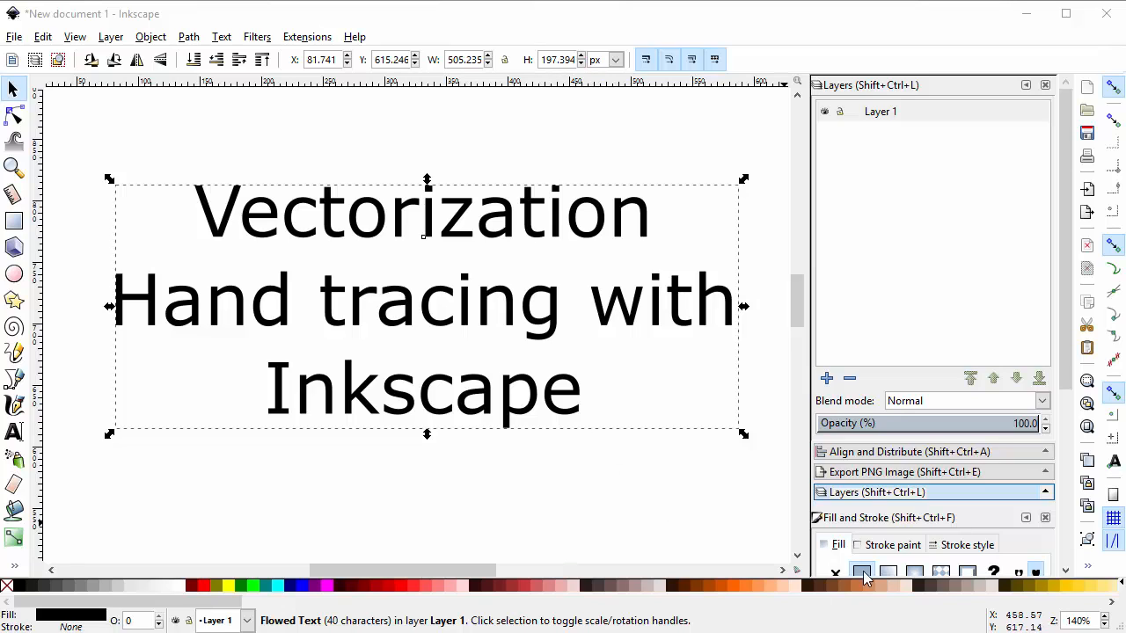
Delete the title text and import Mermaid.jpg as a linked image with smooth rendering
{"action": "key", "text": "Delete"}
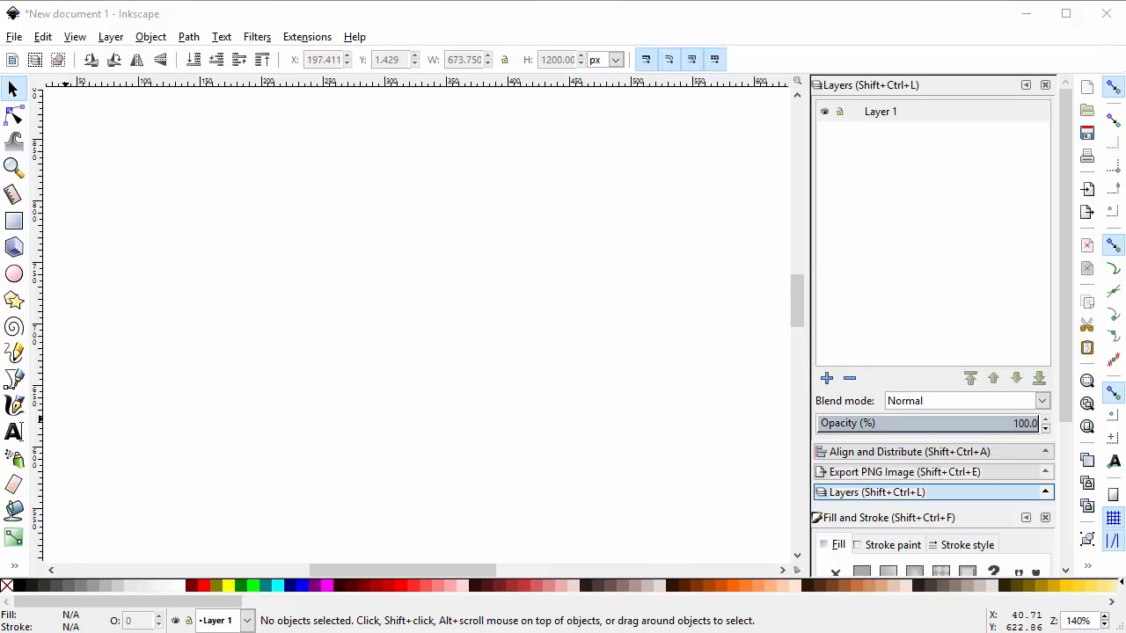
{"action": "left_click_drag", "start_coordinate": [0, 194], "coordinate": [123, 295]}
{"action": "left_click_drag", "start_coordinate": [11, 387], "coordinate": [273, 220]}
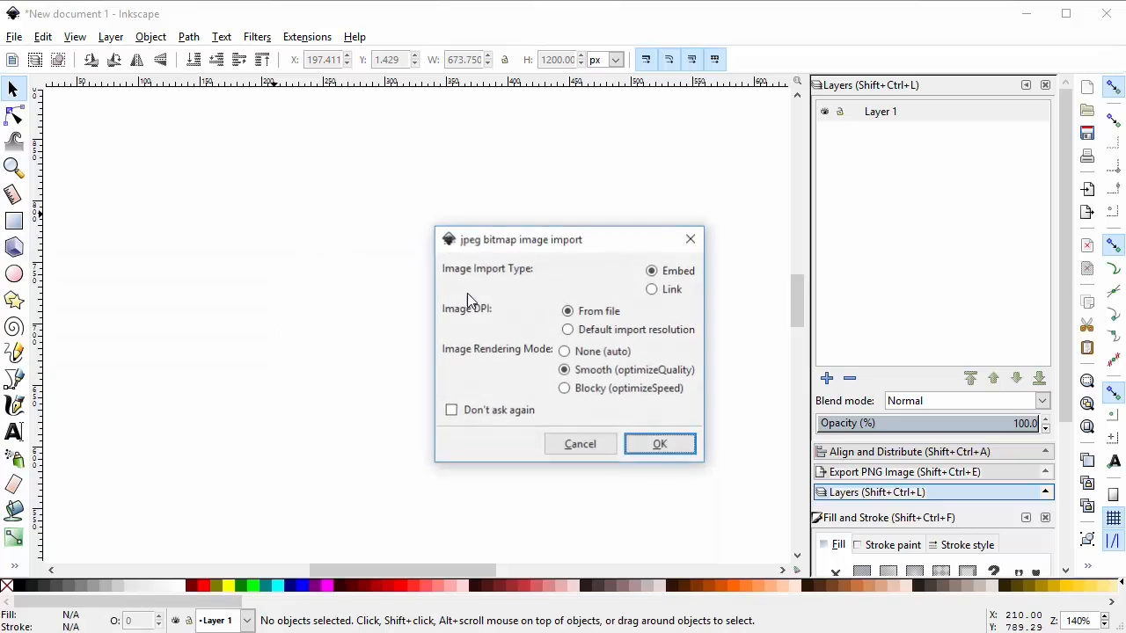
{"action": "left_click", "coordinate": [652, 291]}
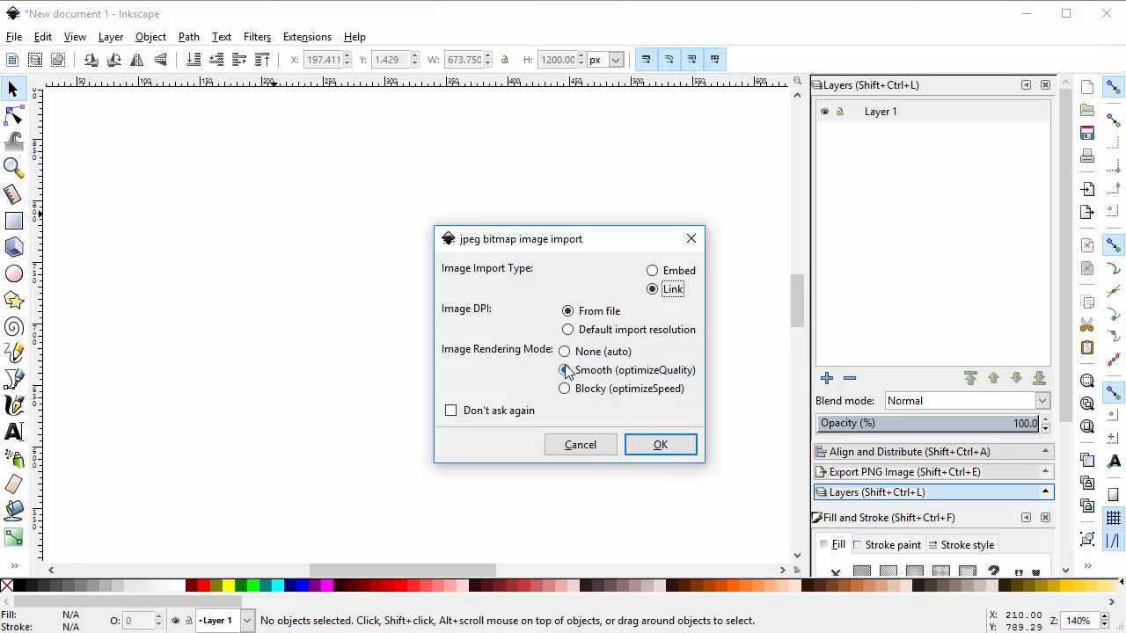
{"action": "left_click", "coordinate": [659, 446]}
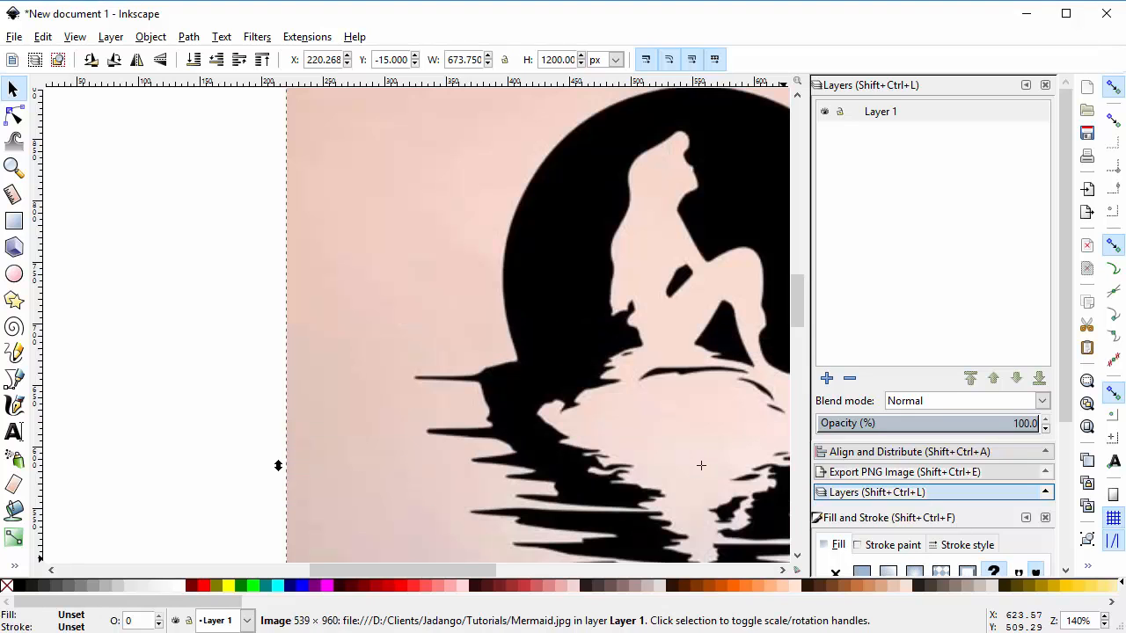
Move the imported image so the full width of the moon and mermaid silhouette lies within the view
{"action": "left_click_drag", "start_coordinate": [628, 281], "coordinate": [427, 298]}
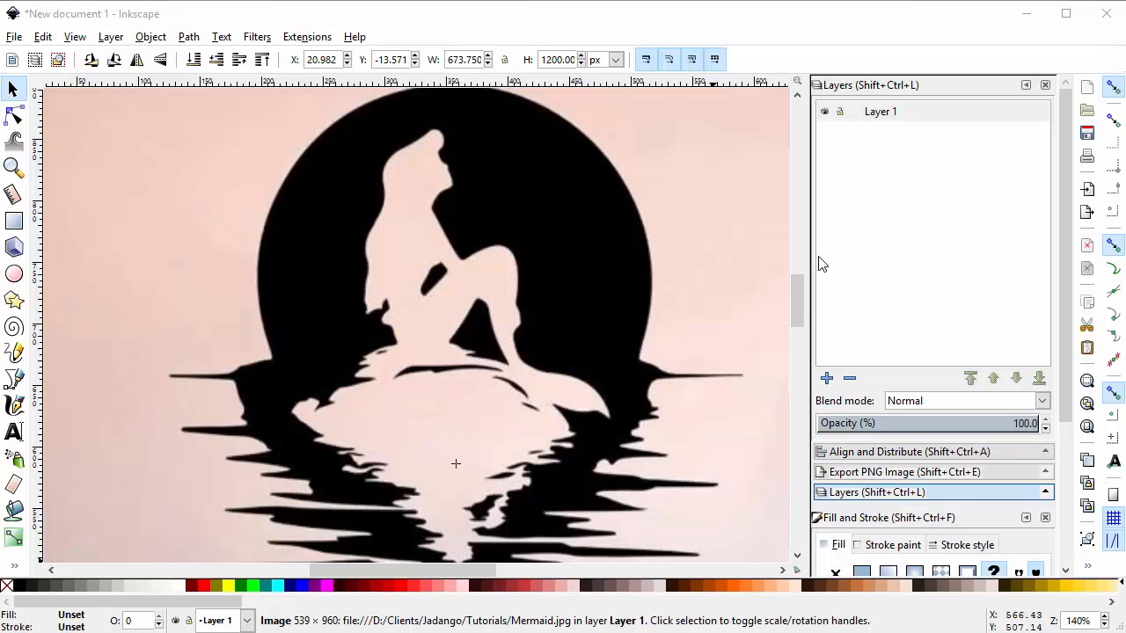
{"action": "left_click_drag", "start_coordinate": [798, 304], "coordinate": [811, 373]}
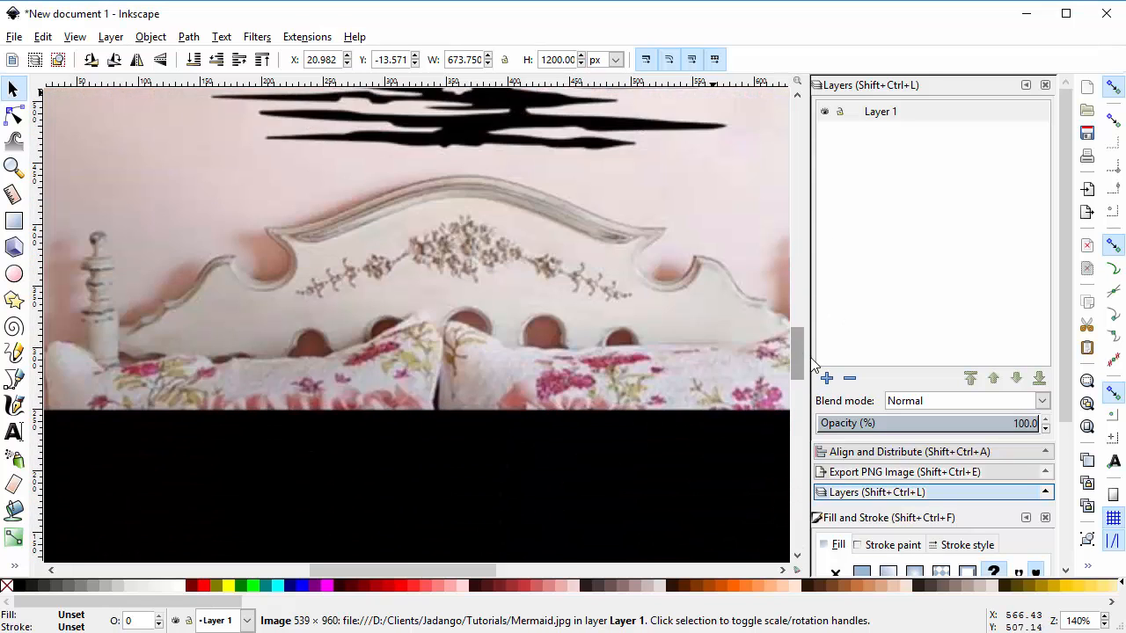
{"action": "left_click_drag", "start_coordinate": [798, 346], "coordinate": [791, 291]}
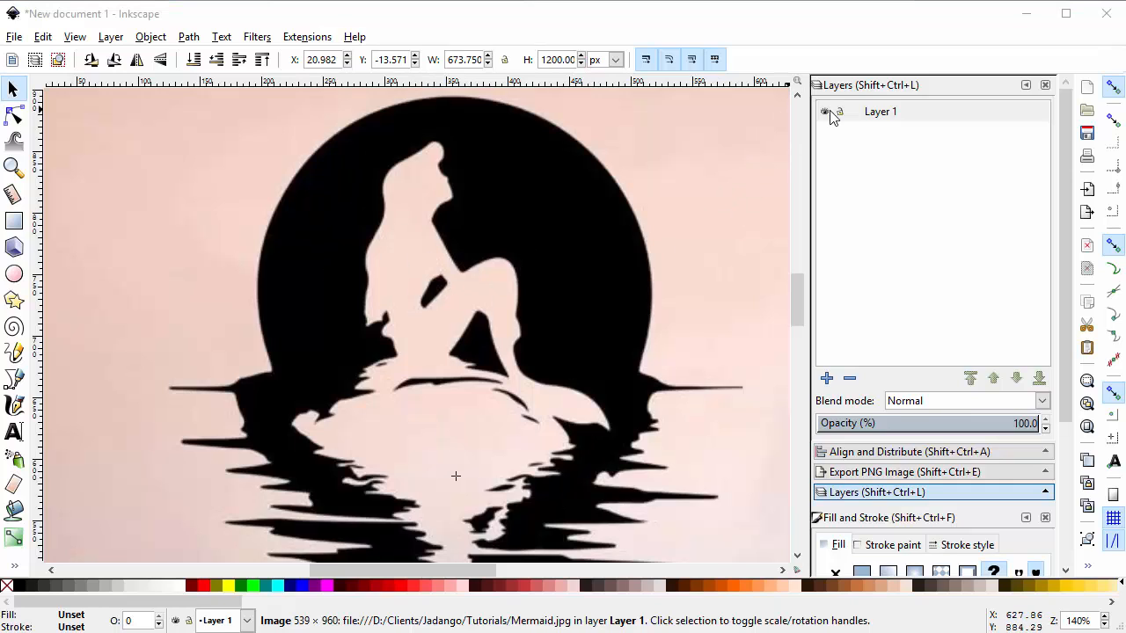
Rename Layer 1 to Background and lock it
{"action": "double_click", "coordinate": [882, 115]}
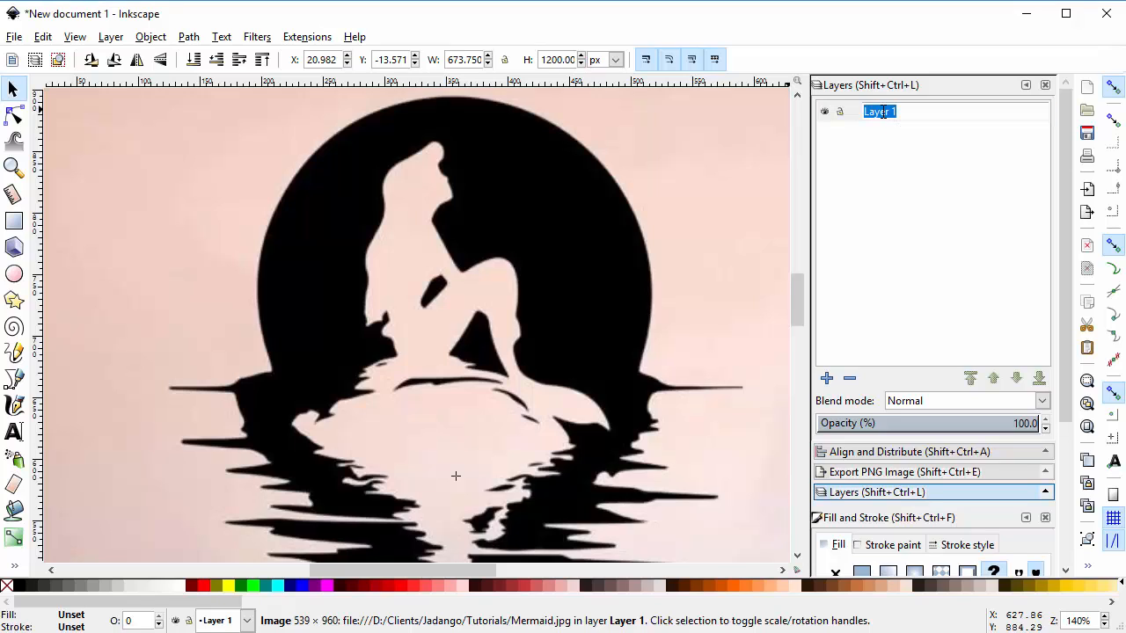
{"action": "type", "text": "Background"}
{"action": "key", "text": "Return"}
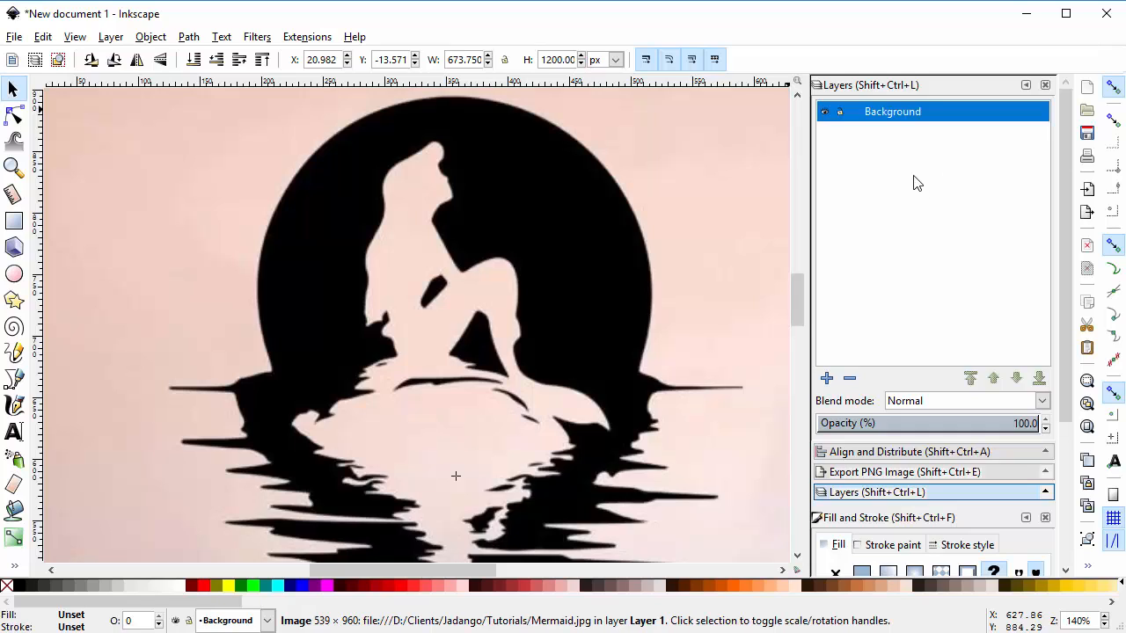
{"action": "left_click", "coordinate": [840, 112]}
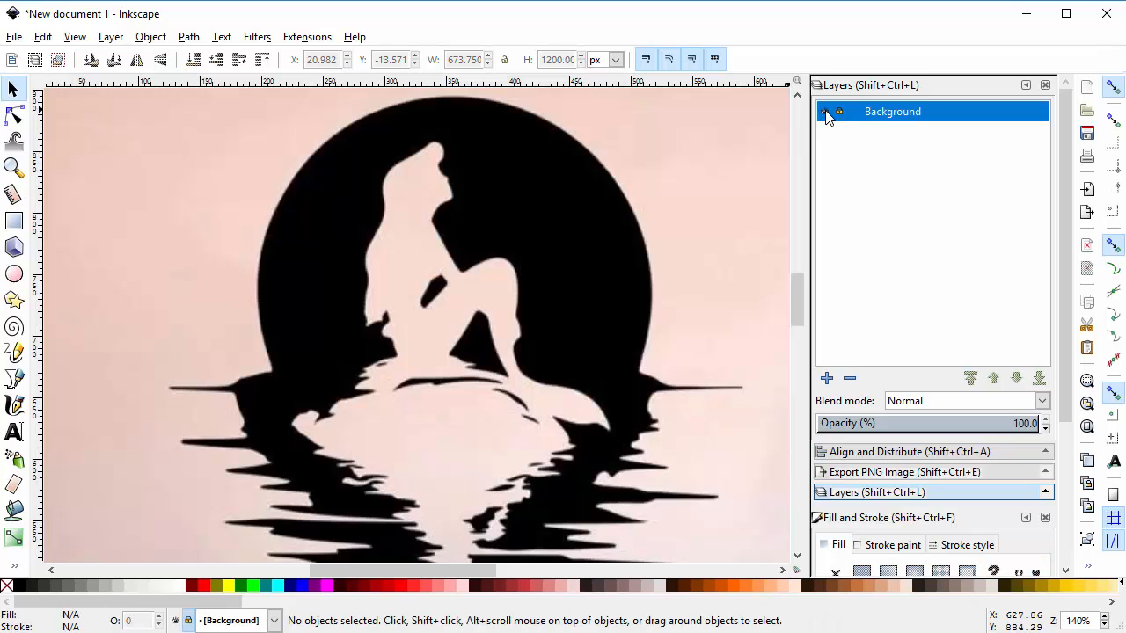
Toggle the Background layer's visibility off and back on
{"action": "left_click", "coordinate": [825, 114]}
{"action": "left_click", "coordinate": [825, 114]}
{"action": "left_click", "coordinate": [825, 114]}
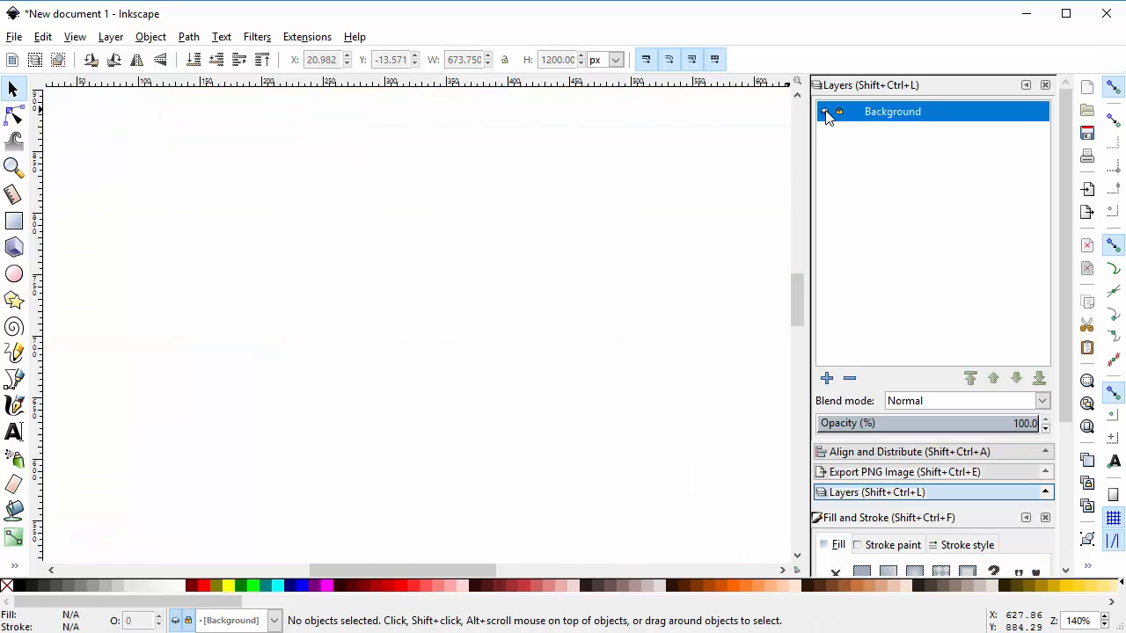
{"action": "left_click", "coordinate": [825, 114]}
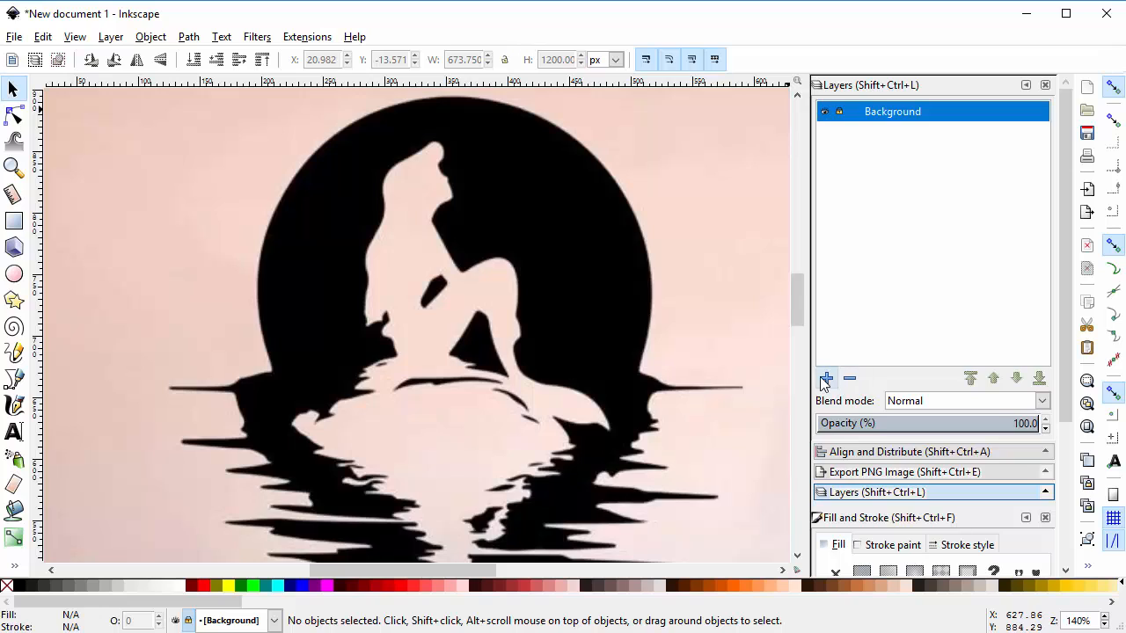
Add a layer named Drawing above the locked Background layer
{"action": "left_click", "coordinate": [824, 379]}
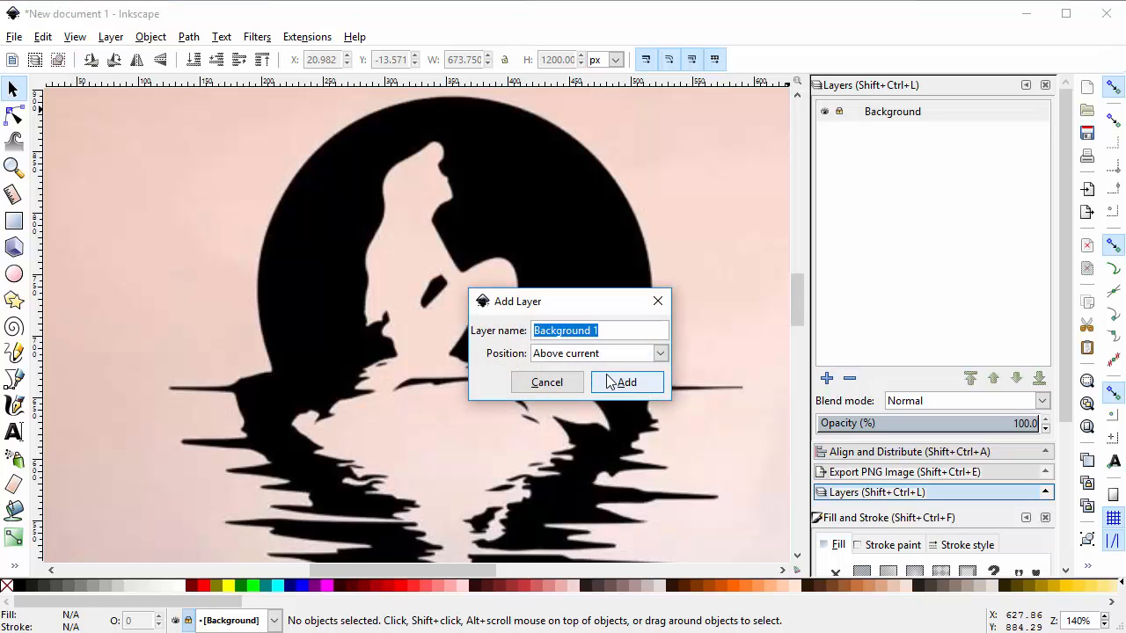
{"action": "type", "text": "Drawing"}
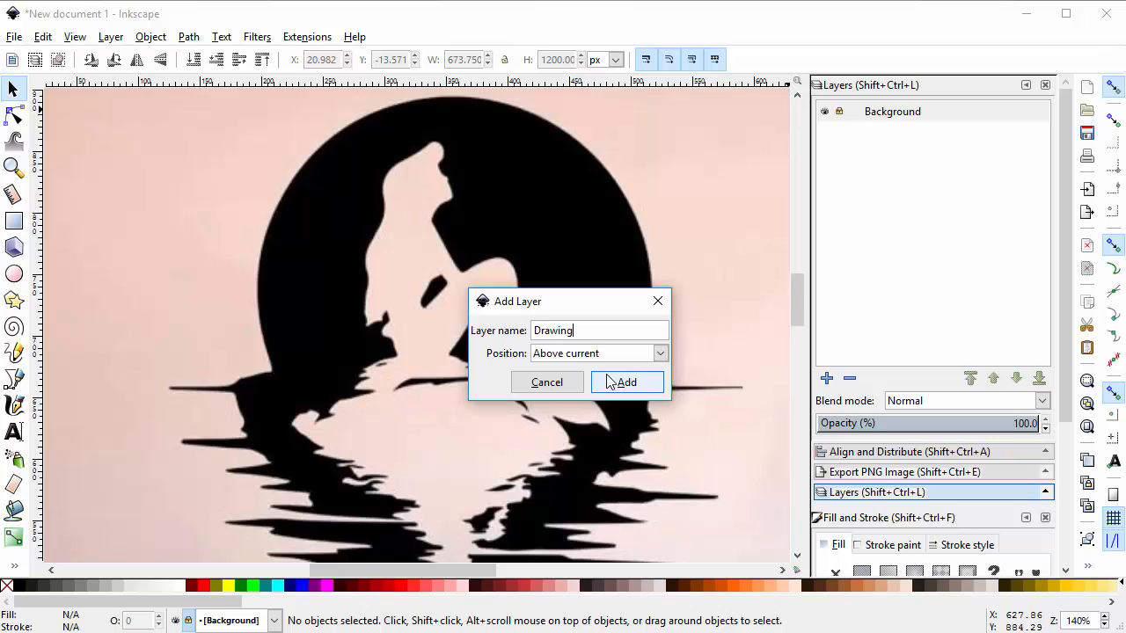
{"action": "left_click", "coordinate": [610, 382]}
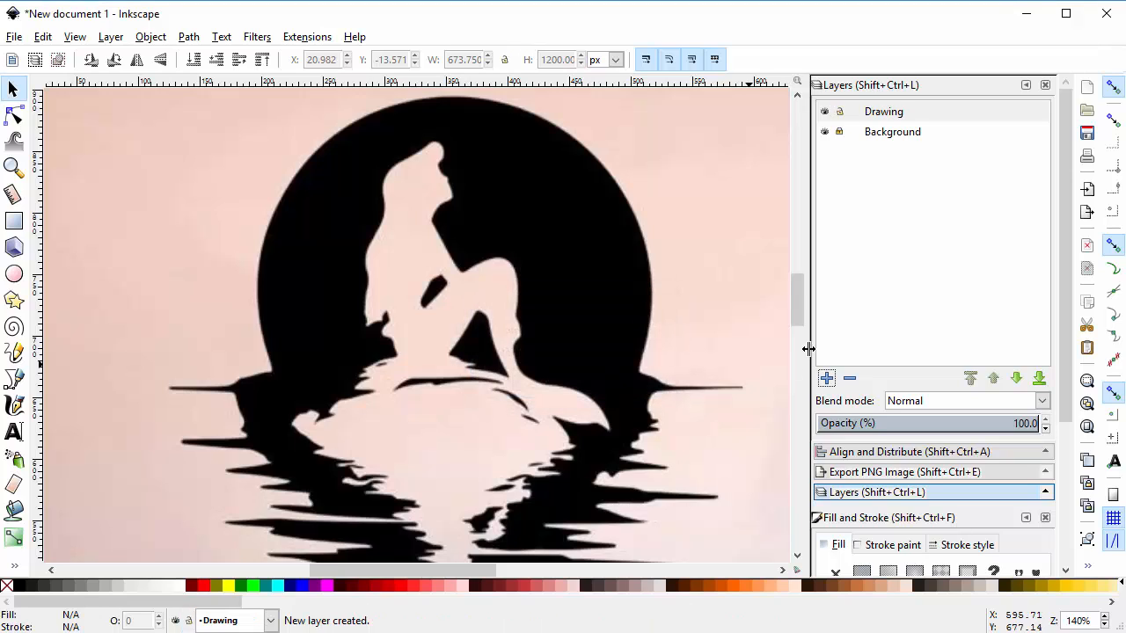
{"action": "left_click", "coordinate": [839, 132]}
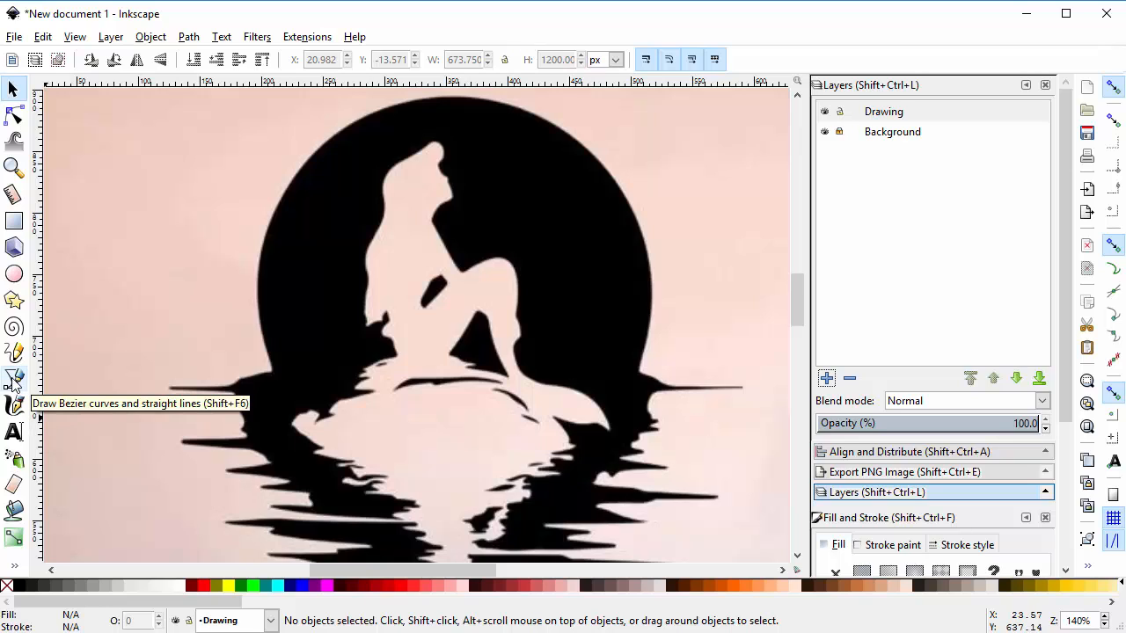
Draw an open two-node Bezier path about 15 px long along the back edge of the mermaid's hair, with a curve handle at its lower starting node
{"action": "left_click", "coordinate": [14, 380]}
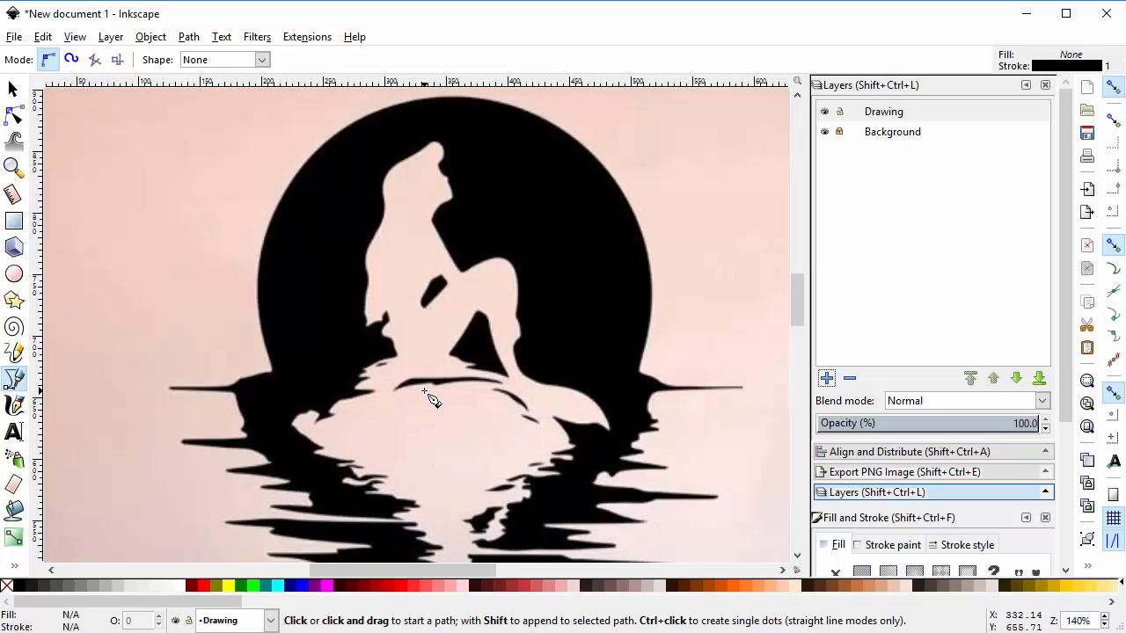
{"action": "key", "text": "plus"}
{"action": "key", "text": "plus"}
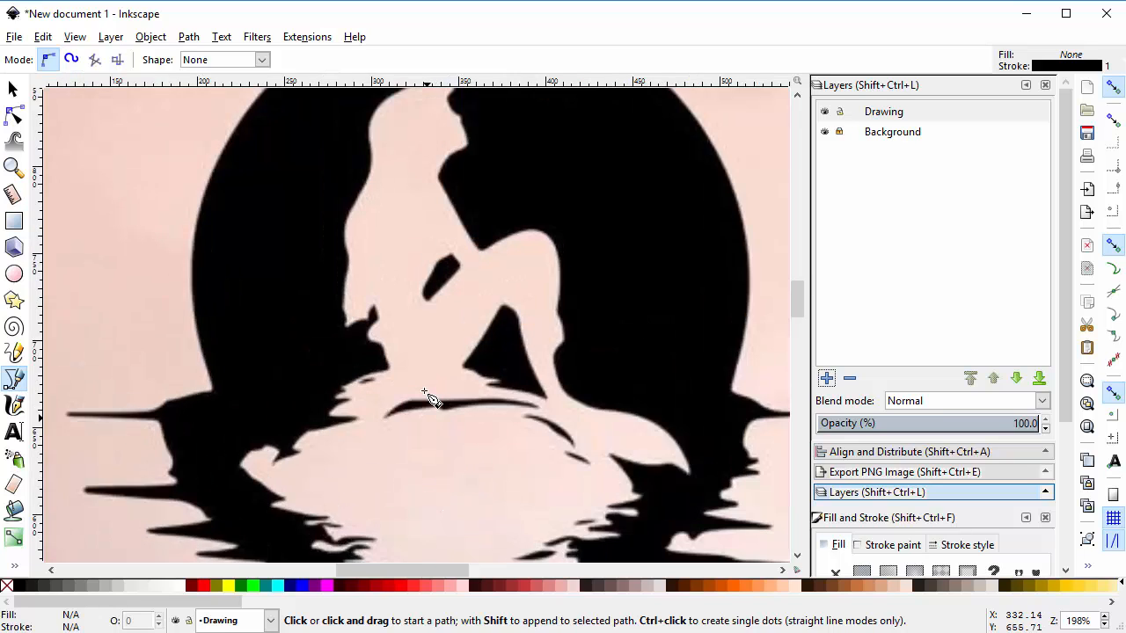
{"action": "scroll", "coordinate": [484, 390], "scroll_direction": "up", "scroll_amount": 3}
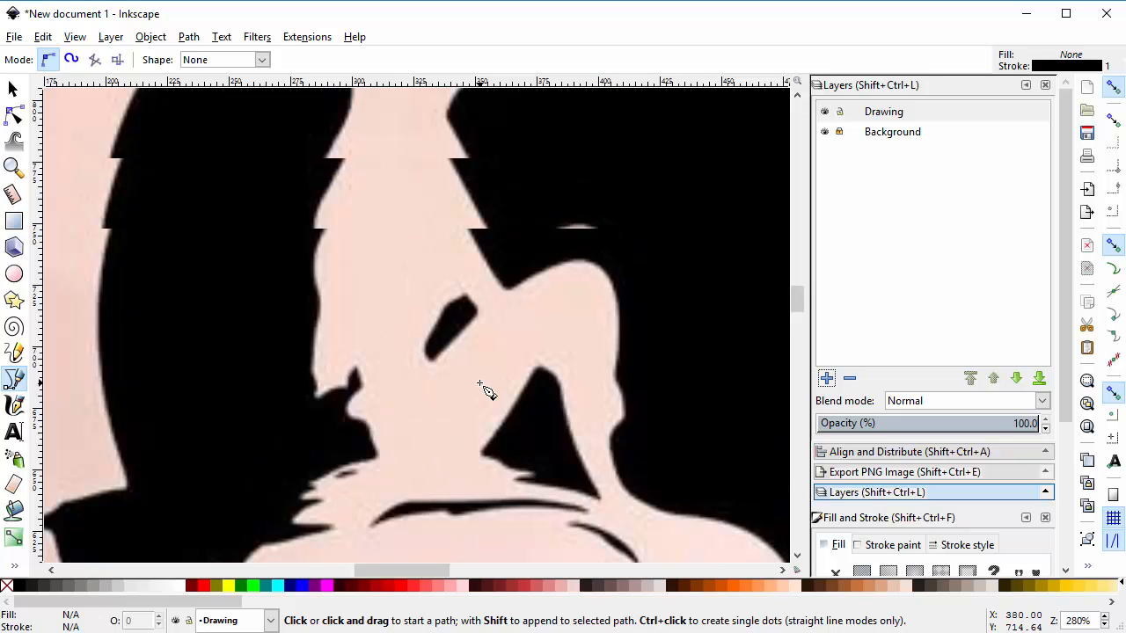
{"action": "scroll", "coordinate": [483, 343], "scroll_direction": "up", "scroll_amount": 3}
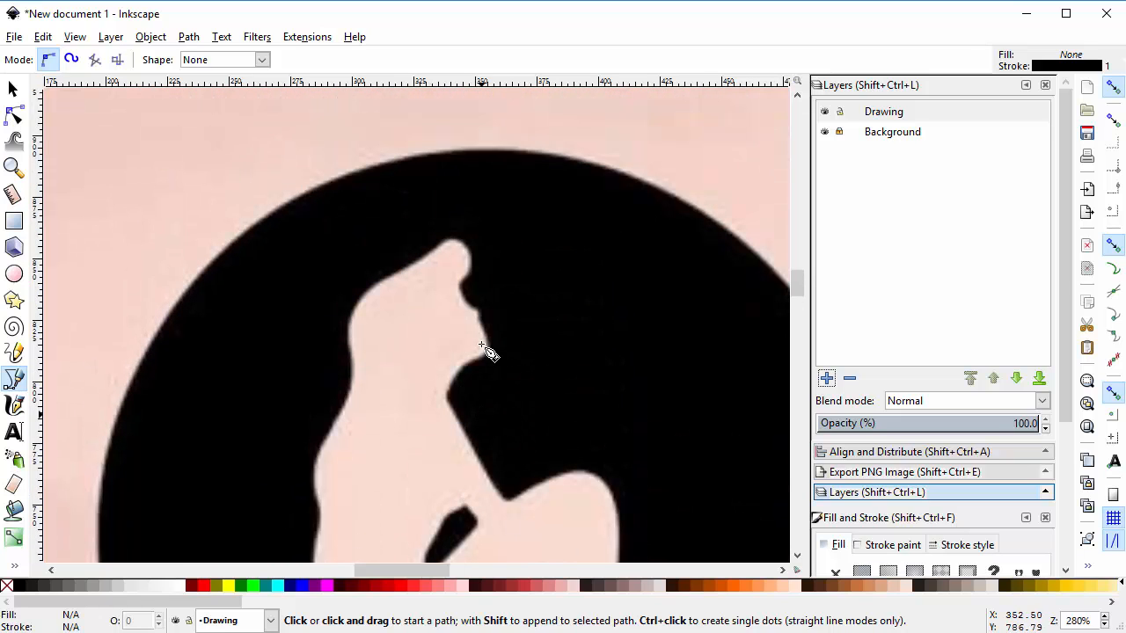
{"action": "key", "text": "plus"}
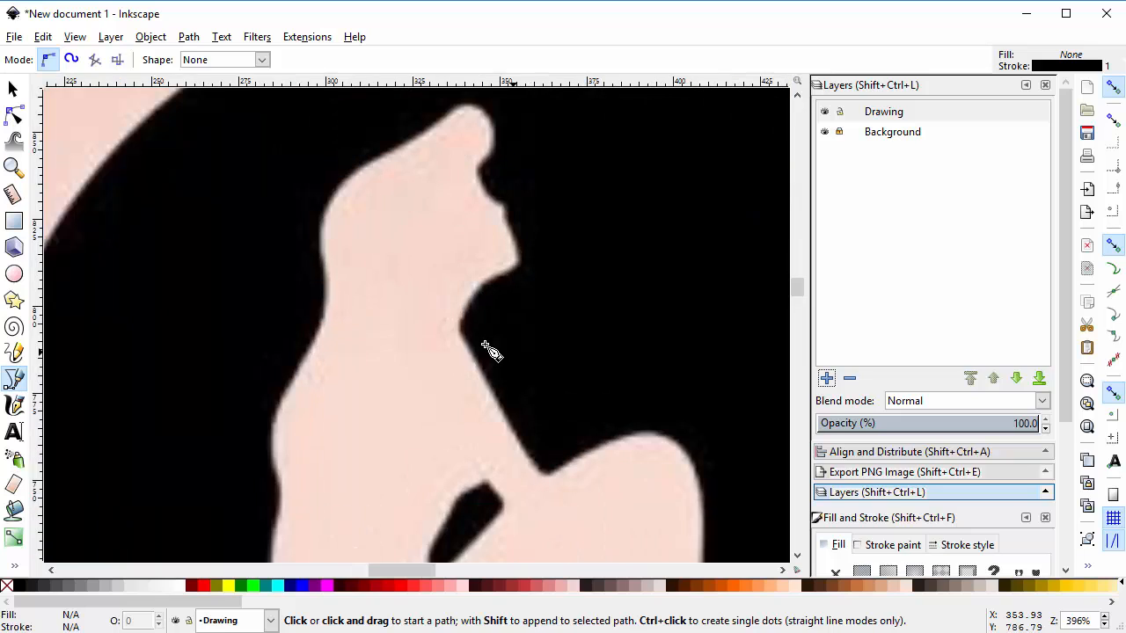
{"action": "scroll", "coordinate": [493, 321], "scroll_direction": "up", "scroll_amount": 1}
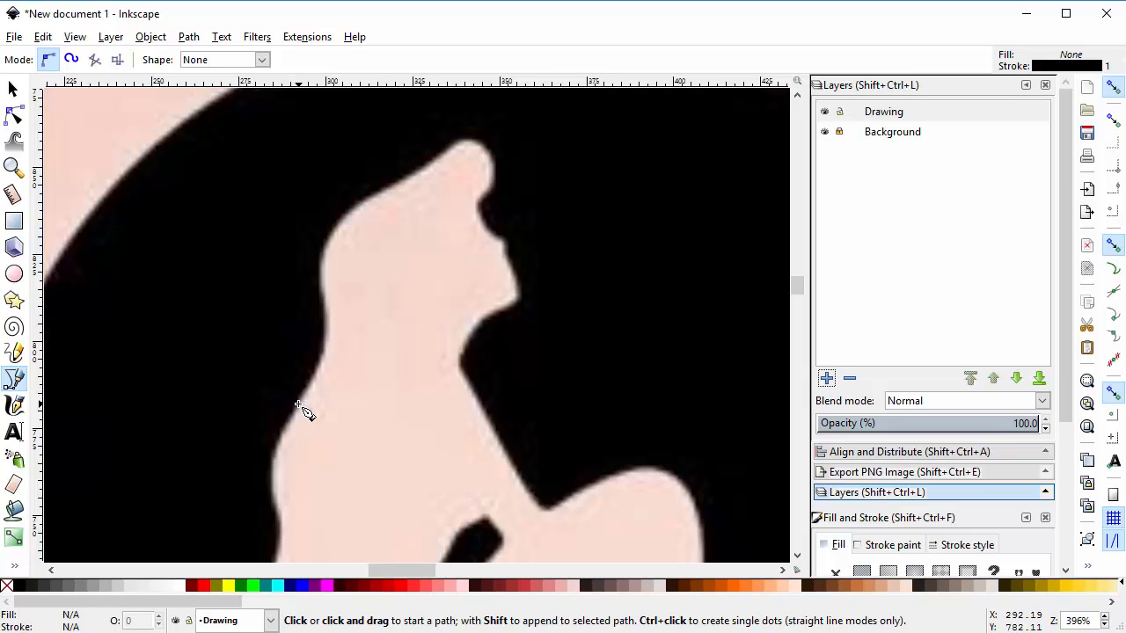
{"action": "left_click", "coordinate": [322, 360]}
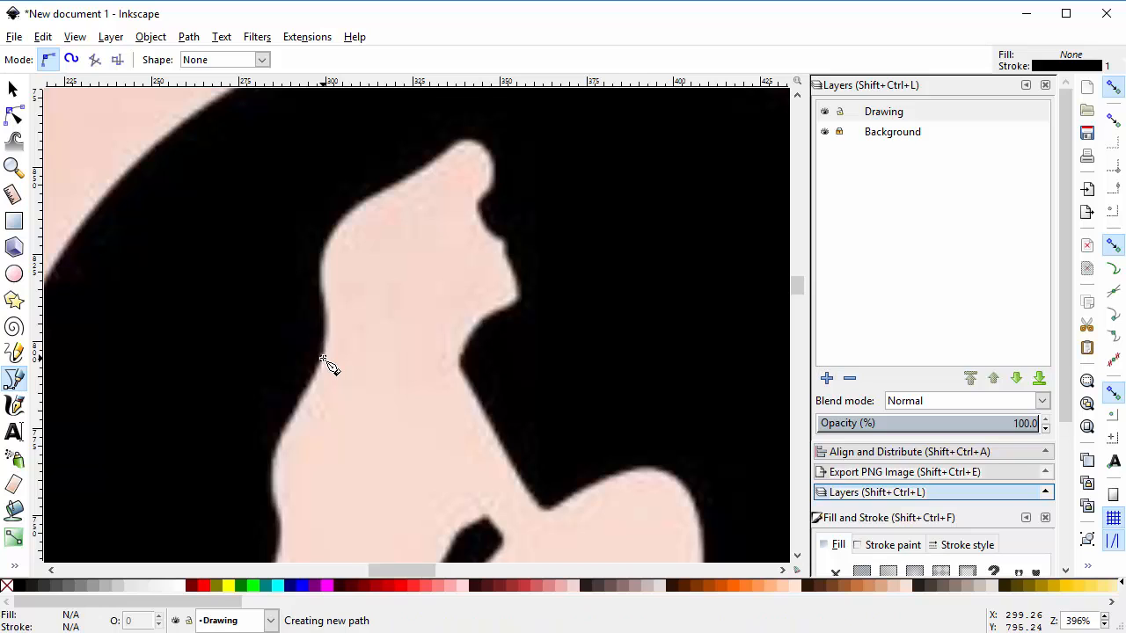
{"action": "left_click_drag", "start_coordinate": [323, 359], "coordinate": [313, 398]}
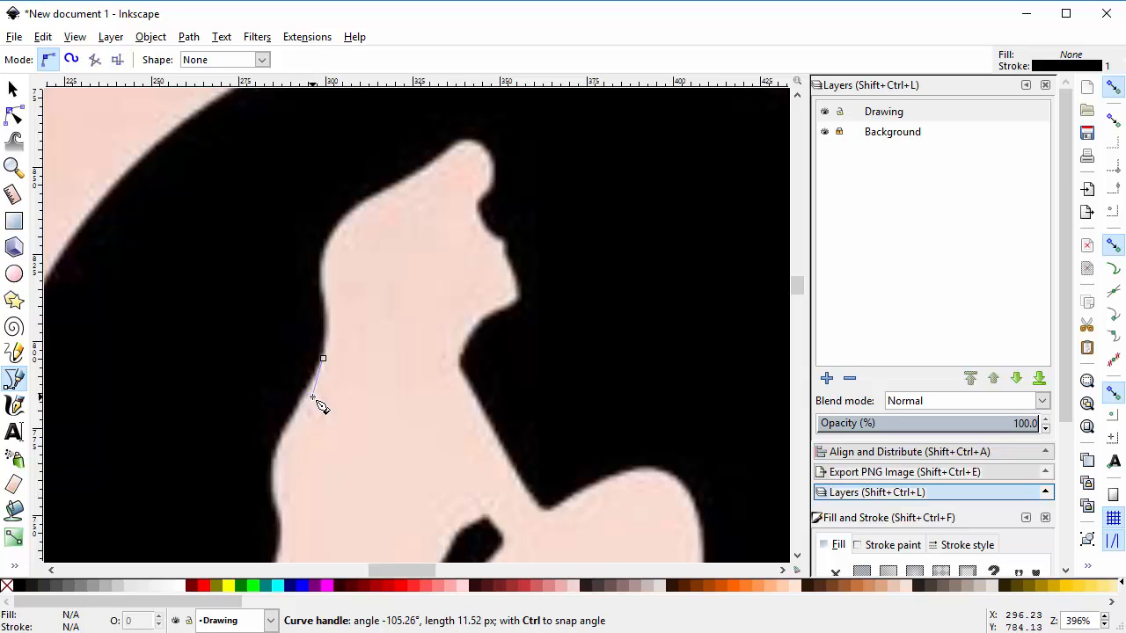
{"action": "left_click_drag", "start_coordinate": [313, 398], "coordinate": [313, 398]}
{"action": "left_click_drag", "start_coordinate": [313, 398], "coordinate": [313, 398]}
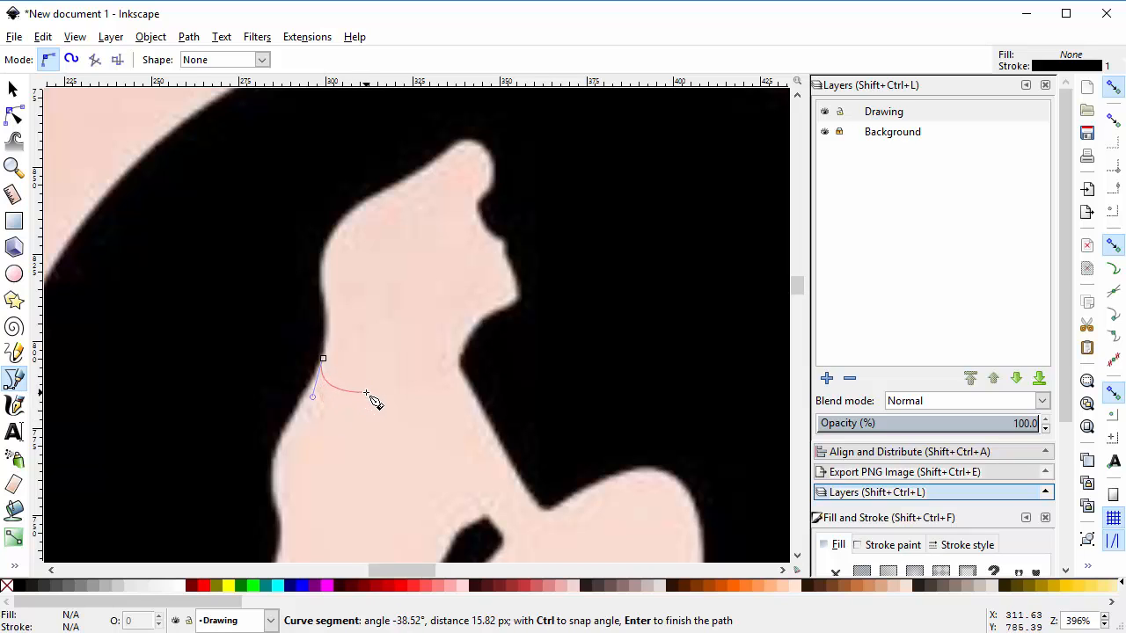
{"action": "left_click", "coordinate": [326, 307]}
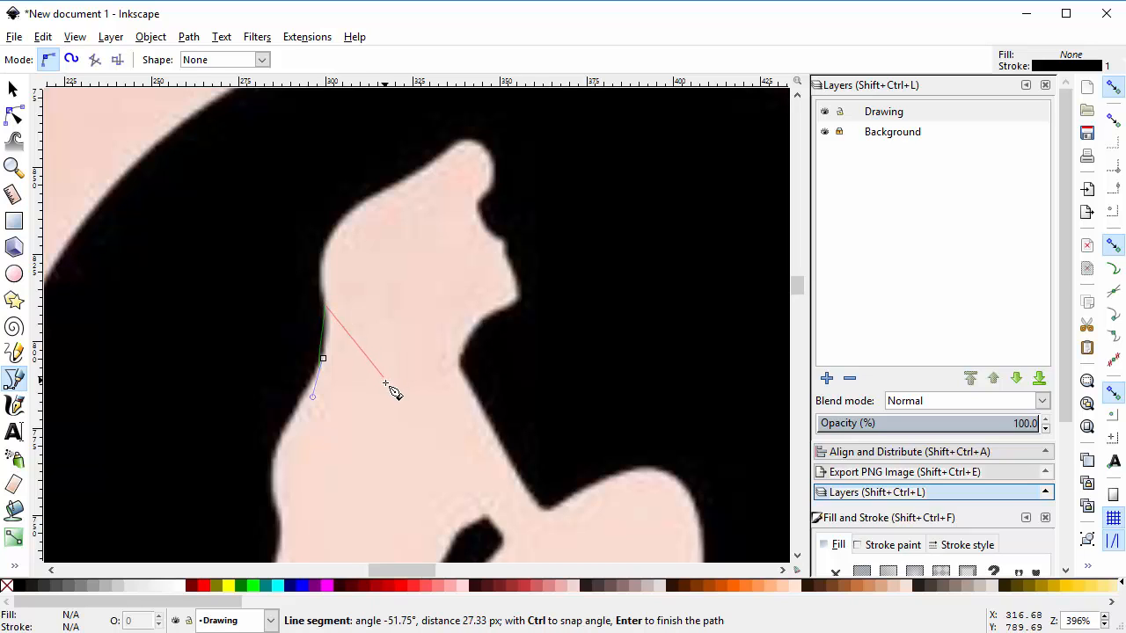
{"action": "key", "text": "Return"}
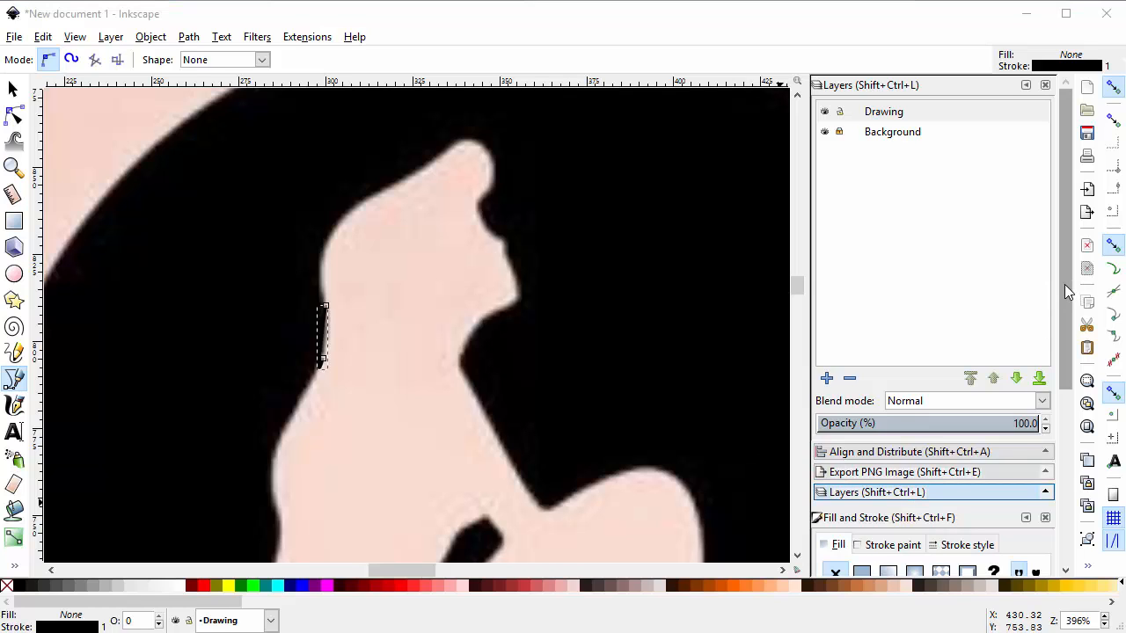
Set the new path's stroke width to 0.5 px and its stroke colour to red (ff0000ff)
{"action": "left_click_drag", "start_coordinate": [1064, 284], "coordinate": [1073, 450]}
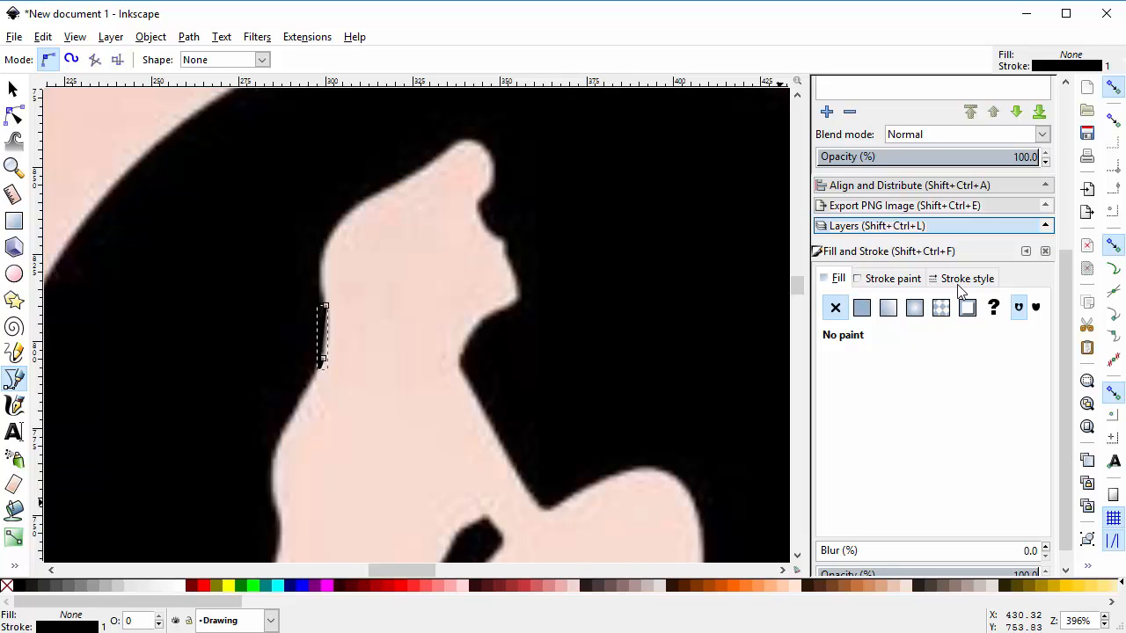
{"action": "left_click", "coordinate": [891, 279]}
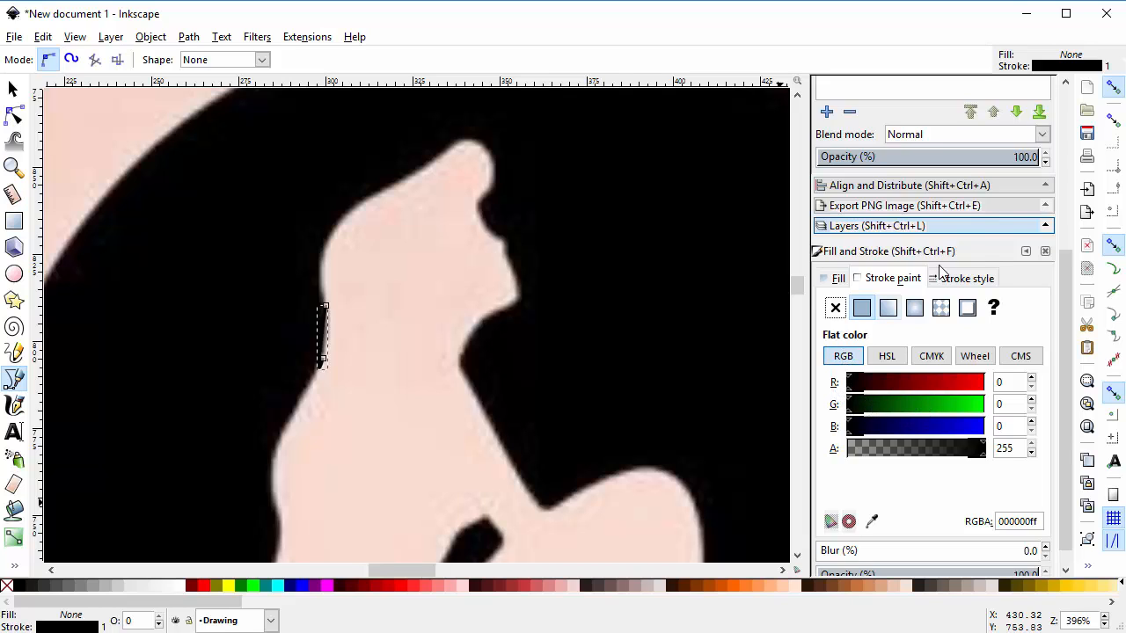
{"action": "left_click", "coordinate": [975, 277]}
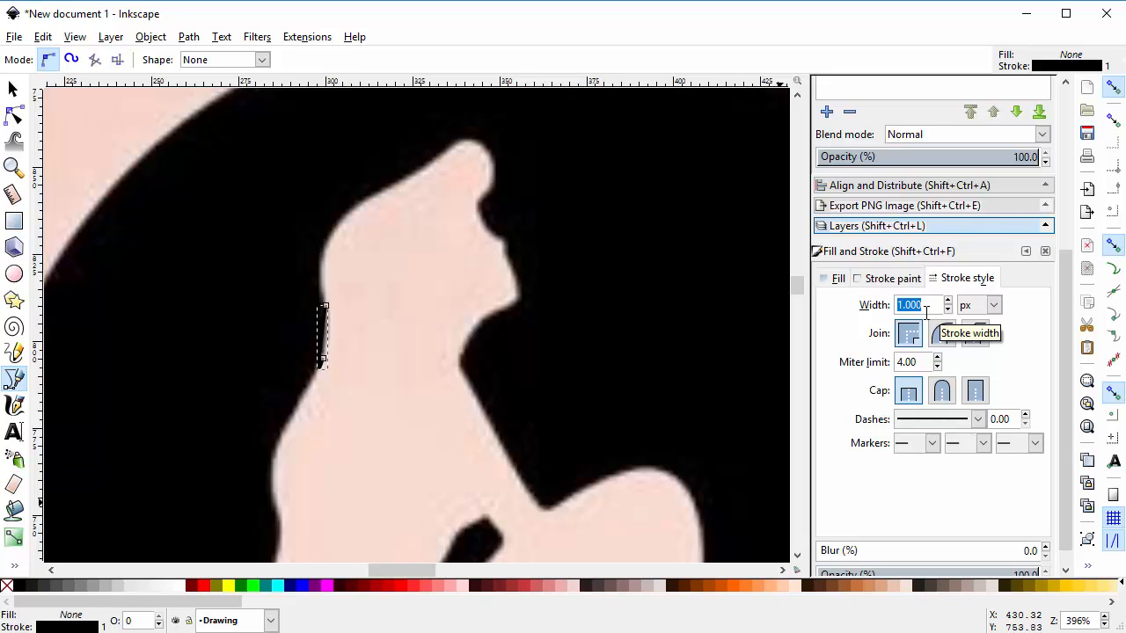
{"action": "type", "text": ".5"}
{"action": "key", "text": "Return"}
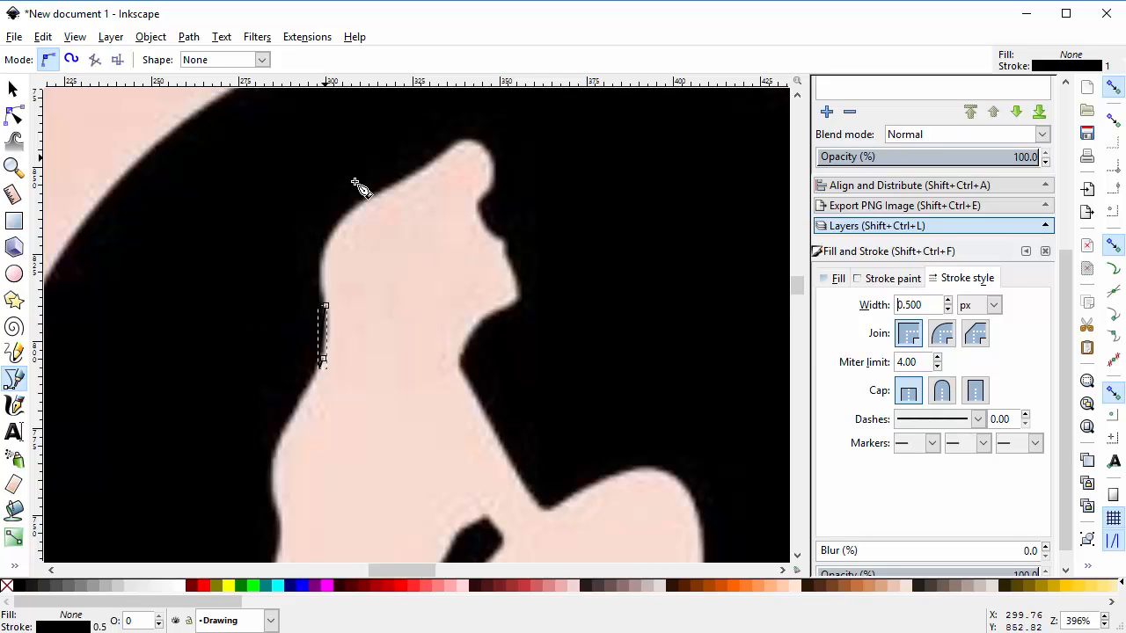
{"action": "left_click", "coordinate": [893, 279]}
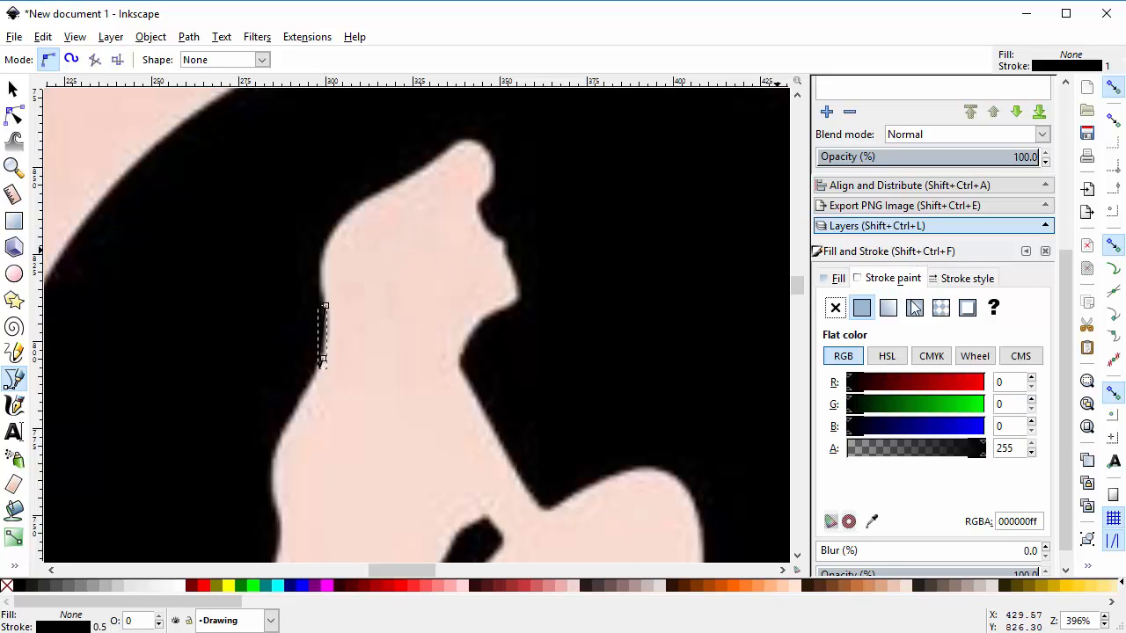
{"action": "left_click_drag", "start_coordinate": [863, 387], "coordinate": [995, 389]}
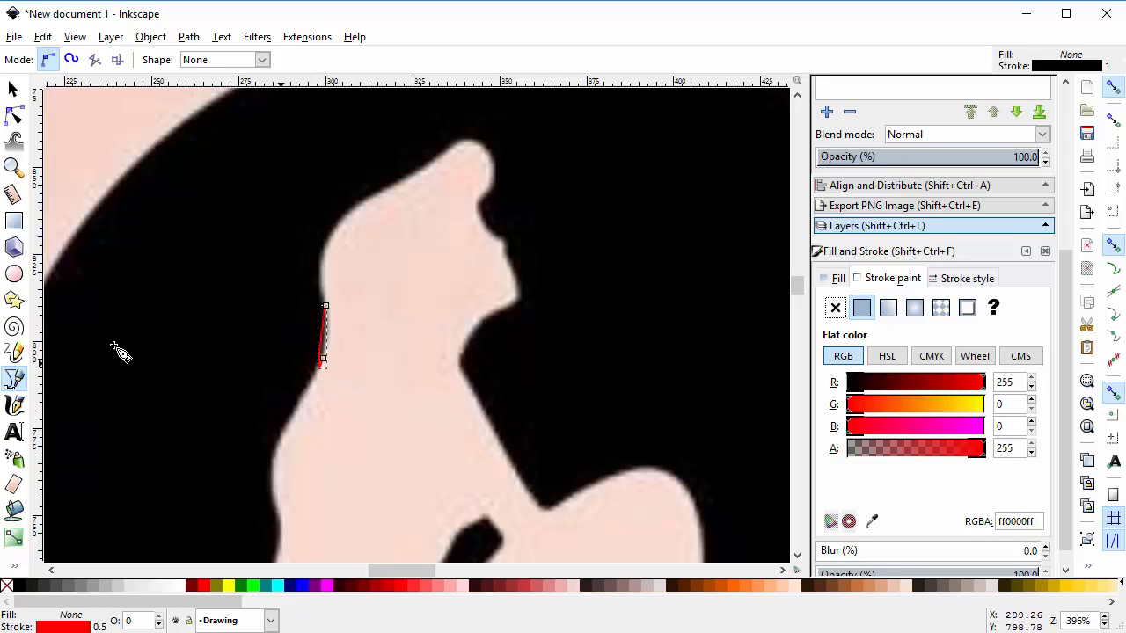
Bend the short path by swinging its lower node's handle above the node, placing the node at about X 298.75, Y 795.50 on the hair edge
{"action": "left_click", "coordinate": [14, 115]}
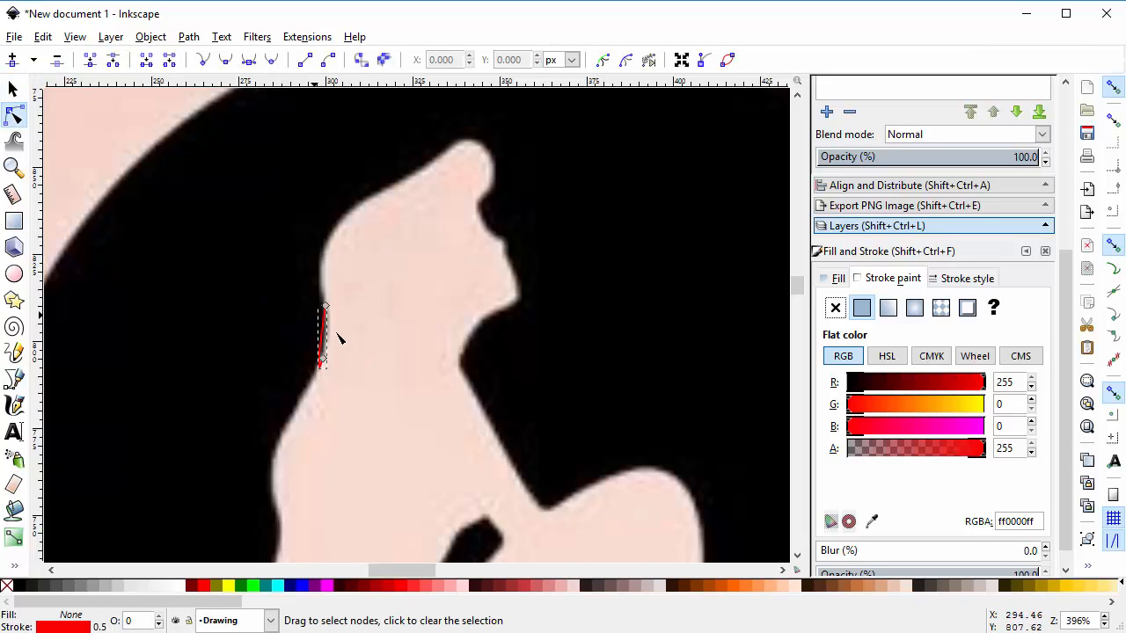
{"action": "left_click", "coordinate": [322, 360]}
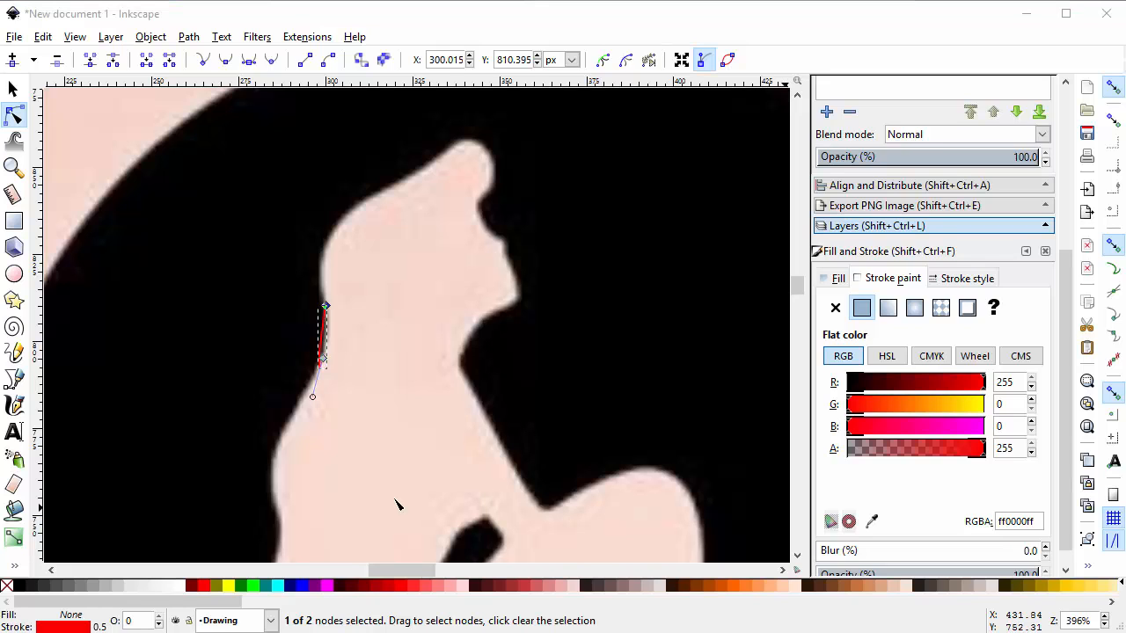
{"action": "left_click", "coordinate": [323, 360]}
{"action": "left_click_drag", "start_coordinate": [323, 361], "coordinate": [371, 363]}
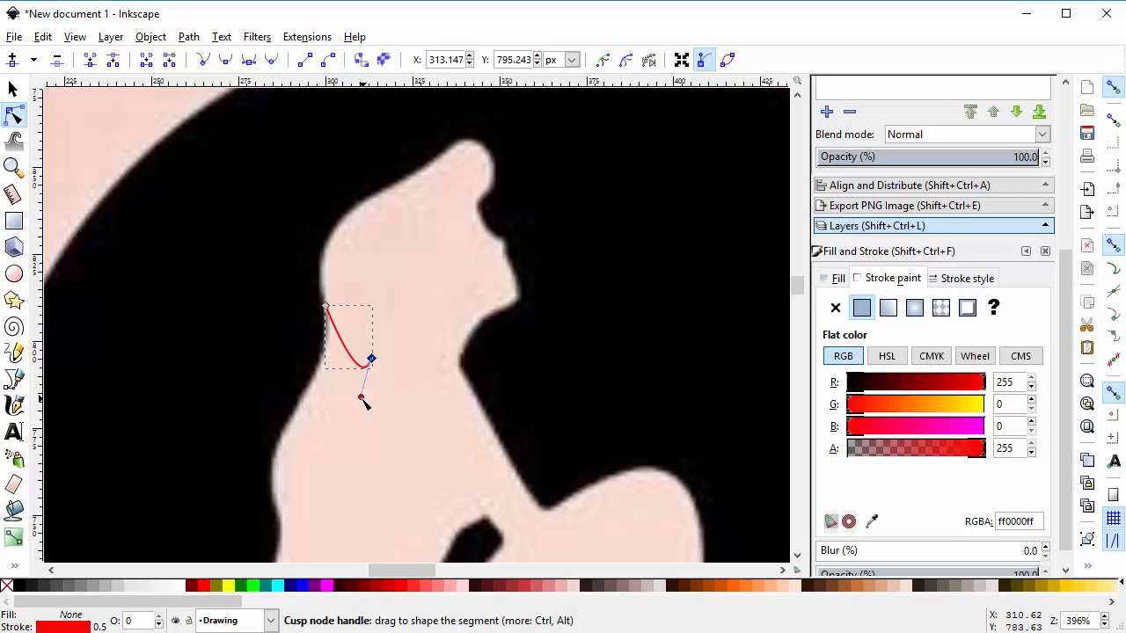
{"action": "left_click_drag", "start_coordinate": [362, 403], "coordinate": [362, 335]}
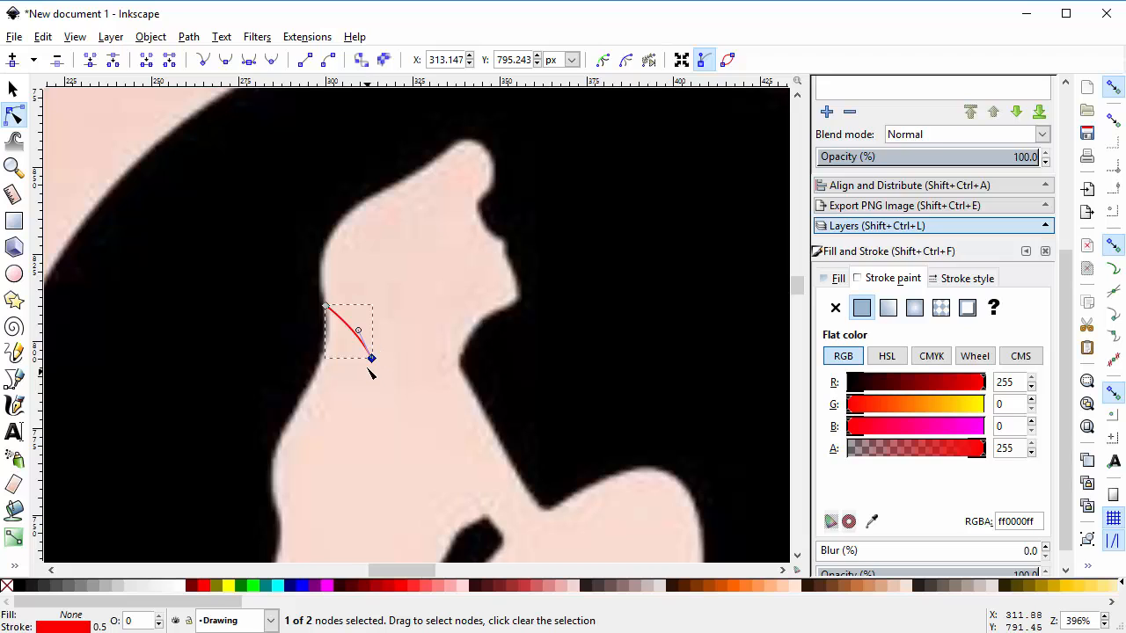
{"action": "left_click_drag", "start_coordinate": [371, 359], "coordinate": [327, 337]}
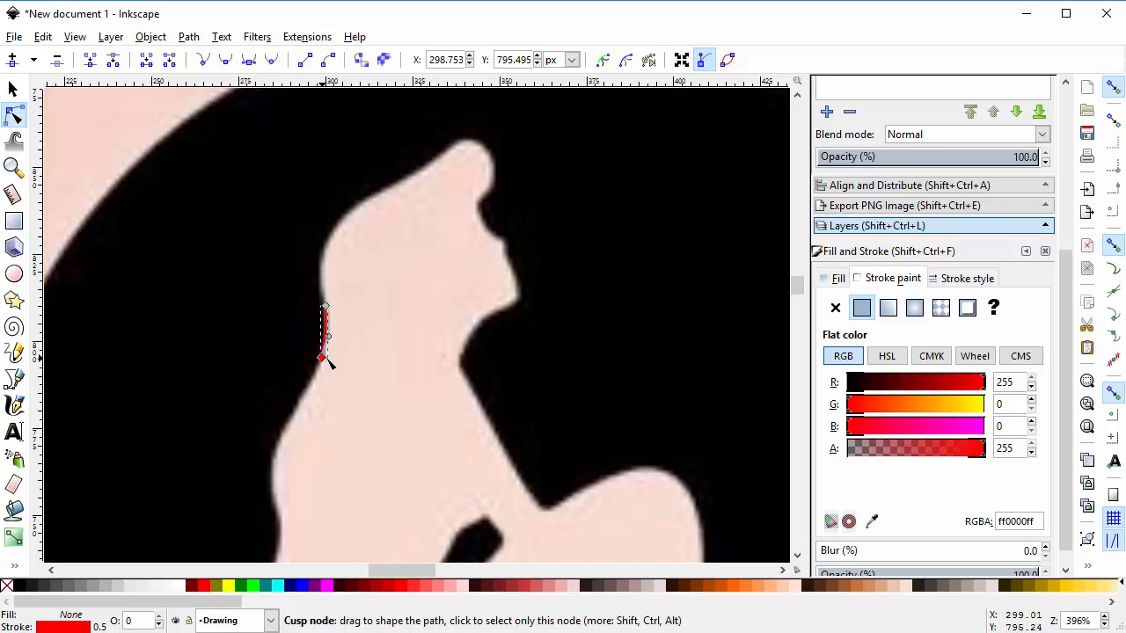
{"action": "left_click", "coordinate": [325, 306]}
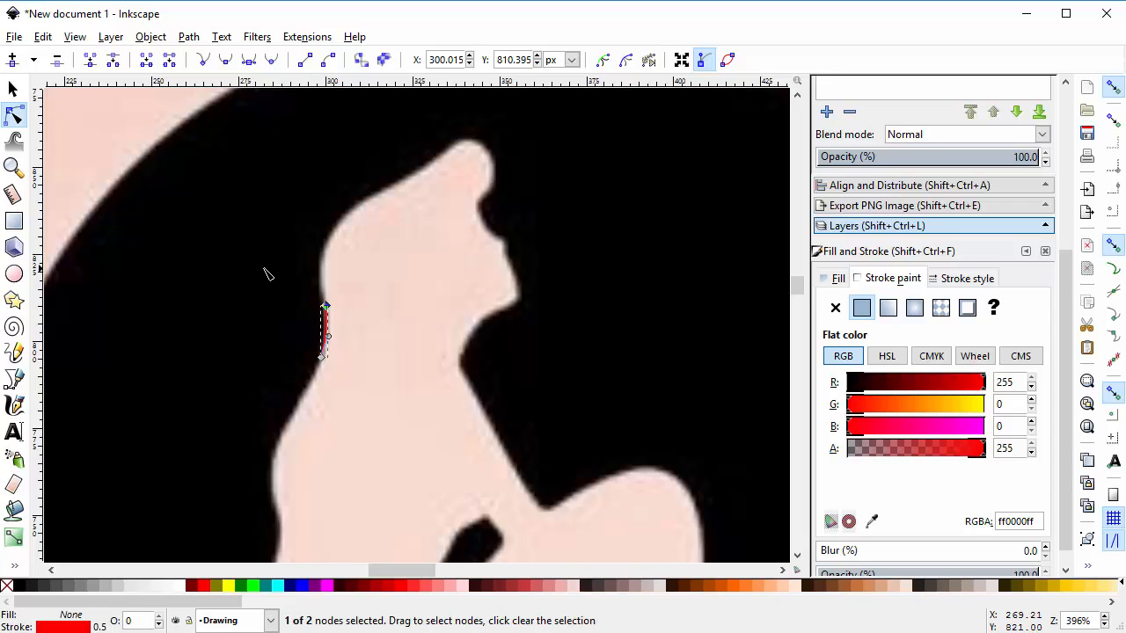
Extend the path from its upper node with curved Bezier segments up the back of the head, ending partway along the sloping hair outline
{"action": "left_click", "coordinate": [15, 379]}
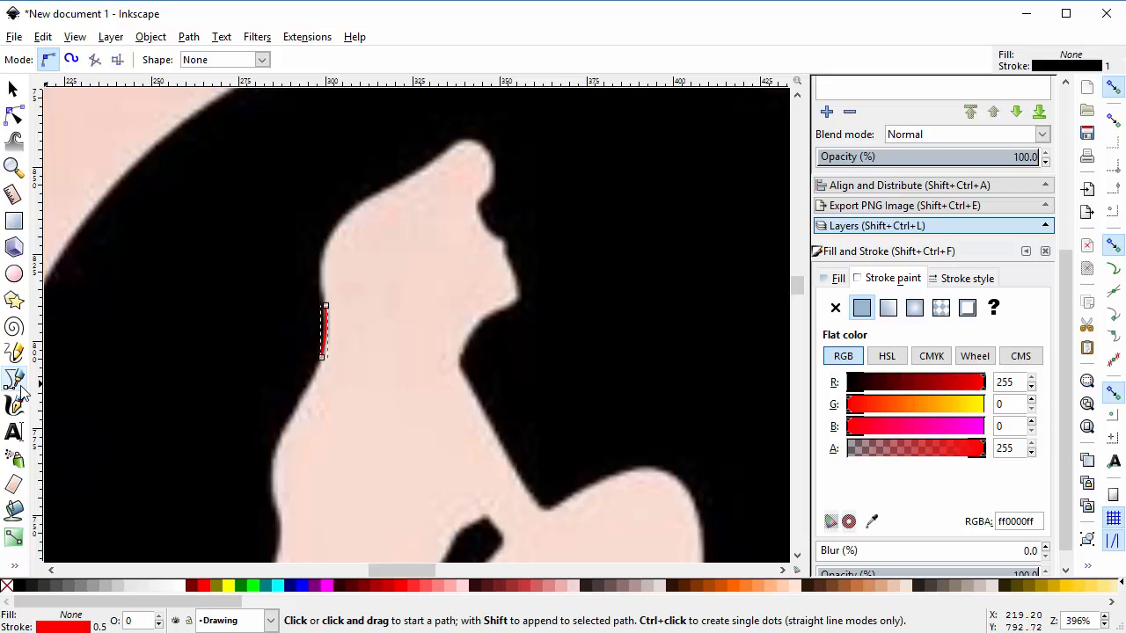
{"action": "left_click", "coordinate": [325, 308]}
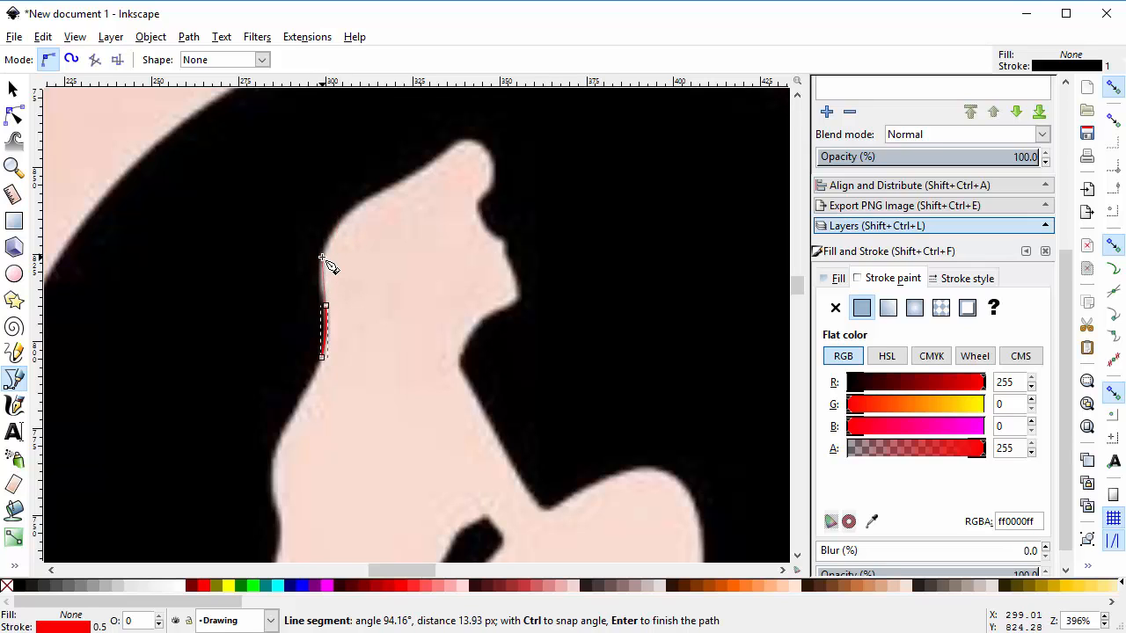
{"action": "mouse_move", "coordinate": [323, 258]}
{"action": "left_mouse_down"}
{"action": "mouse_move", "coordinate": [329, 231]}
{"action": "mouse_move", "coordinate": [330, 241]}
{"action": "left_mouse_up"}
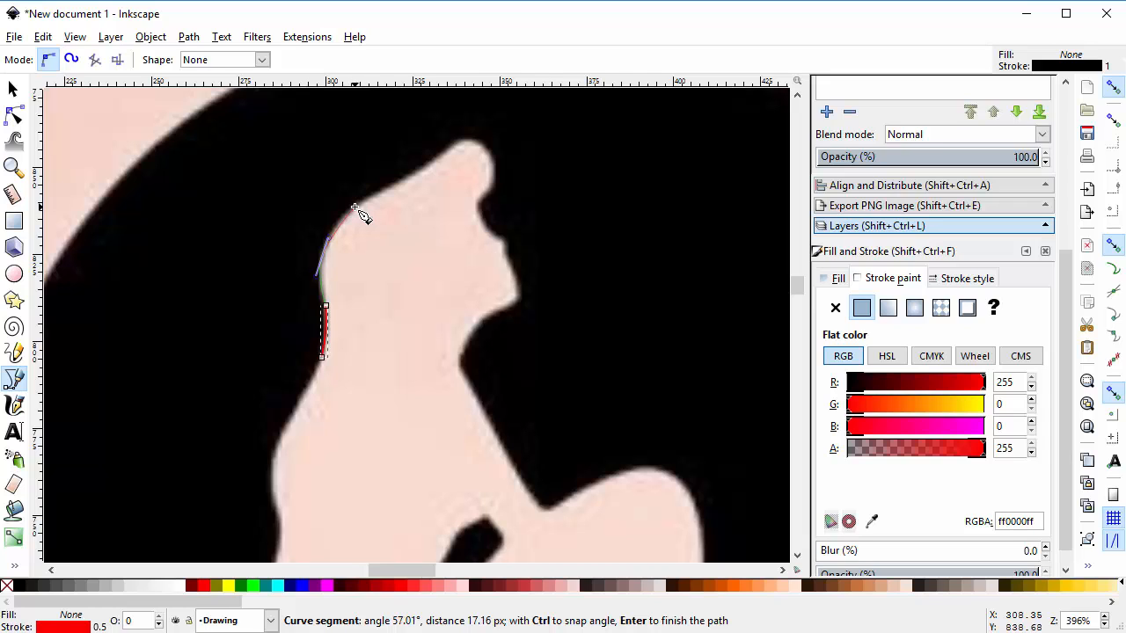
{"action": "left_click_drag", "start_coordinate": [354, 209], "coordinate": [429, 166]}
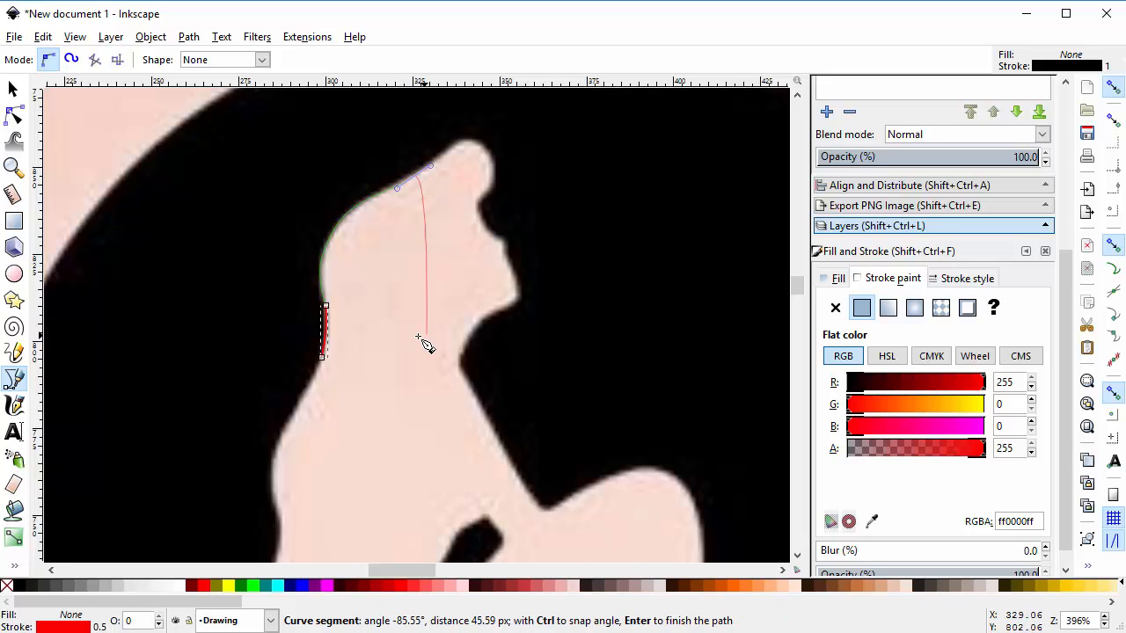
{"action": "key", "text": "Return"}
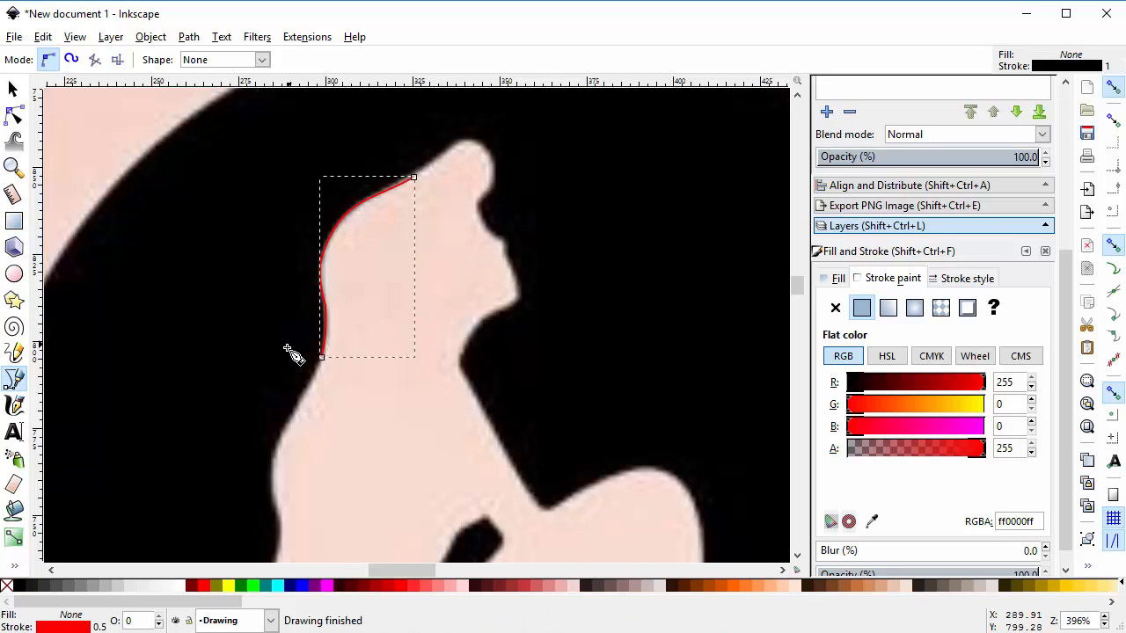
Make the node joining the original short segment to the new curve smooth
{"action": "key", "text": "plus"}
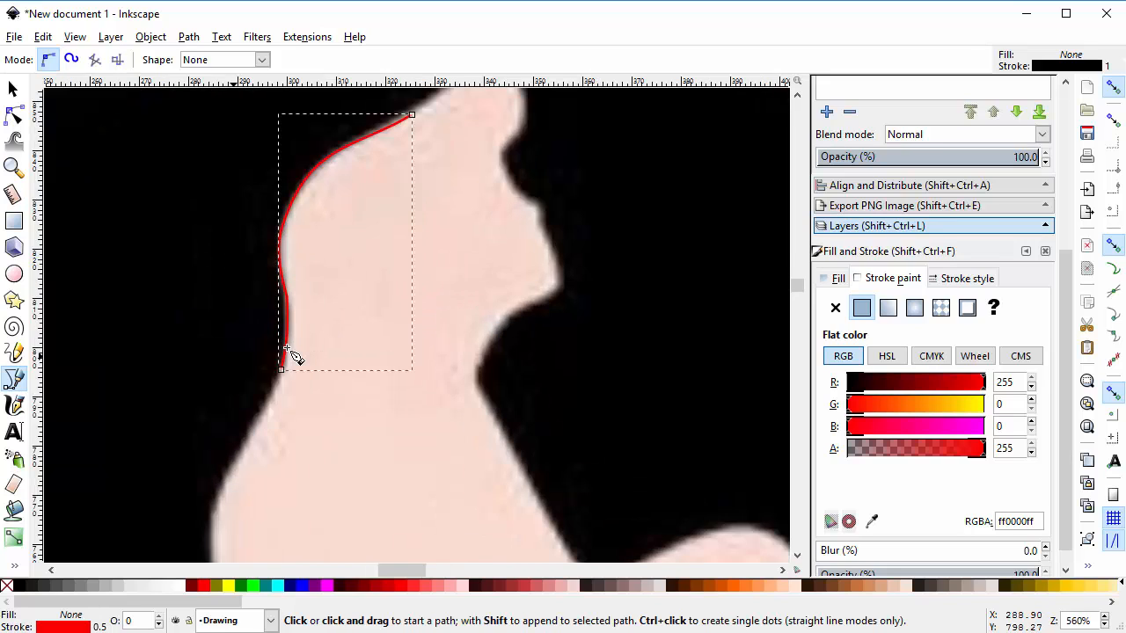
{"action": "key", "text": "plus"}
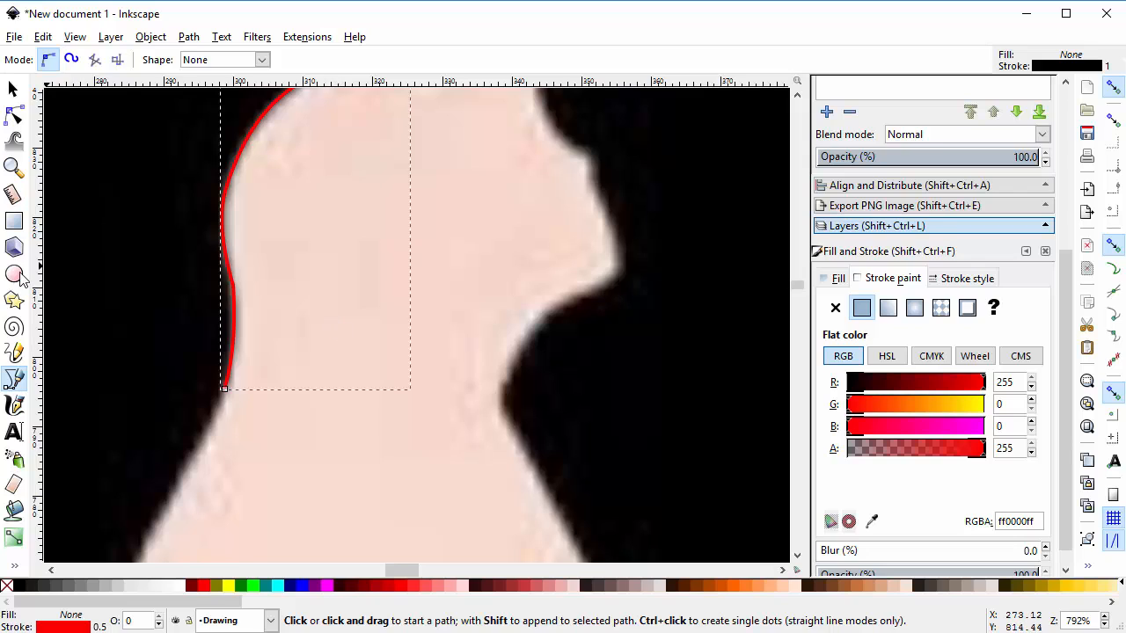
{"action": "left_click", "coordinate": [13, 115]}
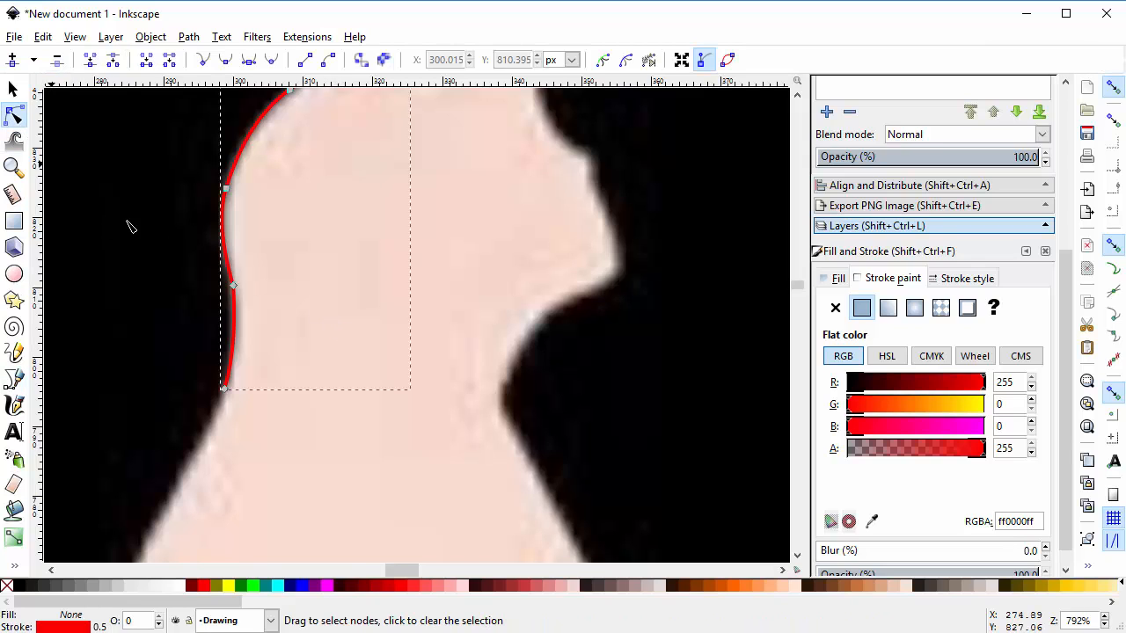
{"action": "left_click", "coordinate": [233, 287]}
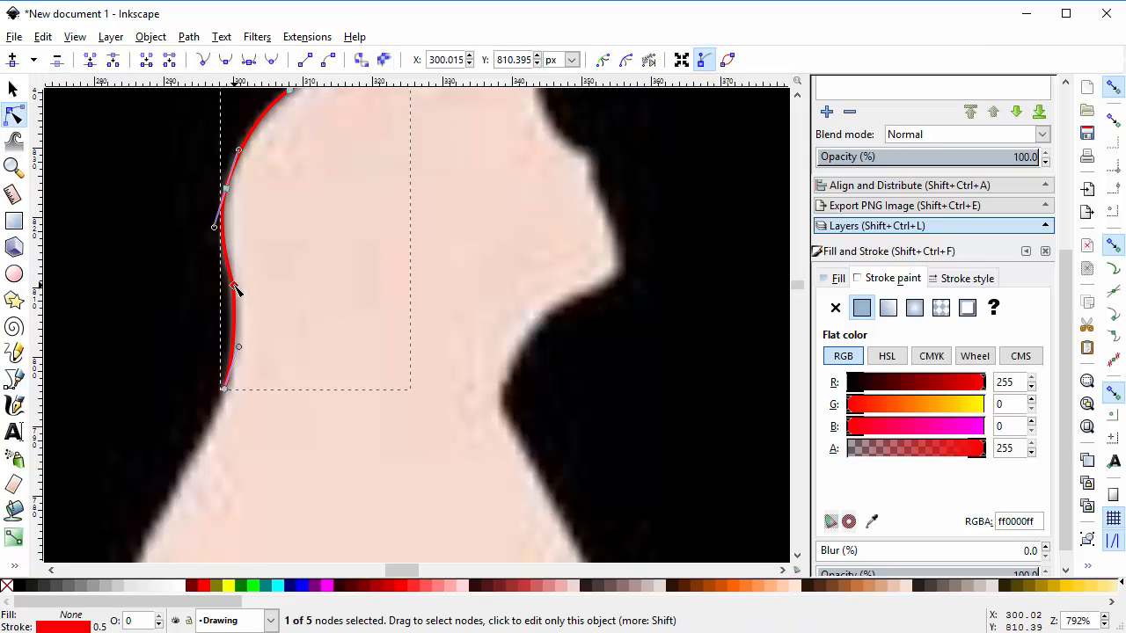
{"action": "left_click", "coordinate": [227, 63]}
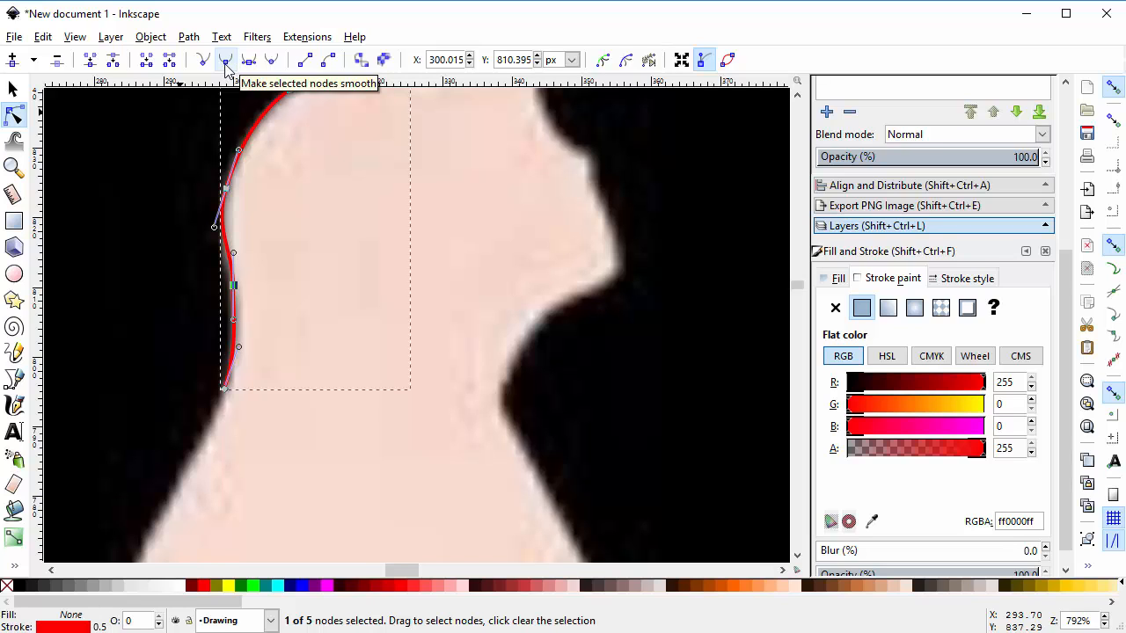
{"action": "left_click", "coordinate": [300, 325]}
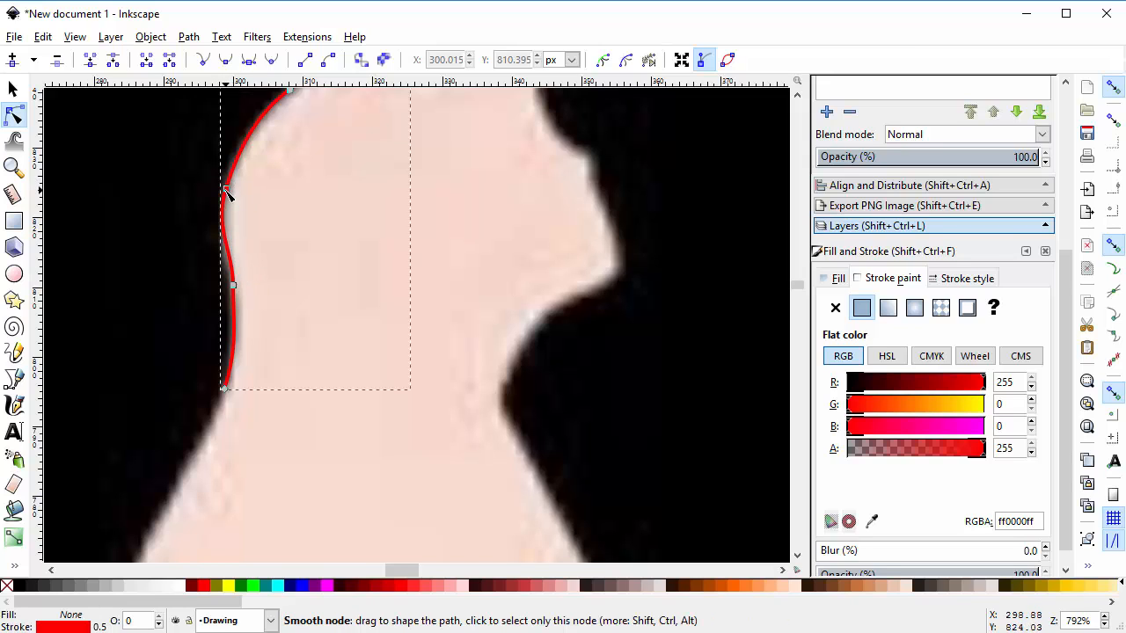
Fit the path to the back of the head by adjusting the joining node, the node above it and their handles
{"action": "left_click_drag", "start_coordinate": [227, 194], "coordinate": [233, 183]}
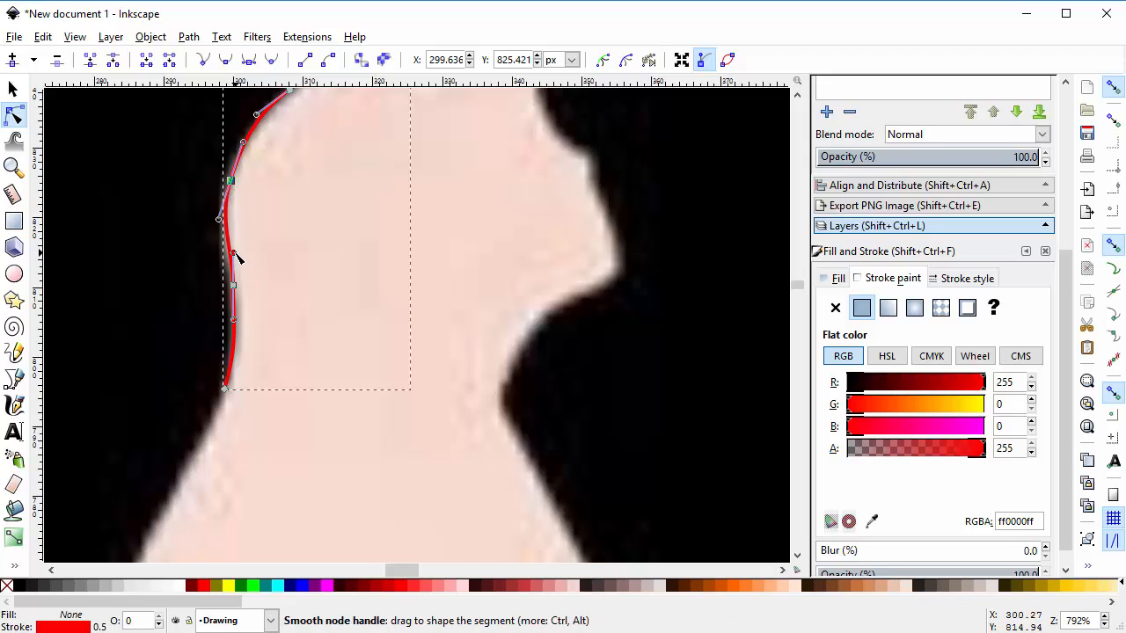
{"action": "left_click_drag", "start_coordinate": [237, 258], "coordinate": [235, 266]}
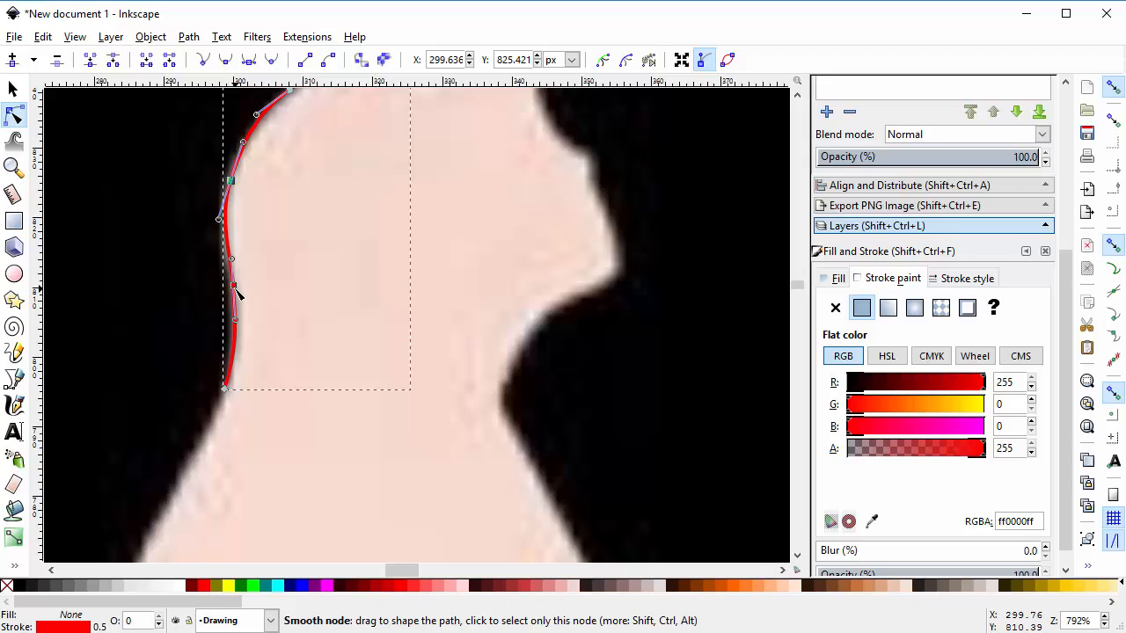
{"action": "left_click_drag", "start_coordinate": [236, 289], "coordinate": [234, 294]}
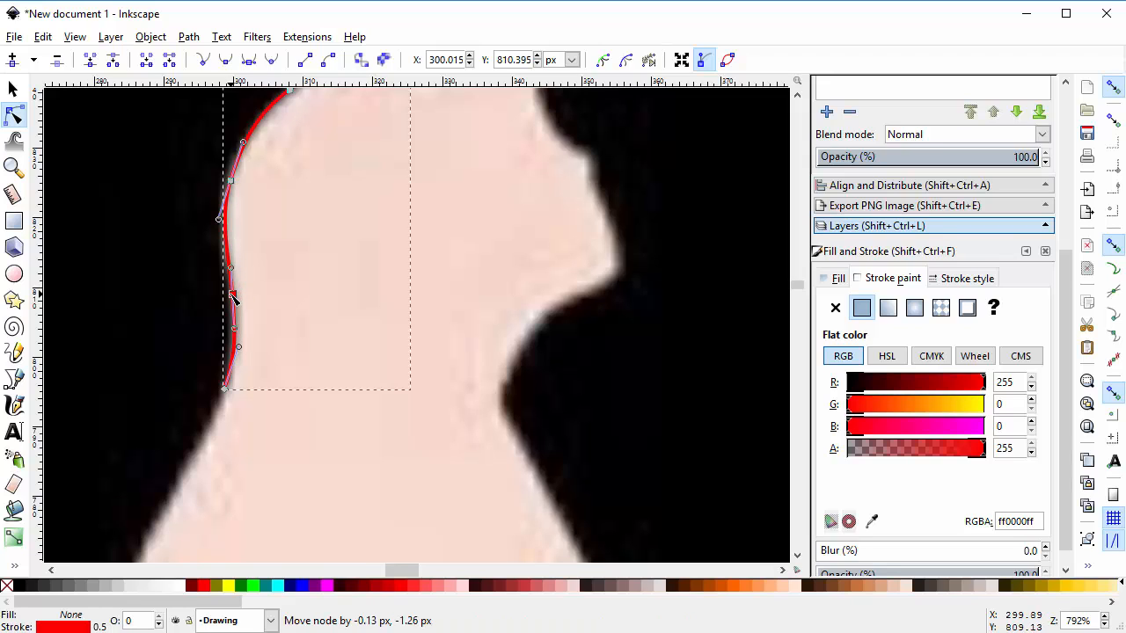
{"action": "mouse_move", "coordinate": [231, 185]}
{"action": "left_mouse_down"}
{"action": "mouse_move", "coordinate": [239, 189]}
{"action": "mouse_move", "coordinate": [224, 186]}
{"action": "left_mouse_up"}
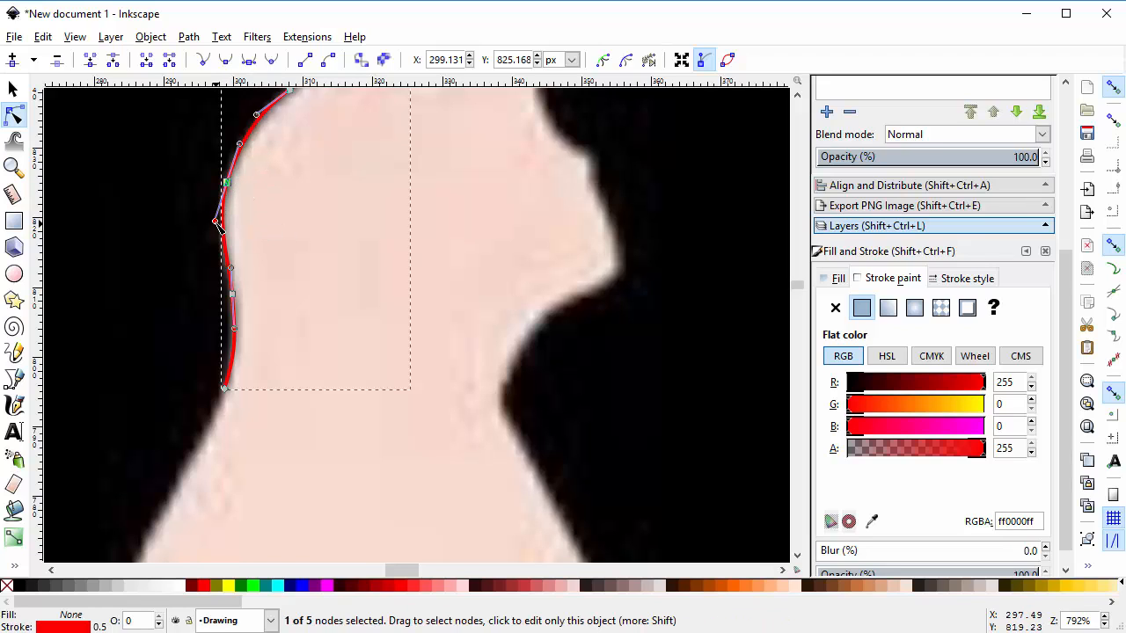
{"action": "left_click_drag", "start_coordinate": [220, 225], "coordinate": [216, 225]}
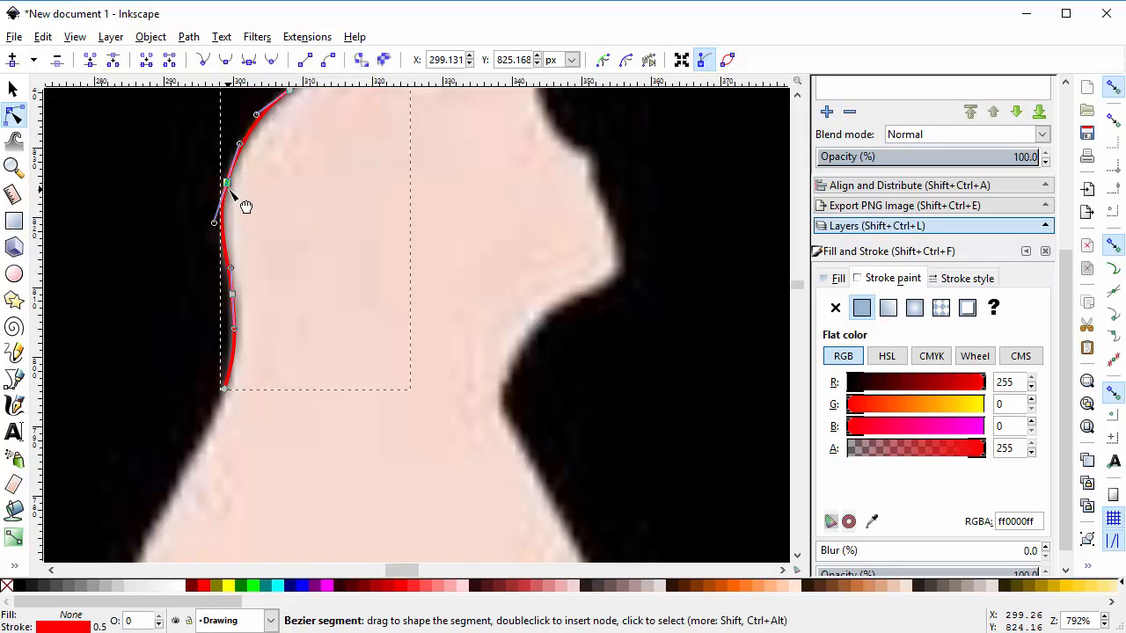
Align the upper curve's nodes with the hair outline, placing the inner node near X 308.10, Y 838.55 and the end node near X 326.03, Y 848.40
{"action": "left_click", "coordinate": [796, 95]}
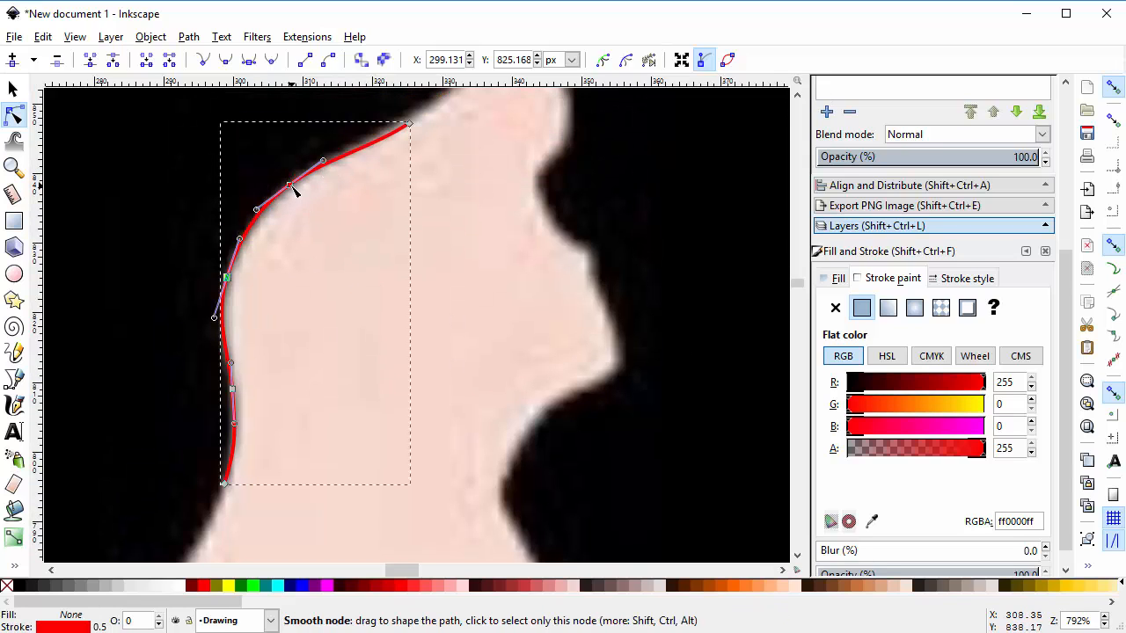
{"action": "mouse_move", "coordinate": [292, 185]}
{"action": "left_mouse_down"}
{"action": "mouse_move", "coordinate": [304, 192]}
{"action": "mouse_move", "coordinate": [293, 189]}
{"action": "left_mouse_up"}
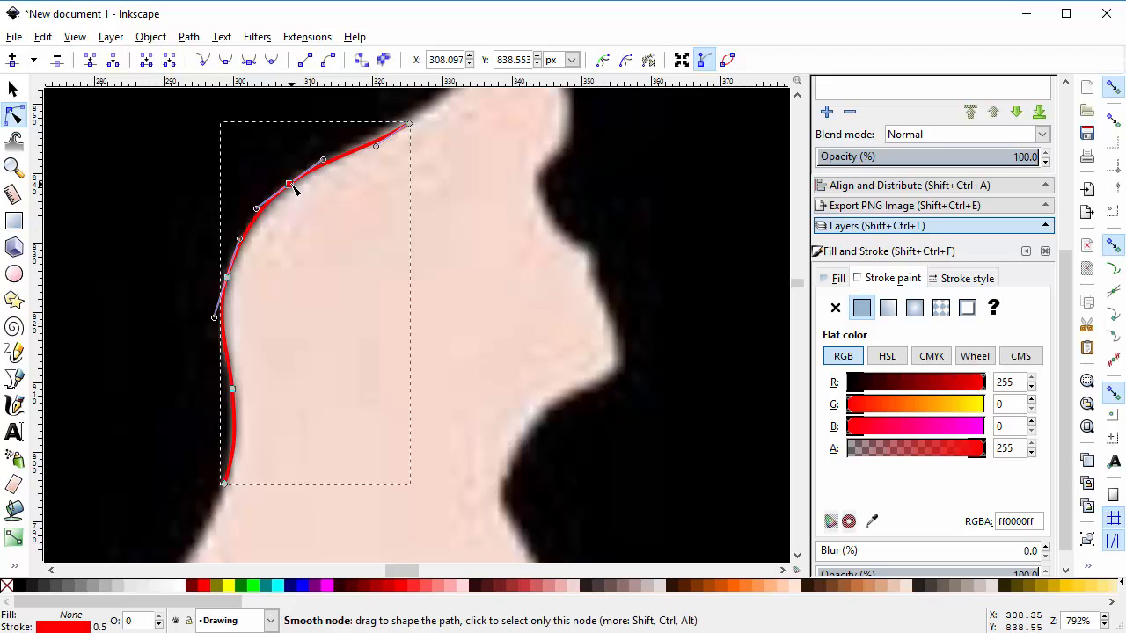
{"action": "left_click", "coordinate": [796, 95]}
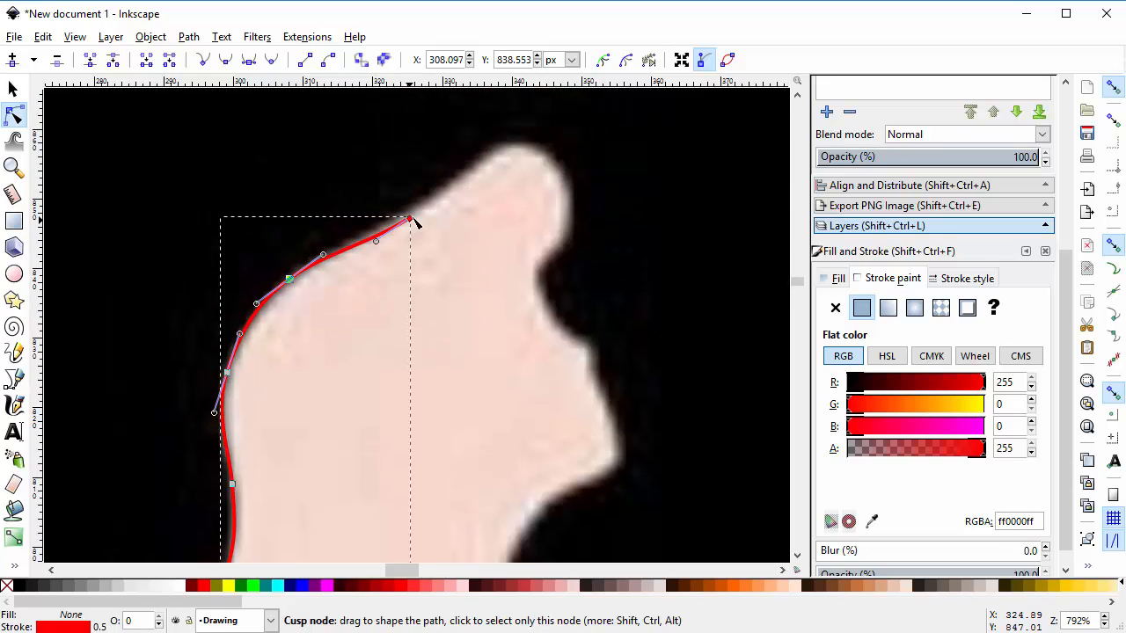
{"action": "left_click_drag", "start_coordinate": [415, 219], "coordinate": [416, 213]}
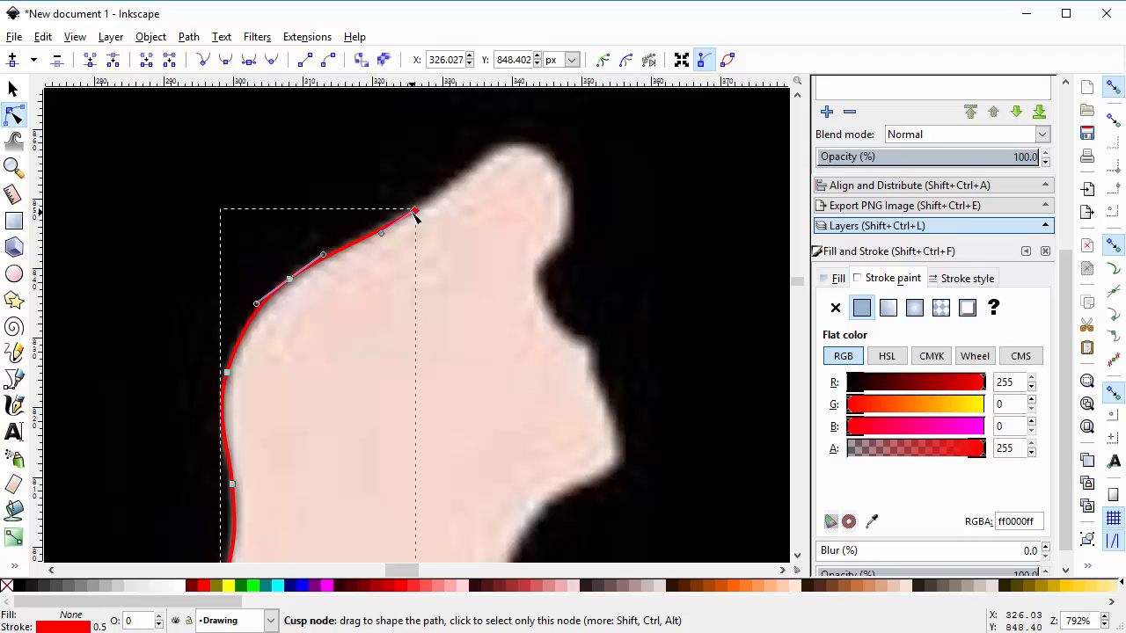
Move the path's lower end node to about X 298.63, Y 794.86 and adjust its handle to follow the hair edge
{"action": "scroll", "coordinate": [386, 398], "scroll_direction": "down", "scroll_amount": 4}
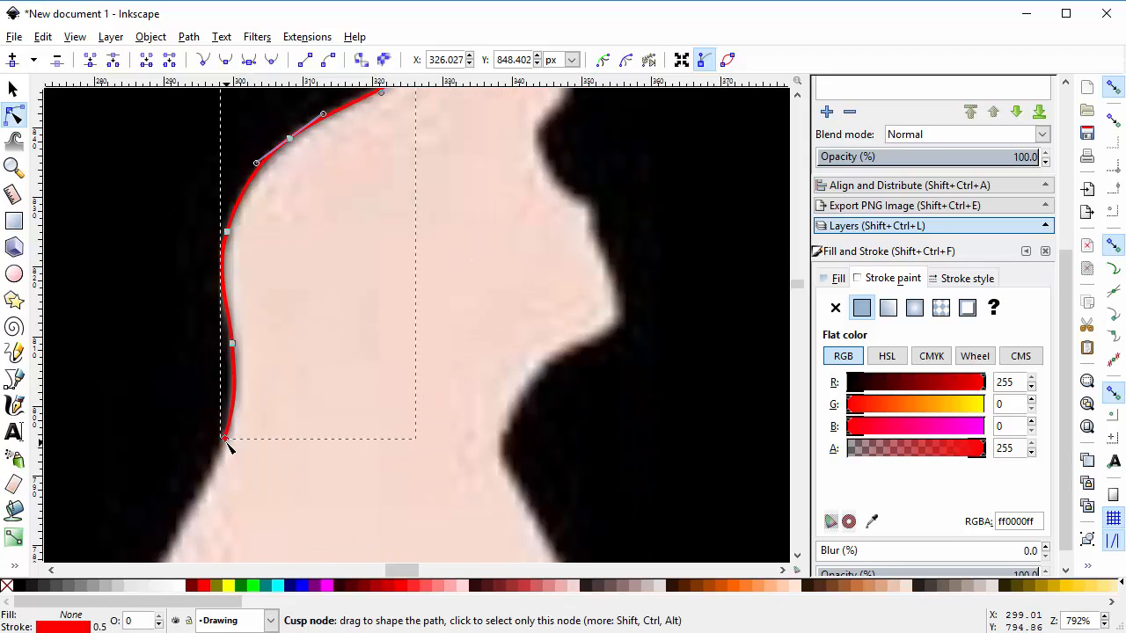
{"action": "left_click_drag", "start_coordinate": [224, 437], "coordinate": [224, 440]}
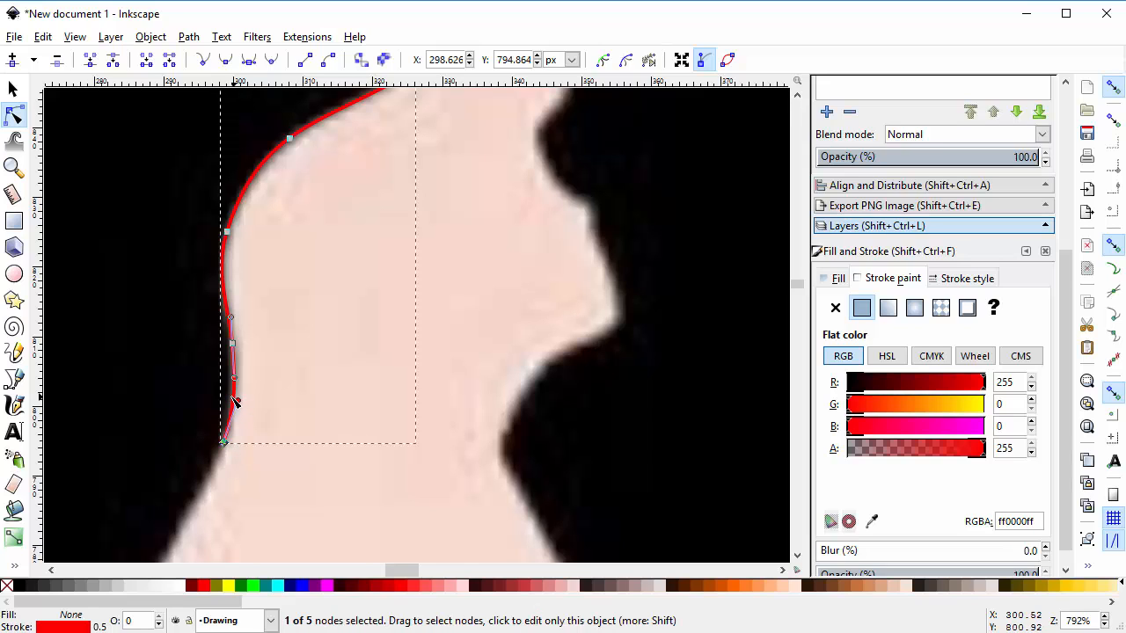
{"action": "left_click_drag", "start_coordinate": [234, 402], "coordinate": [236, 402]}
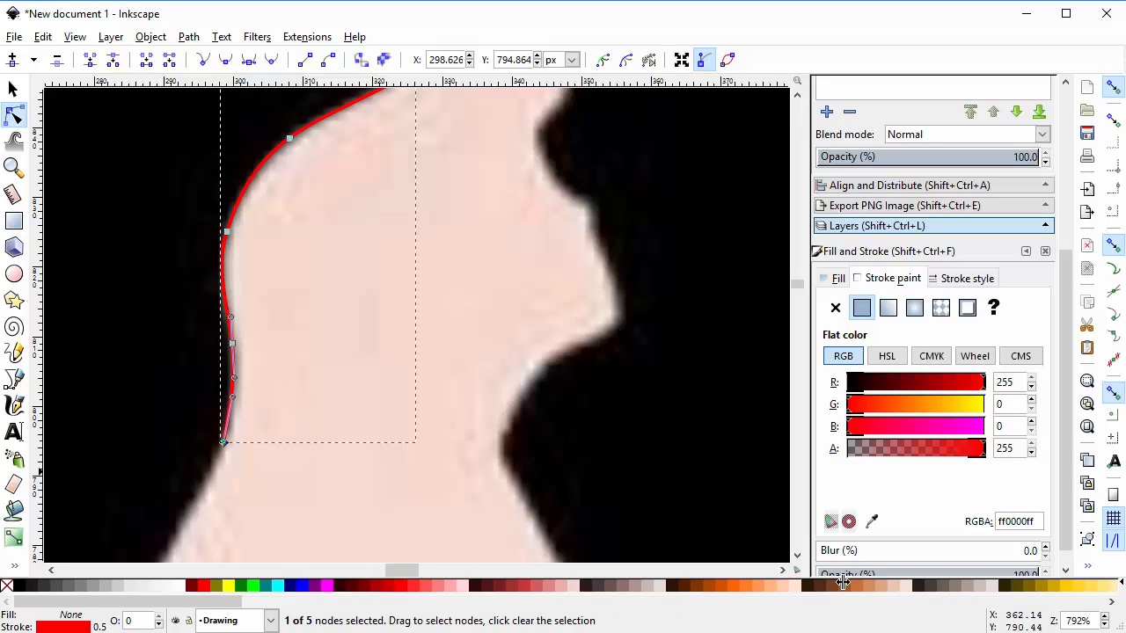
Continue the path with the Bezier tool from its upper end node, placing curved nodes around the rounded bump atop the head
{"action": "scroll", "coordinate": [417, 325], "scroll_direction": "up", "scroll_amount": 4}
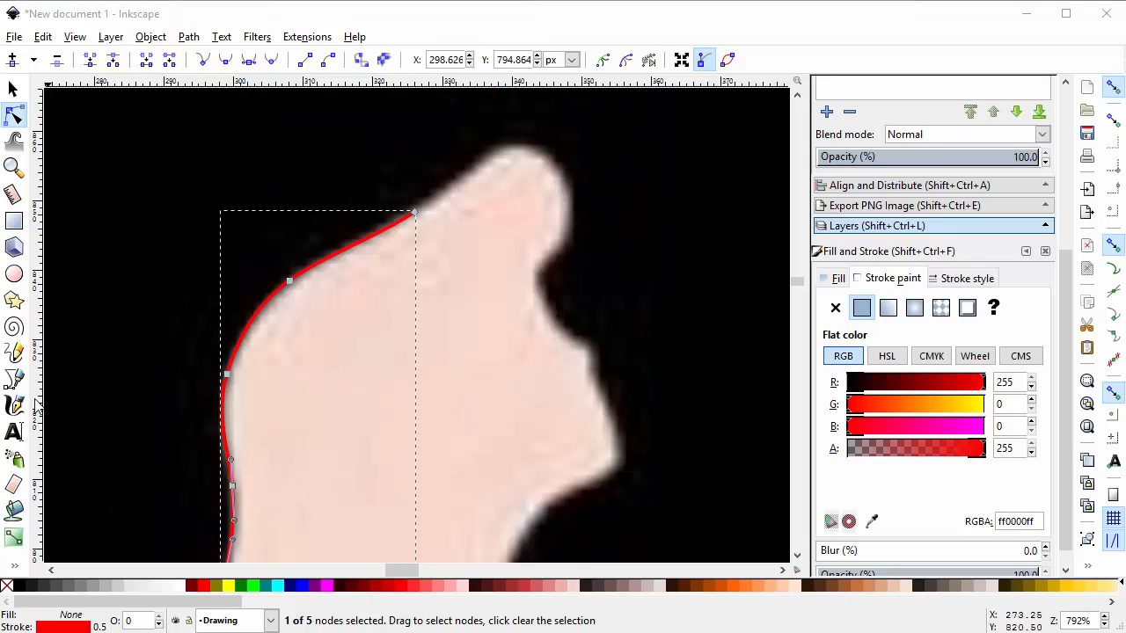
{"action": "left_click", "coordinate": [15, 380]}
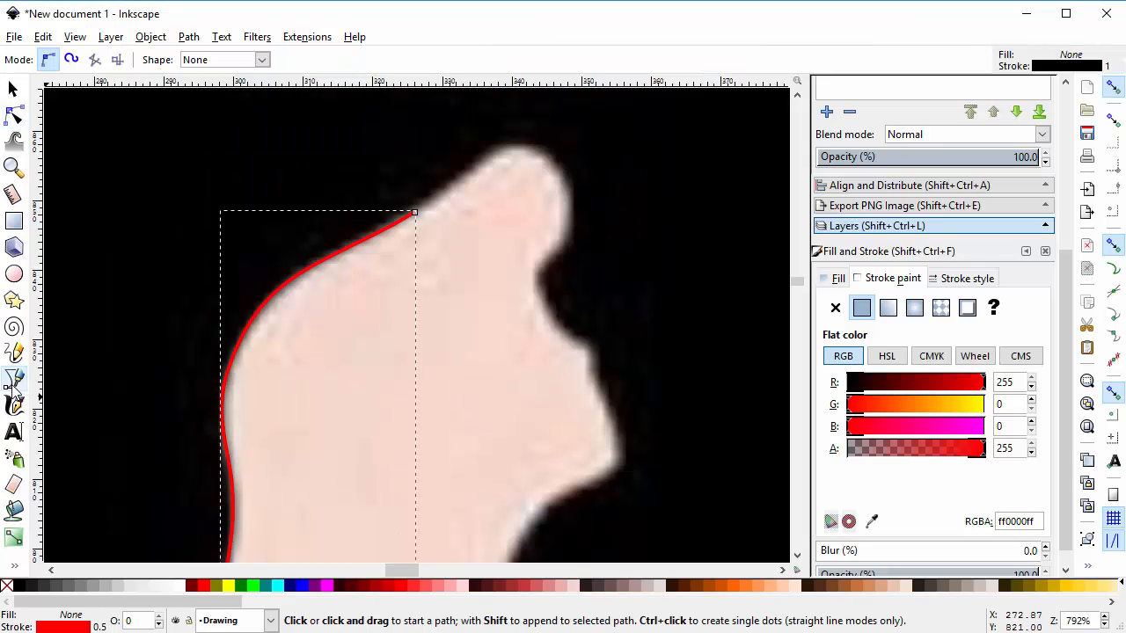
{"action": "left_click", "coordinate": [416, 214]}
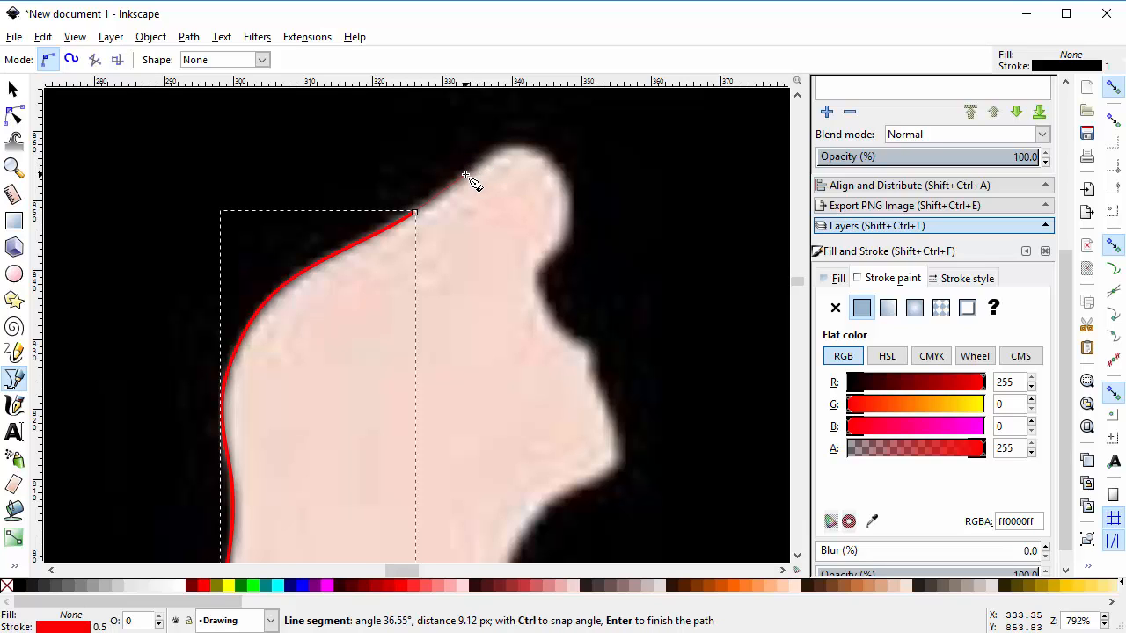
{"action": "left_click_drag", "start_coordinate": [465, 175], "coordinate": [546, 158]}
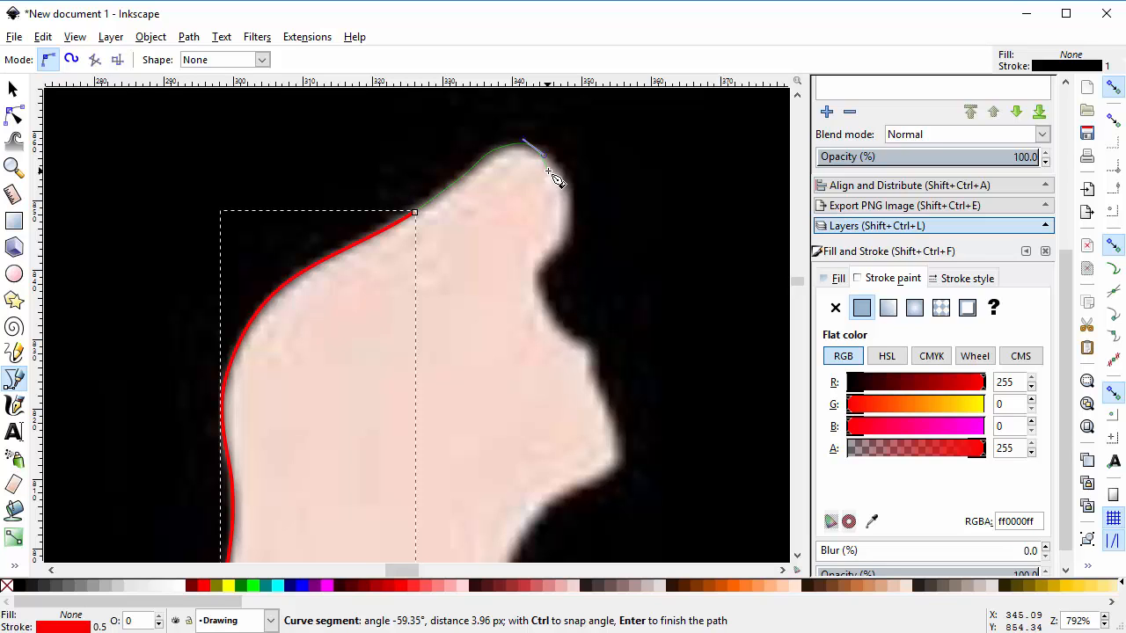
{"action": "left_click", "coordinate": [548, 170]}
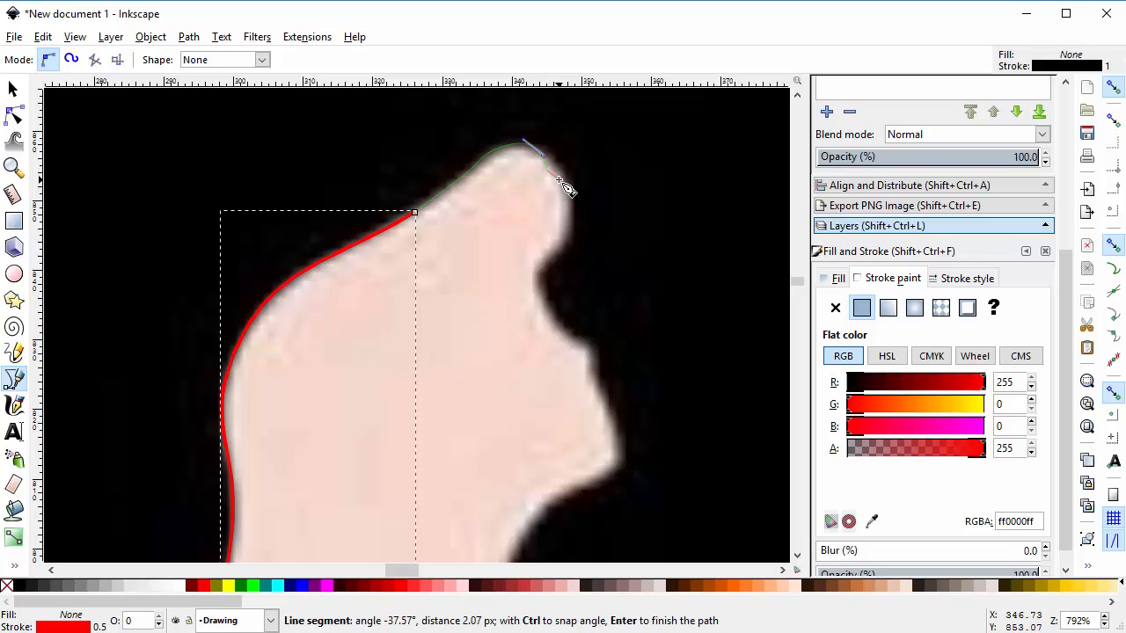
{"action": "left_click_drag", "start_coordinate": [559, 182], "coordinate": [563, 193]}
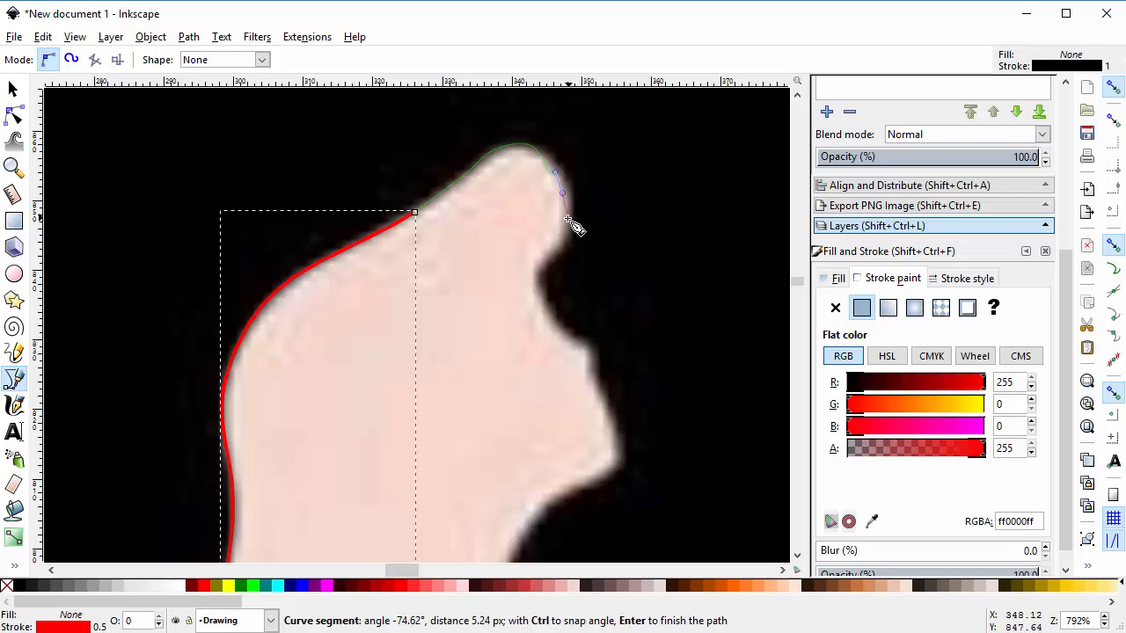
{"action": "left_click_drag", "start_coordinate": [567, 225], "coordinate": [563, 239]}
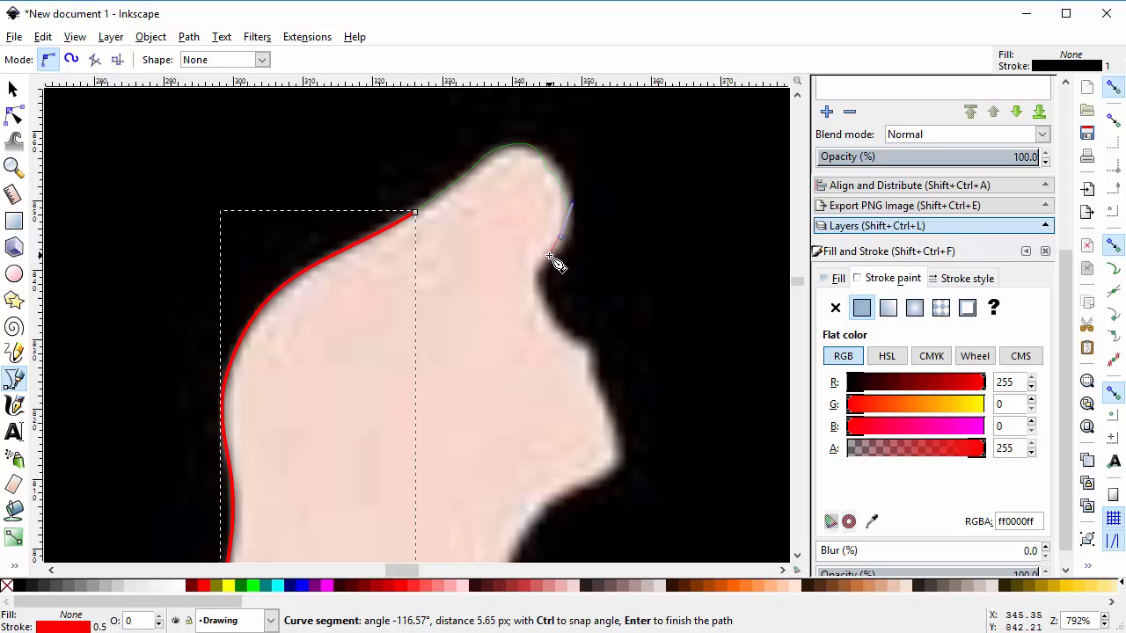
Trace the notch below the rounded bump with curved segments and place a corner node at the small protrusion beneath it
{"action": "left_click_drag", "start_coordinate": [545, 258], "coordinate": [539, 264]}
{"action": "left_click", "coordinate": [531, 276]}
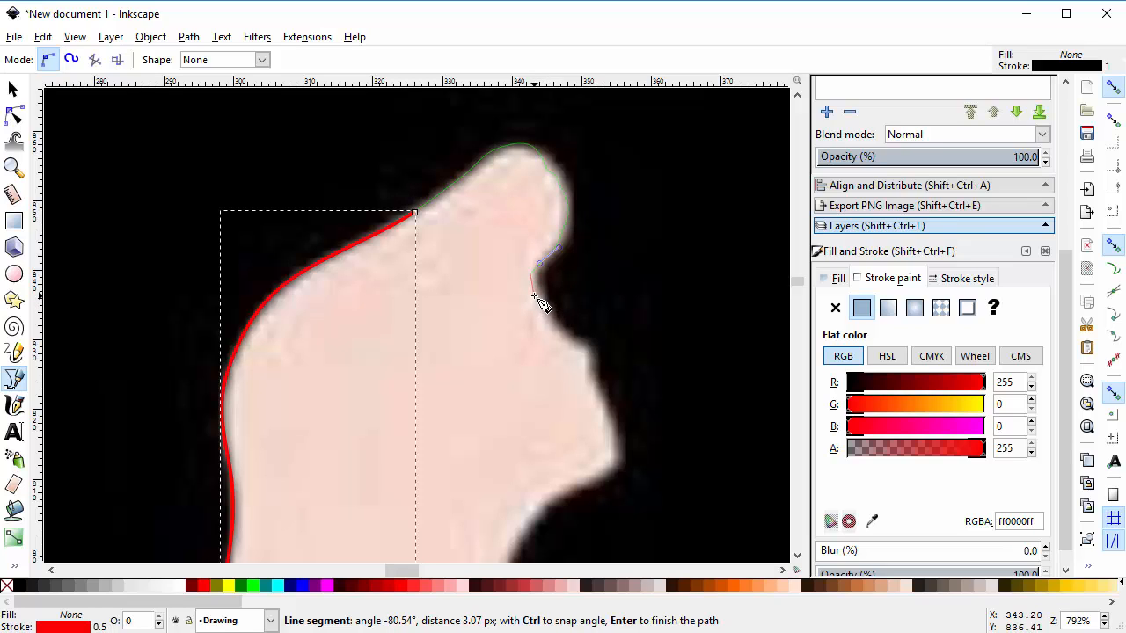
{"action": "left_click_drag", "start_coordinate": [533, 298], "coordinate": [539, 304]}
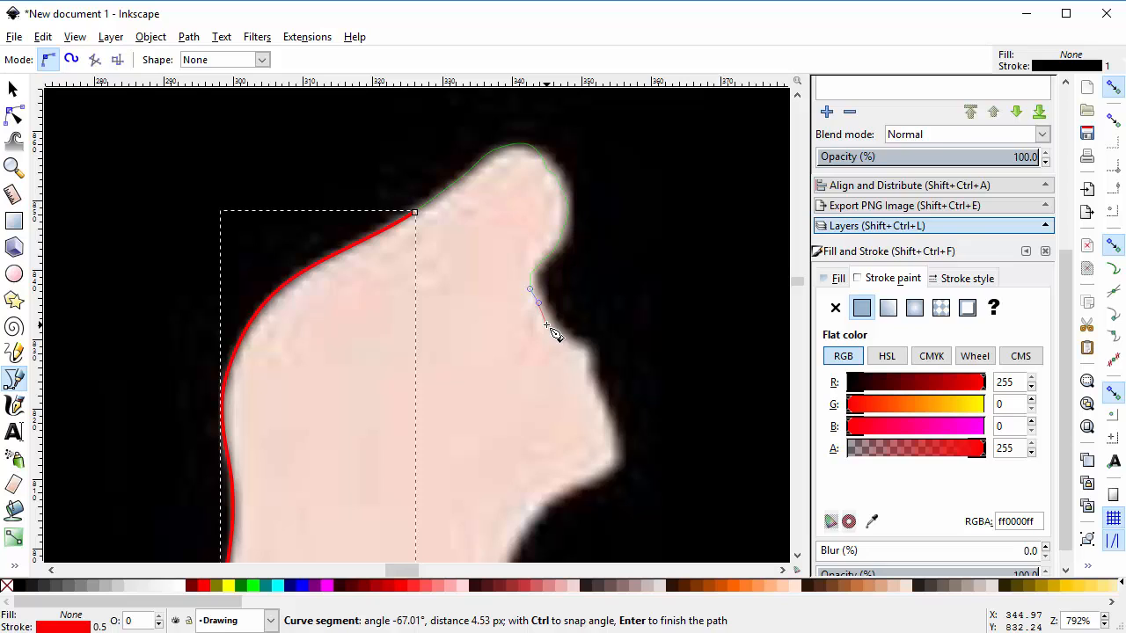
{"action": "left_click_drag", "start_coordinate": [542, 319], "coordinate": [551, 330]}
{"action": "left_click_drag", "start_coordinate": [563, 340], "coordinate": [571, 345]}
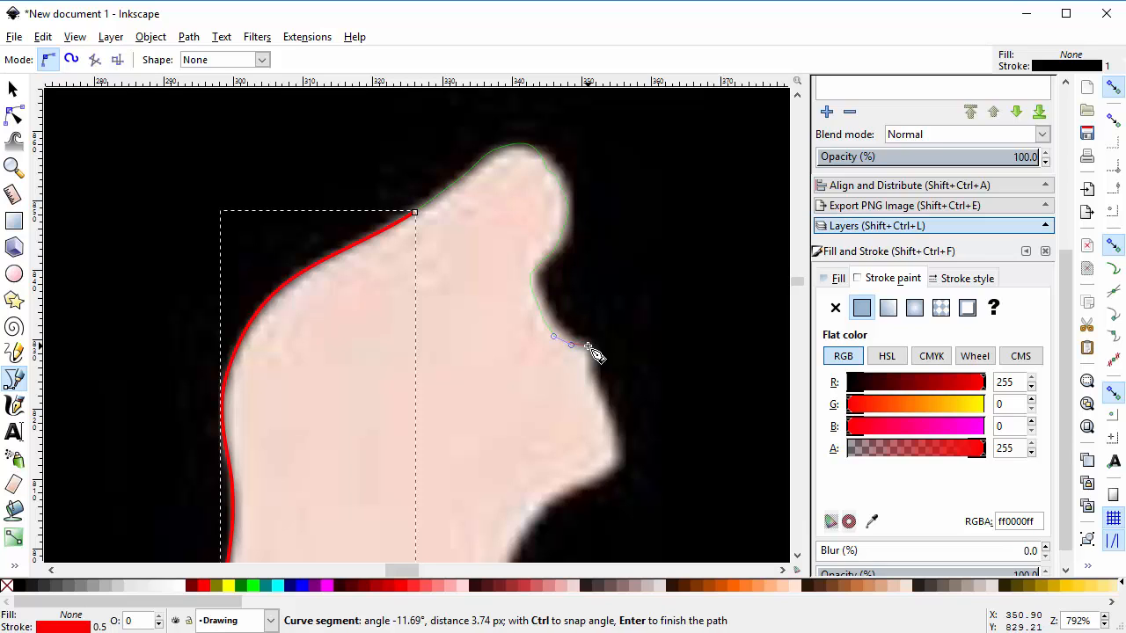
{"action": "left_click", "coordinate": [587, 347]}
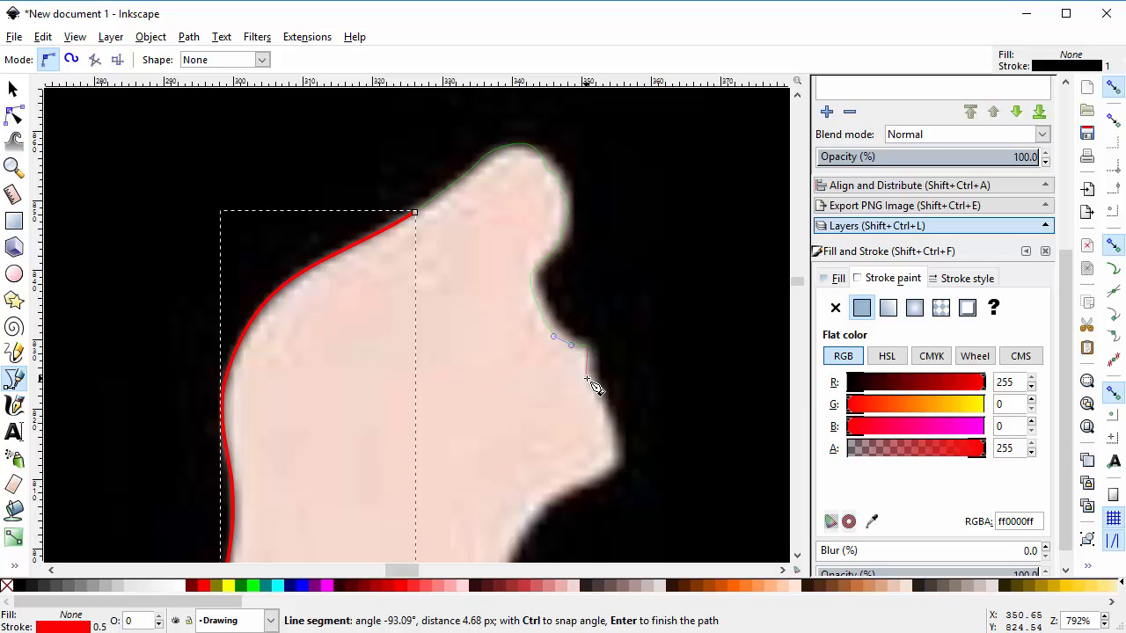
Trace the face profile from the small protrusion down and around the chin tip, and finish the path just beneath it
{"action": "left_click_drag", "start_coordinate": [588, 378], "coordinate": [592, 391]}
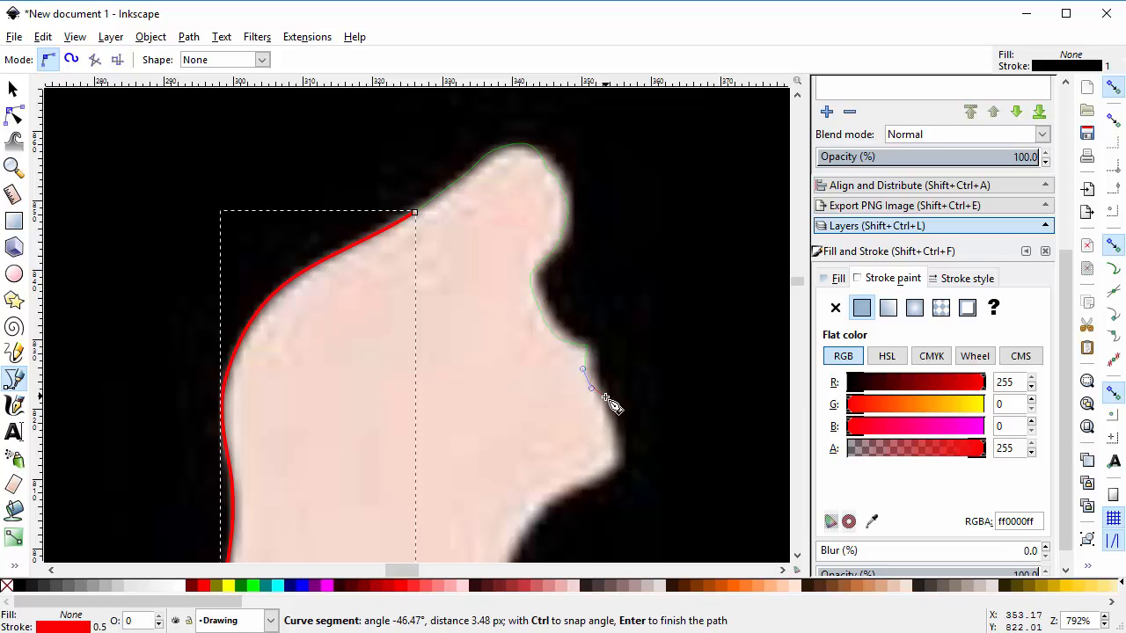
{"action": "left_click", "coordinate": [596, 404]}
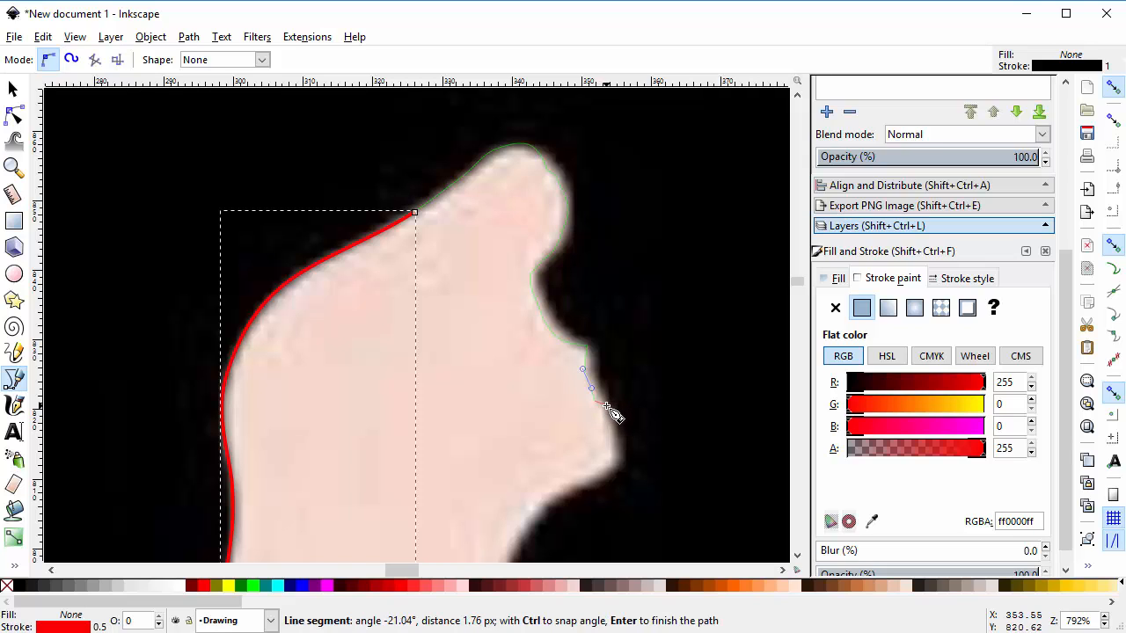
{"action": "left_click_drag", "start_coordinate": [607, 407], "coordinate": [608, 418]}
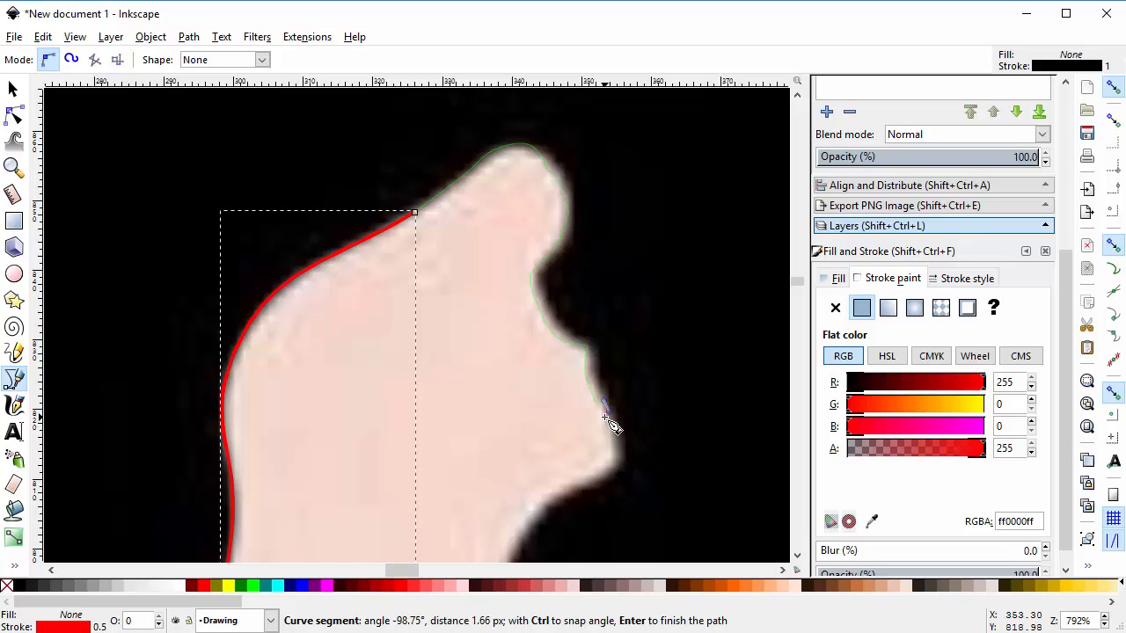
{"action": "left_click", "coordinate": [613, 428]}
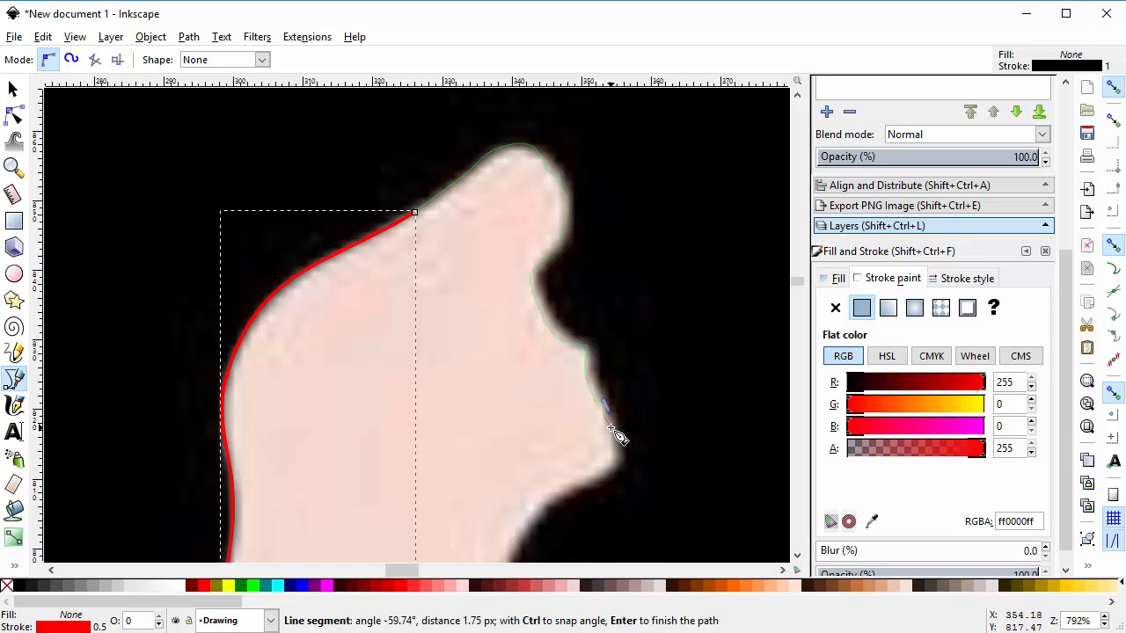
{"action": "left_click_drag", "start_coordinate": [611, 430], "coordinate": [616, 440]}
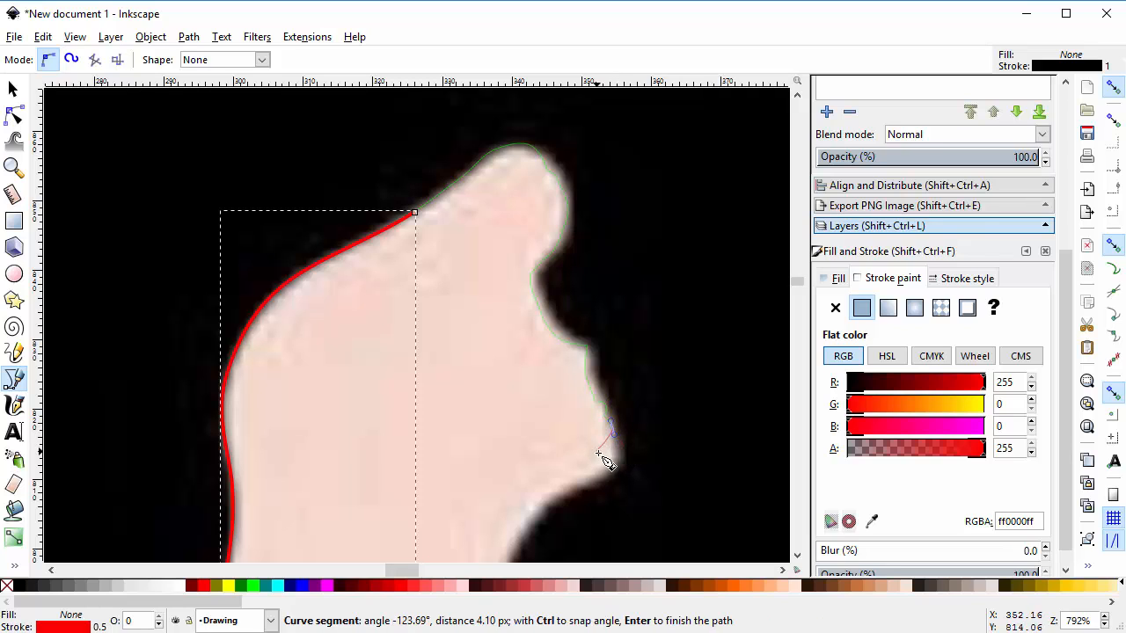
{"action": "left_click_drag", "start_coordinate": [617, 459], "coordinate": [614, 462]}
{"action": "left_click_drag", "start_coordinate": [602, 476], "coordinate": [597, 482]}
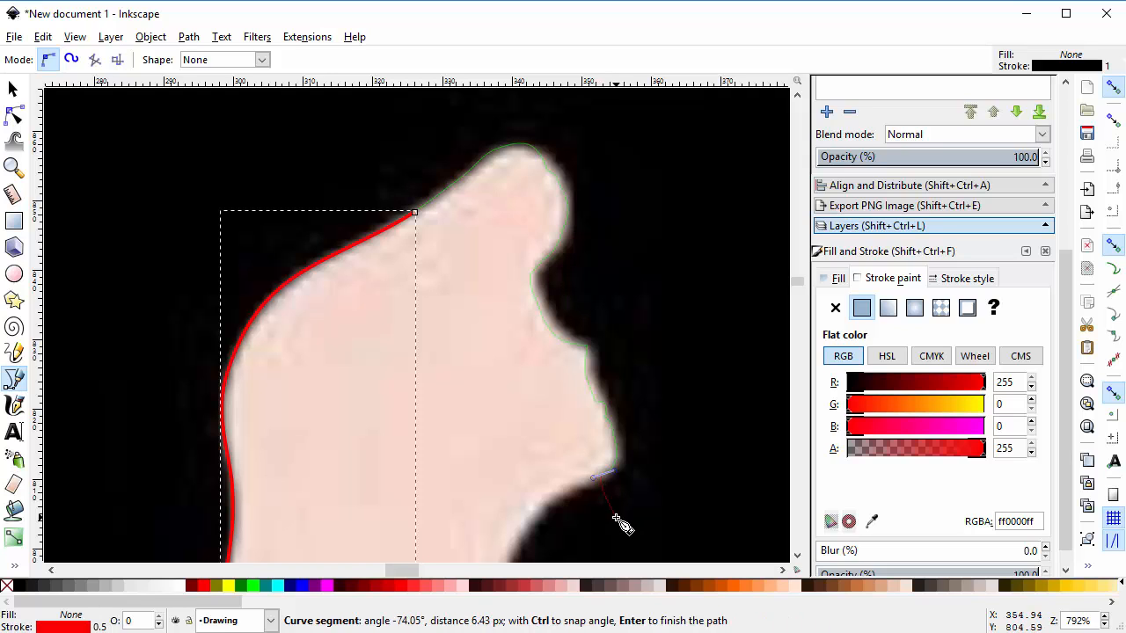
{"action": "key", "text": "Return"}
Straighten the small jag in the profile above the chin by moving its node to about X 352.80, Y 820.62
{"action": "scroll", "coordinate": [698, 464], "scroll_direction": "down", "scroll_amount": 3}
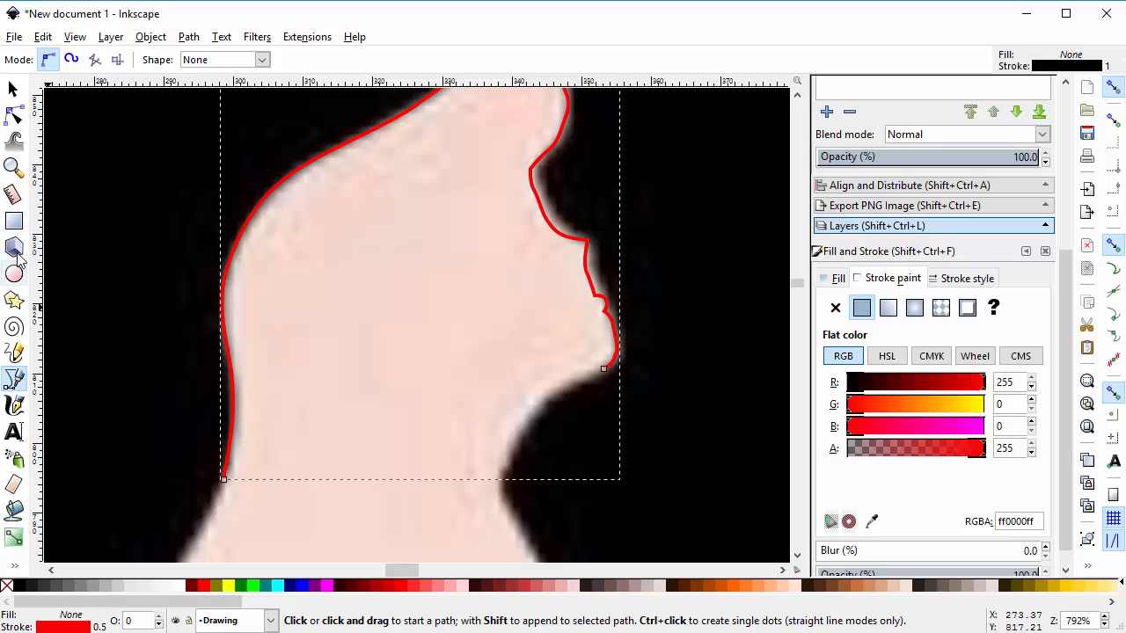
{"action": "left_click", "coordinate": [14, 114]}
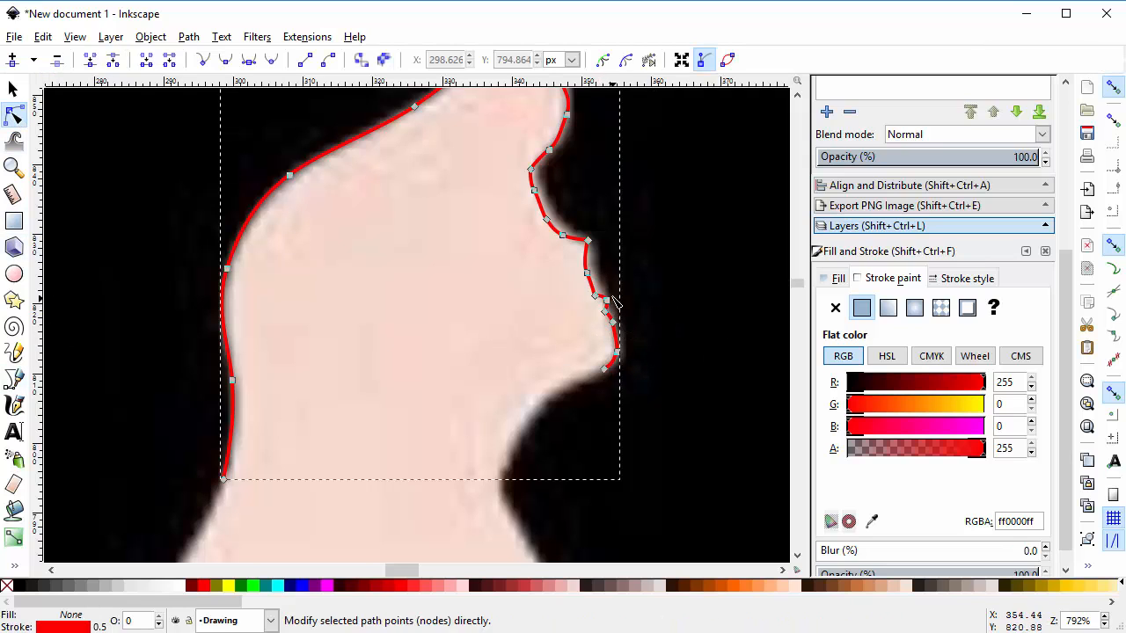
{"action": "left_click_drag", "start_coordinate": [605, 307], "coordinate": [594, 300]}
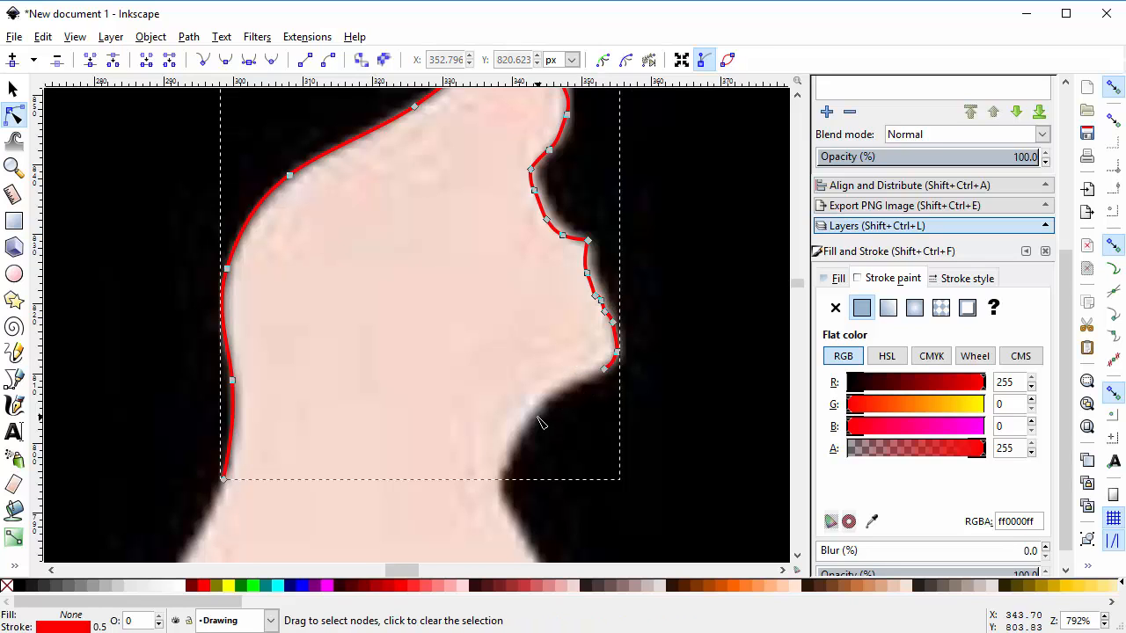
Extend the path from its end node beneath the chin with a curve along the jaw's underside toward the neck, and finish it
{"action": "scroll", "coordinate": [532, 467], "scroll_direction": "down", "scroll_amount": 2}
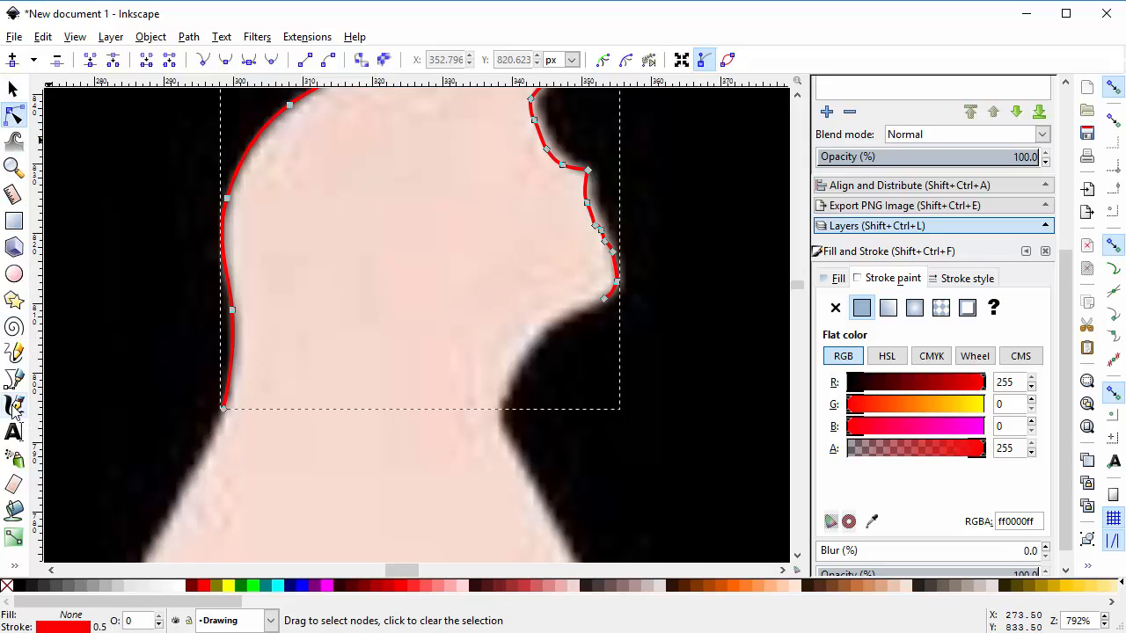
{"action": "left_click", "coordinate": [14, 378]}
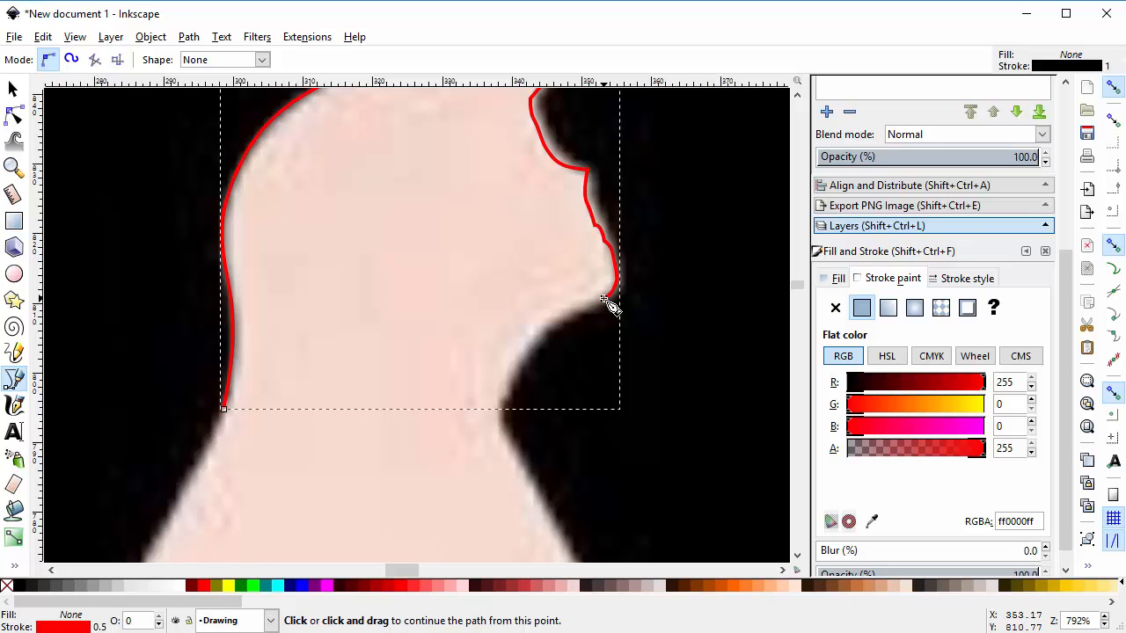
{"action": "mouse_move", "coordinate": [604, 299]}
{"action": "left_mouse_down"}
{"action": "mouse_move", "coordinate": [588, 305]}
{"action": "mouse_move", "coordinate": [603, 307]}
{"action": "left_mouse_up"}
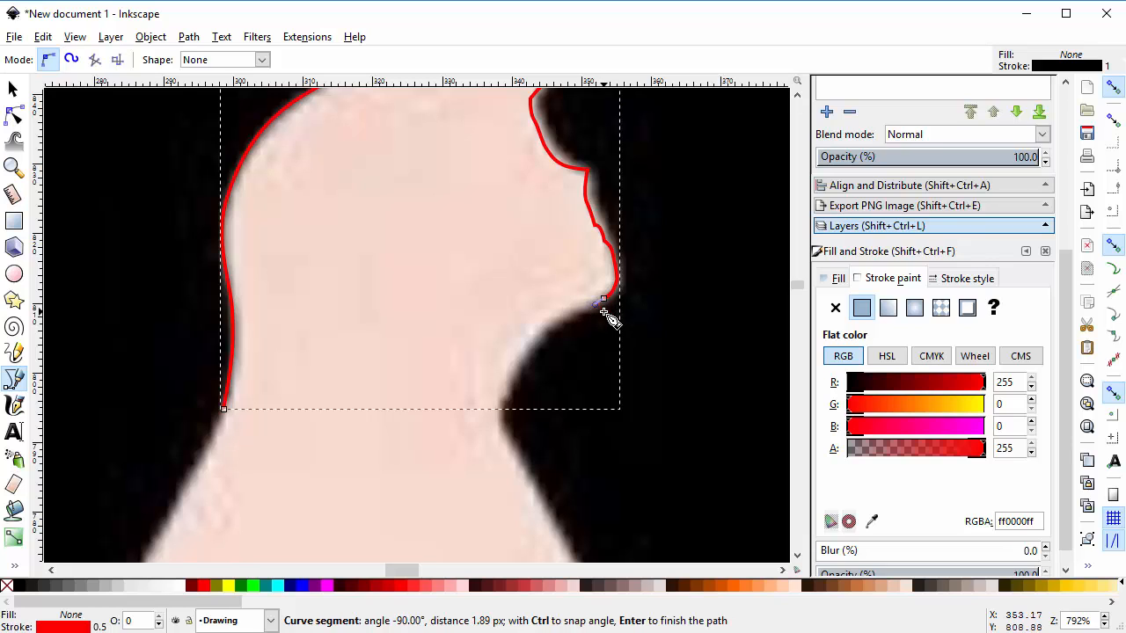
{"action": "key", "text": "Escape"}
{"action": "left_click", "coordinate": [604, 300]}
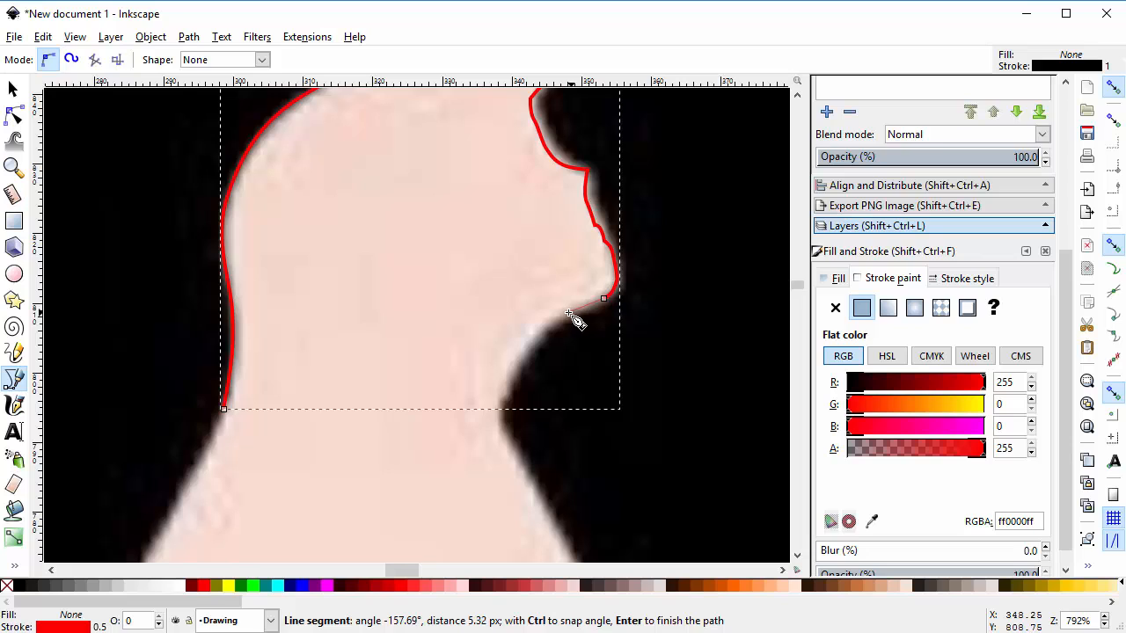
{"action": "left_click_drag", "start_coordinate": [566, 313], "coordinate": [517, 384]}
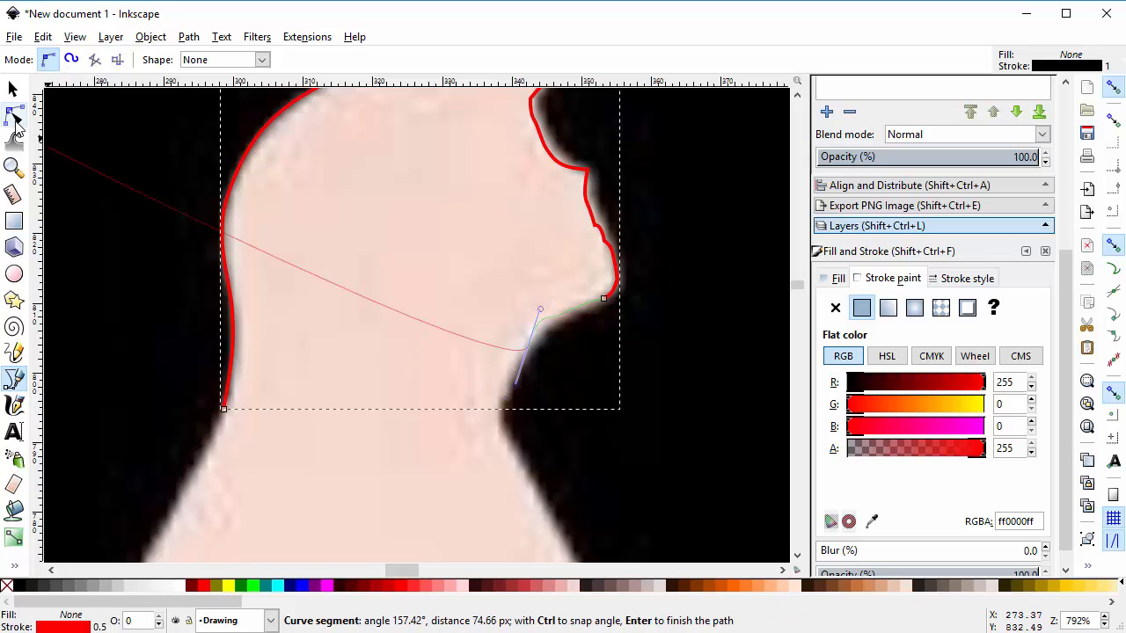
{"action": "key", "text": "Return"}
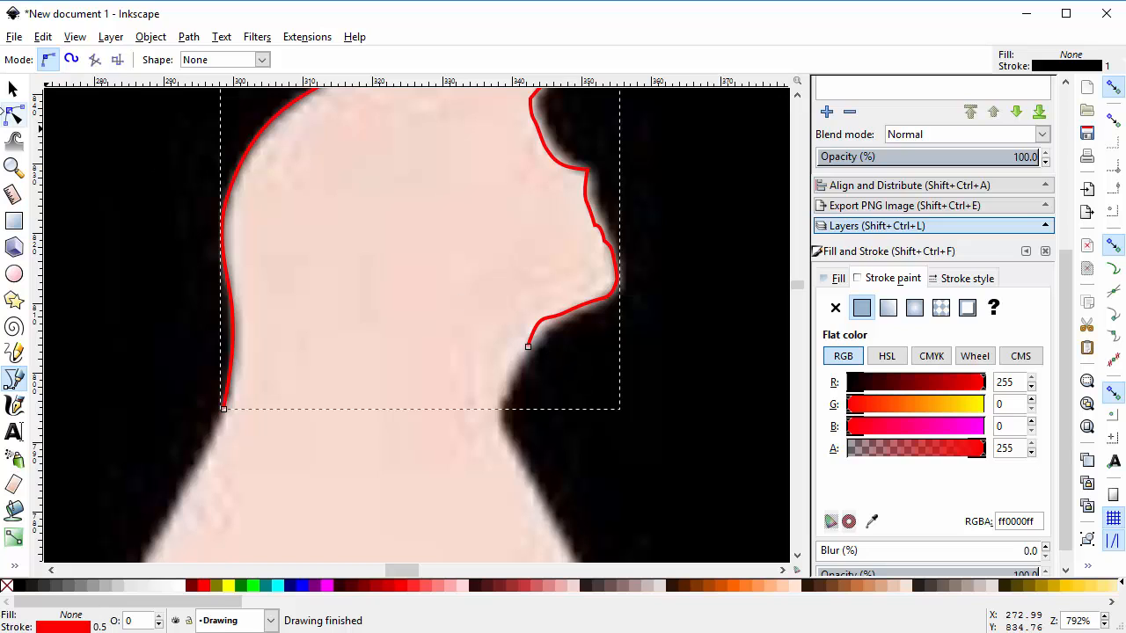
Fit the path's last segment under the jaw to the silhouette edge by adjusting the end node's handle
{"action": "left_click", "coordinate": [13, 114]}
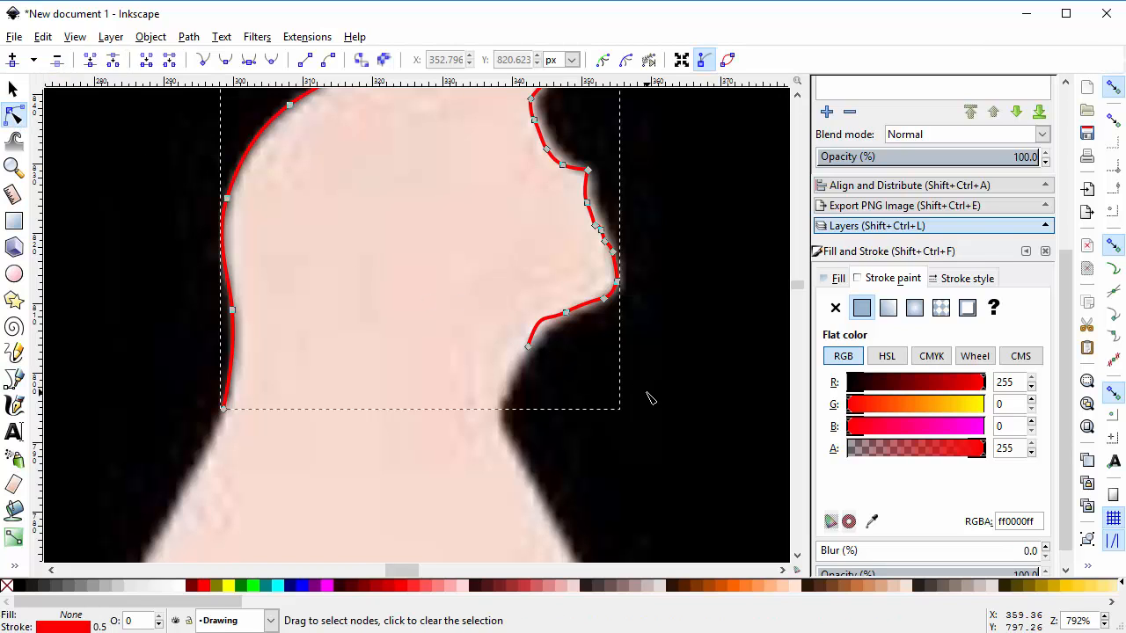
{"action": "key", "text": "plus"}
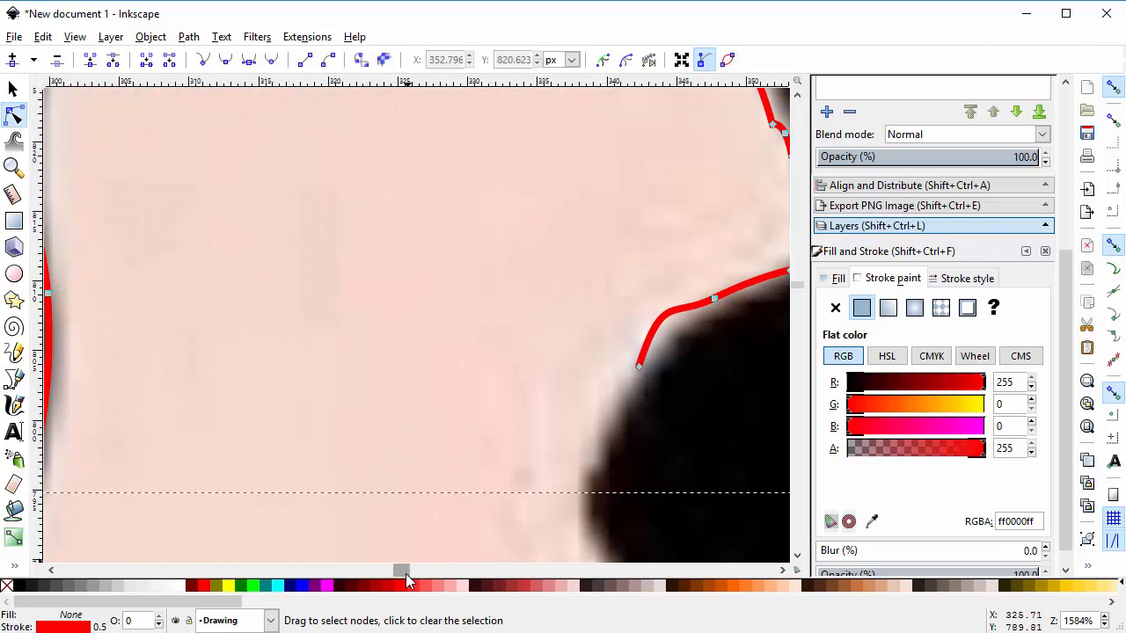
{"action": "left_click_drag", "start_coordinate": [401, 570], "coordinate": [414, 574]}
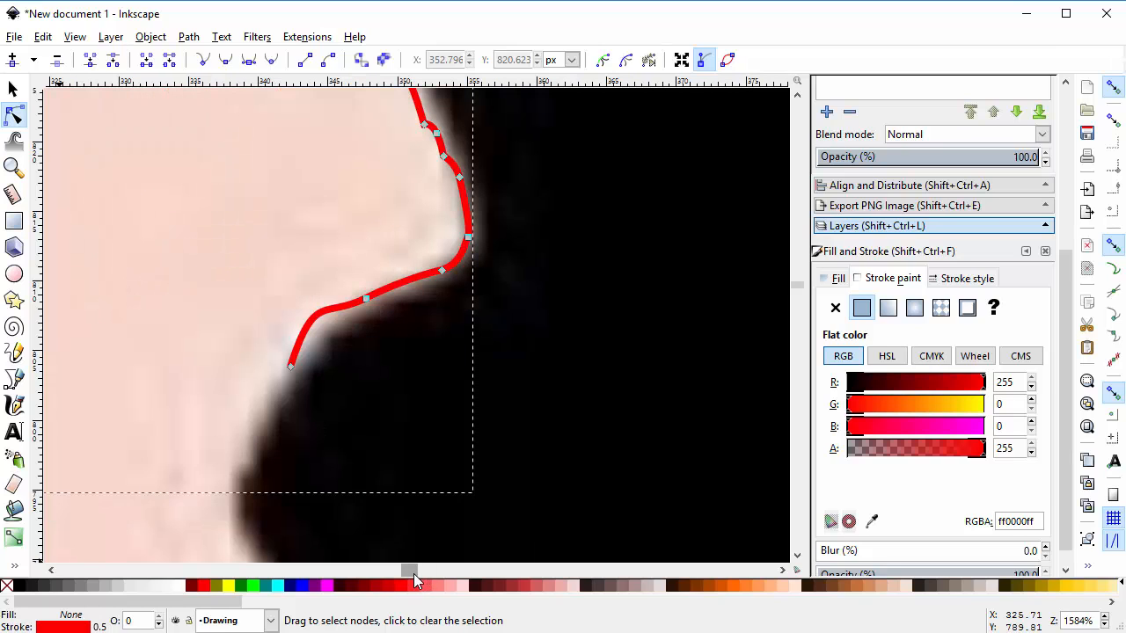
{"action": "left_click", "coordinate": [365, 300]}
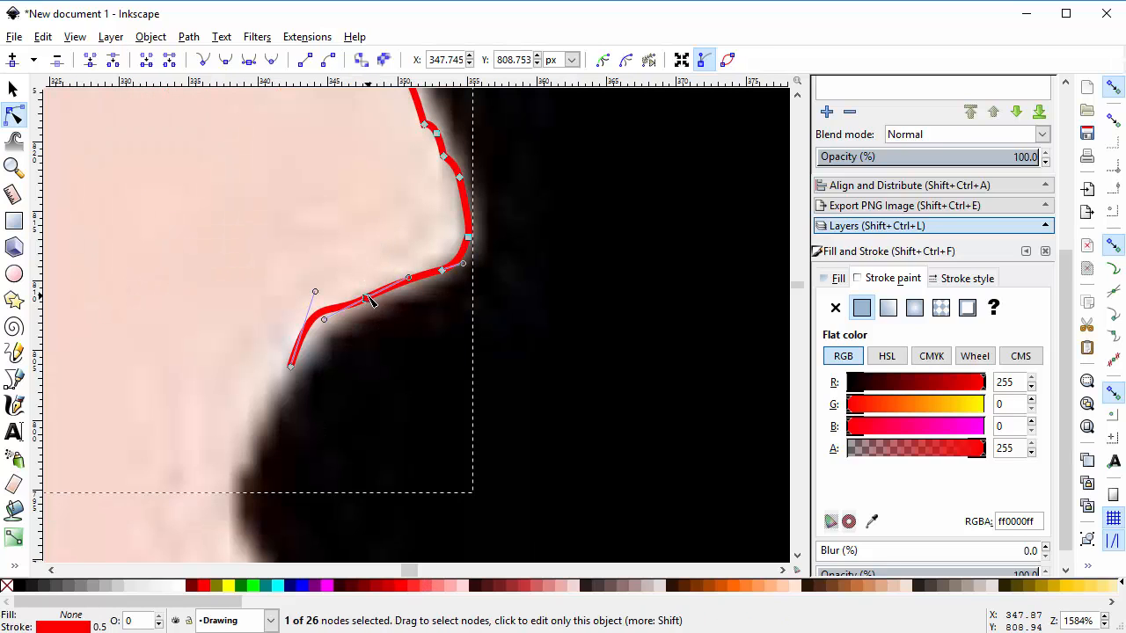
{"action": "left_click_drag", "start_coordinate": [323, 322], "coordinate": [379, 198]}
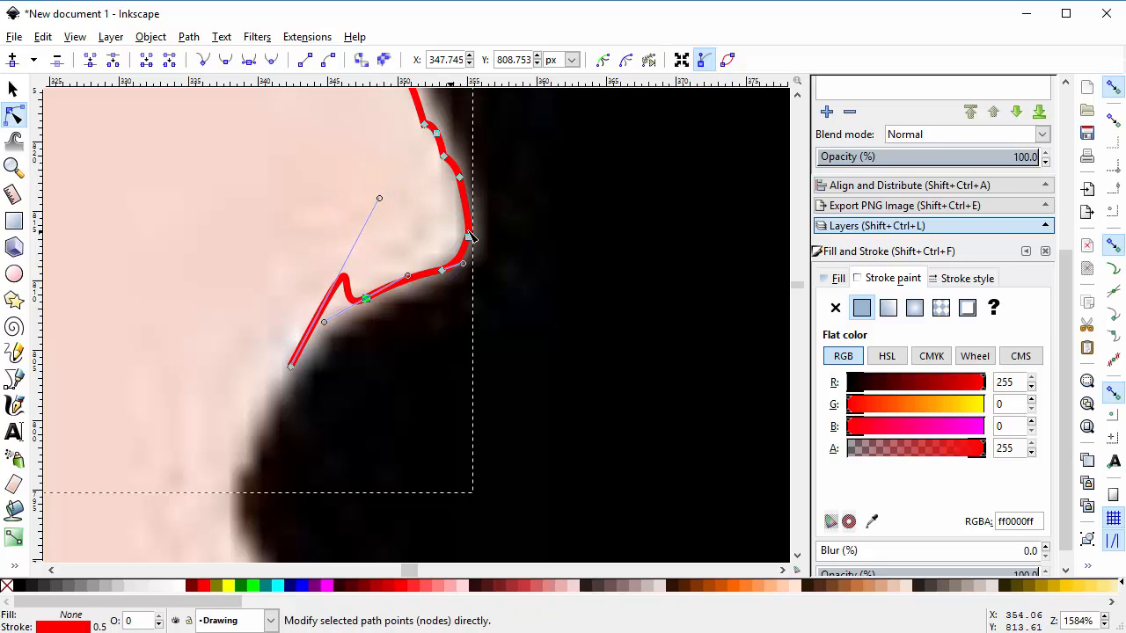
{"action": "left_click", "coordinate": [437, 132]}
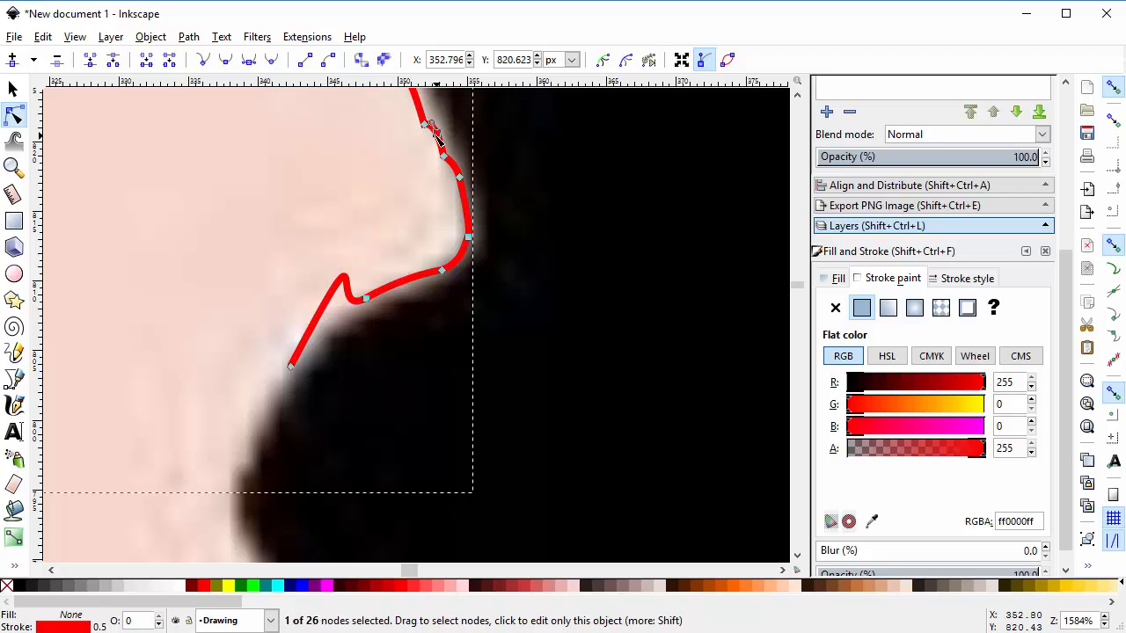
{"action": "left_click_drag", "start_coordinate": [429, 125], "coordinate": [417, 116]}
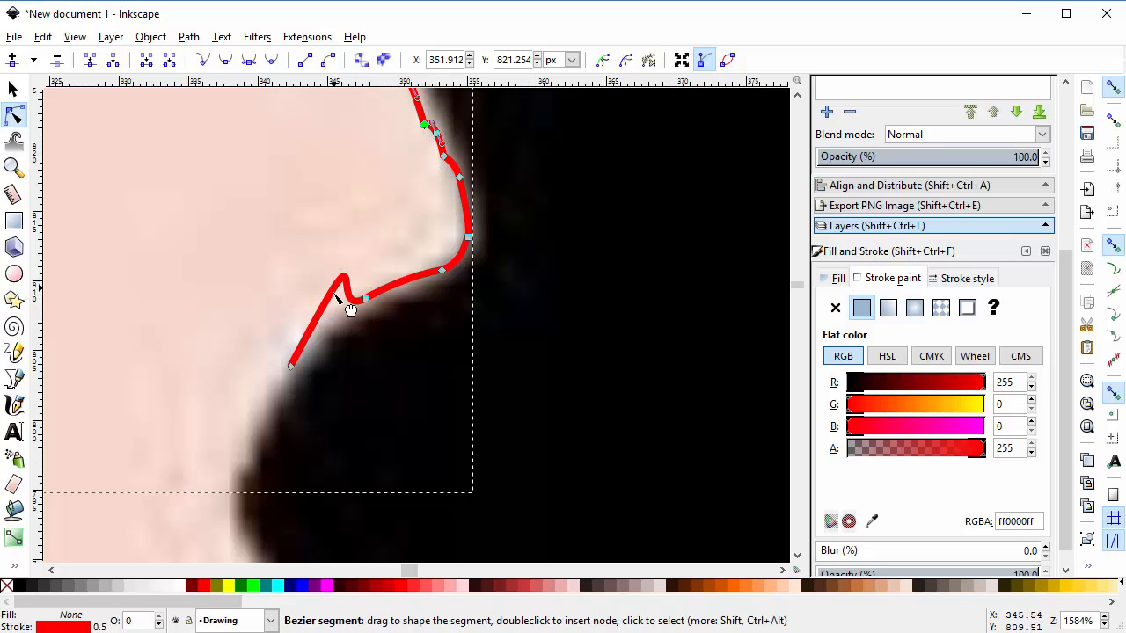
{"action": "left_click", "coordinate": [333, 335]}
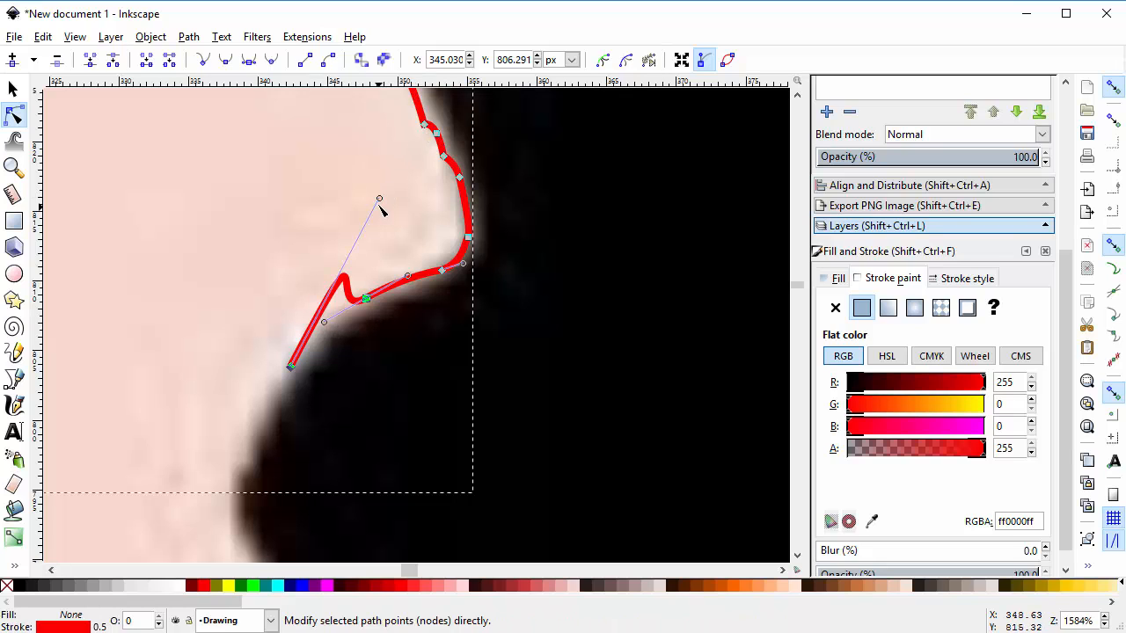
{"action": "left_click_drag", "start_coordinate": [393, 195], "coordinate": [309, 332]}
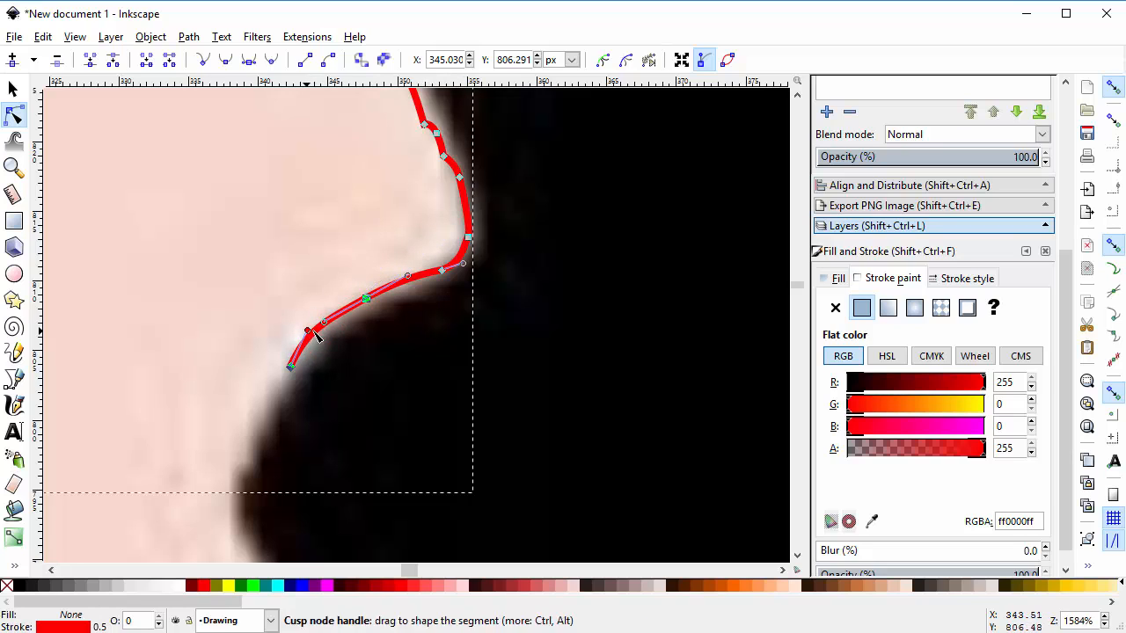
Move the path's end node under the jaw along the silhouette edge to about X 341.75, Y 802.95
{"action": "mouse_move", "coordinate": [294, 370]}
{"action": "left_mouse_down"}
{"action": "mouse_move", "coordinate": [295, 384]}
{"action": "mouse_move", "coordinate": [282, 379]}
{"action": "left_mouse_up"}
{"action": "left_click", "coordinate": [363, 343]}
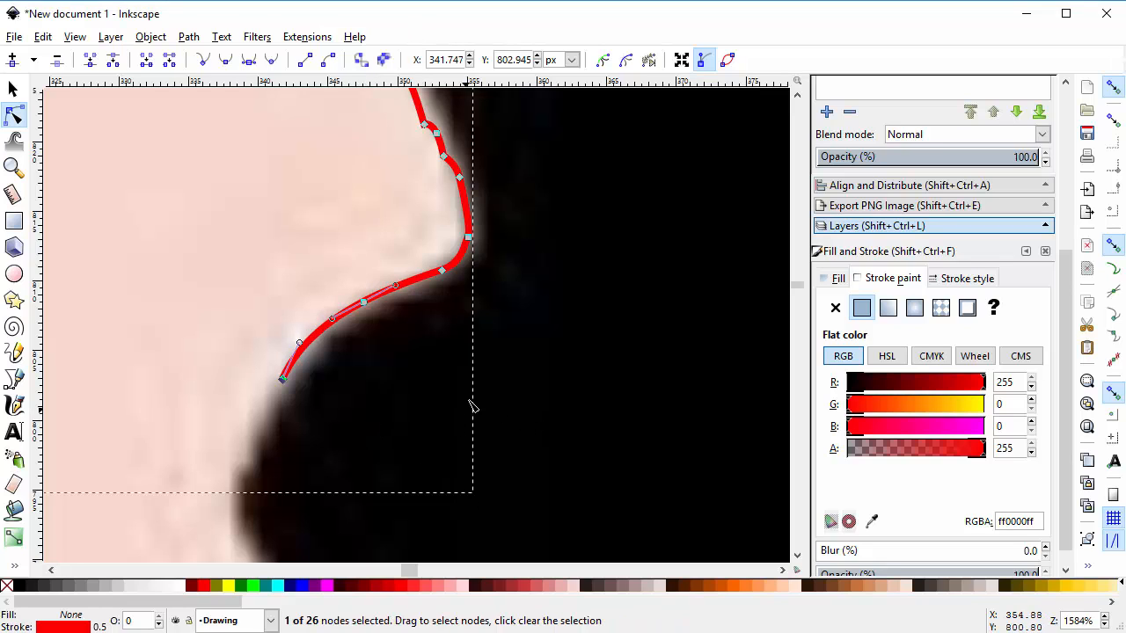
Extend the path from its end node under the jaw around the throat bend and down the neck's front edge, finishing at about X 349, Y 773
{"action": "scroll", "coordinate": [482, 406], "scroll_direction": "down", "scroll_amount": 4}
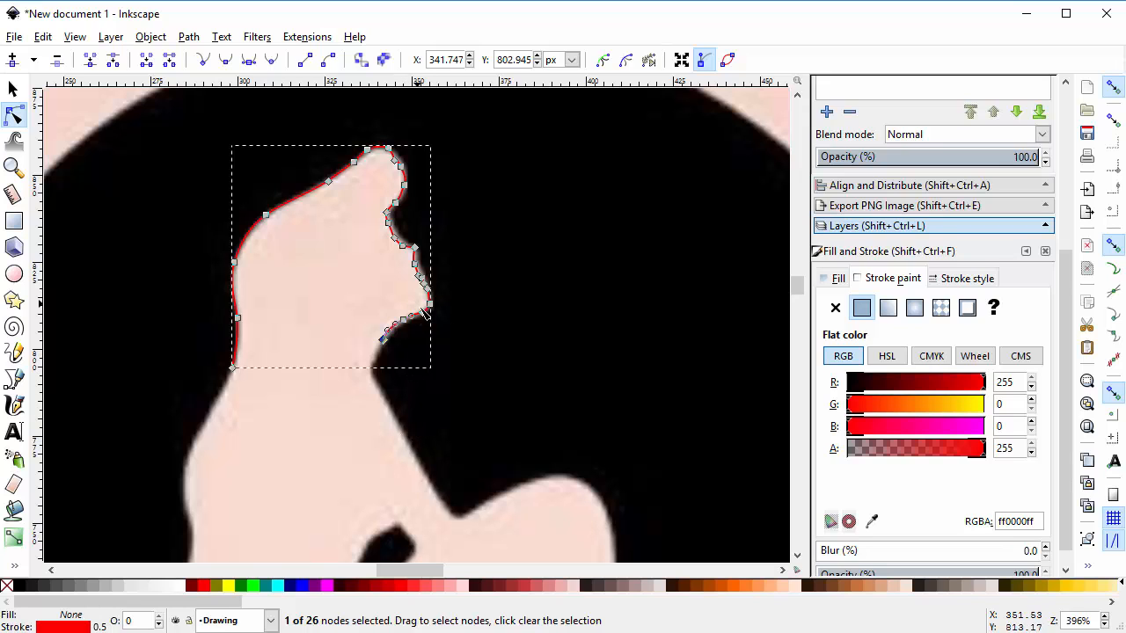
{"action": "key", "text": "plus"}
{"action": "key", "text": "plus"}
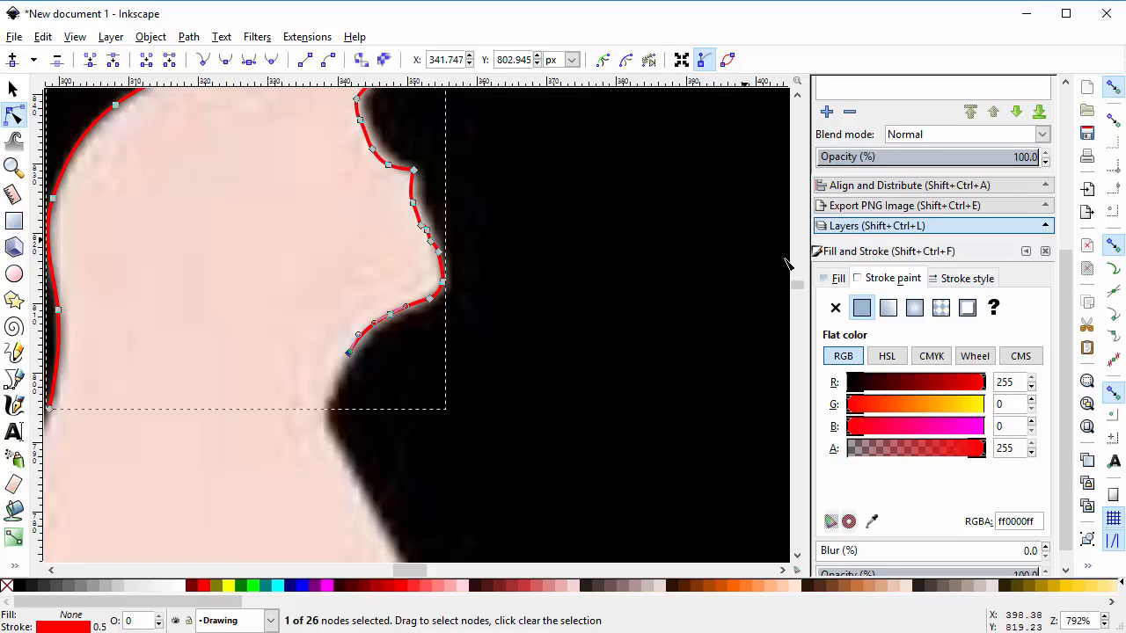
{"action": "scroll", "coordinate": [800, 559], "scroll_direction": "down", "scroll_amount": 2}
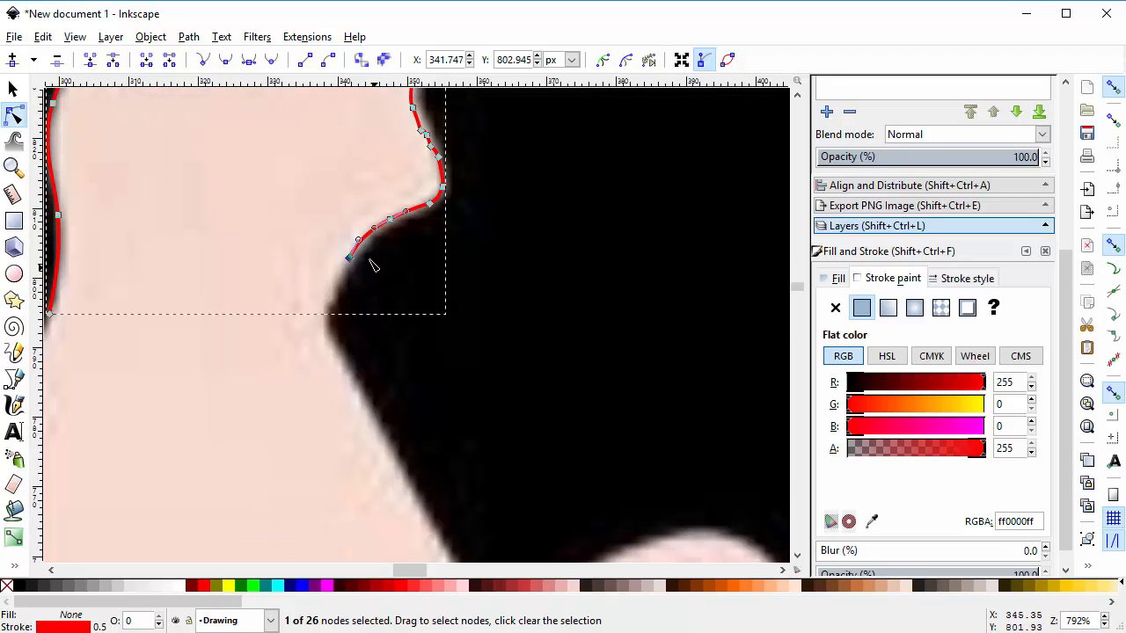
{"action": "left_click", "coordinate": [14, 380]}
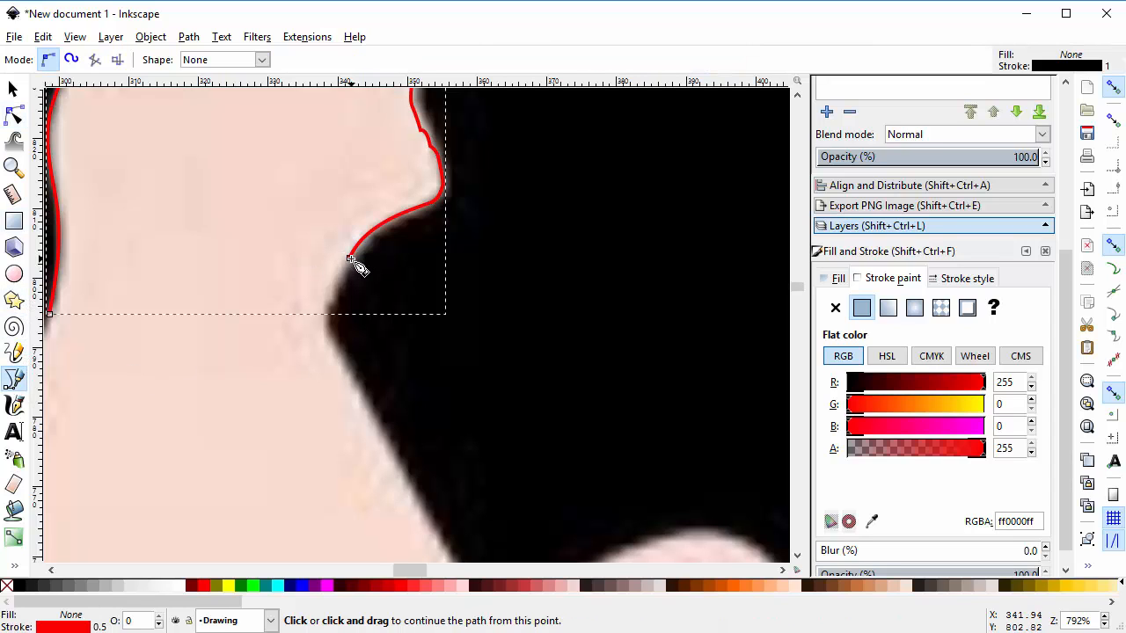
{"action": "left_click", "coordinate": [350, 260]}
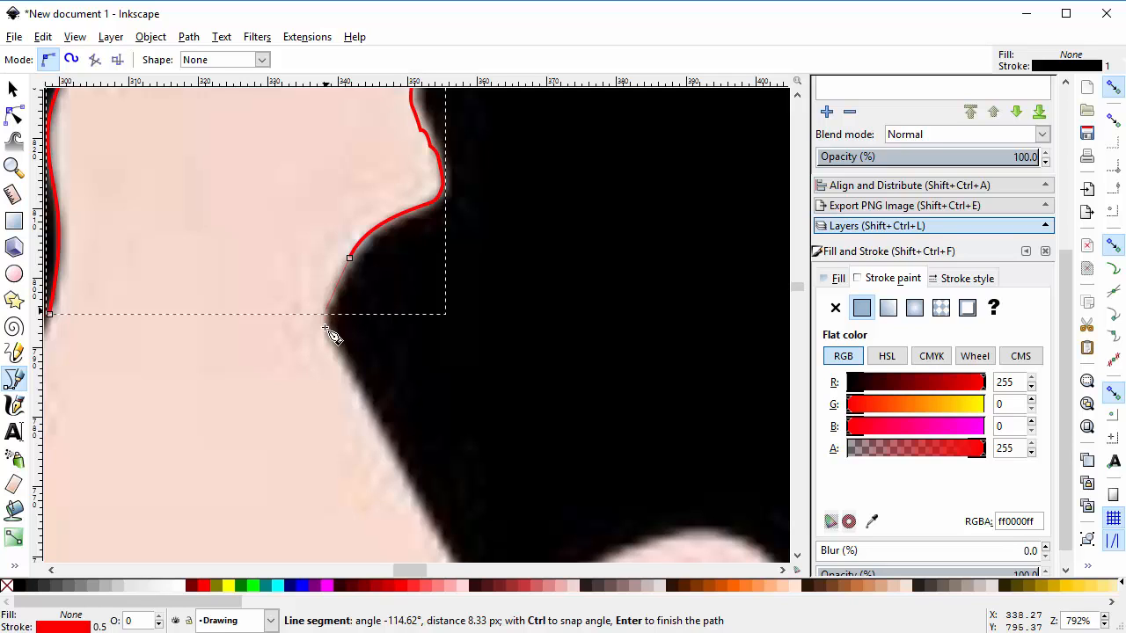
{"action": "left_click_drag", "start_coordinate": [326, 313], "coordinate": [322, 342]}
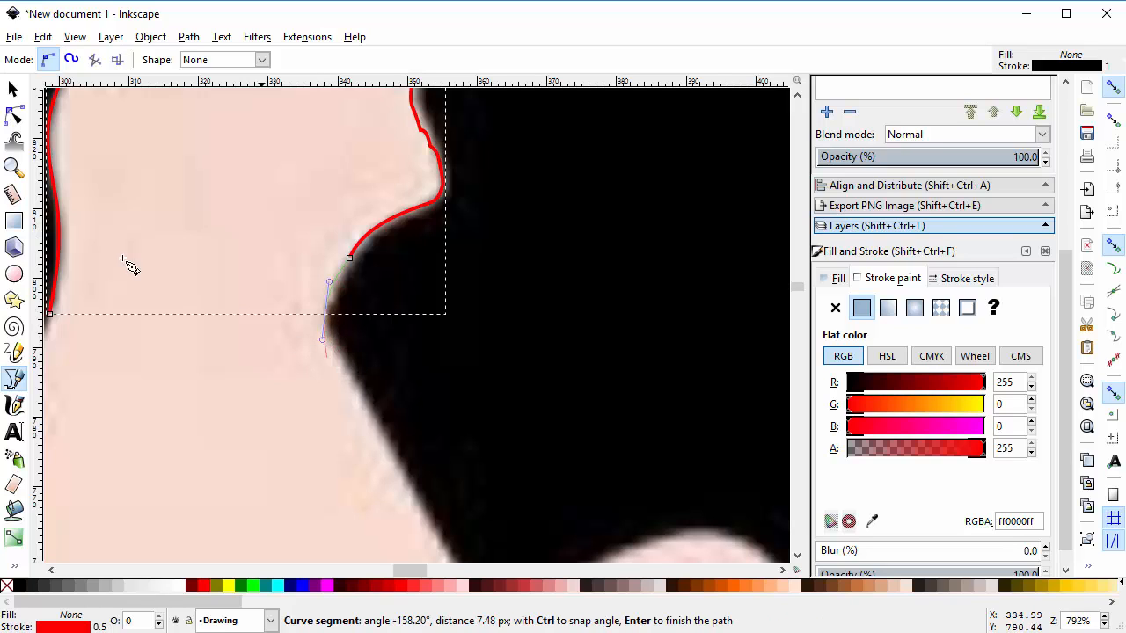
{"action": "left_click", "coordinate": [400, 463]}
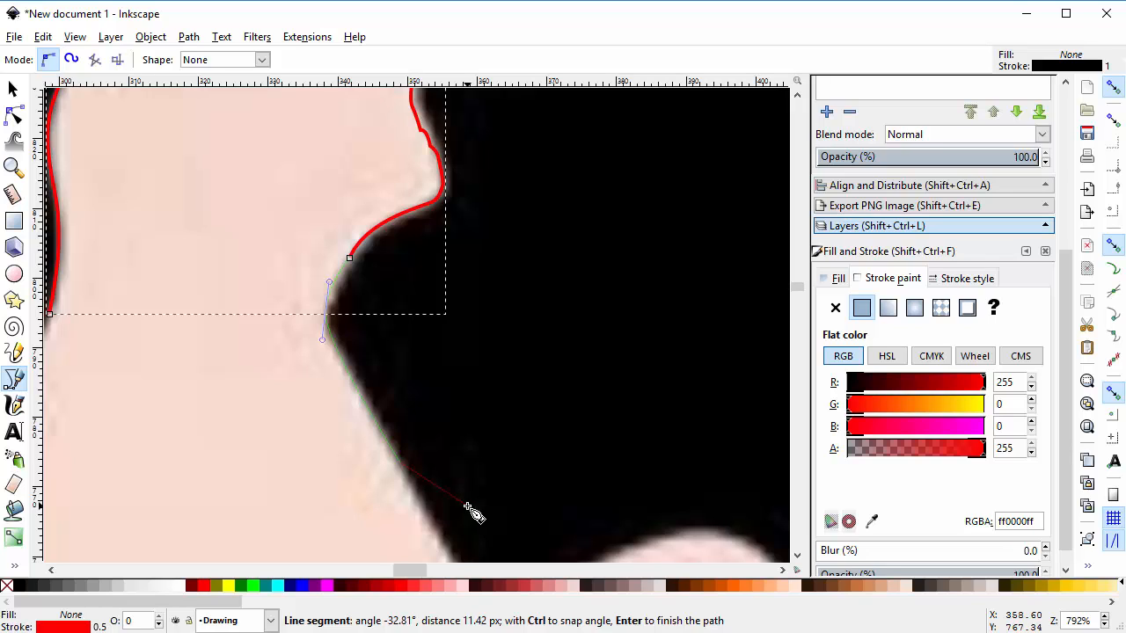
{"action": "key", "text": "Return"}
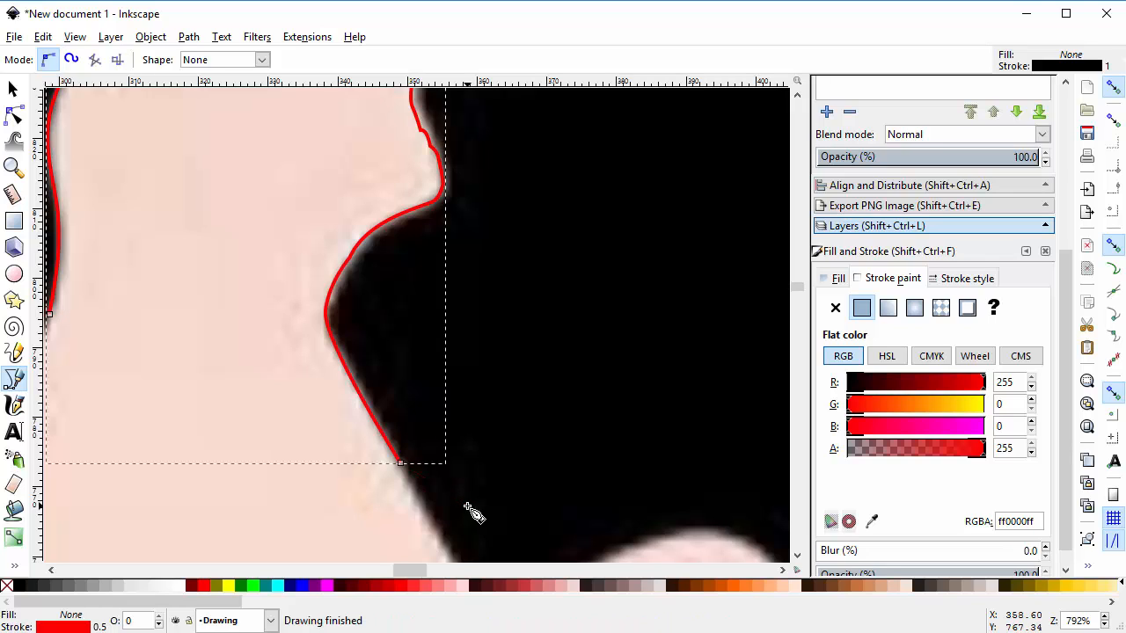
Fine-tune the throat outline by moving the bend node to X 338.401, Y 794.611 and the node above it to X 341.747, Y 802.187
{"action": "left_click", "coordinate": [13, 121]}
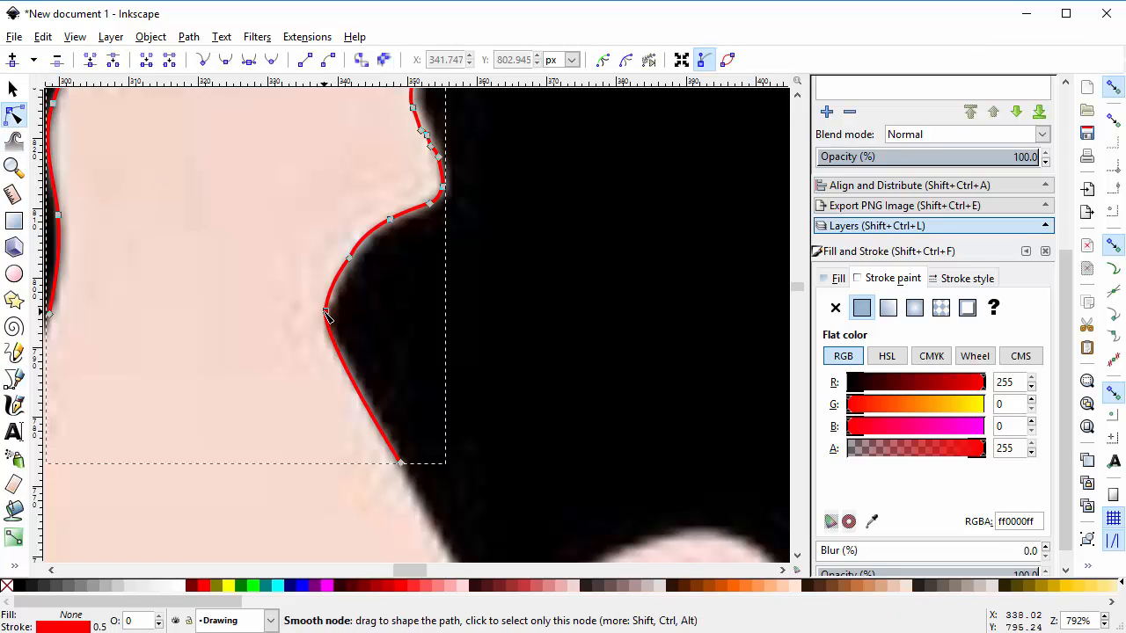
{"action": "left_click_drag", "start_coordinate": [330, 319], "coordinate": [335, 324]}
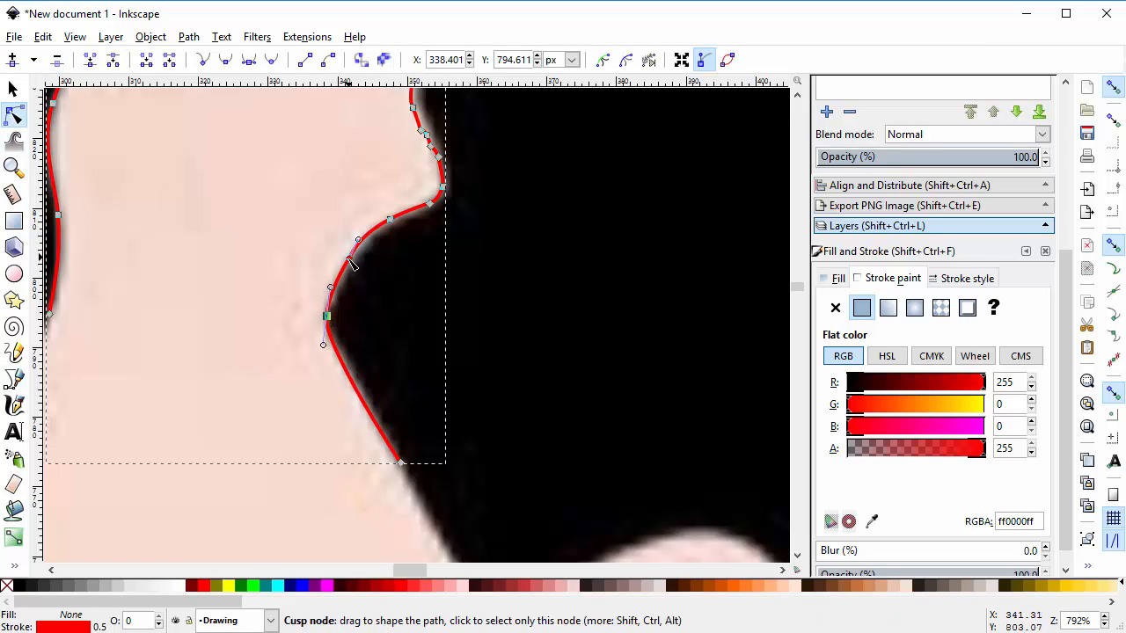
{"action": "left_click_drag", "start_coordinate": [354, 264], "coordinate": [354, 270]}
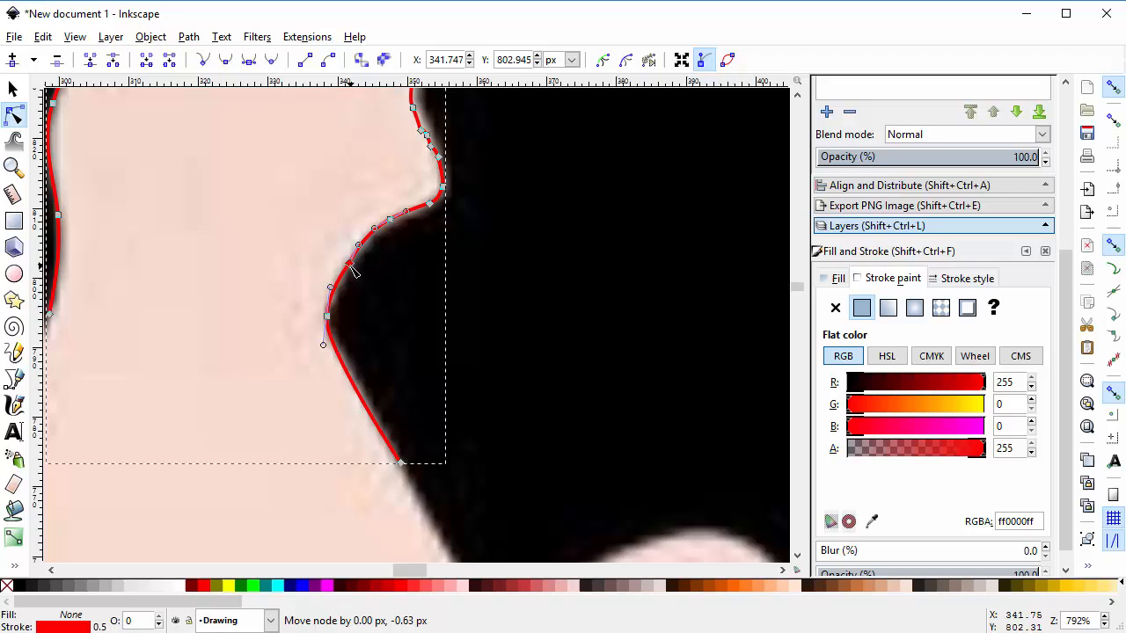
{"action": "left_click", "coordinate": [392, 342]}
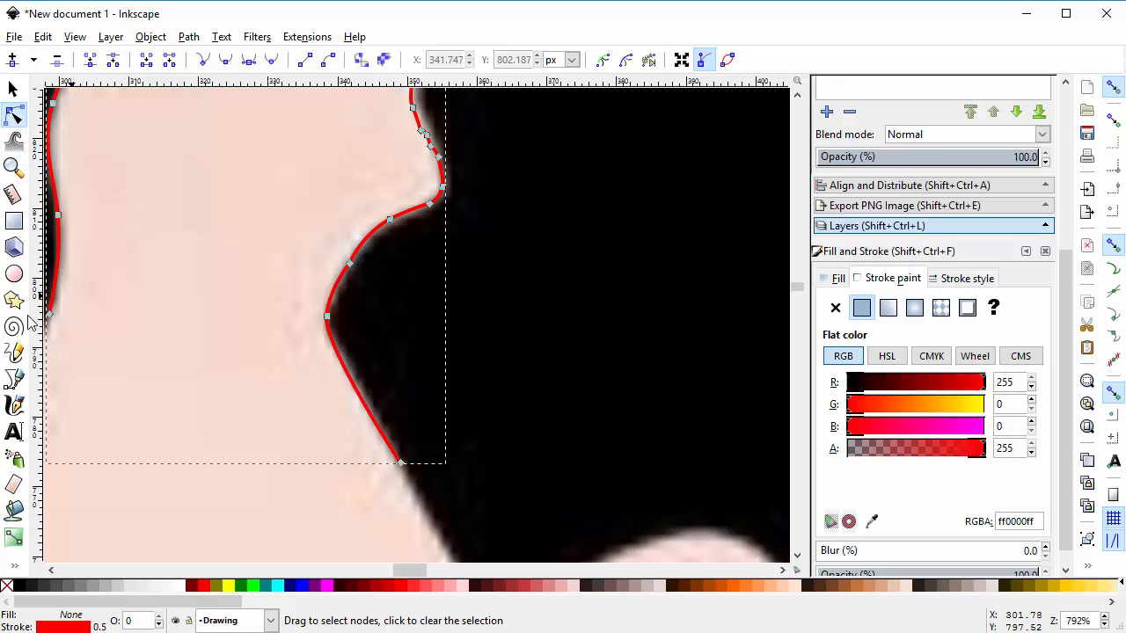
{"action": "left_click", "coordinate": [14, 380]}
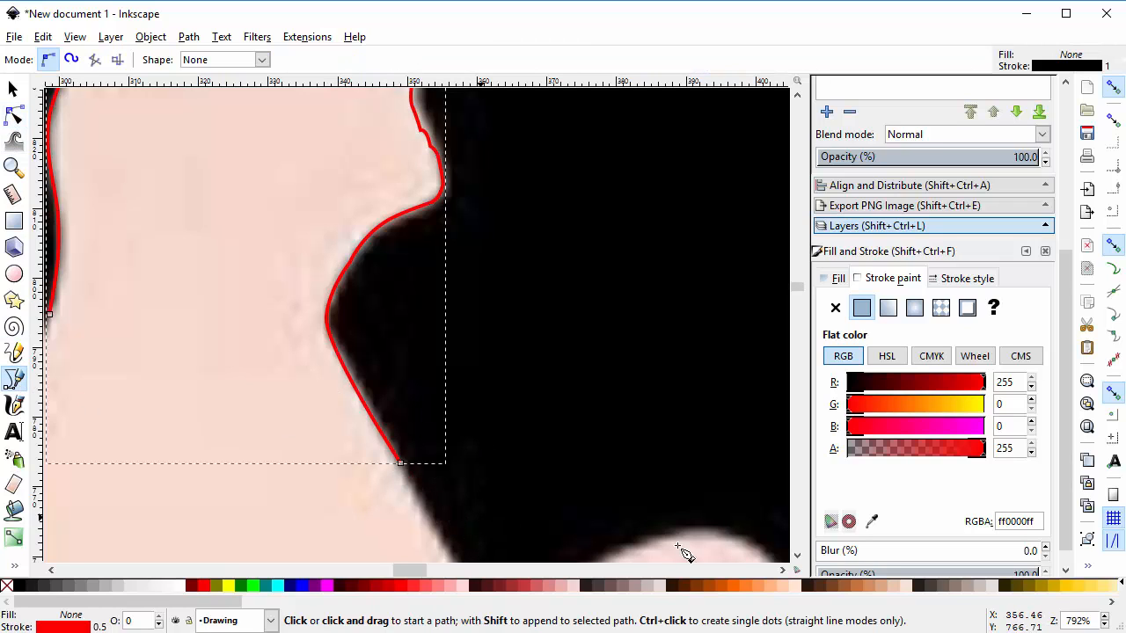
{"action": "scroll", "coordinate": [665, 390], "scroll_direction": "down", "scroll_amount": 8}
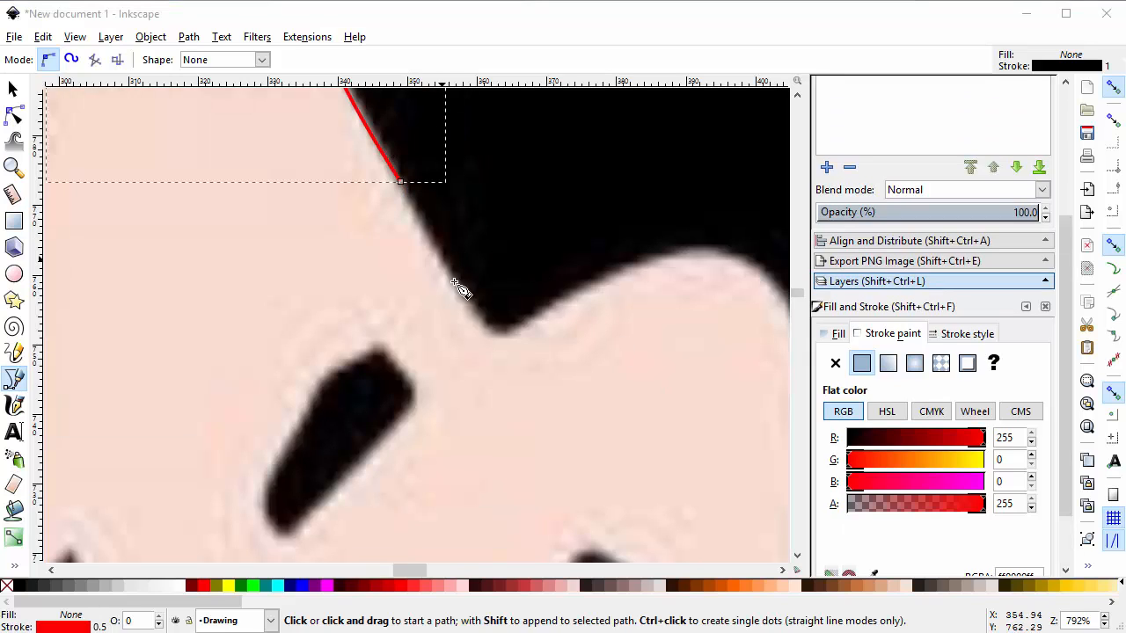
{"action": "left_click_drag", "start_coordinate": [452, 280], "coordinate": [479, 310]}
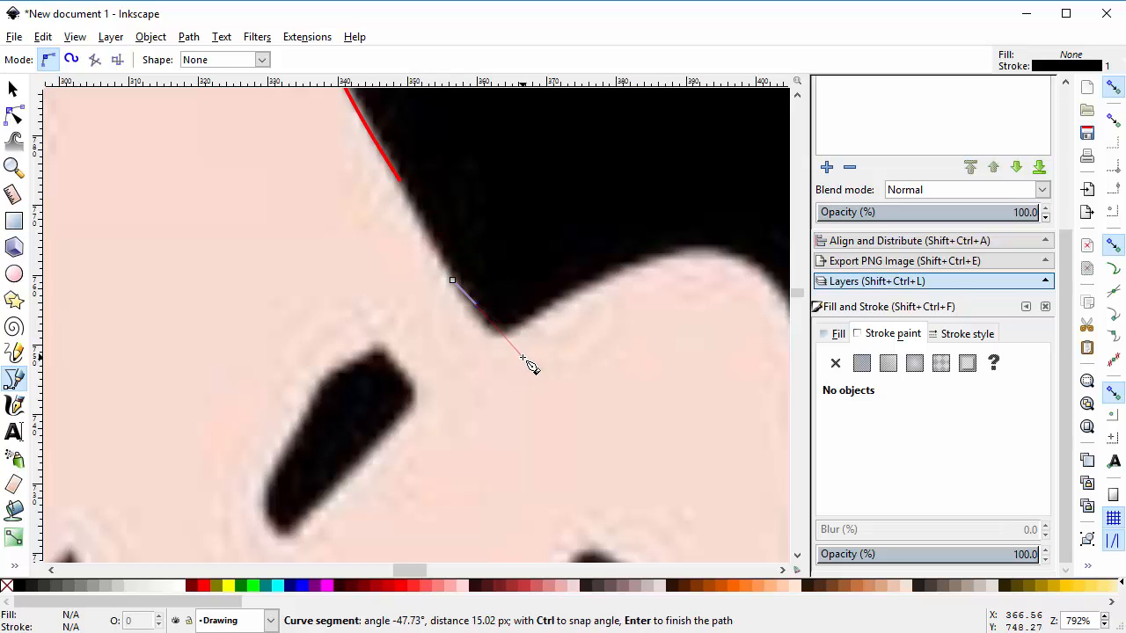
{"action": "key", "text": "Escape"}
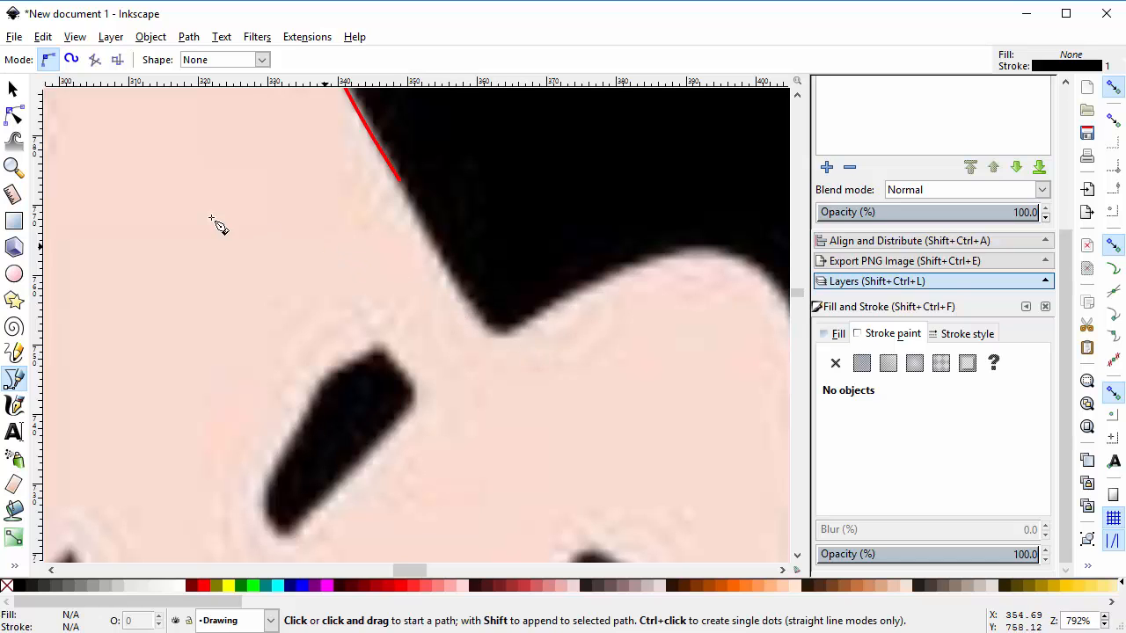
Reselect the red outline and continue it from its lower neck end node along the neck edge to the notch where neck meets shoulder
{"action": "left_click", "coordinate": [12, 88]}
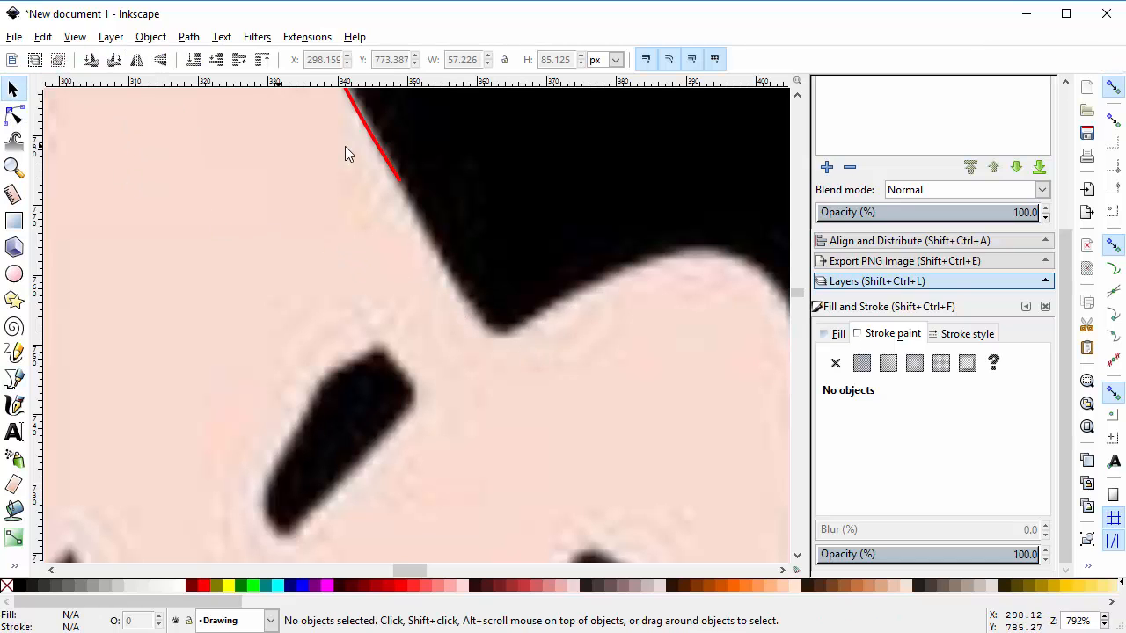
{"action": "left_click", "coordinate": [382, 155]}
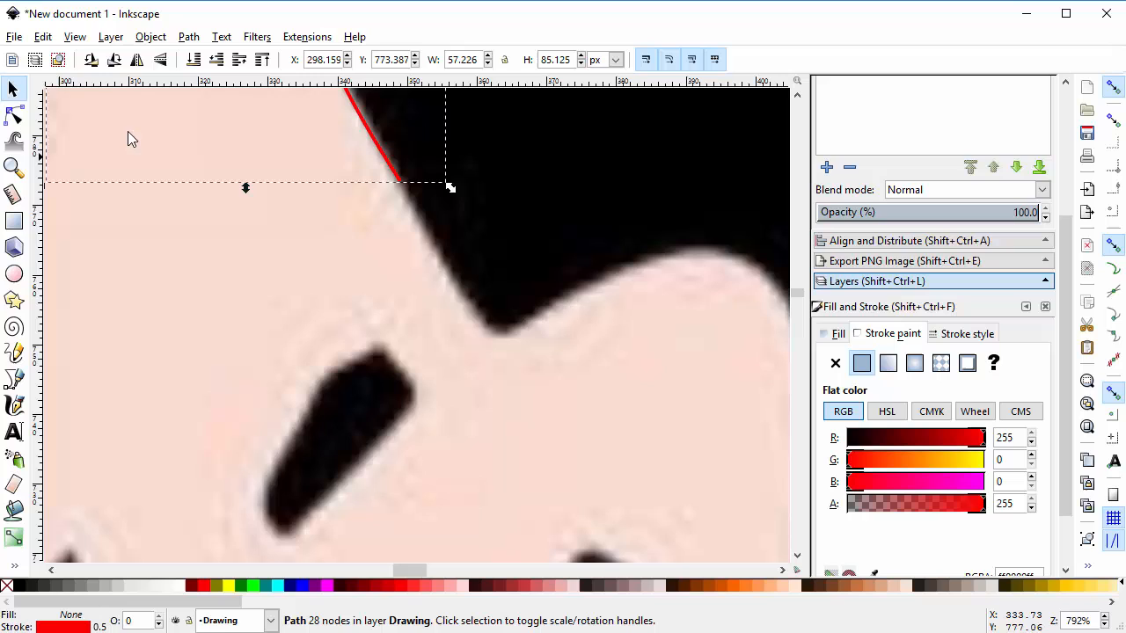
{"action": "left_click", "coordinate": [15, 116]}
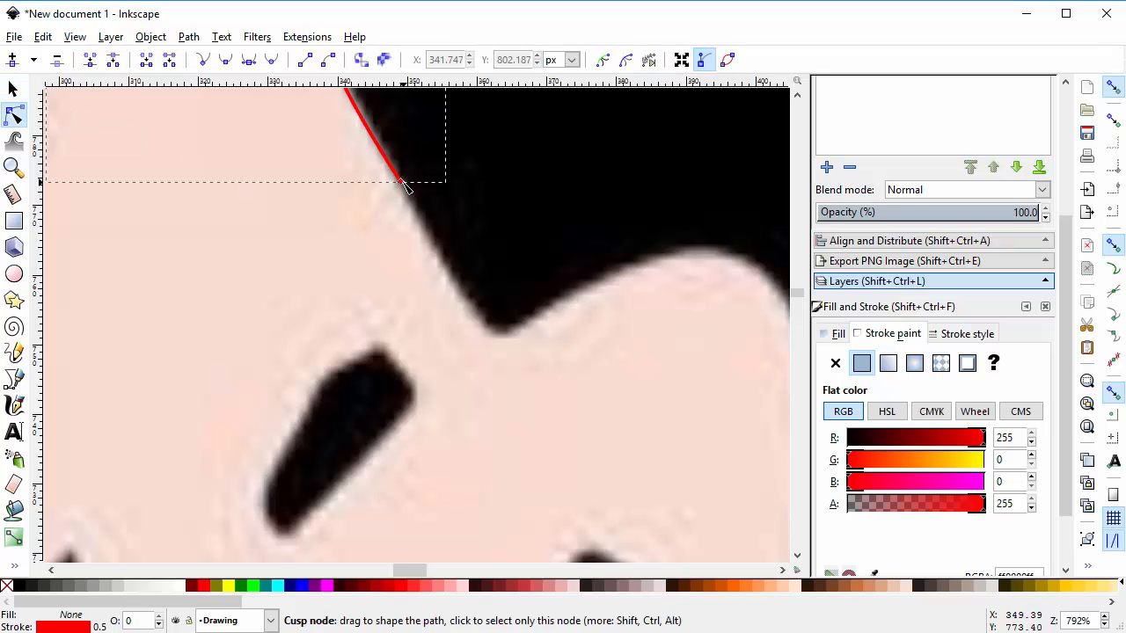
{"action": "left_click", "coordinate": [14, 379]}
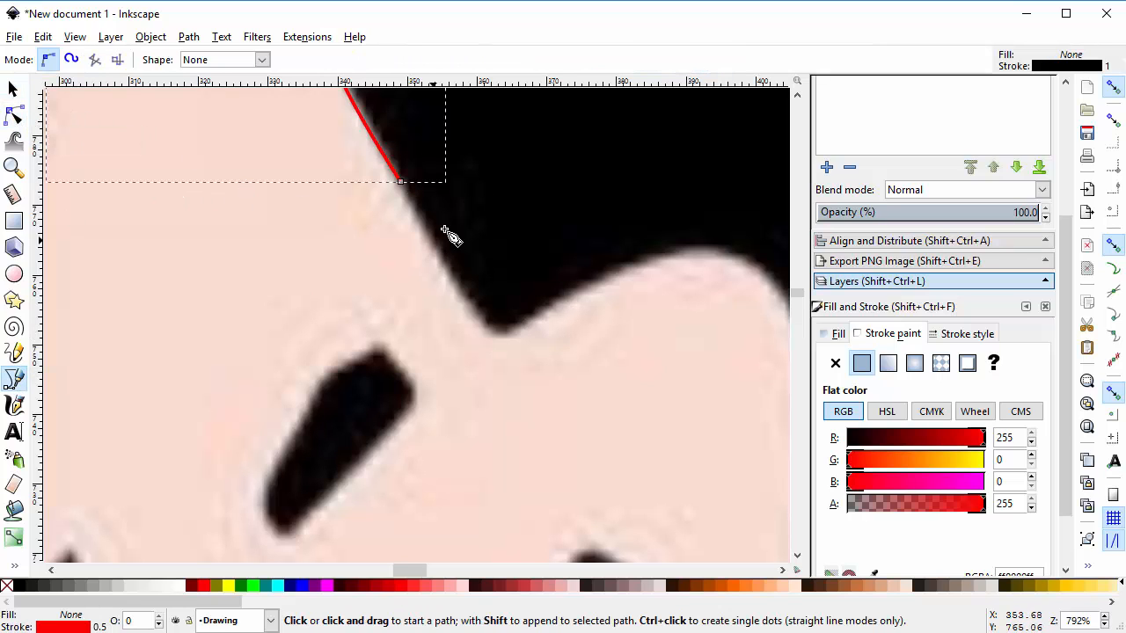
{"action": "left_click", "coordinate": [400, 181]}
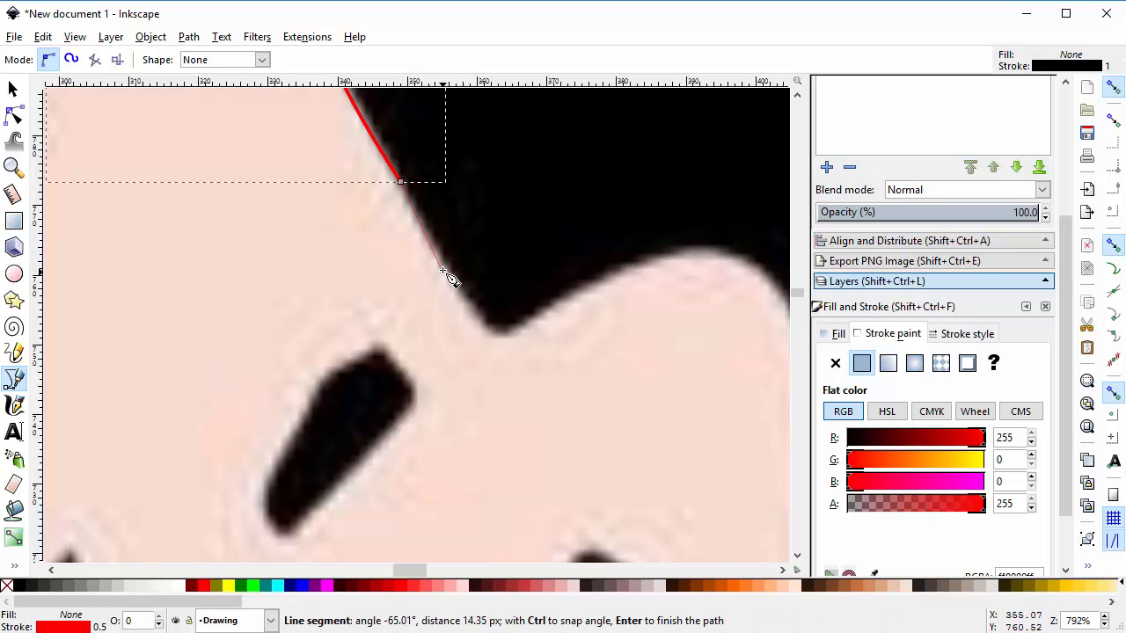
{"action": "left_click_drag", "start_coordinate": [449, 274], "coordinate": [454, 283]}
{"action": "left_click_drag", "start_coordinate": [464, 295], "coordinate": [467, 300]}
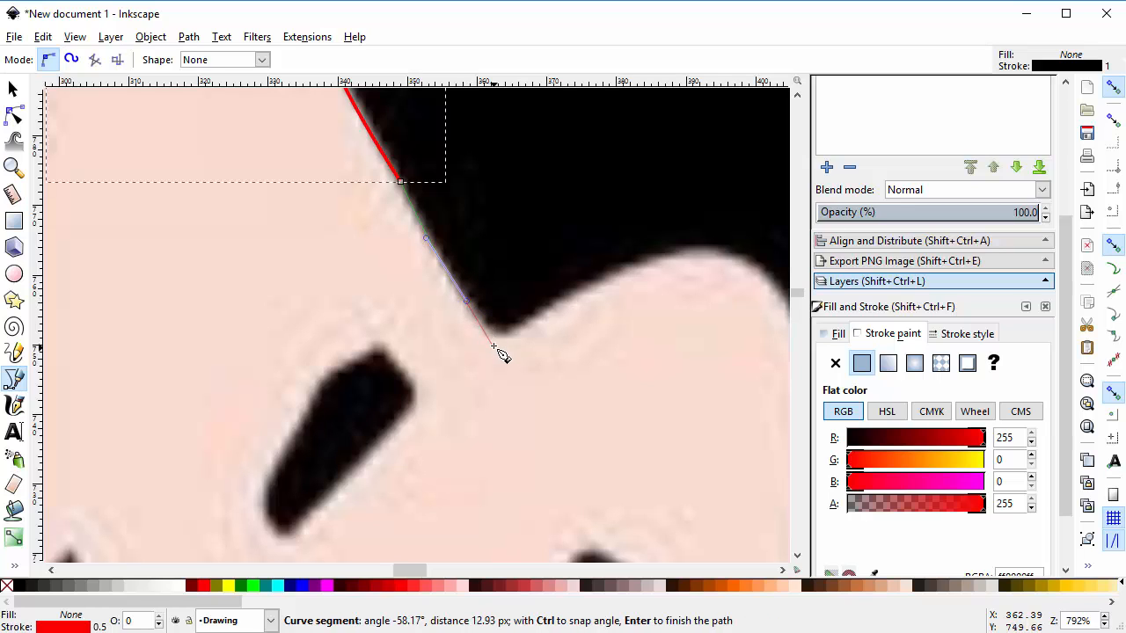
{"action": "left_click_drag", "start_coordinate": [498, 341], "coordinate": [513, 341]}
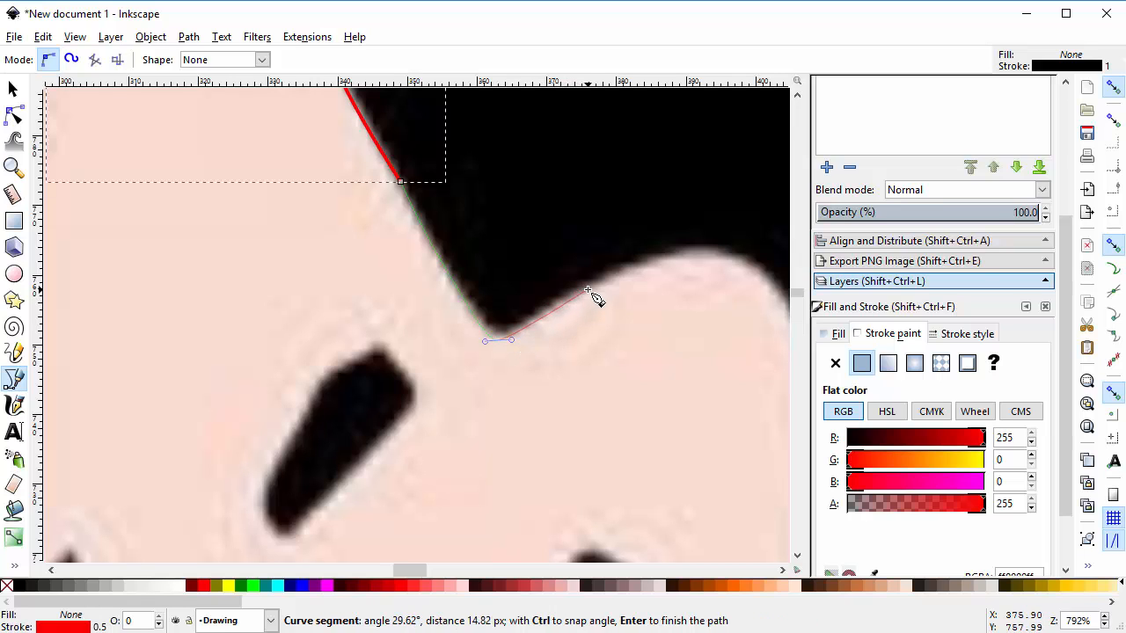
Continue the path with curves from the neck notch over the top of the shoulder and around its outer side
{"action": "left_click_drag", "start_coordinate": [589, 289], "coordinate": [619, 272]}
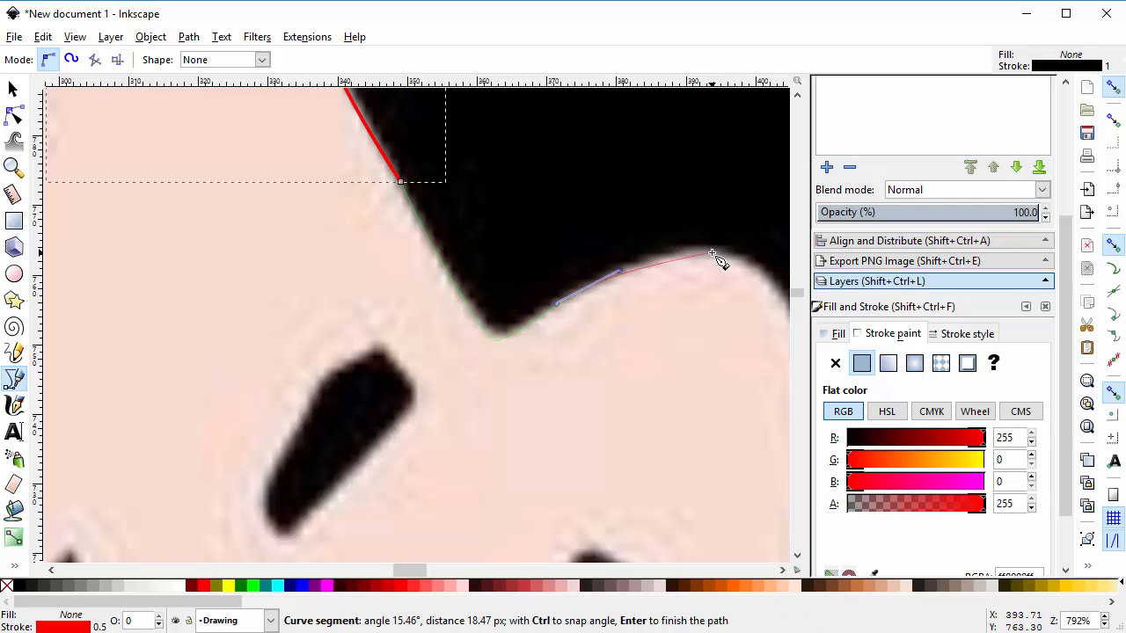
{"action": "left_click_drag", "start_coordinate": [712, 251], "coordinate": [757, 262]}
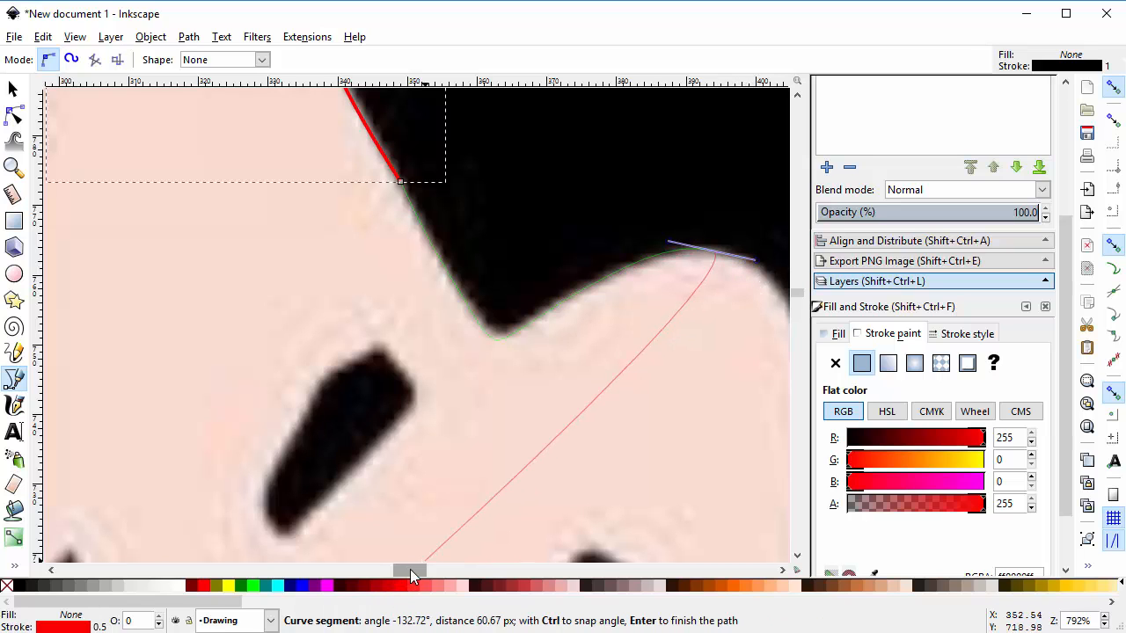
{"action": "left_click_drag", "start_coordinate": [409, 568], "coordinate": [426, 572]}
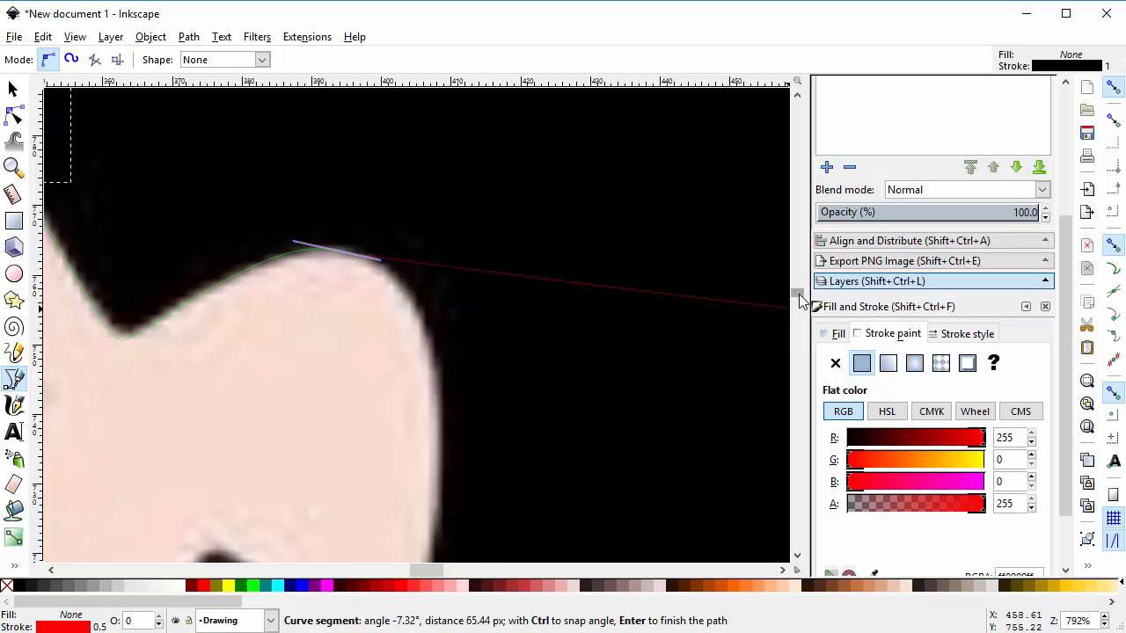
{"action": "scroll", "coordinate": [797, 297], "scroll_direction": "down", "scroll_amount": 5}
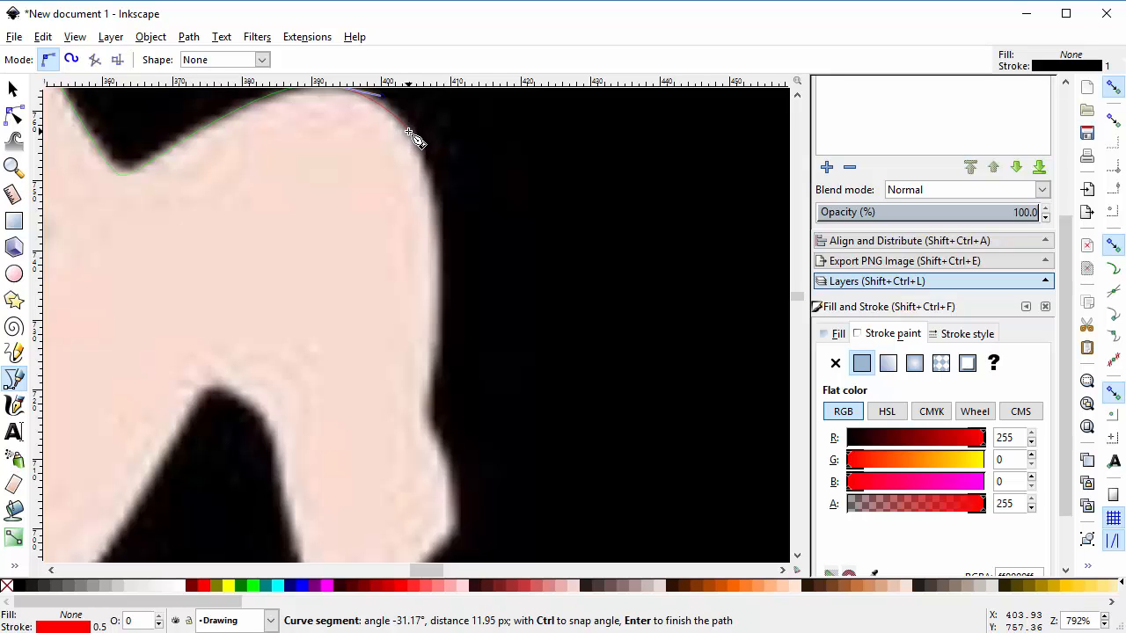
{"action": "left_click_drag", "start_coordinate": [408, 133], "coordinate": [426, 160]}
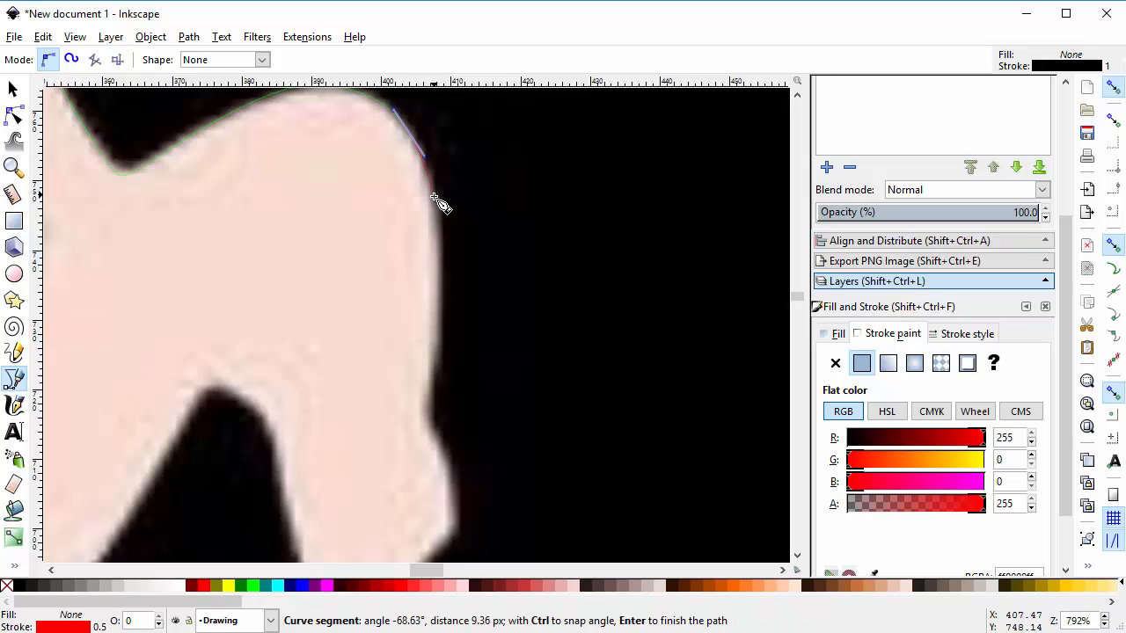
{"action": "left_click_drag", "start_coordinate": [434, 200], "coordinate": [440, 236]}
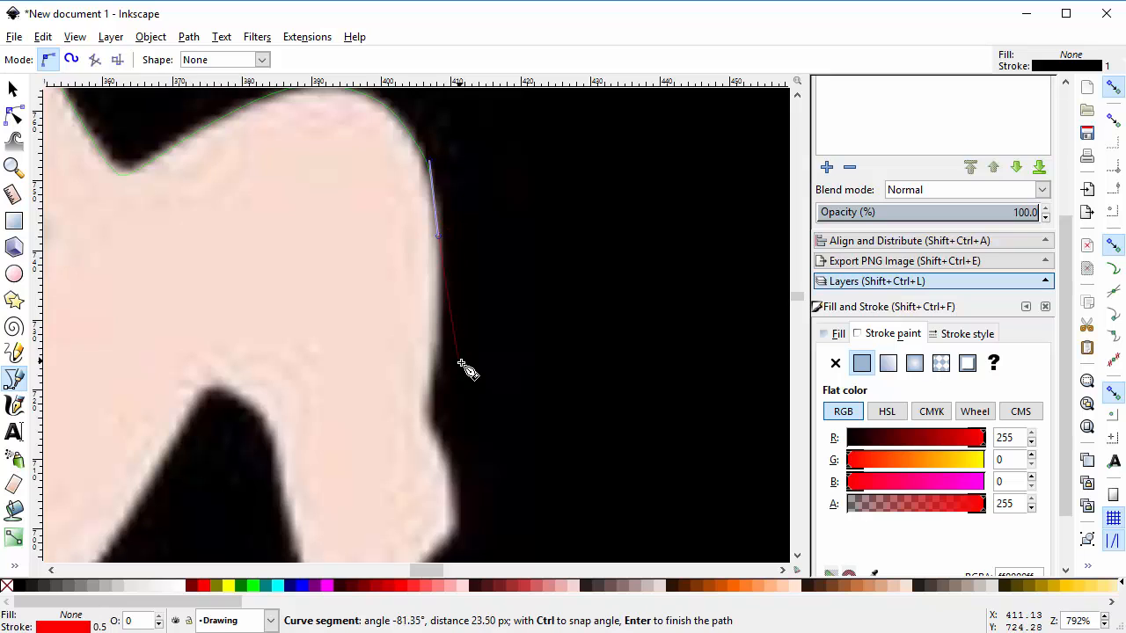
Continue the path down the arm's outer edge, around the small bump and into the hollow below it, to about X 407, Y 677
{"action": "left_click_drag", "start_coordinate": [439, 346], "coordinate": [431, 404]}
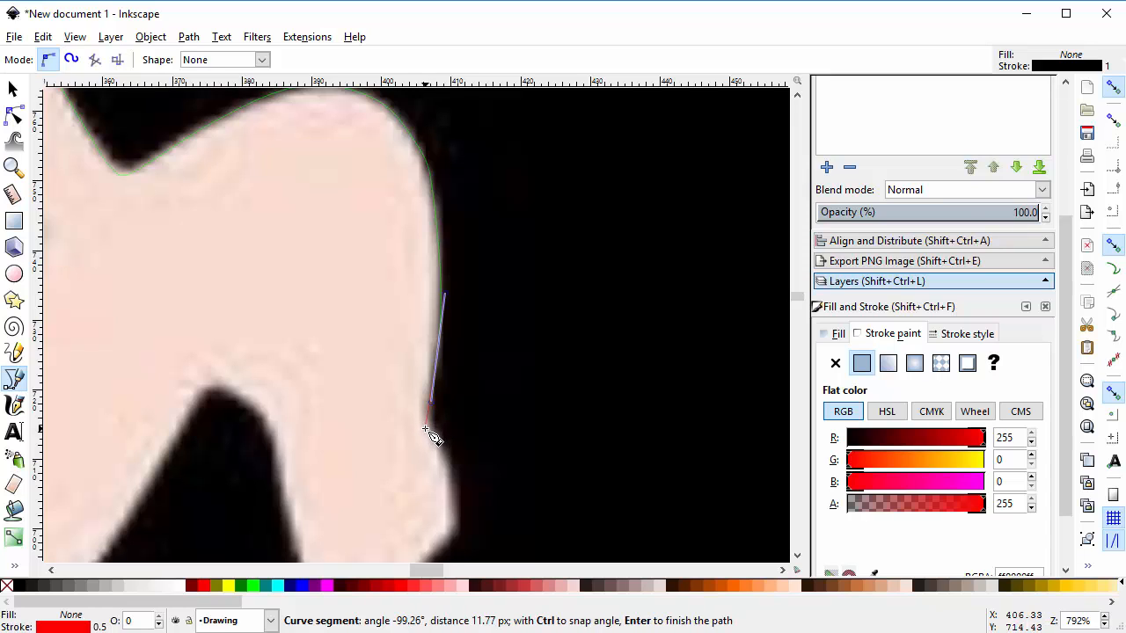
{"action": "left_click_drag", "start_coordinate": [426, 430], "coordinate": [431, 440]}
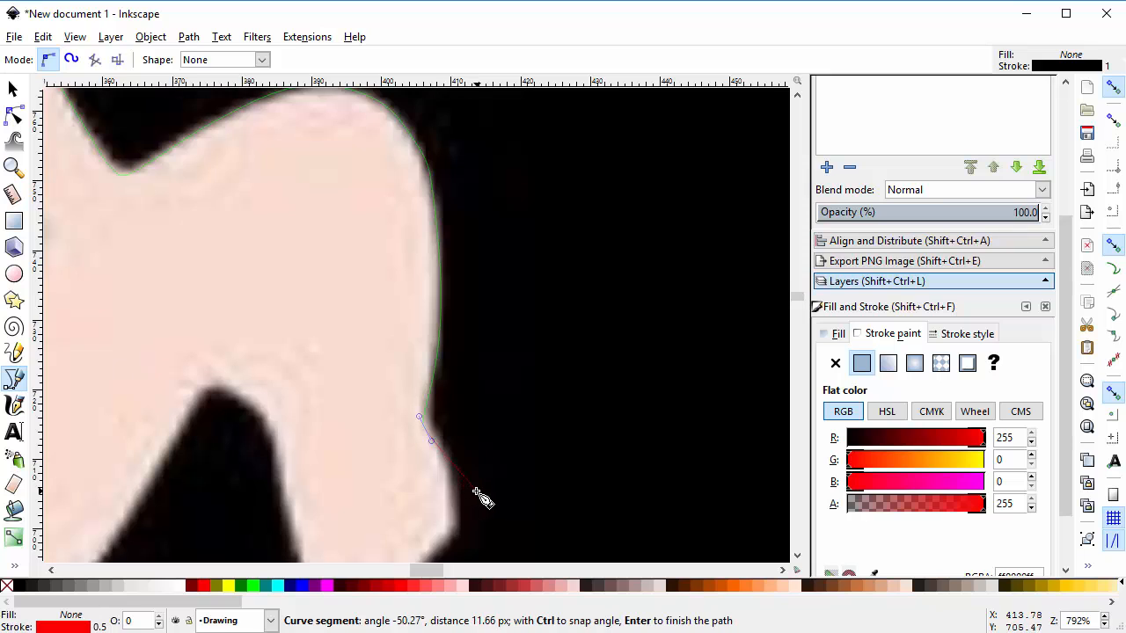
{"action": "scroll", "coordinate": [478, 492], "scroll_direction": "down", "scroll_amount": 2}
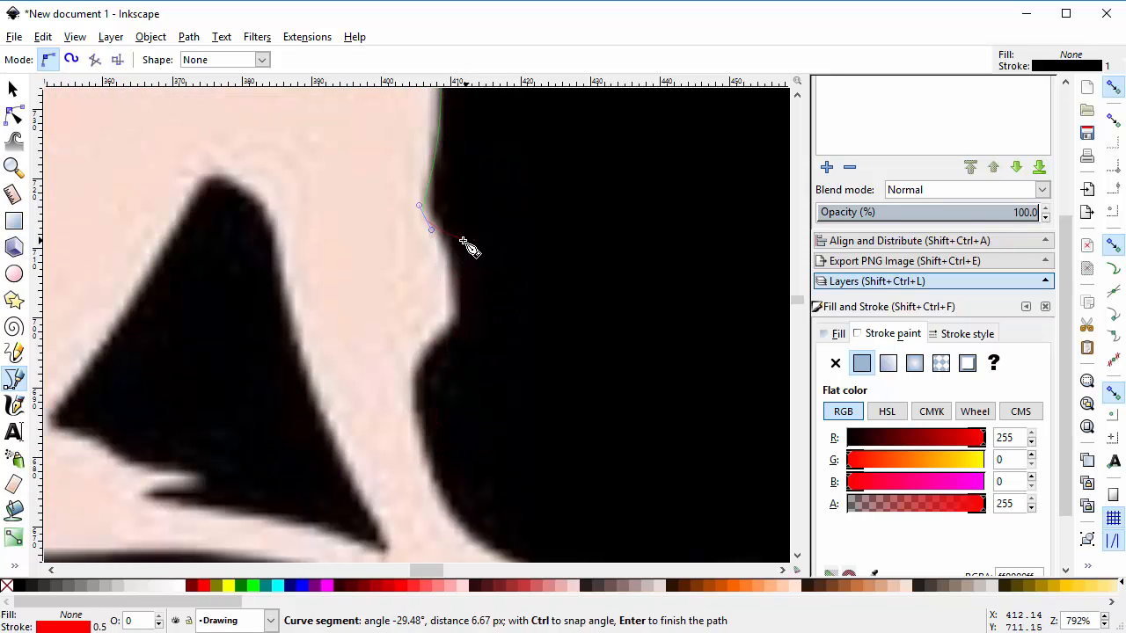
{"action": "left_click_drag", "start_coordinate": [451, 259], "coordinate": [451, 271]}
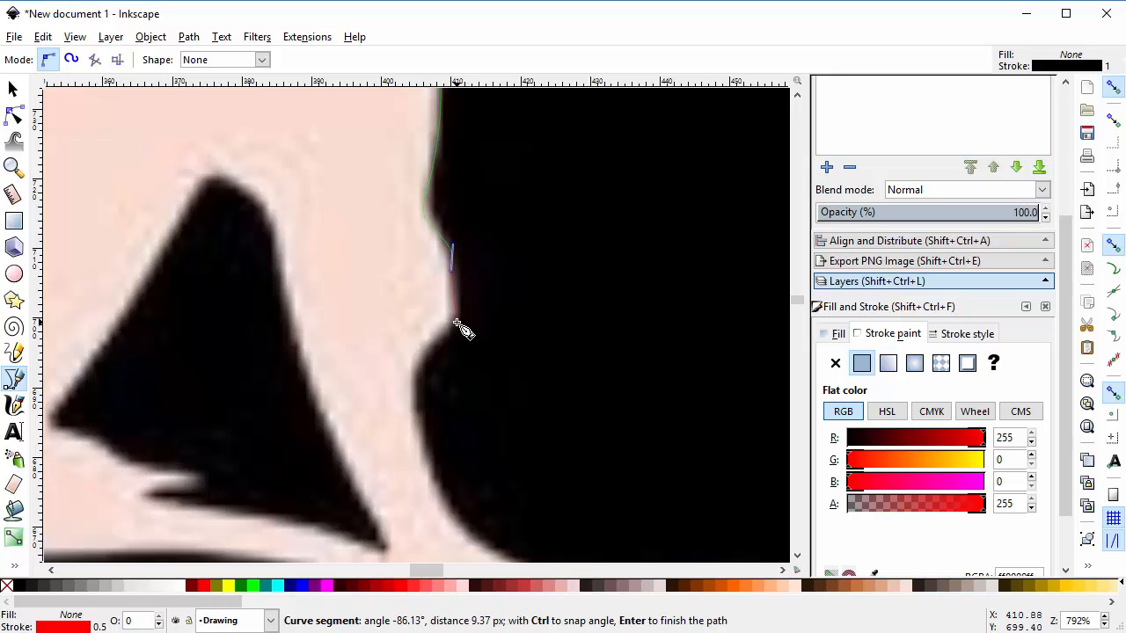
{"action": "left_click_drag", "start_coordinate": [455, 324], "coordinate": [448, 331]}
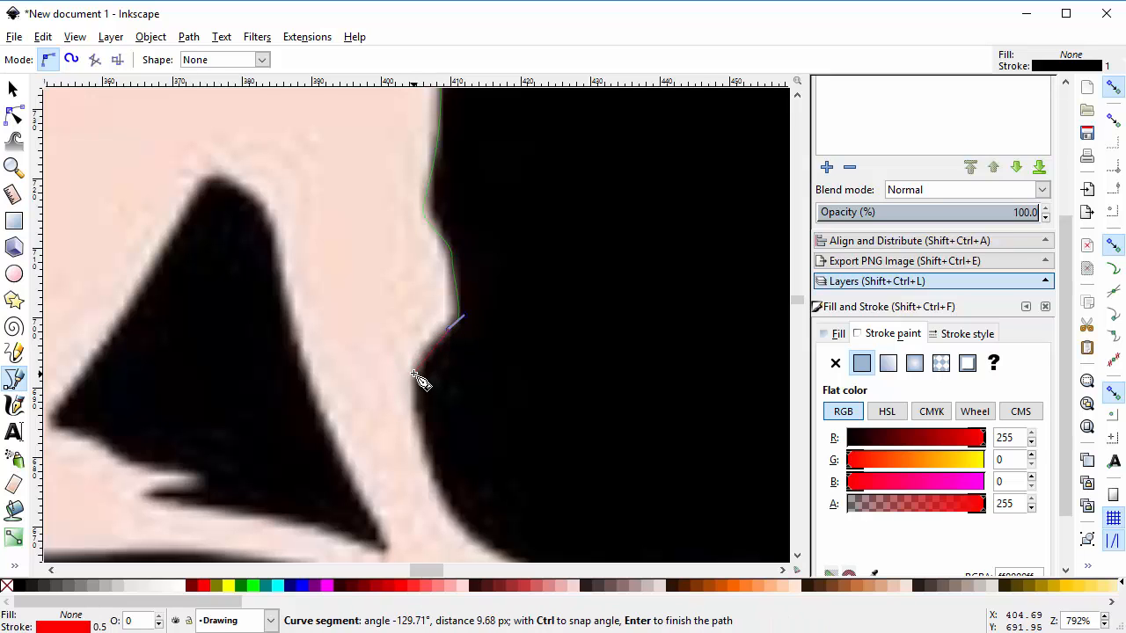
{"action": "left_click_drag", "start_coordinate": [415, 375], "coordinate": [414, 397]}
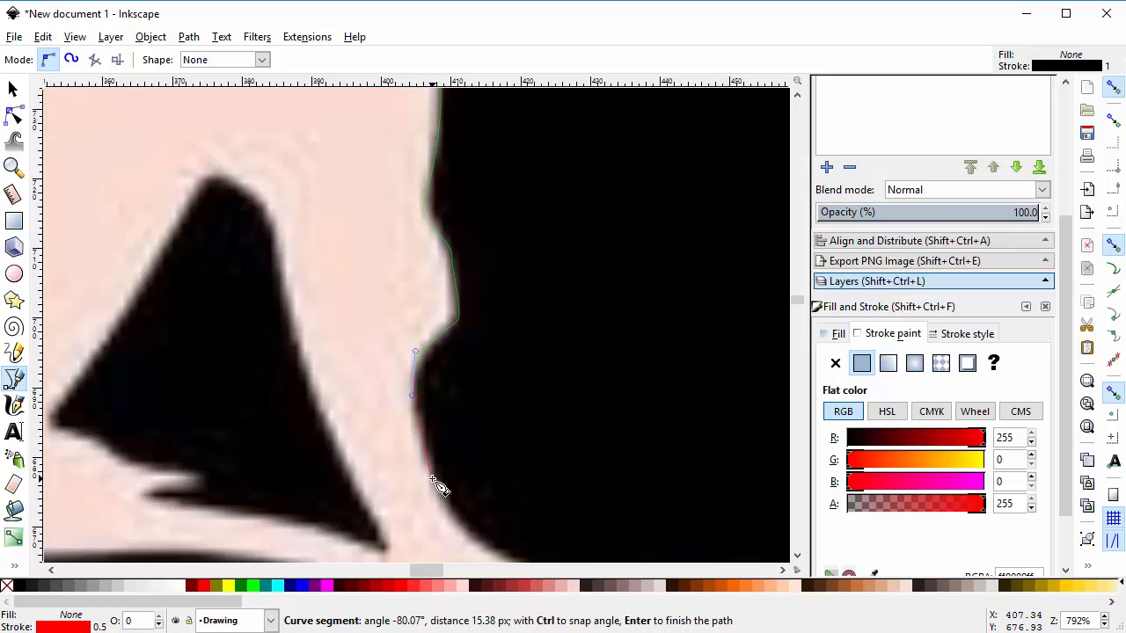
{"action": "left_click_drag", "start_coordinate": [432, 481], "coordinate": [454, 518]}
Continue the path through the concave bend, over the wide rounded form to its pointed tip, and back along its underside
{"action": "left_click_drag", "start_coordinate": [436, 568], "coordinate": [445, 571]}
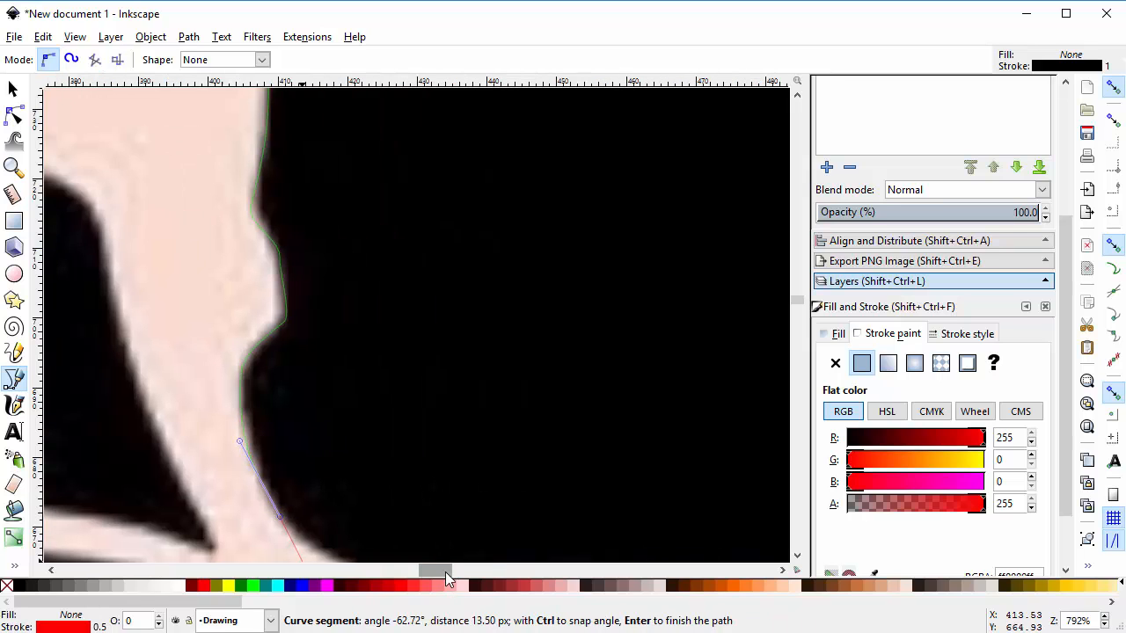
{"action": "scroll", "coordinate": [426, 546], "scroll_direction": "down", "scroll_amount": 6}
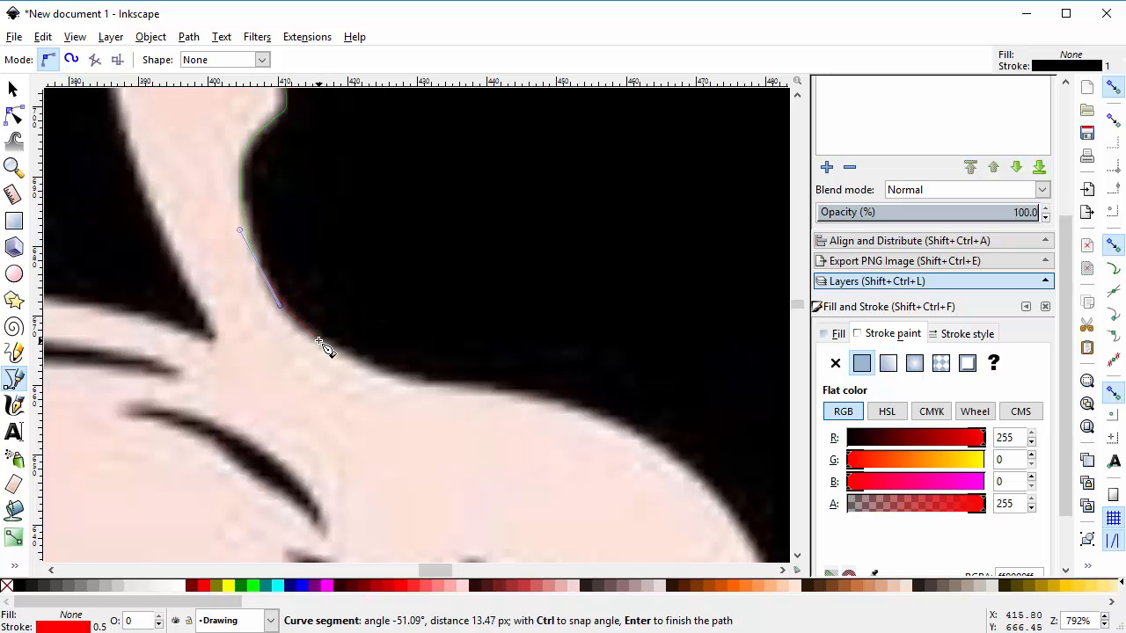
{"action": "left_click_drag", "start_coordinate": [318, 341], "coordinate": [346, 356]}
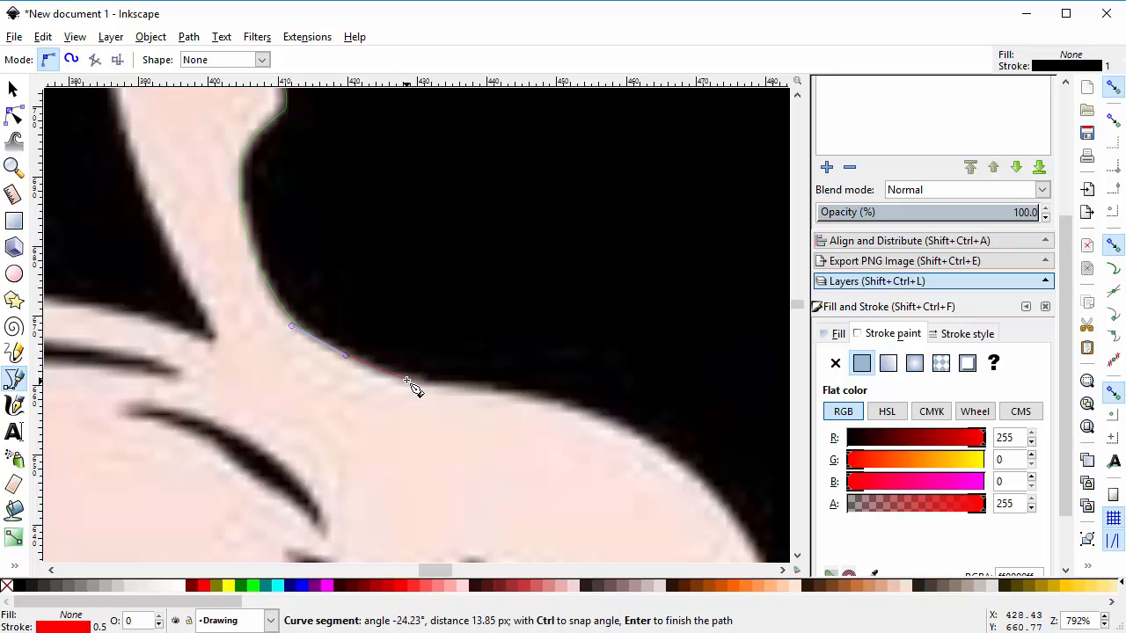
{"action": "left_click_drag", "start_coordinate": [428, 384], "coordinate": [439, 391]}
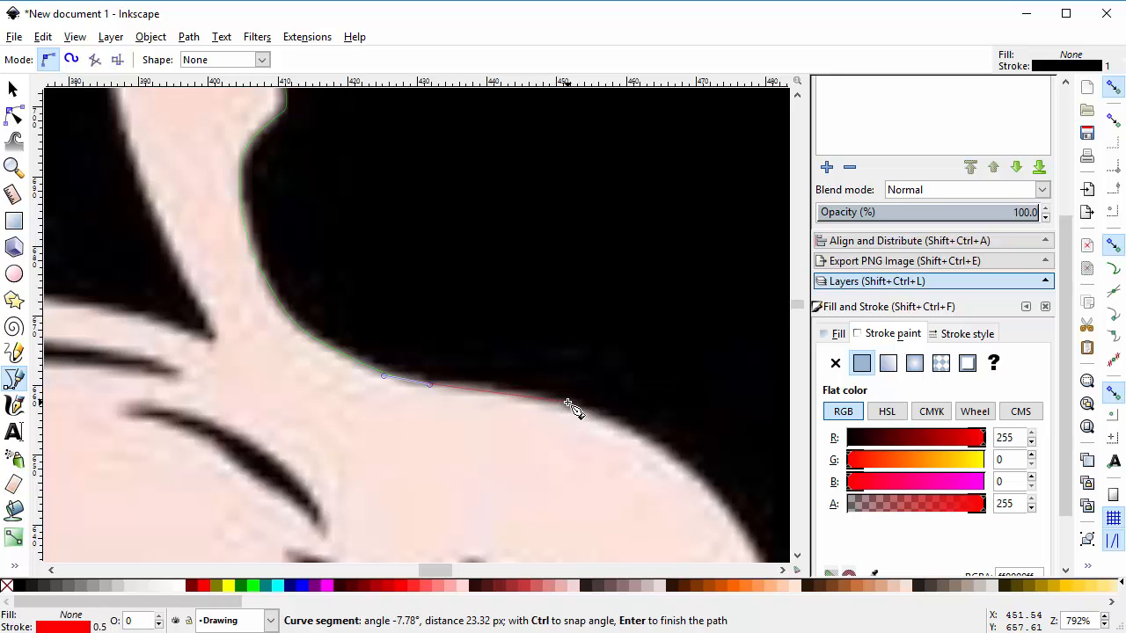
{"action": "left_click_drag", "start_coordinate": [569, 405], "coordinate": [630, 423]}
{"action": "scroll", "coordinate": [631, 431], "scroll_direction": "down", "scroll_amount": 3}
{"action": "key", "text": "Return"}
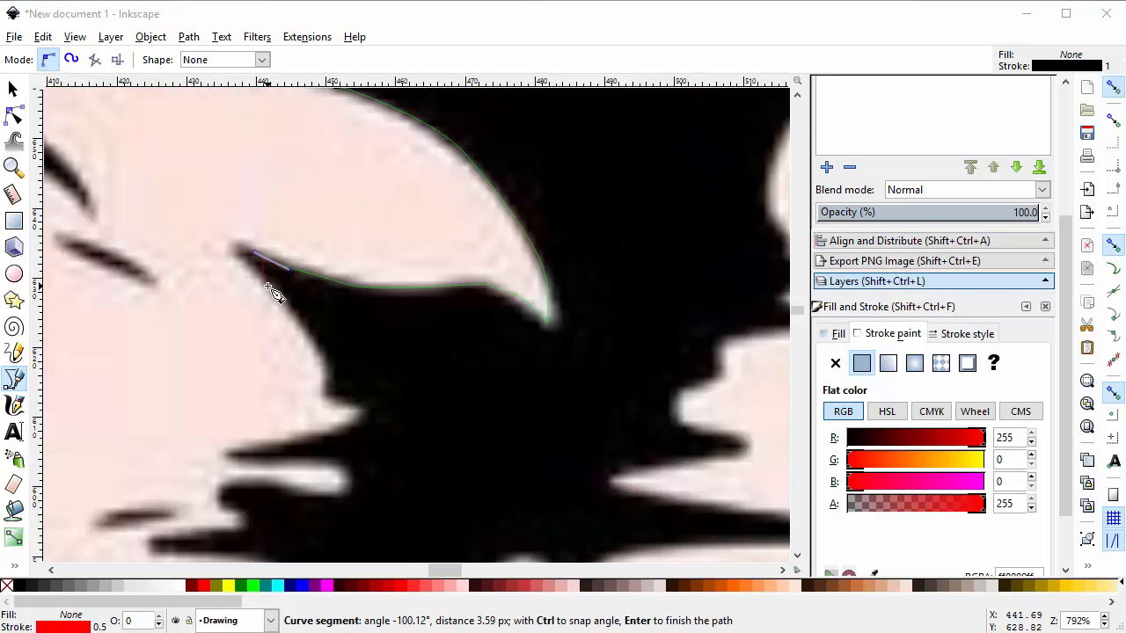
Place a sharp corner at the inner end of the dark wedge and trace down the body edge to the small protruding point
{"action": "left_click", "coordinate": [233, 247]}
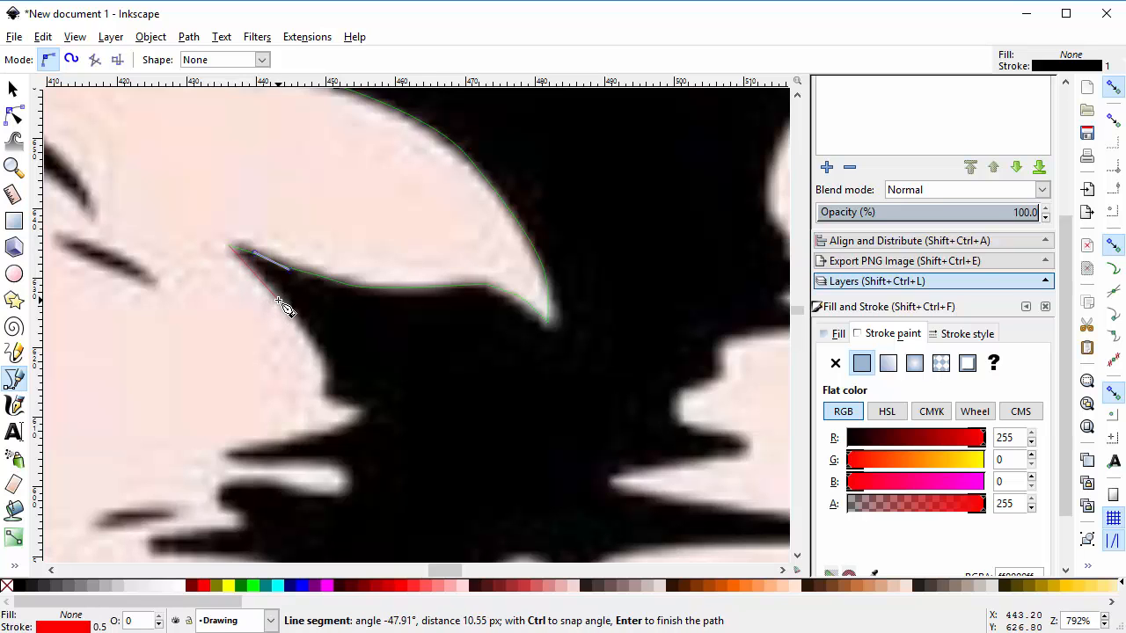
{"action": "left_click_drag", "start_coordinate": [283, 302], "coordinate": [326, 378]}
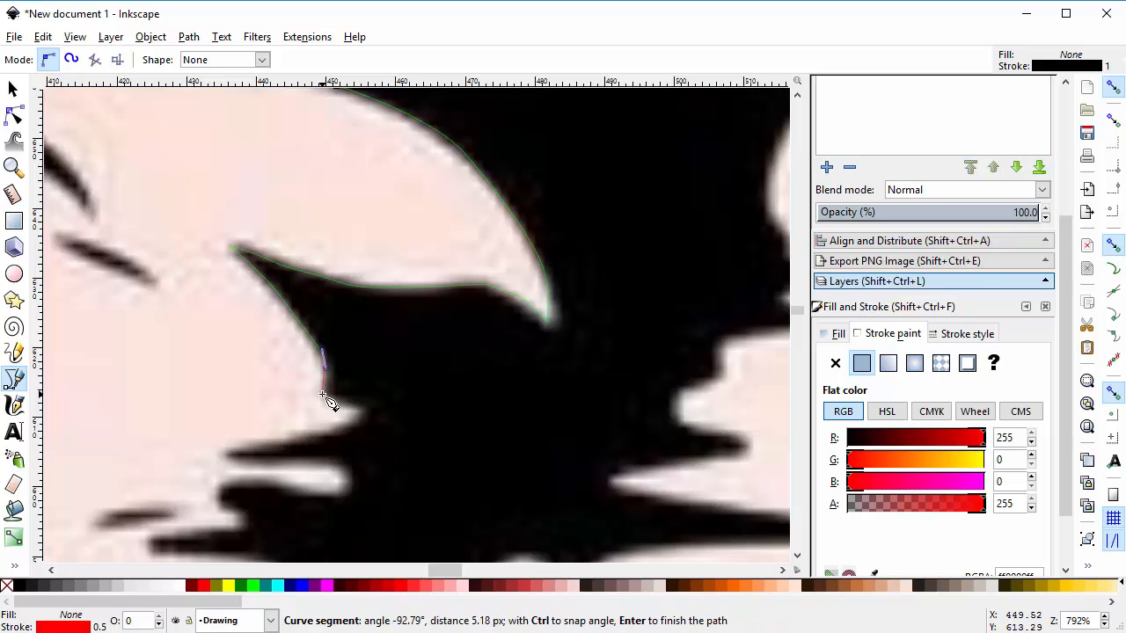
{"action": "left_click", "coordinate": [323, 394]}
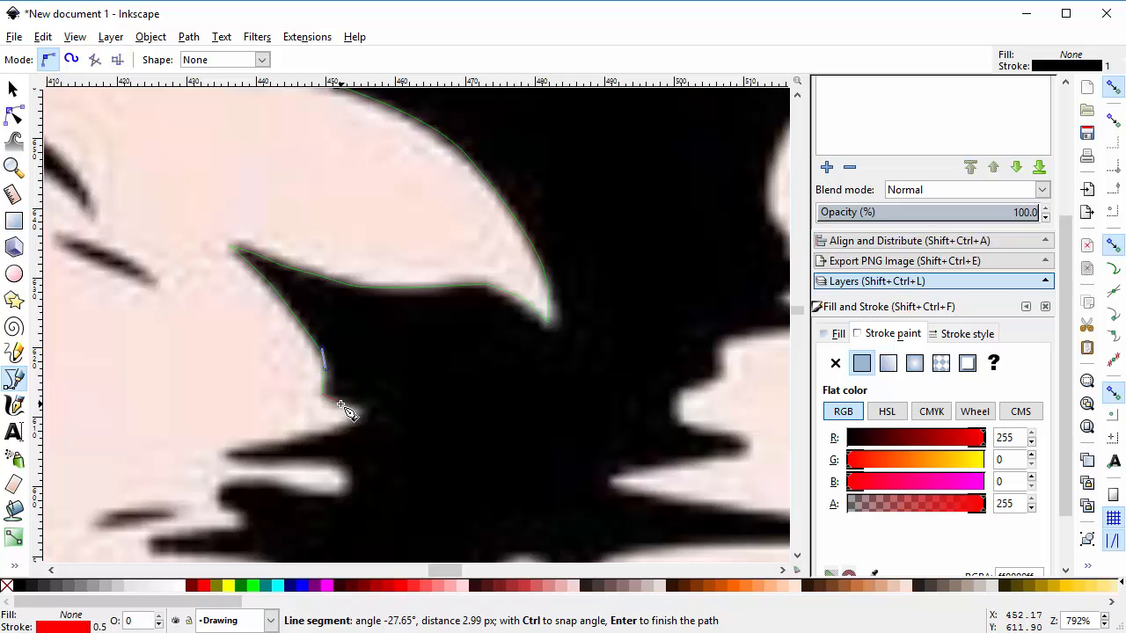
{"action": "left_click_drag", "start_coordinate": [341, 404], "coordinate": [351, 407]}
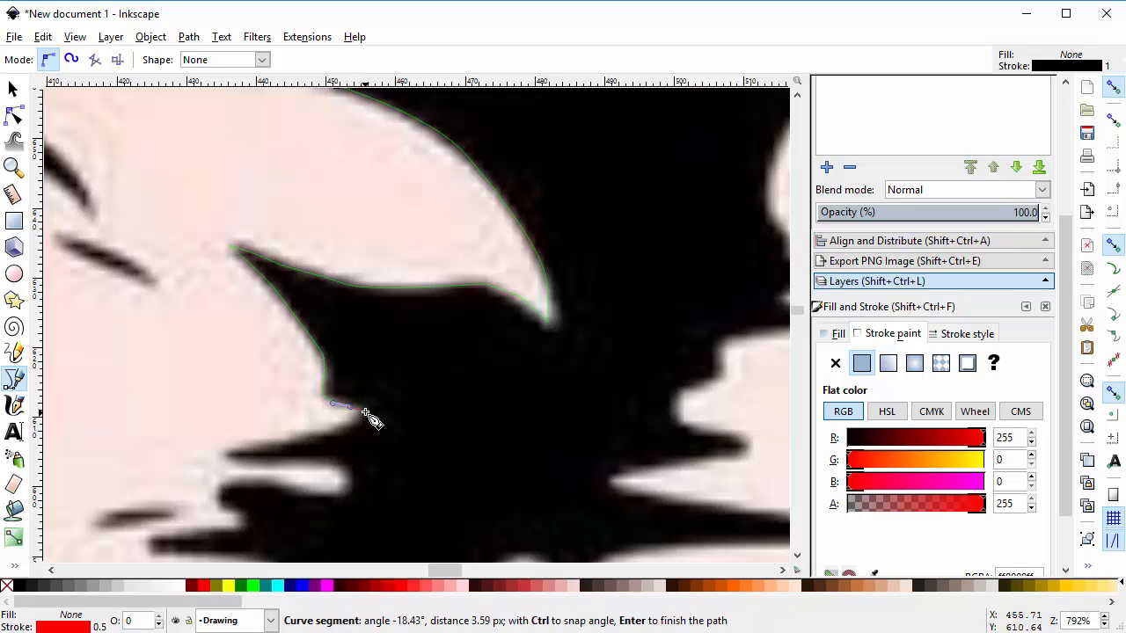
{"action": "left_click", "coordinate": [366, 410]}
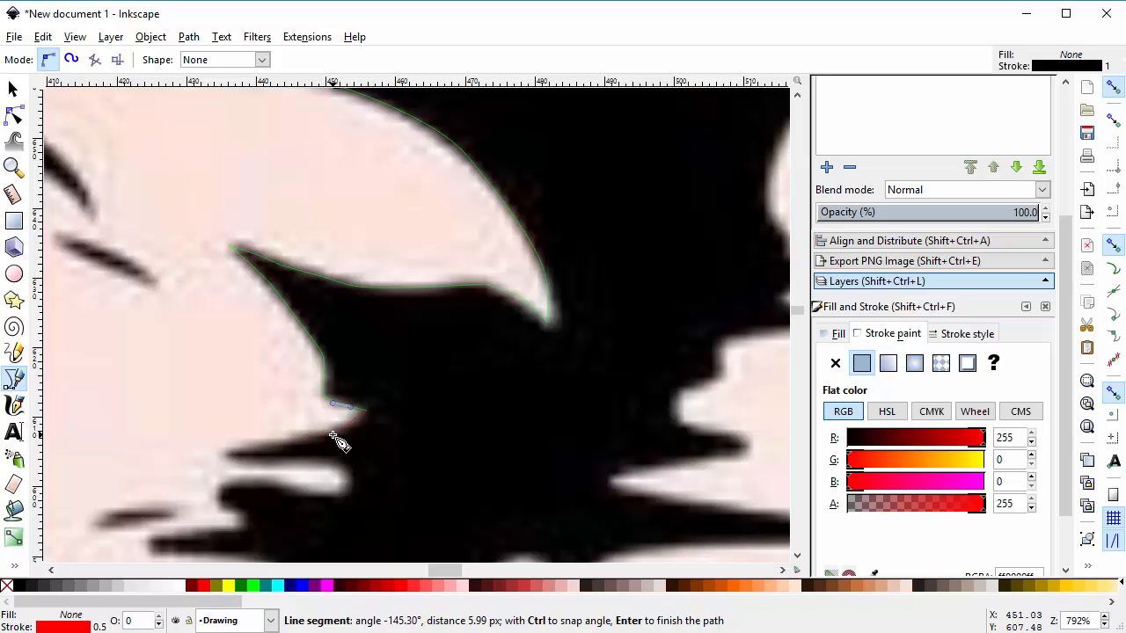
Try to trace the narrow dark notch and rounded stub below the protruding point, and cancel the unfinished path
{"action": "left_click_drag", "start_coordinate": [331, 433], "coordinate": [312, 435]}
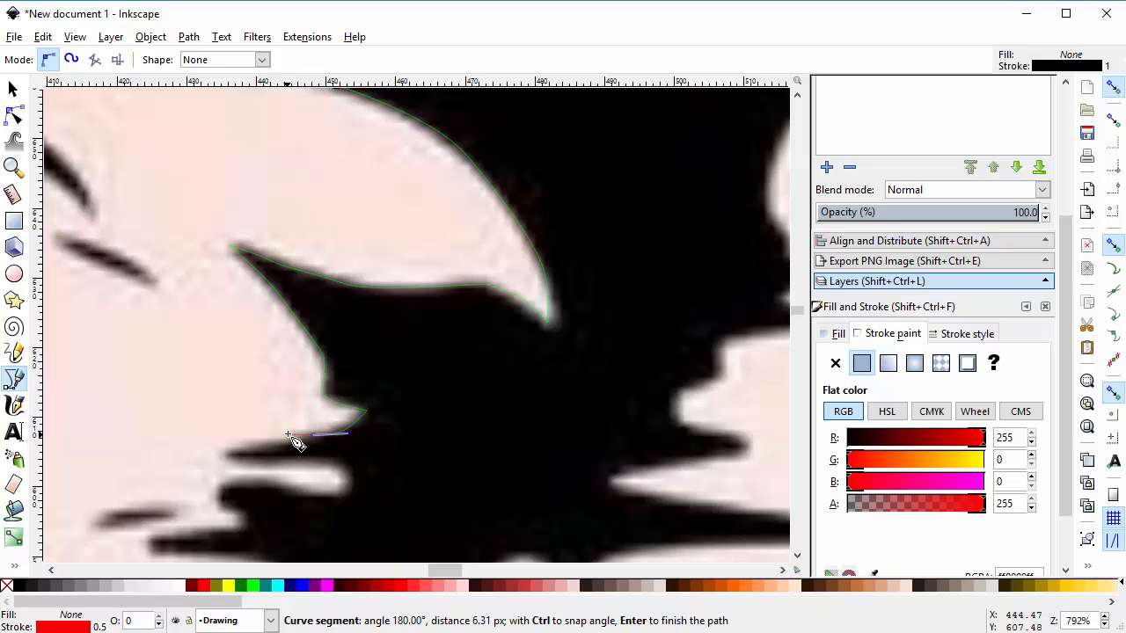
{"action": "left_click", "coordinate": [284, 434]}
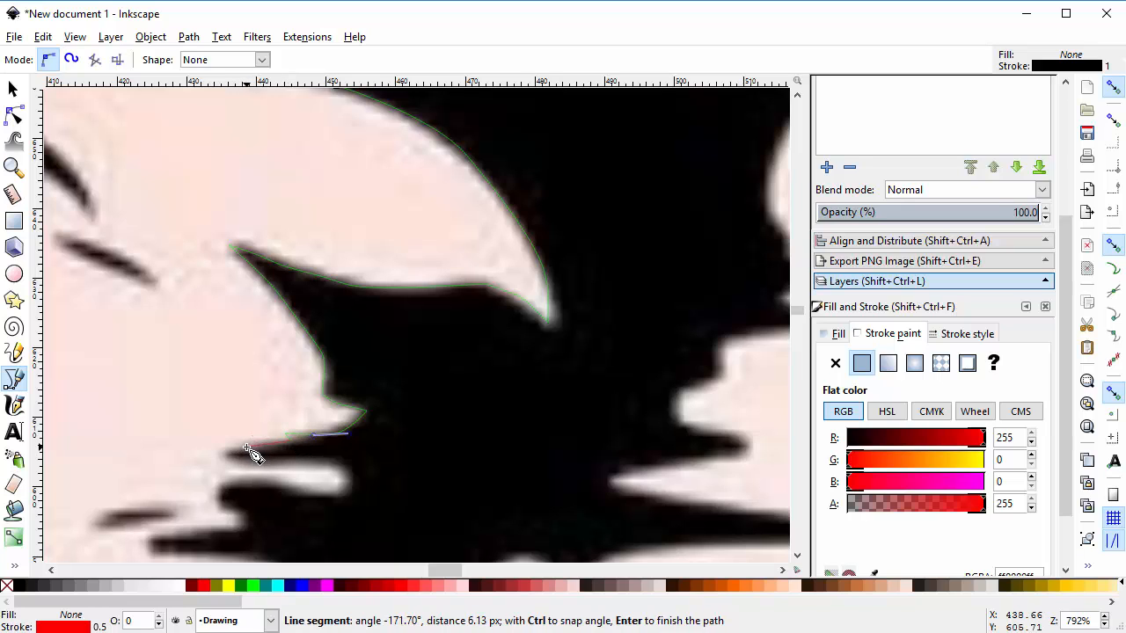
{"action": "left_click_drag", "start_coordinate": [247, 448], "coordinate": [231, 459]}
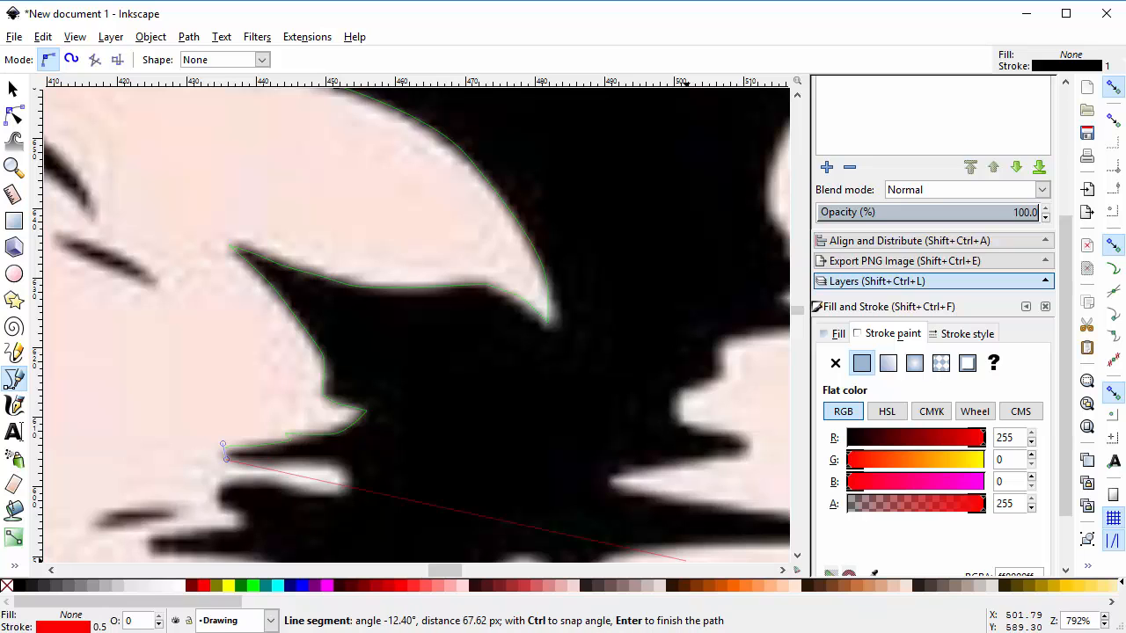
{"action": "left_click_drag", "start_coordinate": [341, 496], "coordinate": [348, 496]}
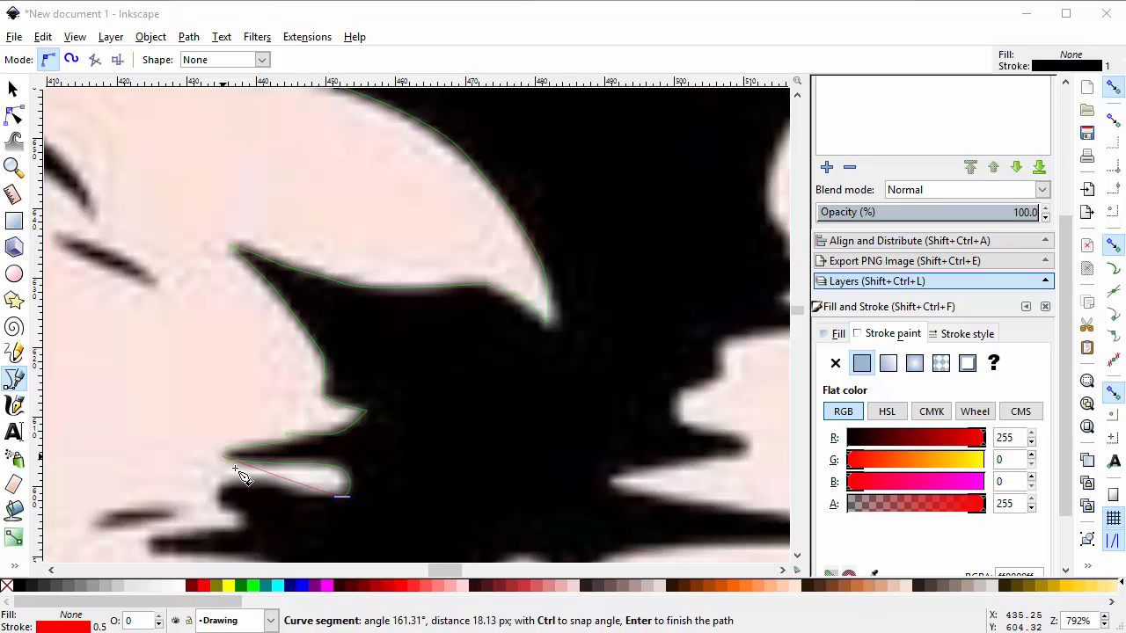
{"action": "left_click", "coordinate": [324, 525]}
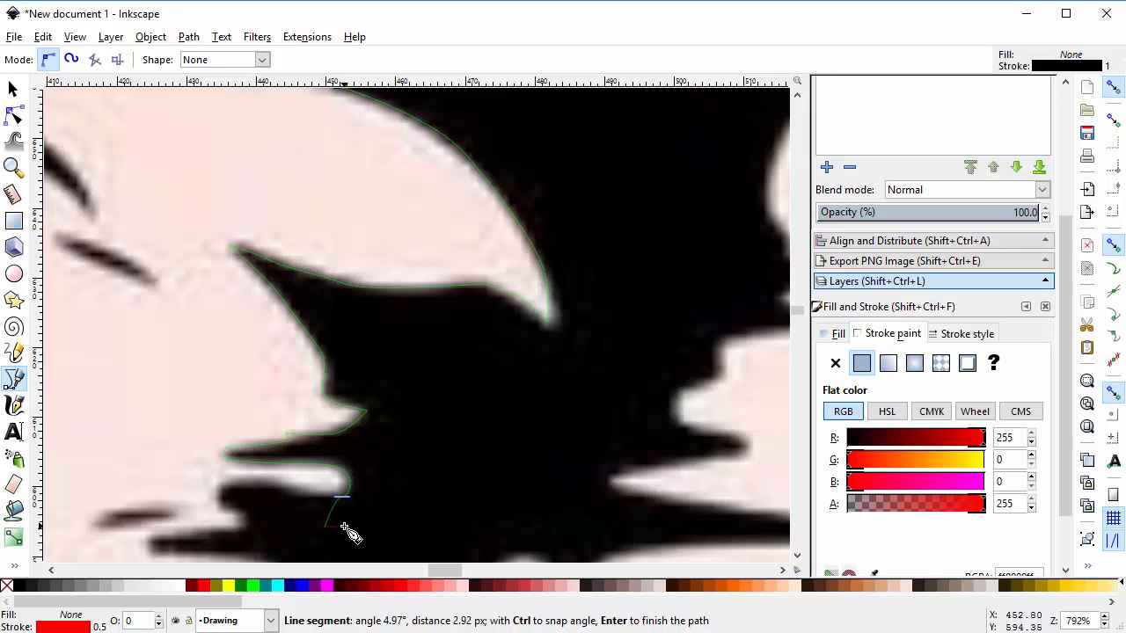
{"action": "key", "text": "Escape"}
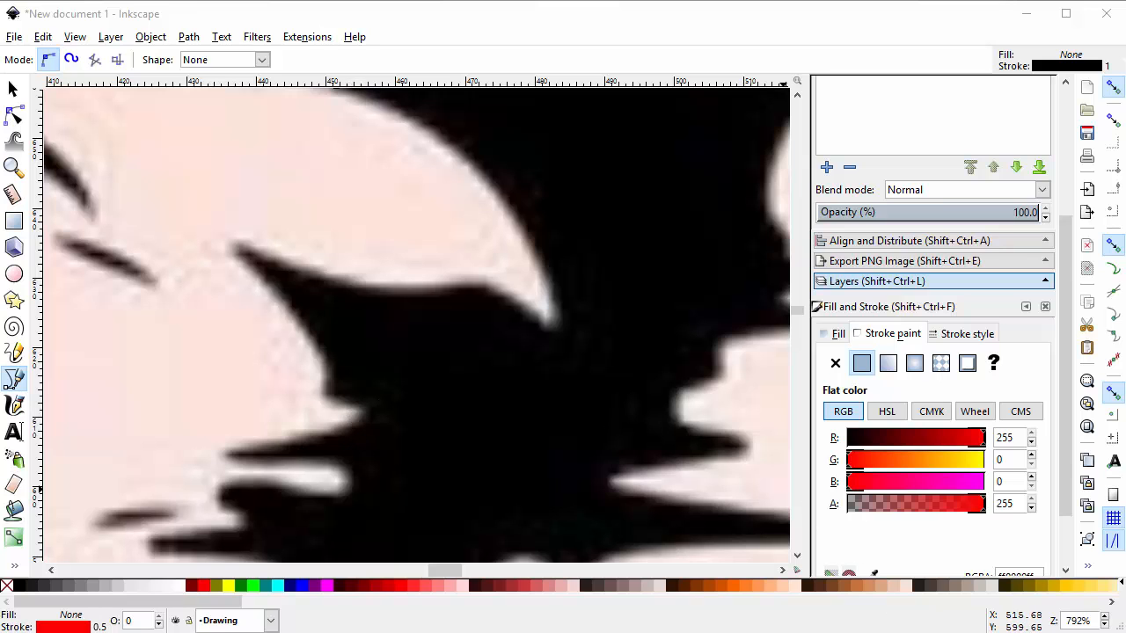
Finish the redrawn outline past the rounded stub and extend it around the long thin spike and the dark diagonal sliver below
{"action": "scroll", "coordinate": [452, 467], "scroll_direction": "down", "scroll_amount": 2}
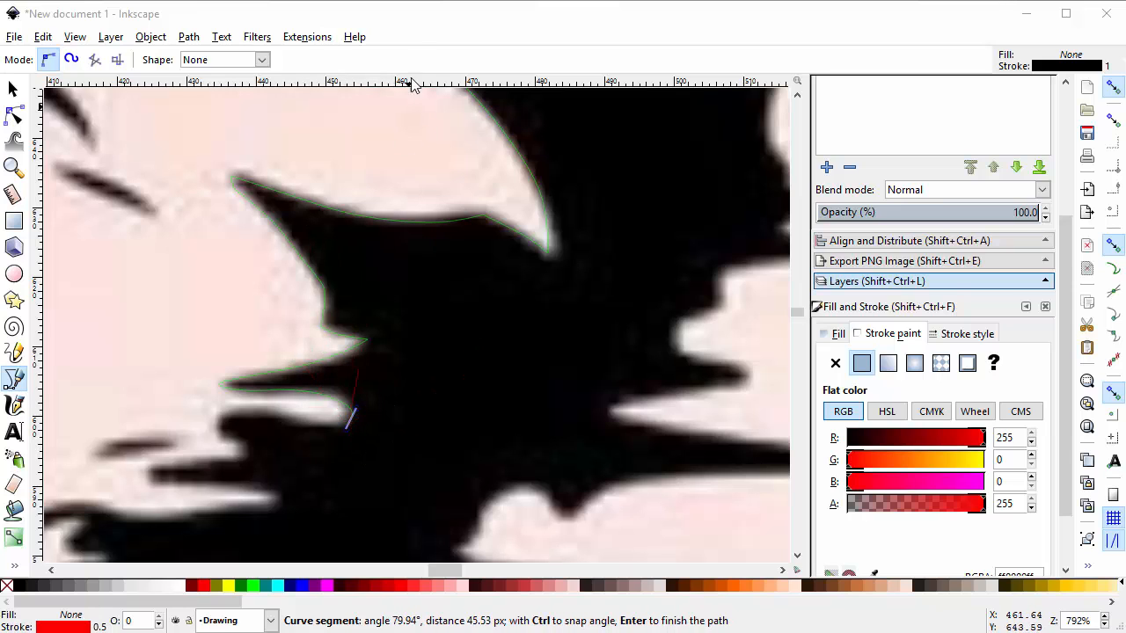
{"action": "key", "text": "Return"}
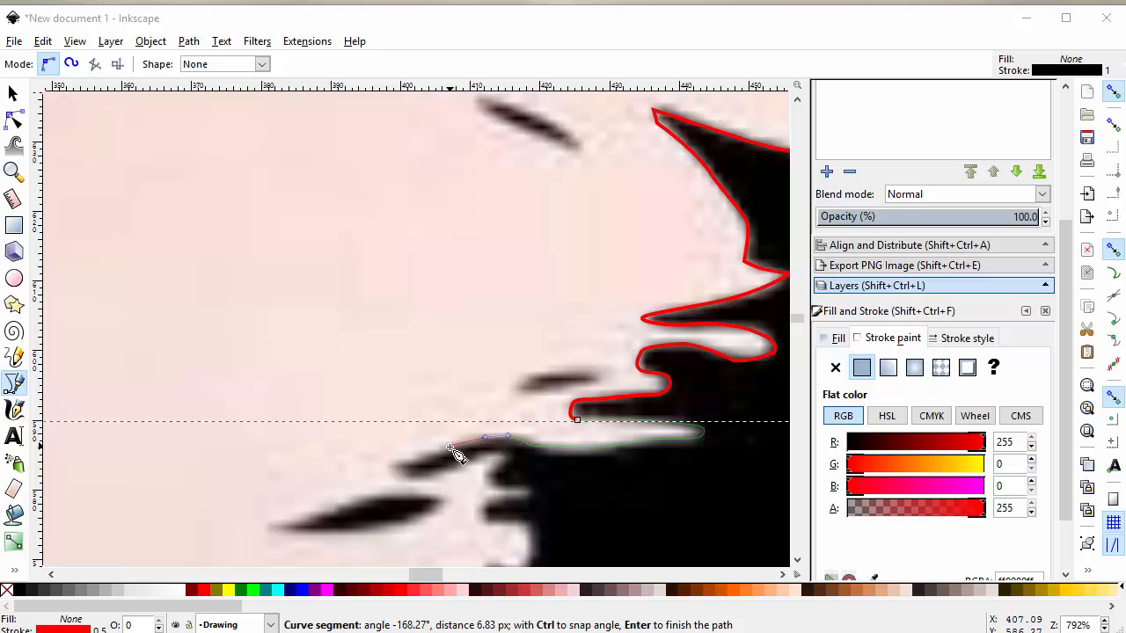
{"action": "left_click_drag", "start_coordinate": [459, 446], "coordinate": [493, 486]}
{"action": "left_click", "coordinate": [389, 465]}
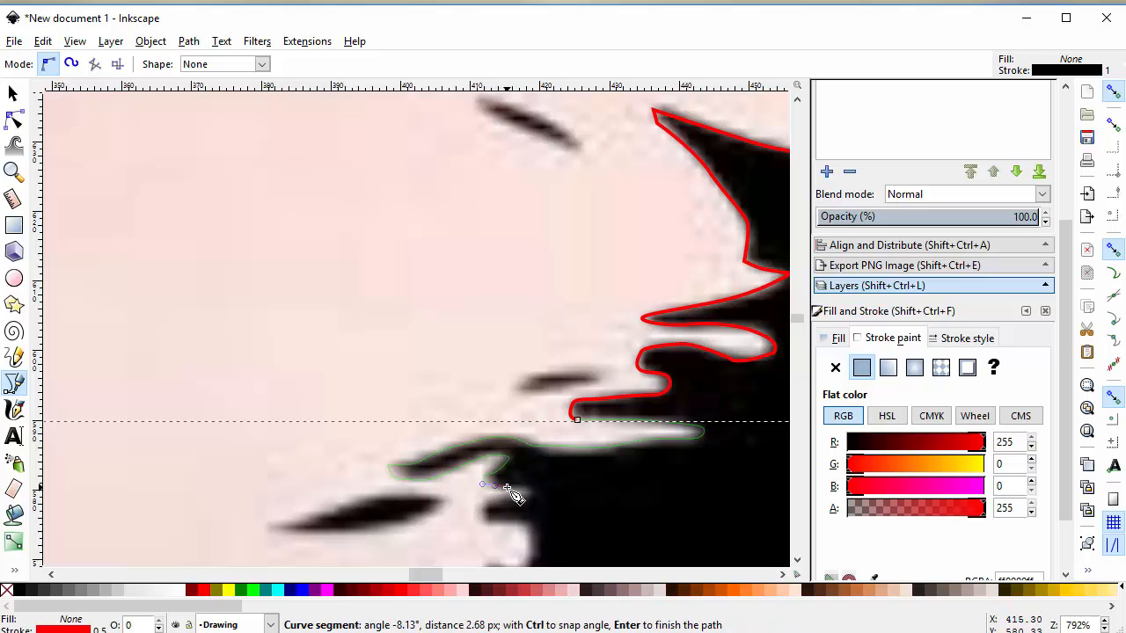
Continue the path around the small stub and the rounded bump, following the stepped, jagged edge downward
{"action": "left_click", "coordinate": [511, 487]}
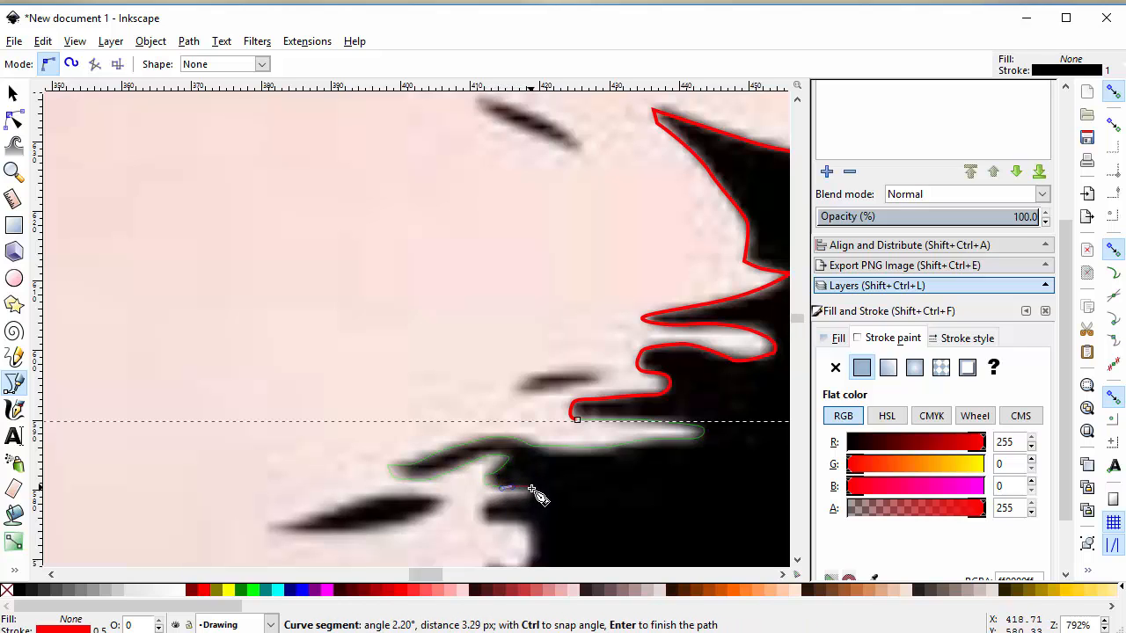
{"action": "left_click_drag", "start_coordinate": [528, 495], "coordinate": [532, 526]}
{"action": "scroll", "coordinate": [533, 525], "scroll_direction": "down", "scroll_amount": 3}
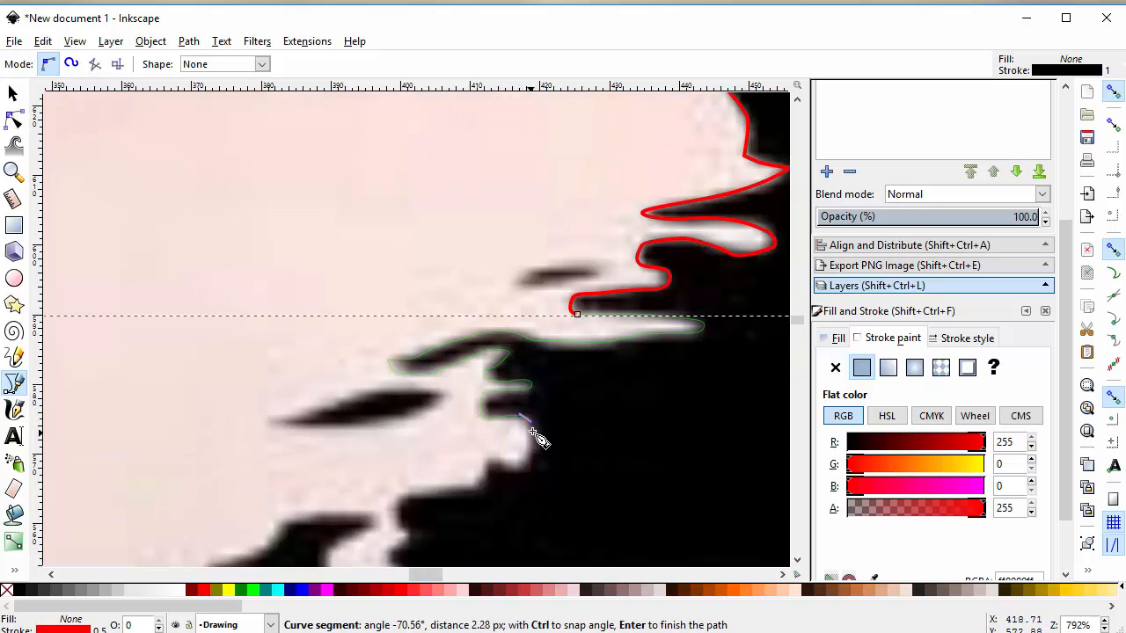
{"action": "left_click_drag", "start_coordinate": [530, 460], "coordinate": [405, 545]}
Trace the long horizontal edge and around the two dark slivers to the upper edge of the light spike, at about X 446, Y 547
{"action": "scroll", "coordinate": [407, 540], "scroll_direction": "down", "scroll_amount": 5}
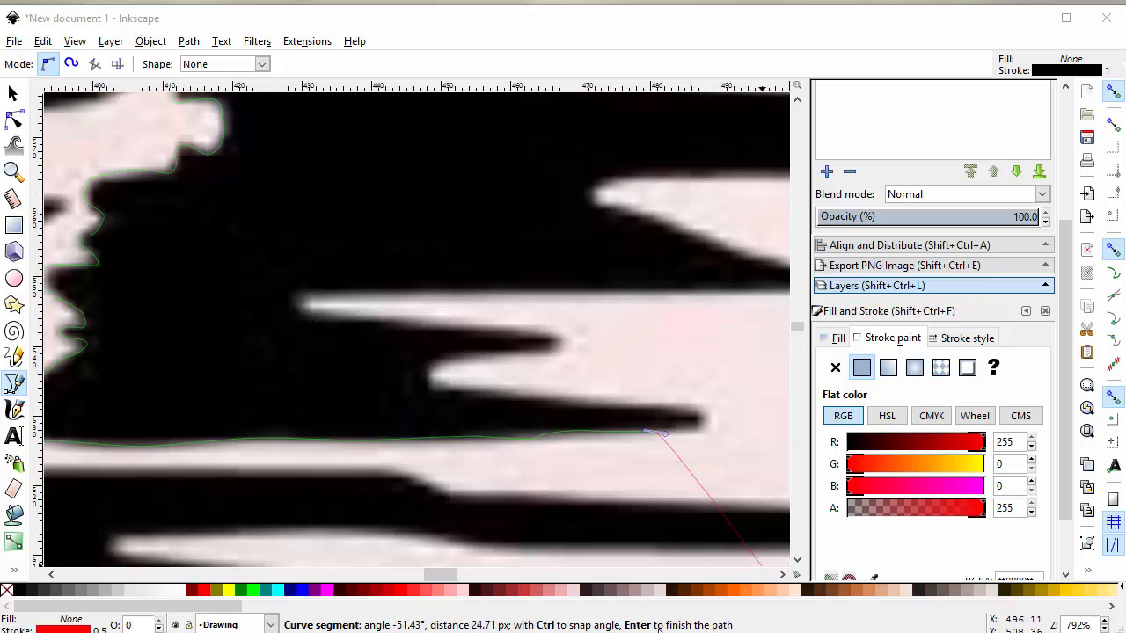
{"action": "mouse_move", "coordinate": [434, 572]}
{"action": "left_mouse_down"}
{"action": "mouse_move", "coordinate": [424, 571]}
{"action": "mouse_move", "coordinate": [446, 572]}
{"action": "left_mouse_up"}
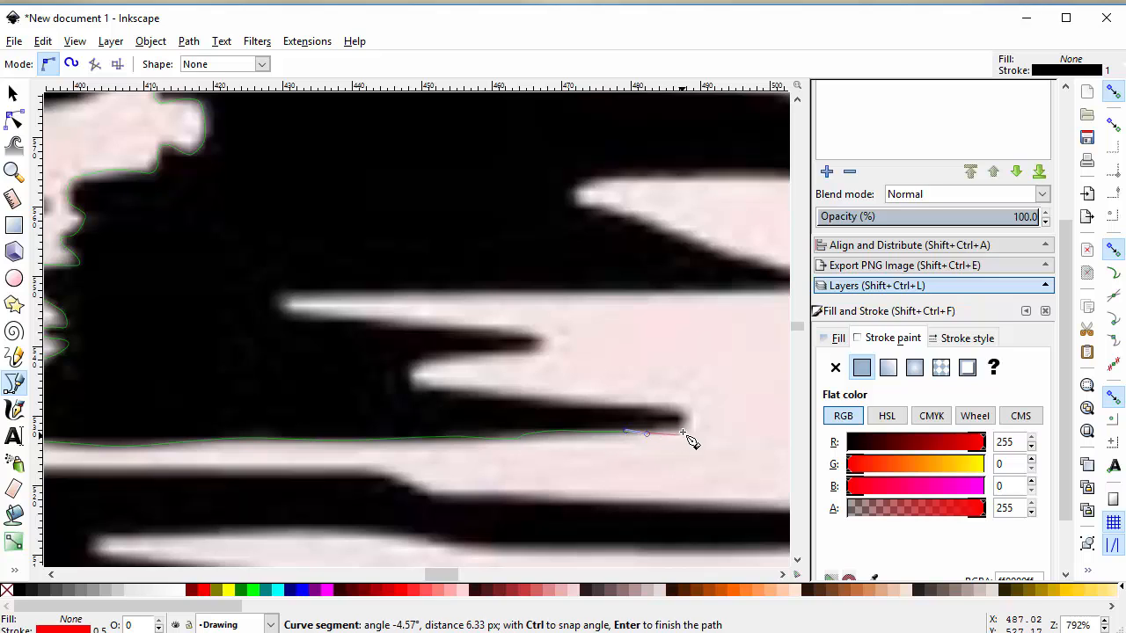
{"action": "mouse_move", "coordinate": [685, 430]}
{"action": "left_mouse_down"}
{"action": "mouse_move", "coordinate": [689, 419]}
{"action": "mouse_move", "coordinate": [671, 409]}
{"action": "mouse_move", "coordinate": [475, 397]}
{"action": "mouse_move", "coordinate": [421, 390]}
{"action": "mouse_move", "coordinate": [409, 375]}
{"action": "mouse_move", "coordinate": [427, 361]}
{"action": "mouse_move", "coordinate": [548, 344]}
{"action": "mouse_move", "coordinate": [300, 318]}
{"action": "mouse_move", "coordinate": [278, 302]}
{"action": "mouse_move", "coordinate": [395, 297]}
{"action": "left_mouse_up"}
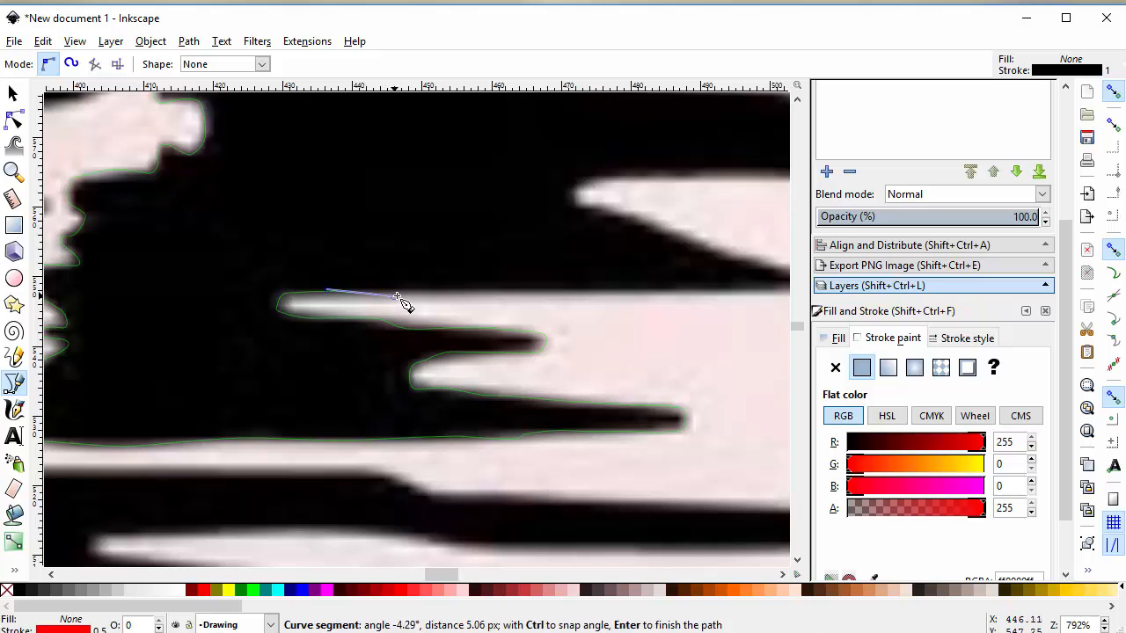
Follow the straight horizontal edge to the dark wedge's tip at about X 511, Y 550, and curve back around the light wedge's point
{"action": "left_click_drag", "start_coordinate": [446, 575], "coordinate": [458, 575]}
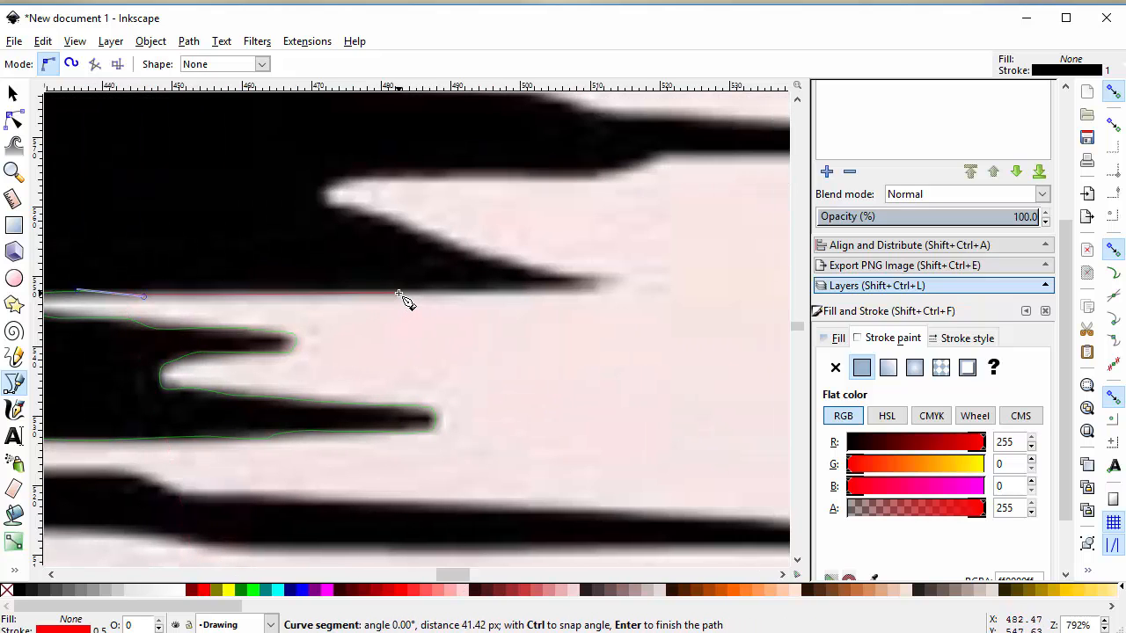
{"action": "left_click_drag", "start_coordinate": [398, 294], "coordinate": [437, 294]}
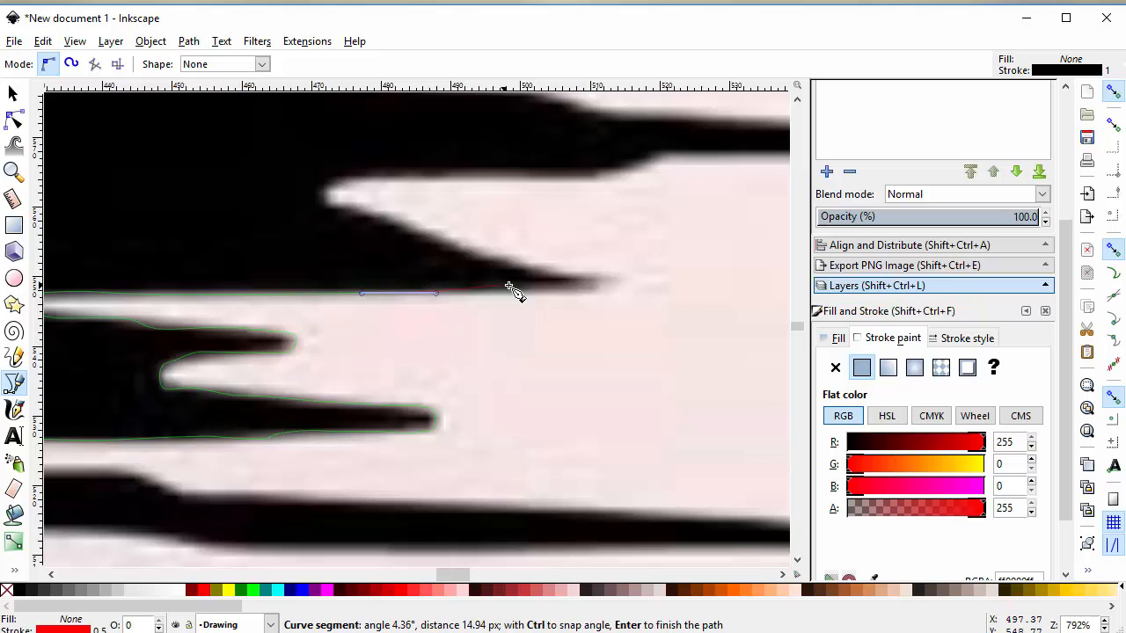
{"action": "left_click_drag", "start_coordinate": [529, 293], "coordinate": [586, 286]}
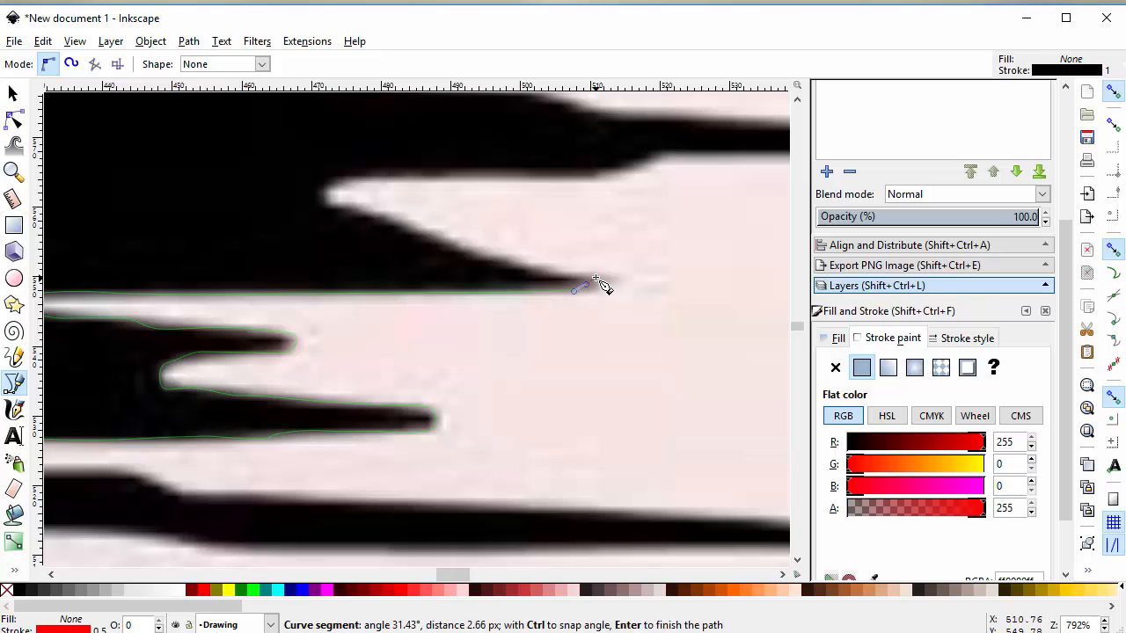
{"action": "left_click", "coordinate": [595, 278]}
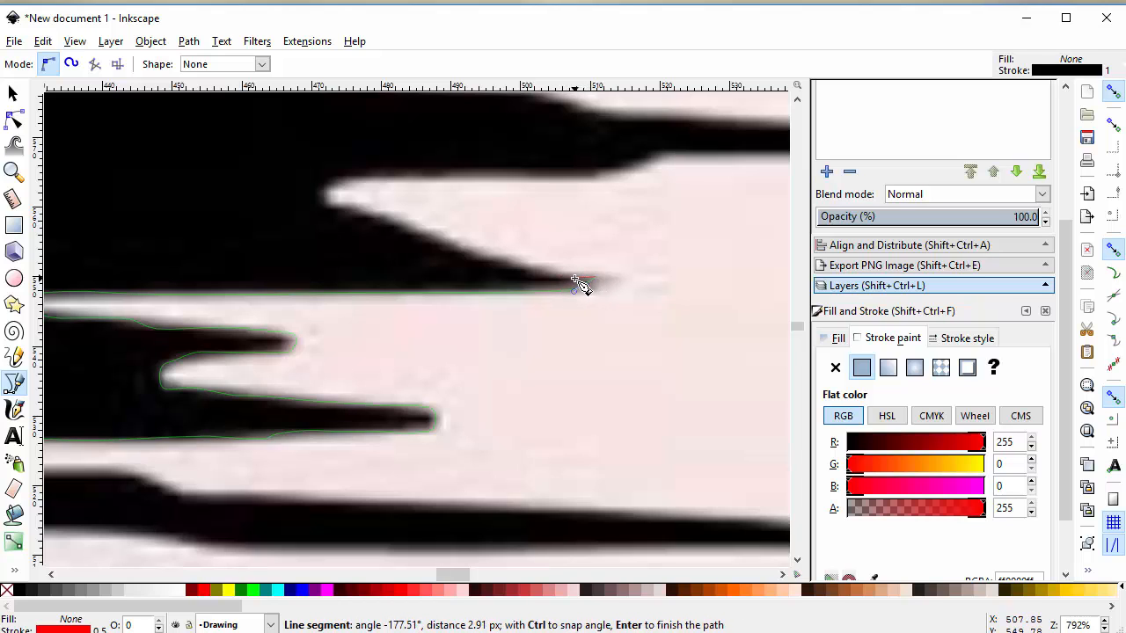
{"action": "left_click_drag", "start_coordinate": [567, 276], "coordinate": [392, 185]}
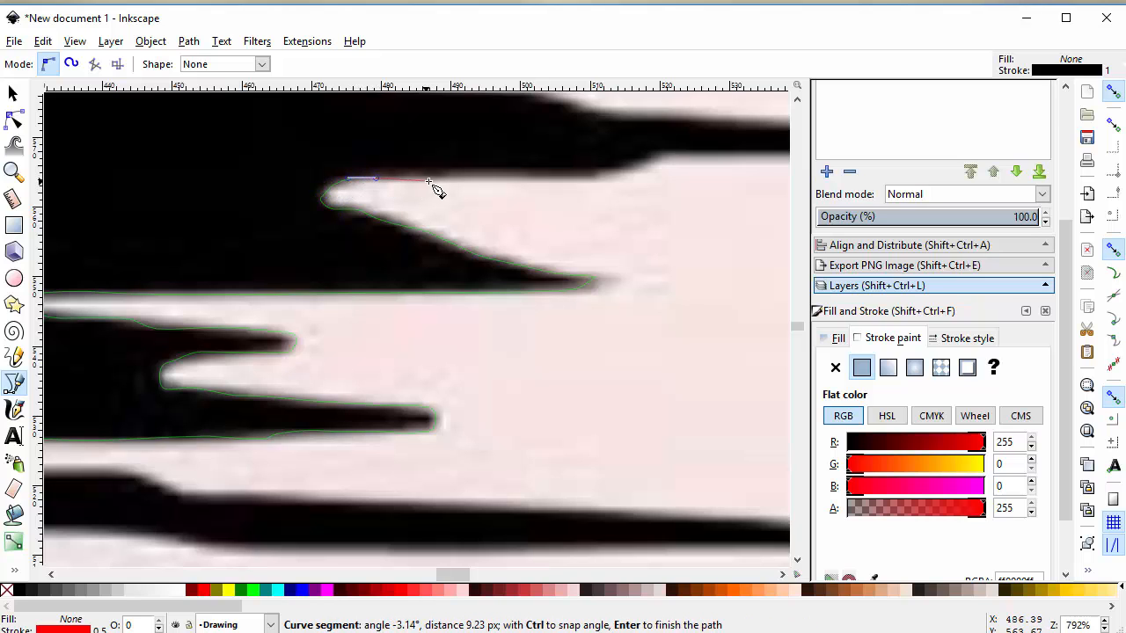
Trace the light wedge's upper edge and the long dark spike's underside out to its tip at about X 570
{"action": "left_click_drag", "start_coordinate": [461, 180], "coordinate": [688, 157]}
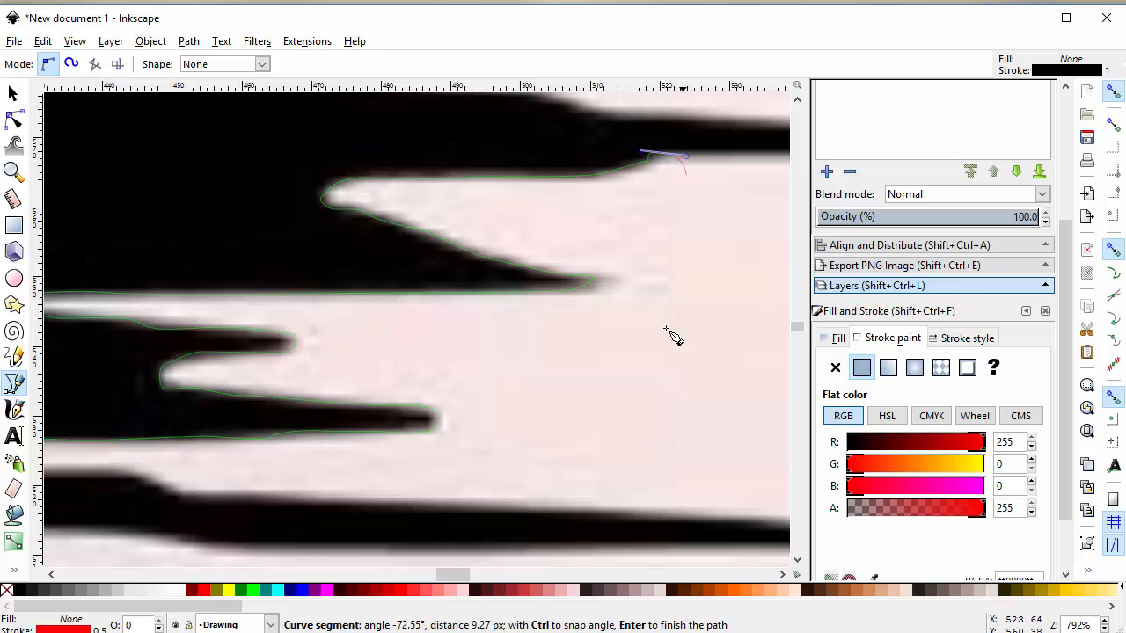
{"action": "left_click_drag", "start_coordinate": [452, 573], "coordinate": [465, 573]}
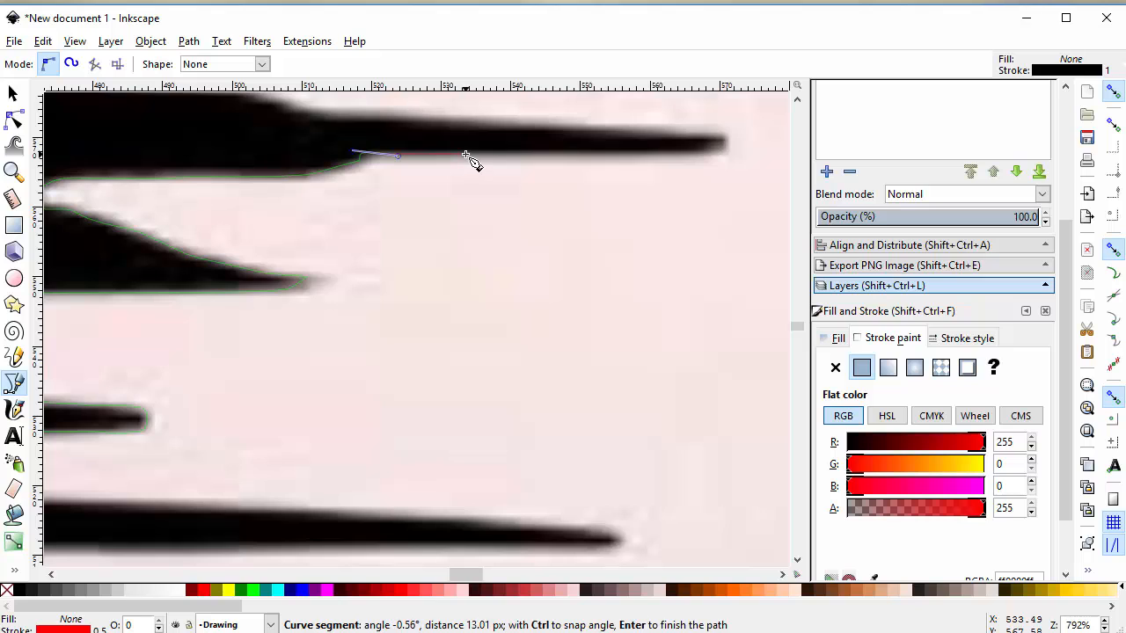
{"action": "left_click_drag", "start_coordinate": [466, 155], "coordinate": [492, 156]}
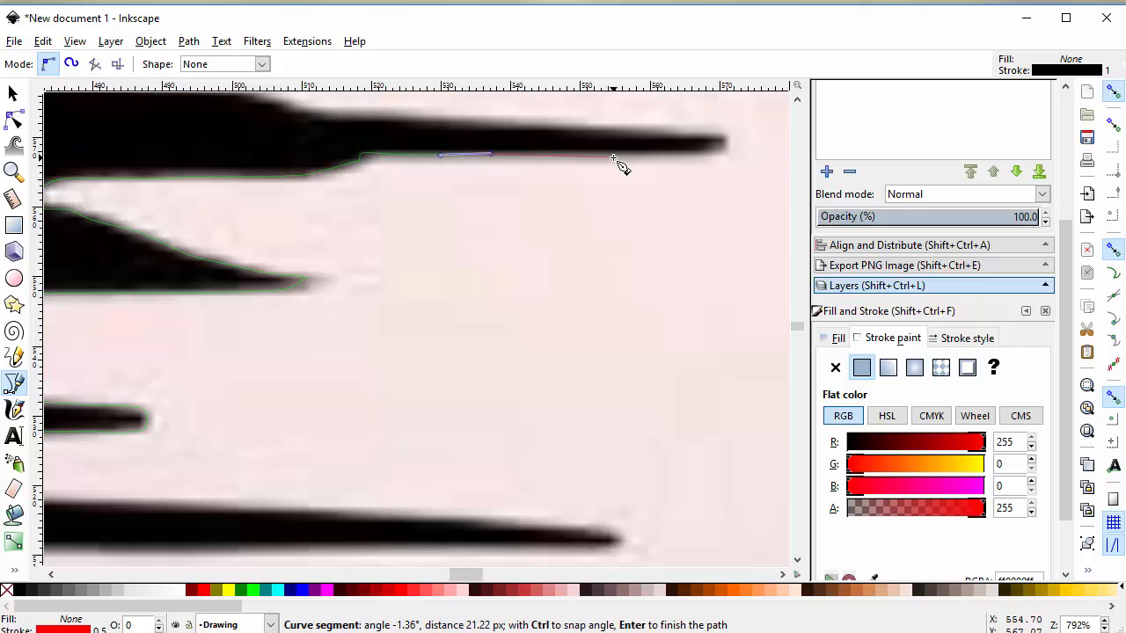
{"action": "left_click_drag", "start_coordinate": [620, 153], "coordinate": [721, 139]}
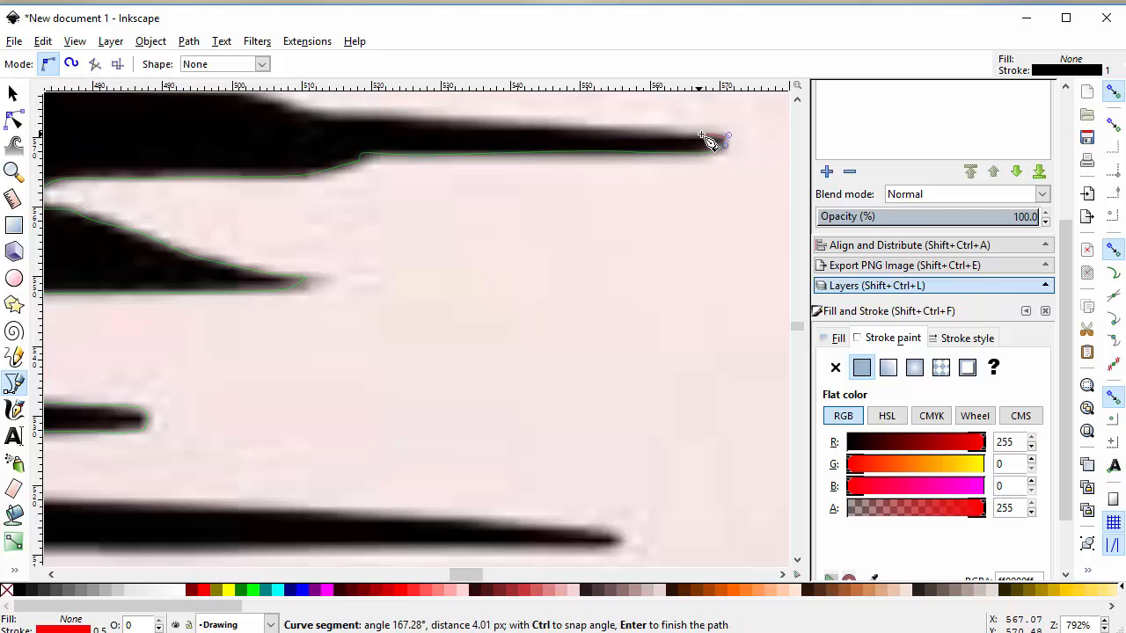
Trace back along the long dark spike's upper edge to its shoulder at about X 501
{"action": "left_click", "coordinate": [708, 140]}
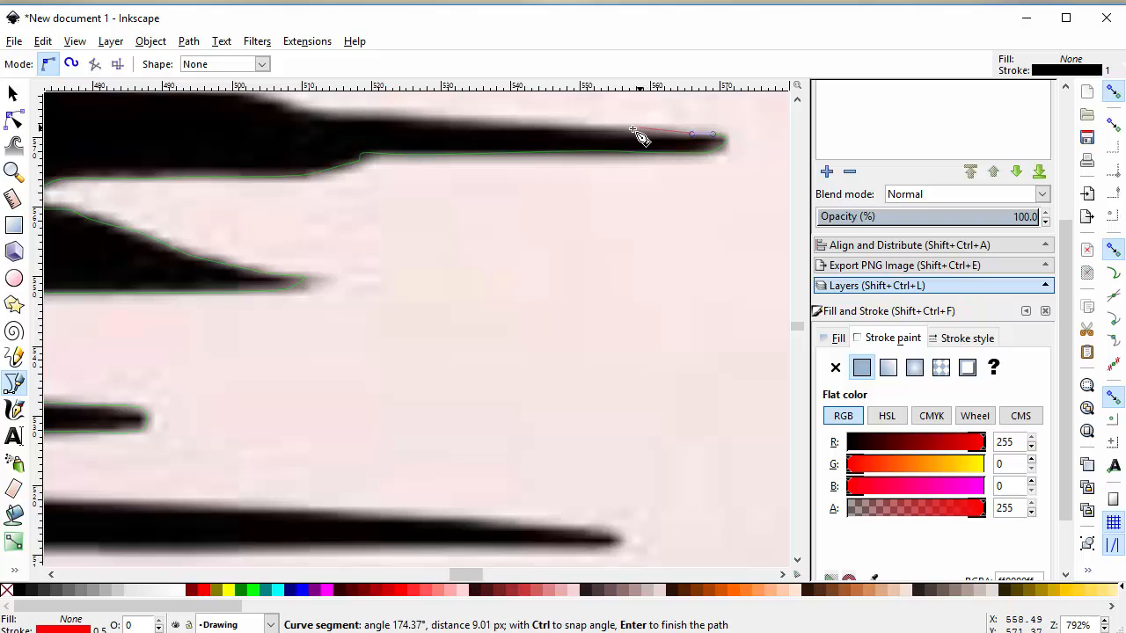
{"action": "left_click_drag", "start_coordinate": [618, 135], "coordinate": [601, 133]}
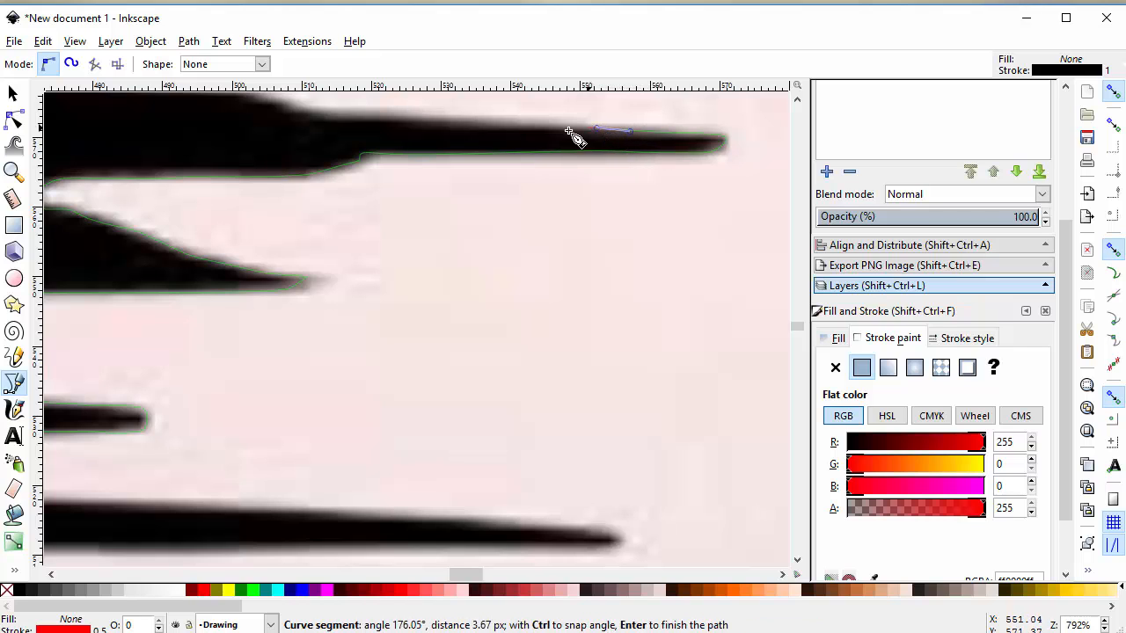
{"action": "left_click_drag", "start_coordinate": [508, 131], "coordinate": [494, 132]}
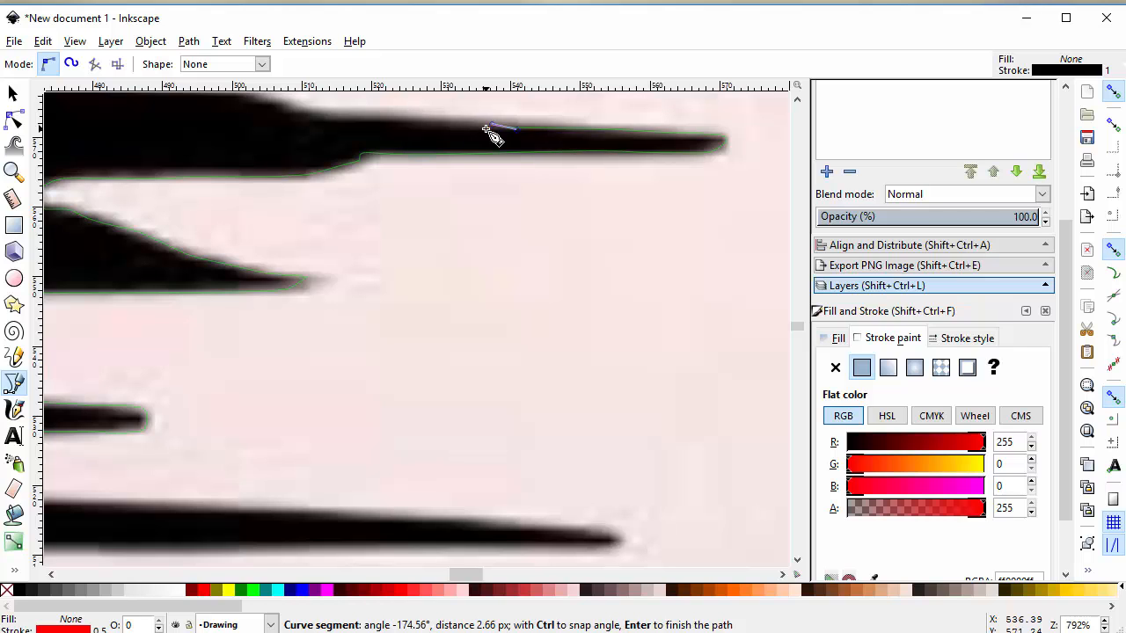
{"action": "scroll", "coordinate": [361, 290], "scroll_direction": "up", "scroll_amount": 2}
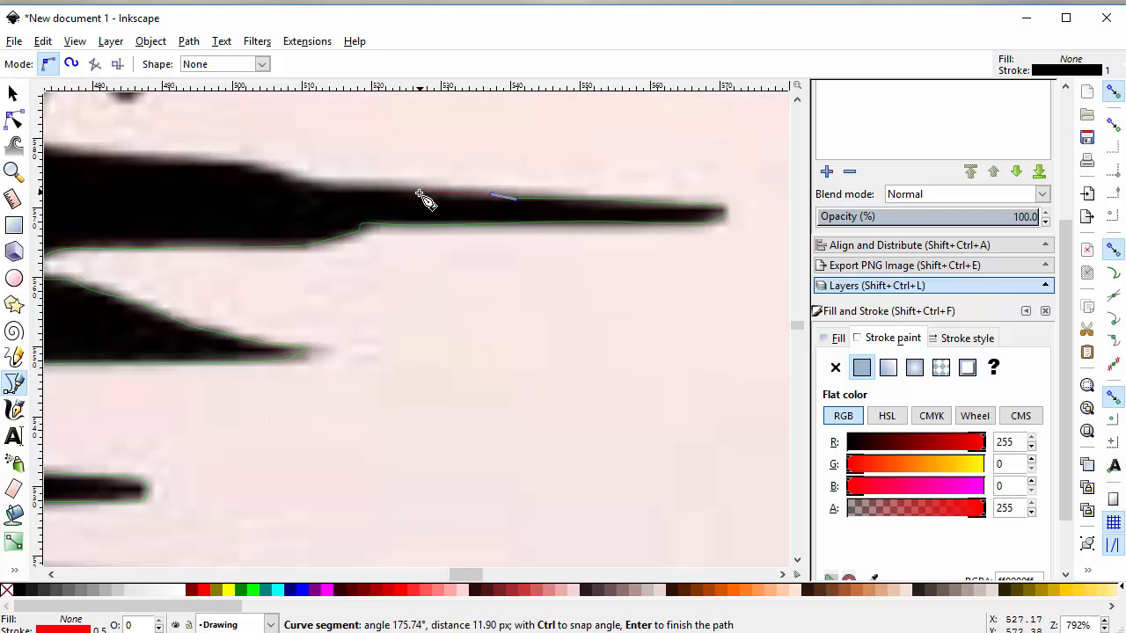
{"action": "left_click_drag", "start_coordinate": [400, 194], "coordinate": [247, 168]}
{"action": "left_click_drag", "start_coordinate": [469, 574], "coordinate": [458, 570]}
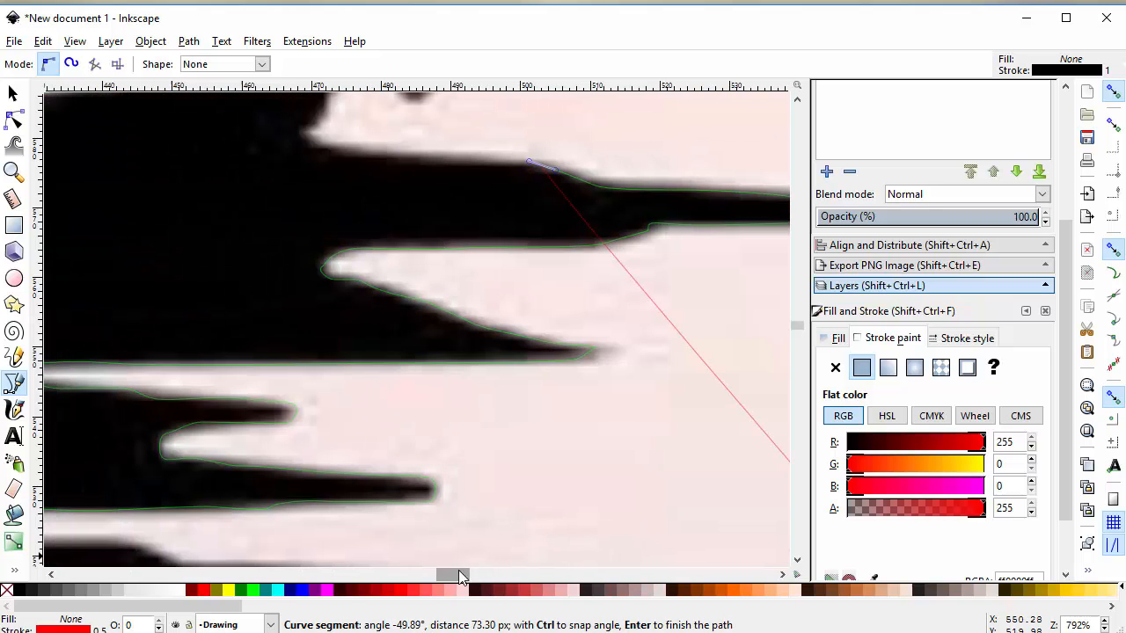
Continue the path along the dark band's upper edge into the sharp light notch at about X 469, Y 581
{"action": "left_click_drag", "start_coordinate": [459, 160], "coordinate": [452, 161]}
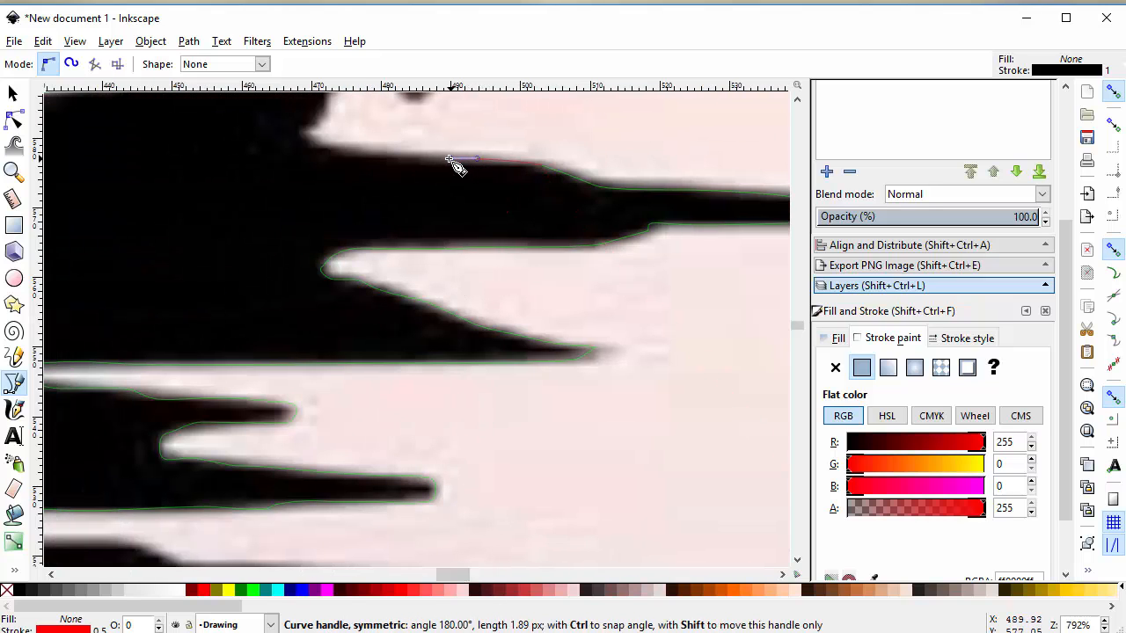
{"action": "left_click", "coordinate": [367, 156]}
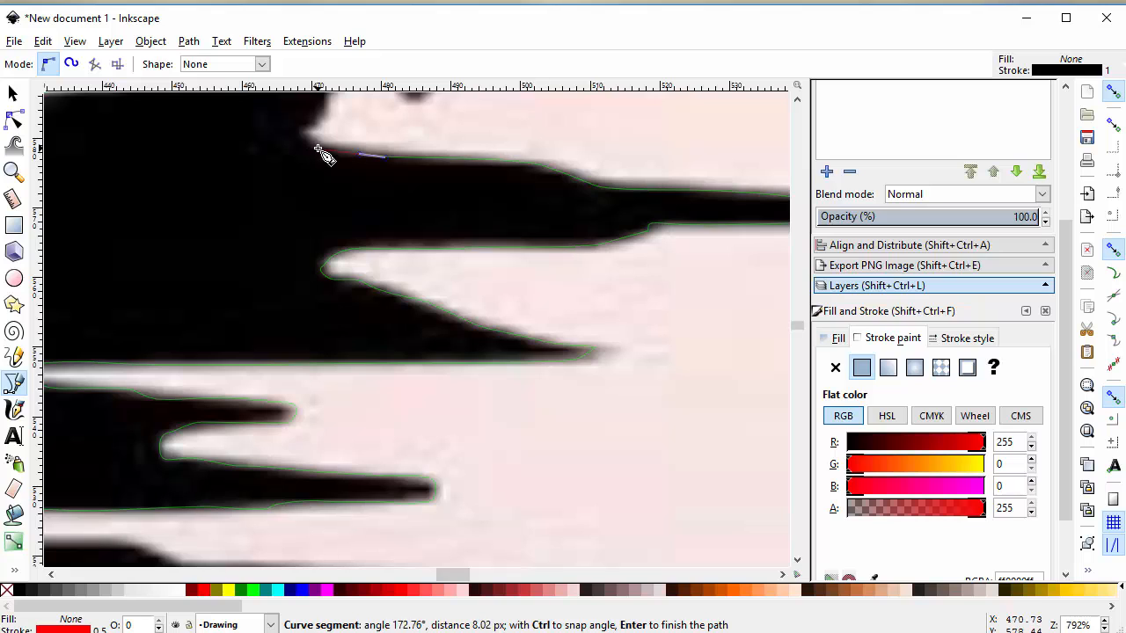
{"action": "left_click", "coordinate": [315, 145]}
{"action": "left_click", "coordinate": [305, 132]}
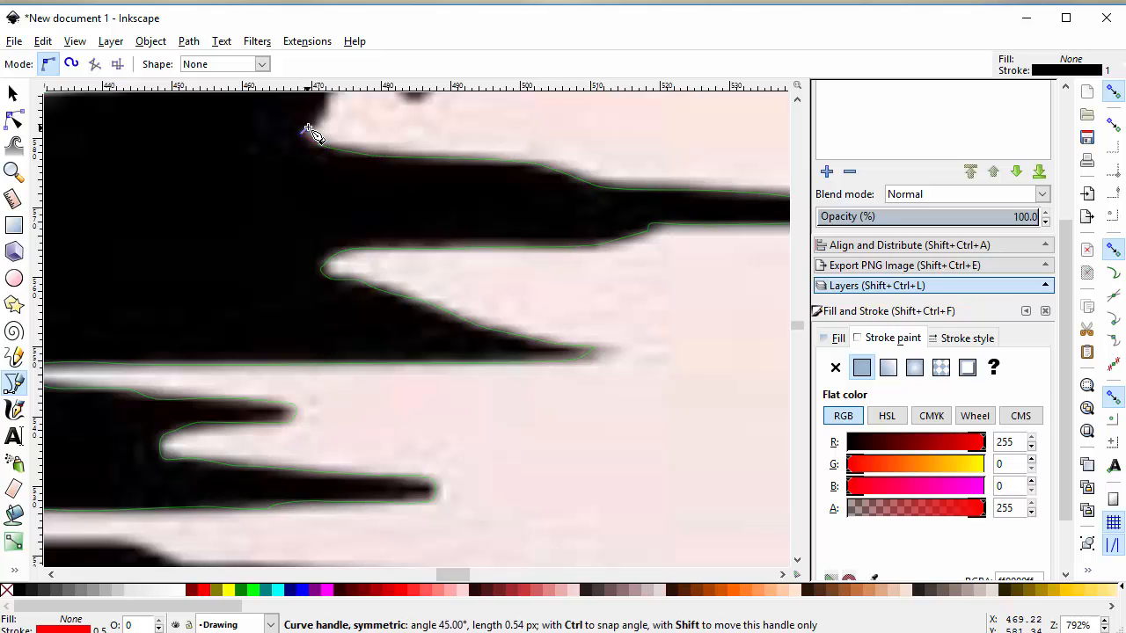
{"action": "scroll", "coordinate": [337, 144], "scroll_direction": "up", "scroll_amount": 5}
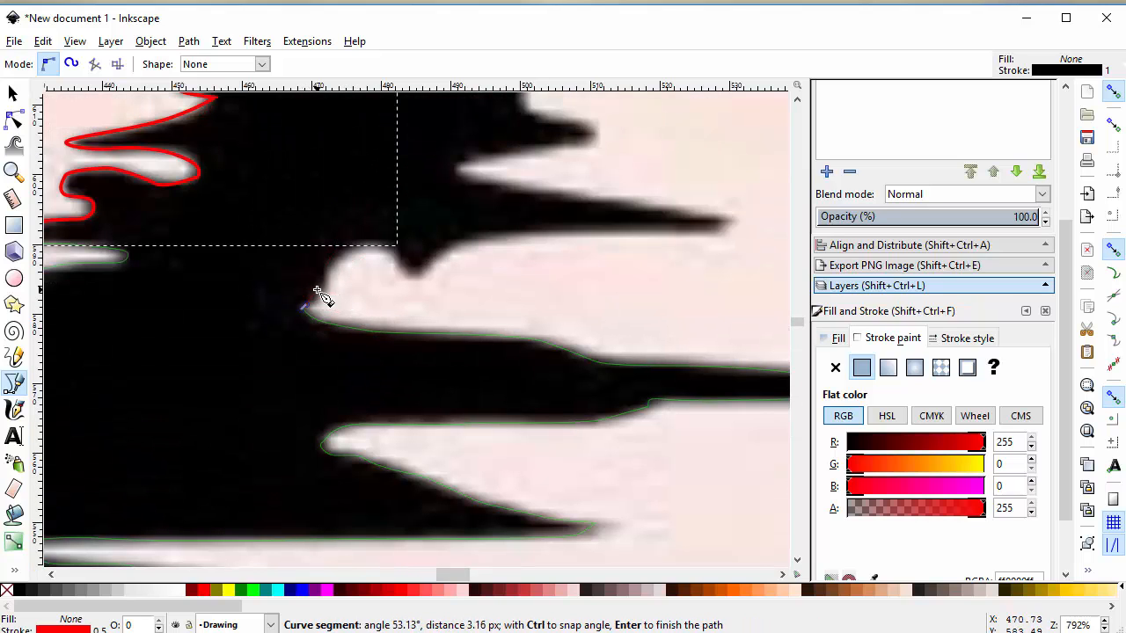
Trace around the light bump and the jagged spikes above, finishing the path beneath the long thin spike at about X 533
{"action": "left_click", "coordinate": [326, 289]}
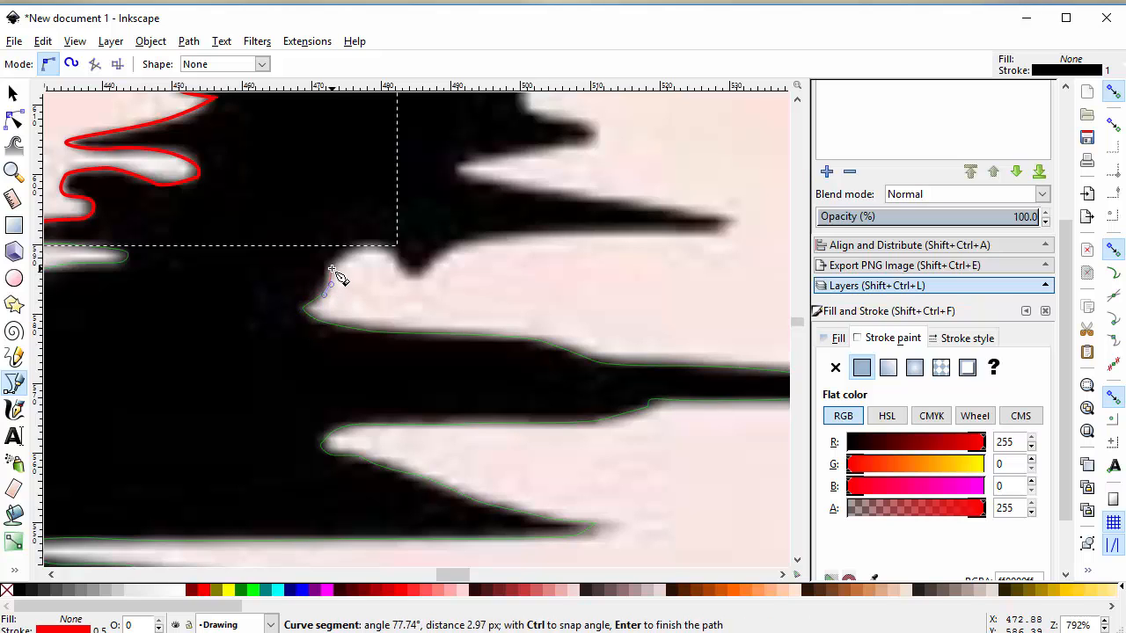
{"action": "left_click_drag", "start_coordinate": [331, 268], "coordinate": [505, 242]}
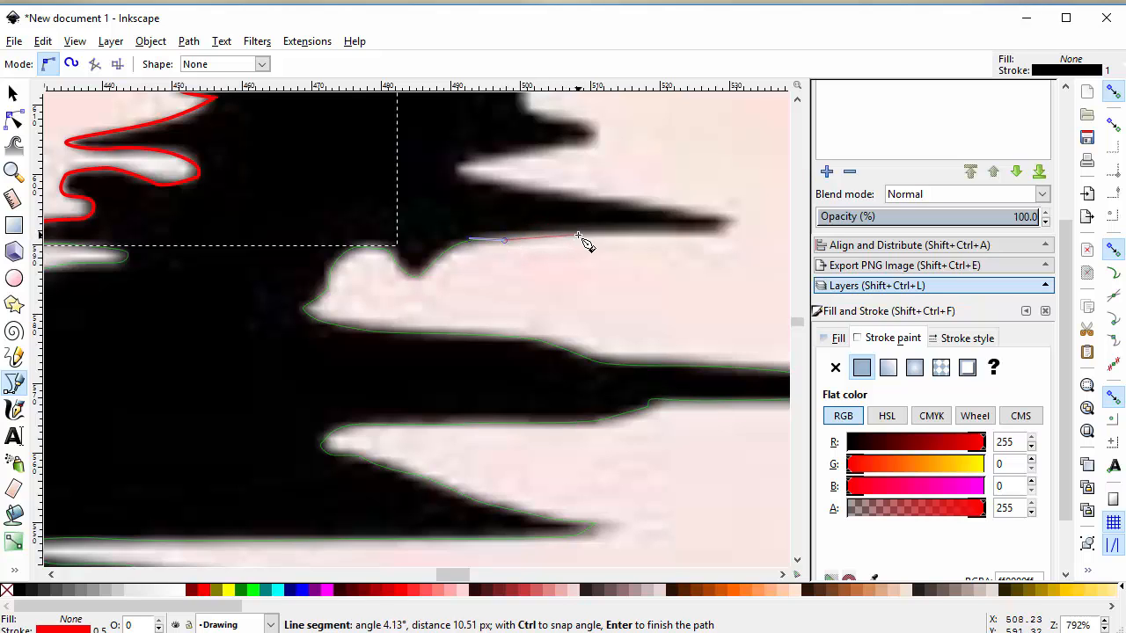
{"action": "left_click_drag", "start_coordinate": [579, 236], "coordinate": [626, 232]}
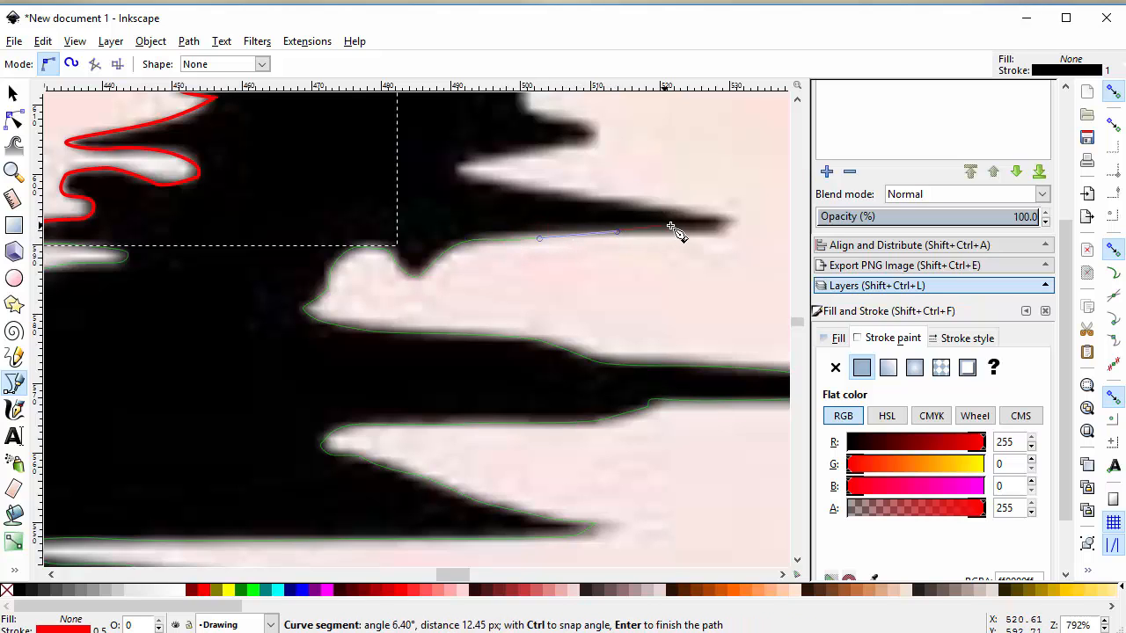
{"action": "left_click_drag", "start_coordinate": [696, 234], "coordinate": [721, 222]}
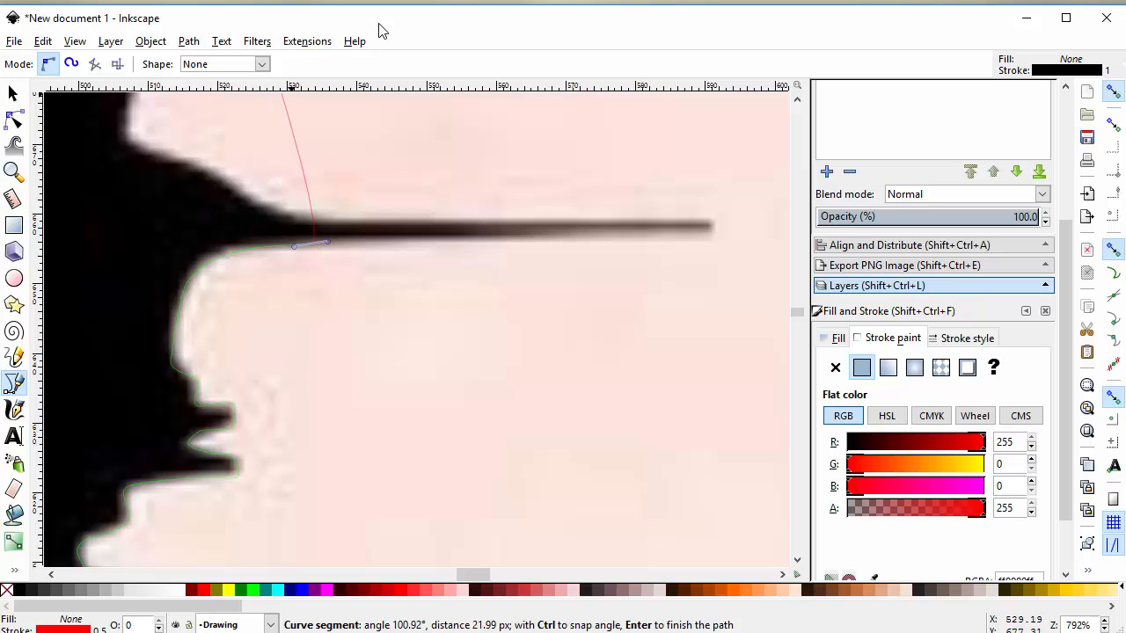
{"action": "key", "text": "Return"}
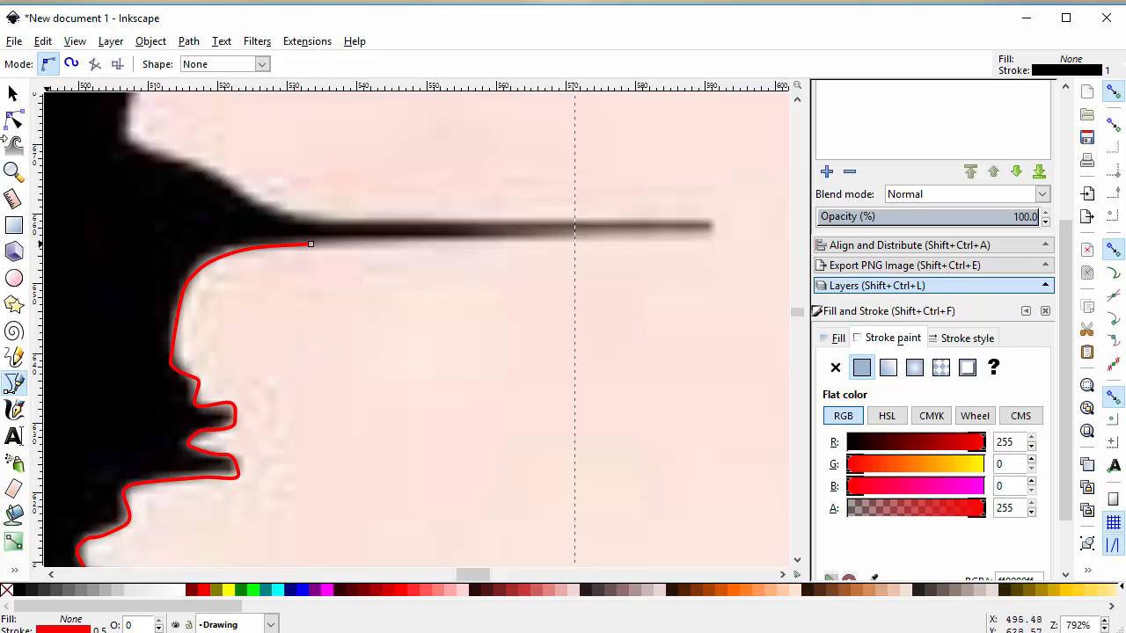
Reshape the small rounded stub's tip by placing its end node at about X 522.0, Y 629.5
{"action": "left_click", "coordinate": [13, 120]}
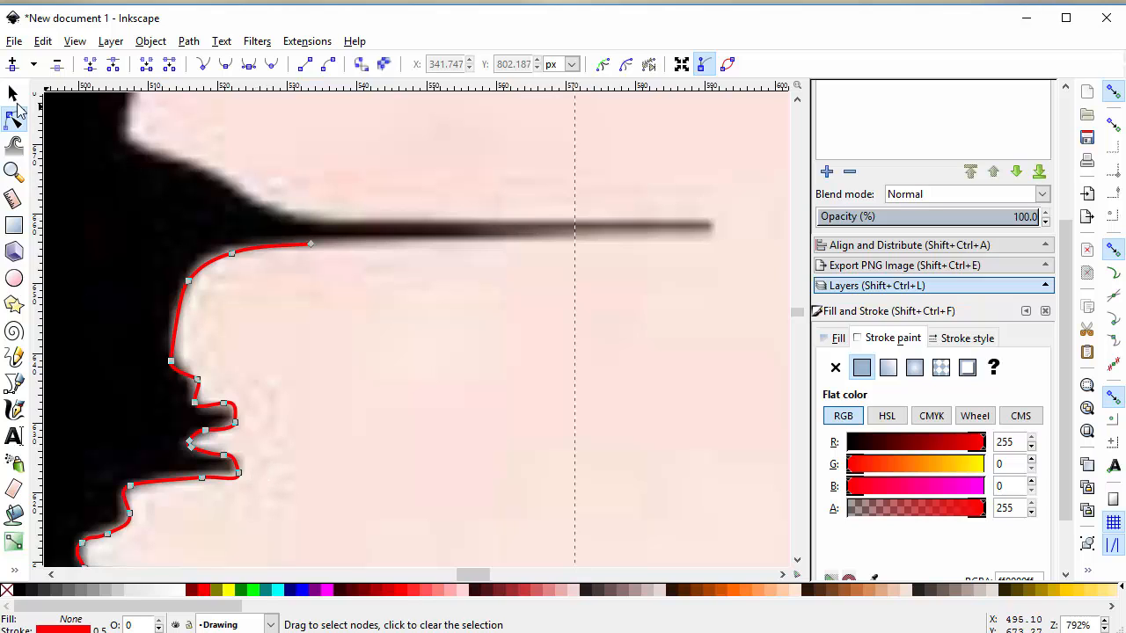
{"action": "left_click", "coordinate": [13, 93]}
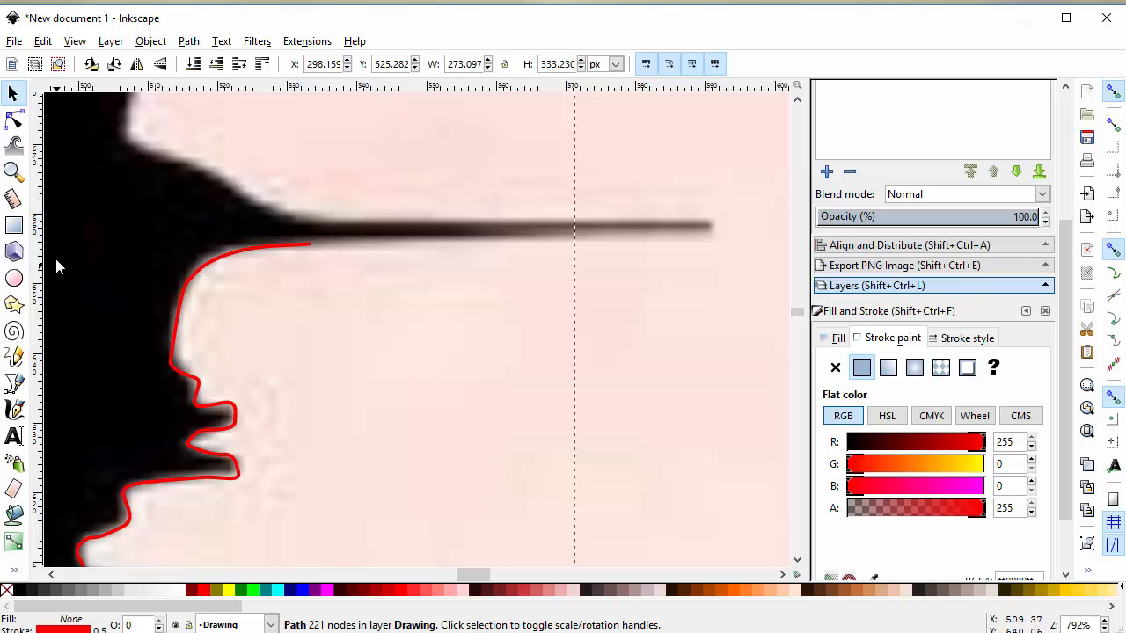
{"action": "left_click", "coordinate": [13, 119]}
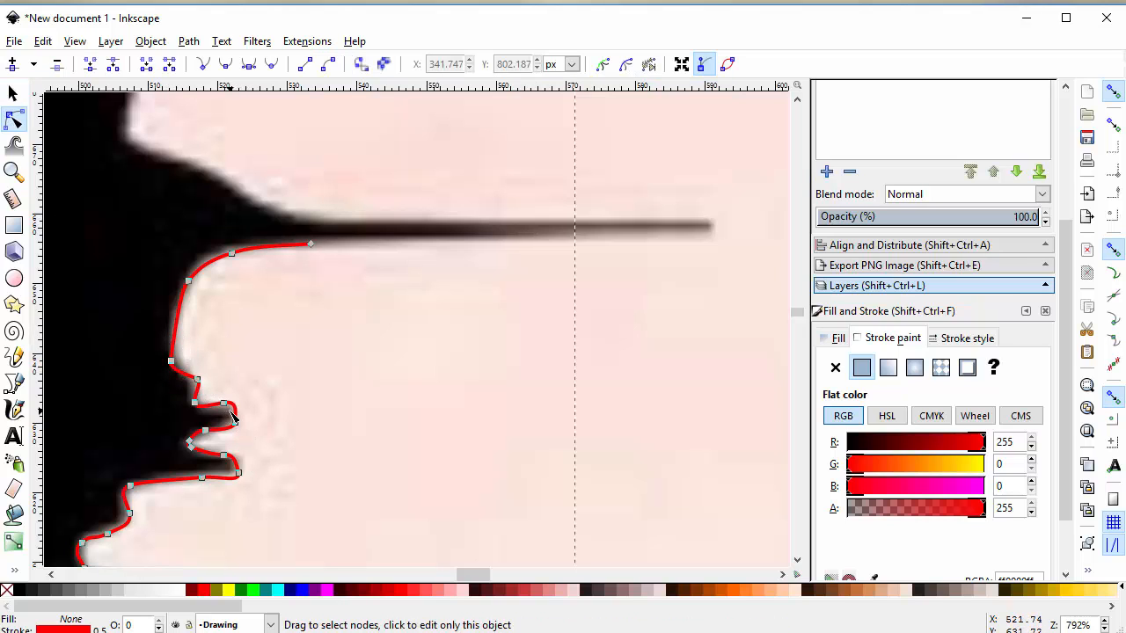
{"action": "mouse_move", "coordinate": [238, 429]}
{"action": "left_mouse_down"}
{"action": "mouse_move", "coordinate": [245, 419]}
{"action": "mouse_move", "coordinate": [242, 434]}
{"action": "left_mouse_up"}
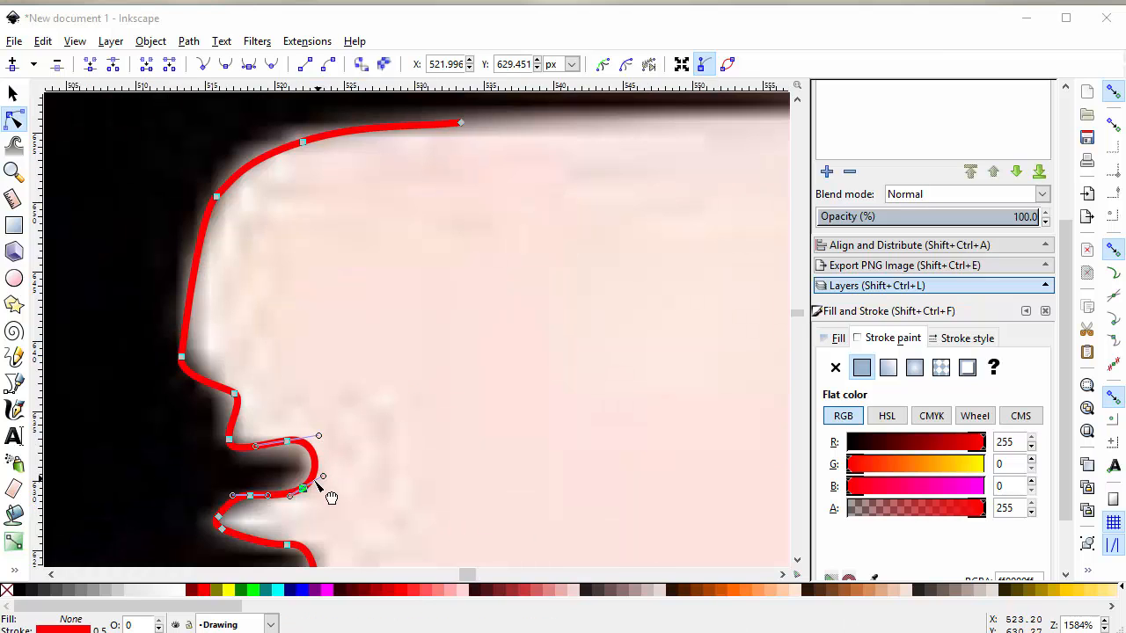
Move the hollow's lower node to X 513.789, Y 640.879 and refine the neighbouring curve down to the ledge above the stub
{"action": "left_click_drag", "start_coordinate": [181, 357], "coordinate": [188, 331]}
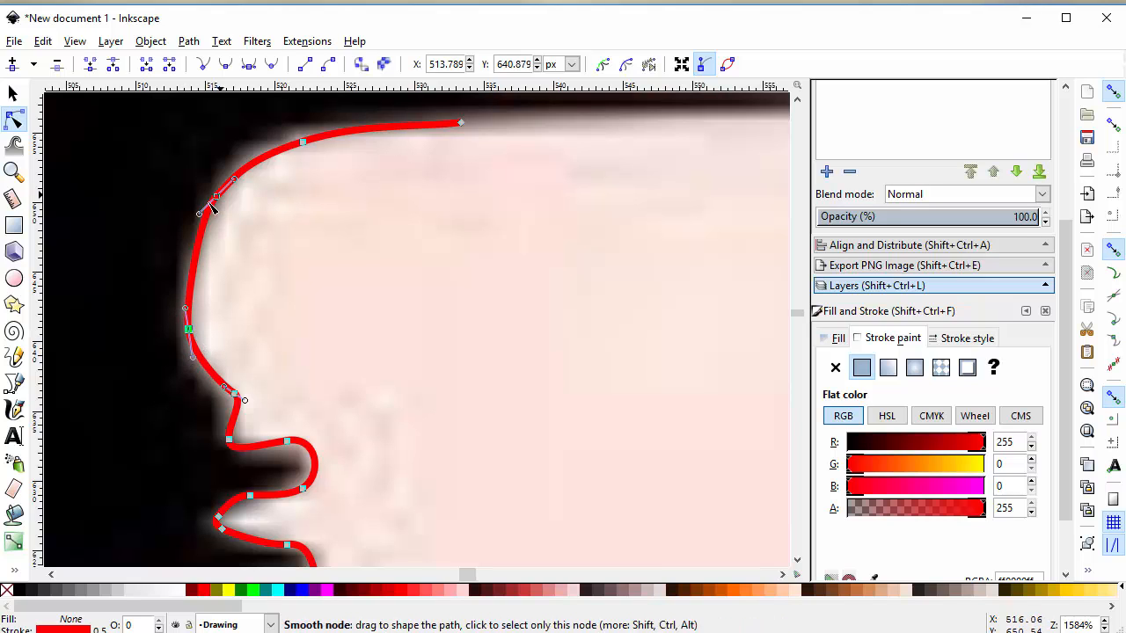
{"action": "left_click_drag", "start_coordinate": [203, 220], "coordinate": [202, 229]}
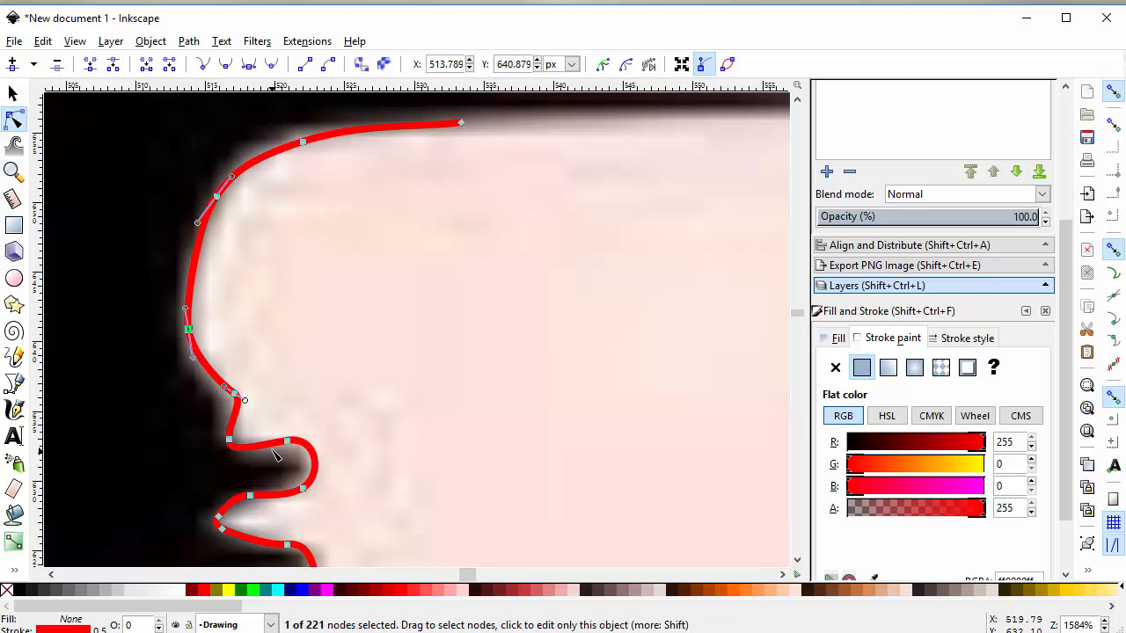
{"action": "left_click", "coordinate": [229, 439]}
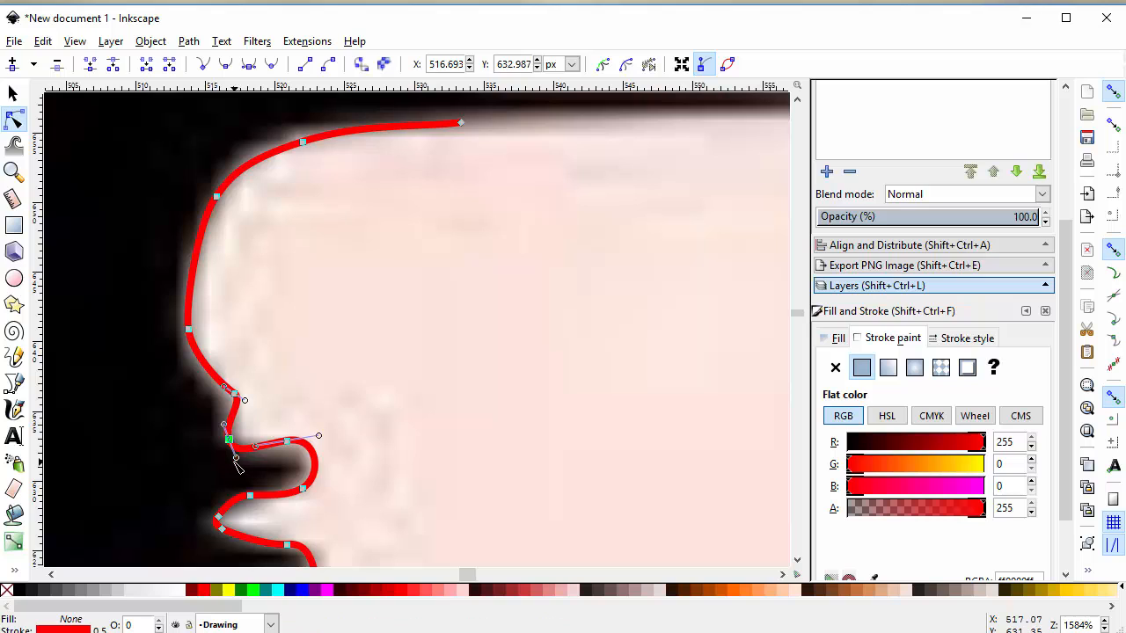
{"action": "left_click_drag", "start_coordinate": [243, 401], "coordinate": [232, 390]}
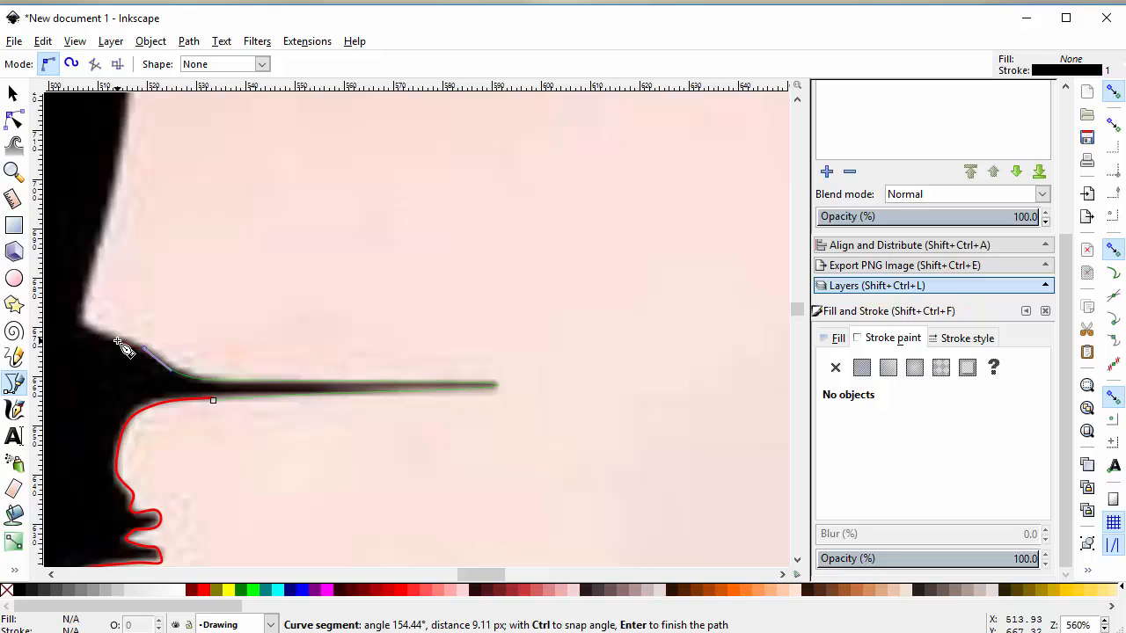
Trace the slope above the long thin spike to the corner at the moon's edge and finish the path at about X 506
{"action": "left_click_drag", "start_coordinate": [116, 341], "coordinate": [83, 317]}
{"action": "left_click", "coordinate": [83, 305]}
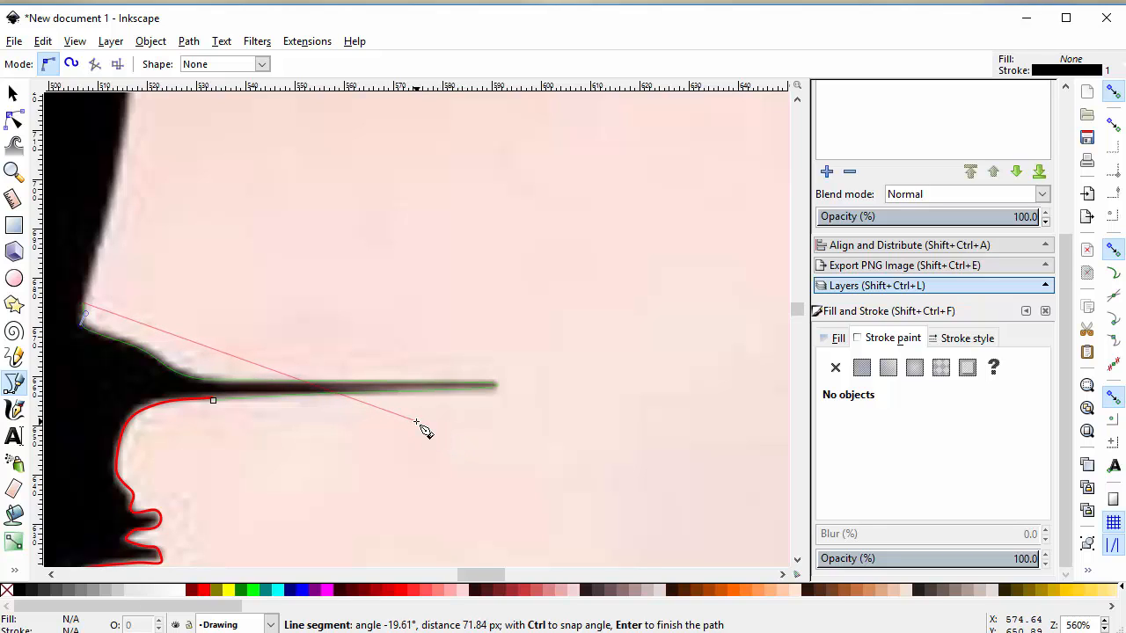
{"action": "key", "text": "Return"}
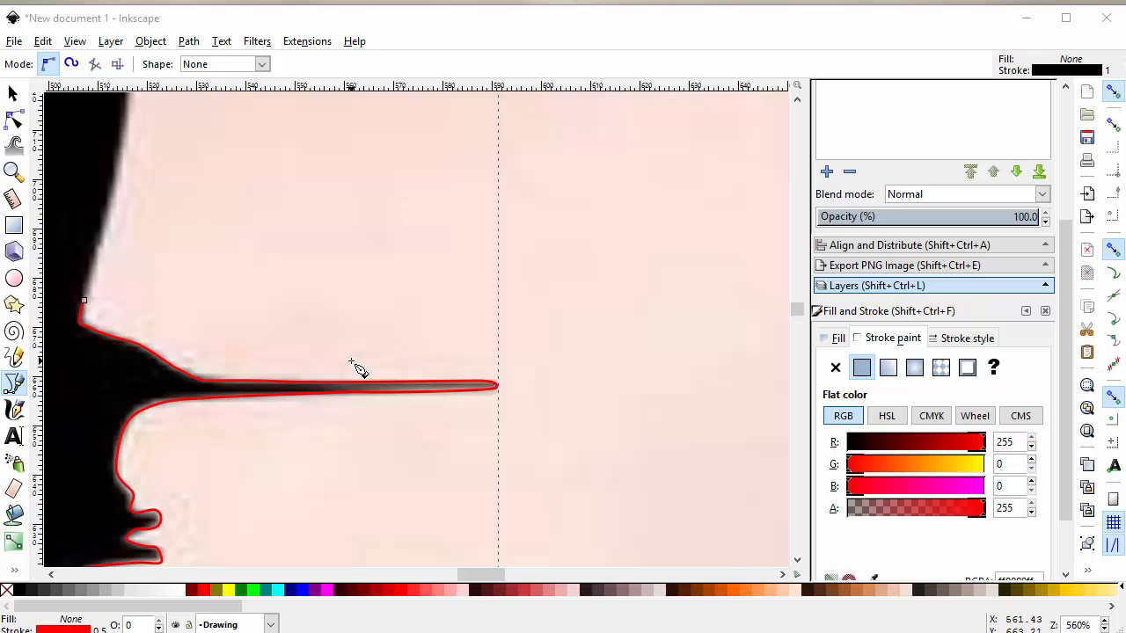
Examine the whole traced outline and its nodes against the mermaid and moon artwork
{"action": "left_click", "coordinate": [332, 23]}
{"action": "key", "text": "minus"}
{"action": "key", "text": "minus"}
{"action": "key", "text": "minus"}
{"action": "key", "text": "minus"}
{"action": "key", "text": "minus"}
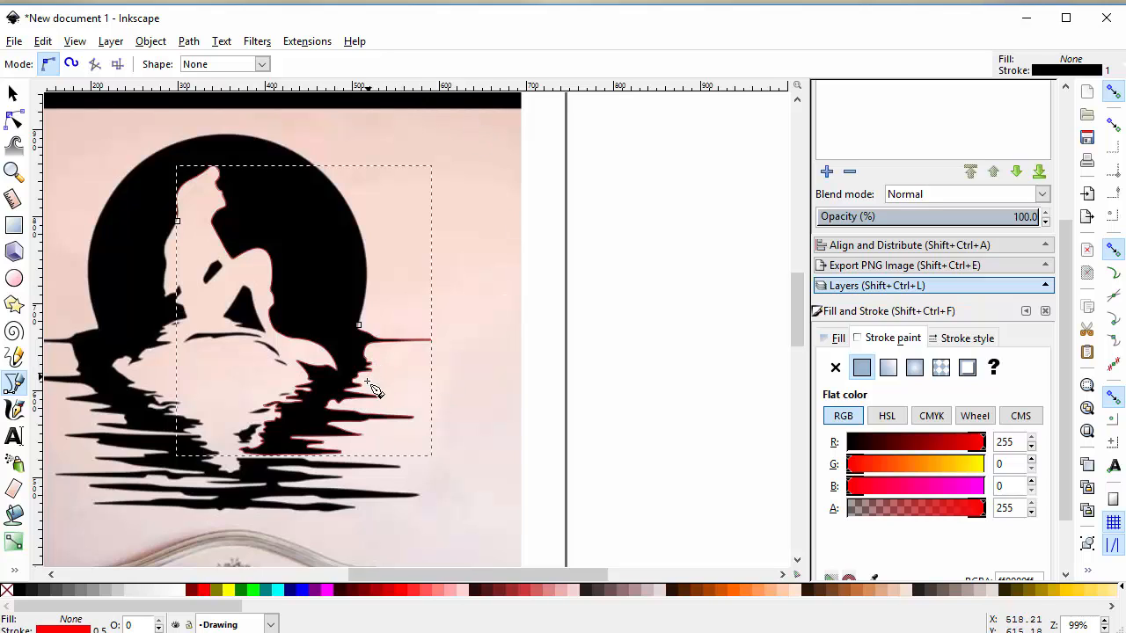
{"action": "left_click", "coordinate": [12, 93]}
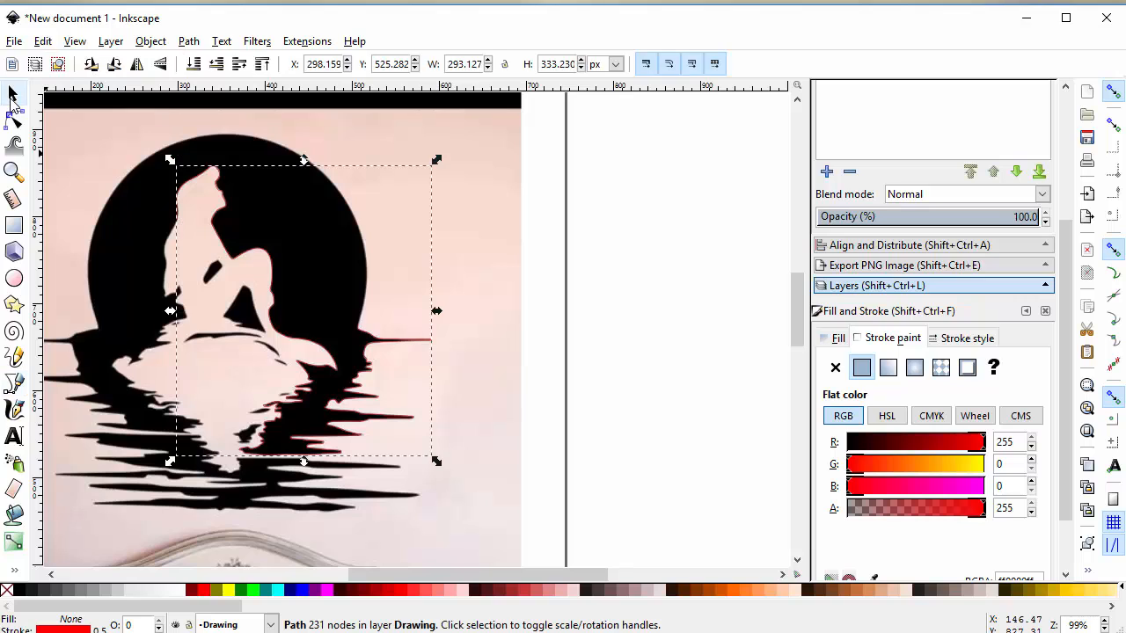
{"action": "left_click", "coordinate": [13, 120]}
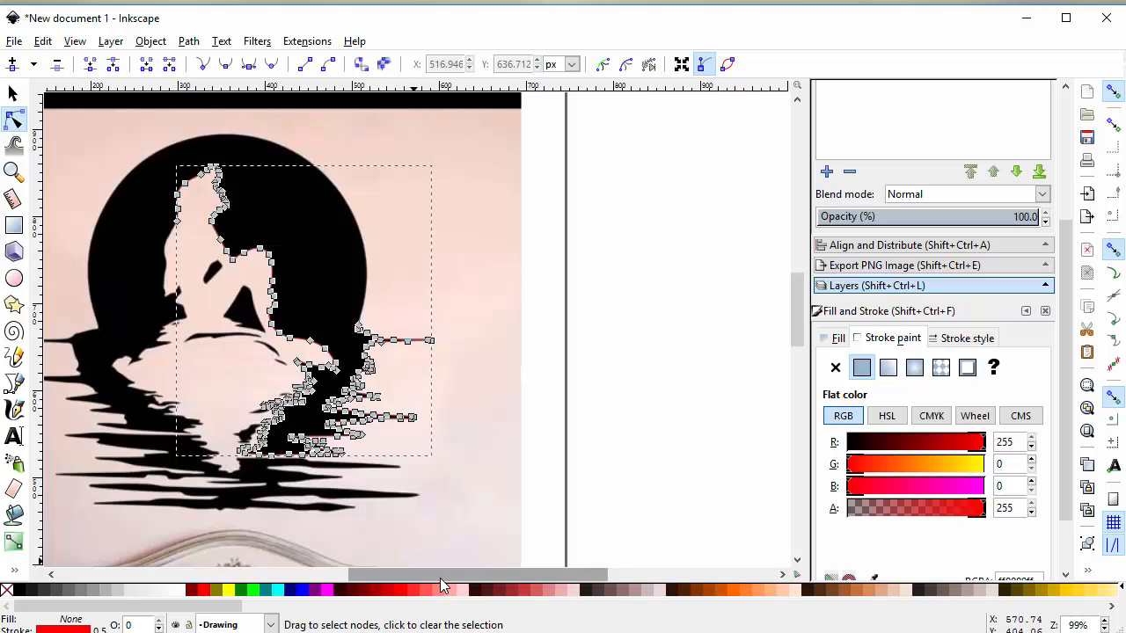
Extend the traced path around the moon's circumference from its right corner over the top to the left waterline and finish it
{"action": "left_click_drag", "start_coordinate": [439, 578], "coordinate": [386, 575]}
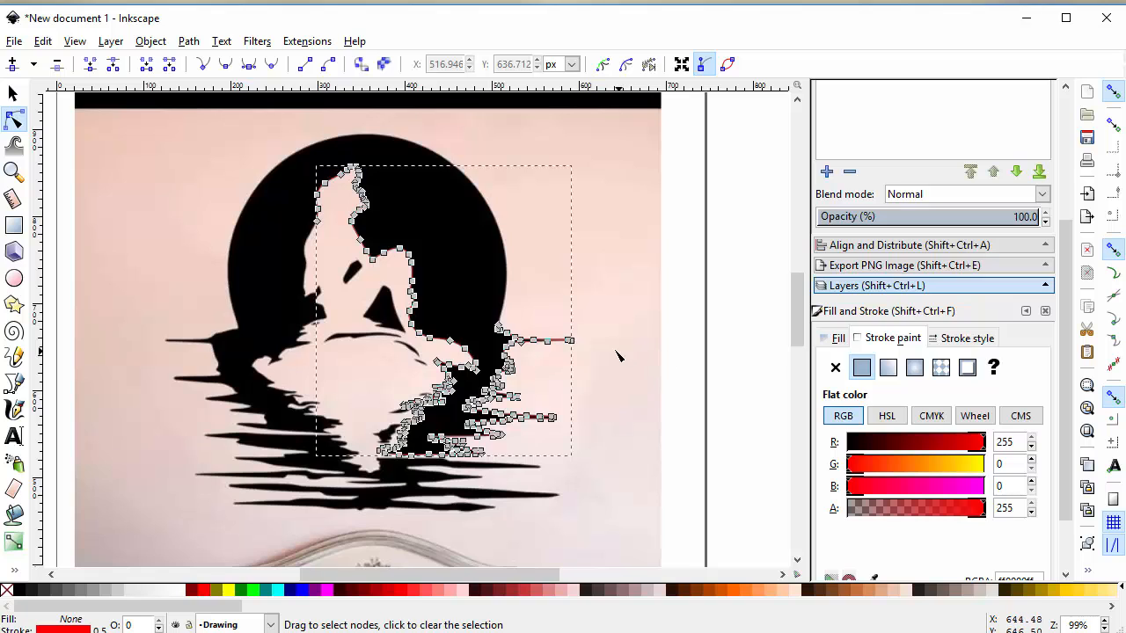
{"action": "key", "text": "plus"}
{"action": "scroll", "coordinate": [460, 337], "scroll_direction": "up", "scroll_amount": 2}
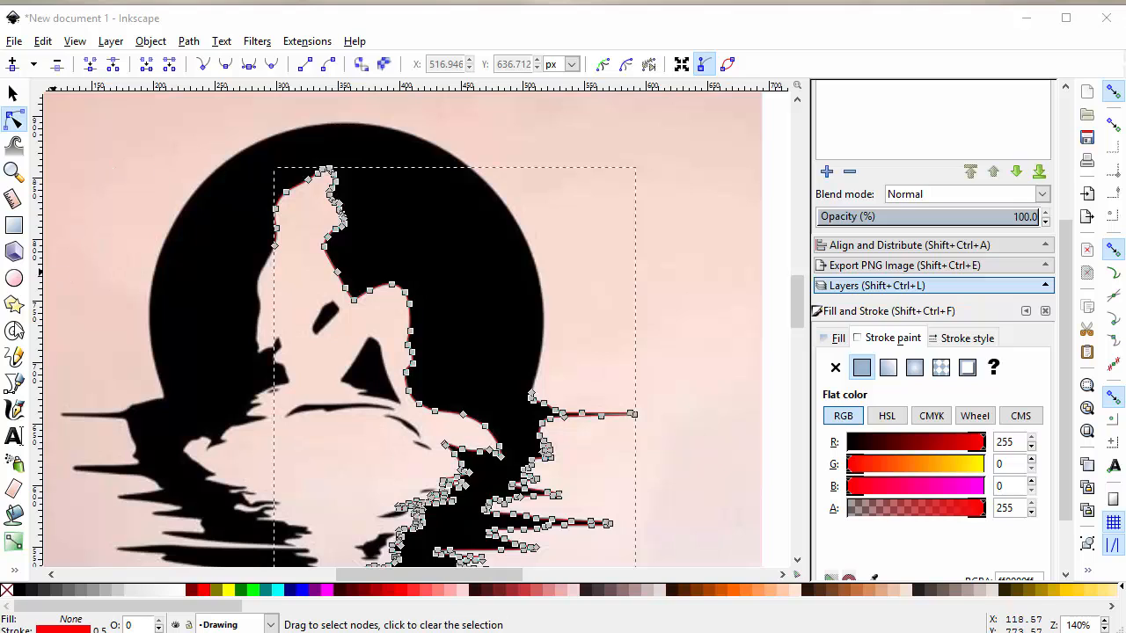
{"action": "left_click", "coordinate": [14, 384]}
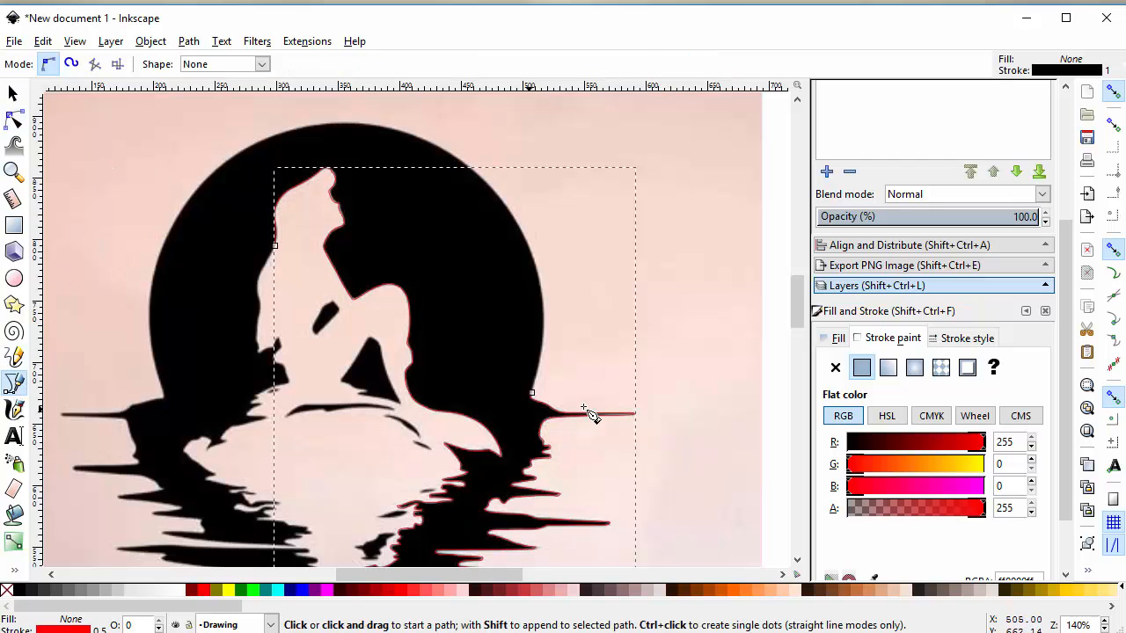
{"action": "left_click", "coordinate": [532, 394]}
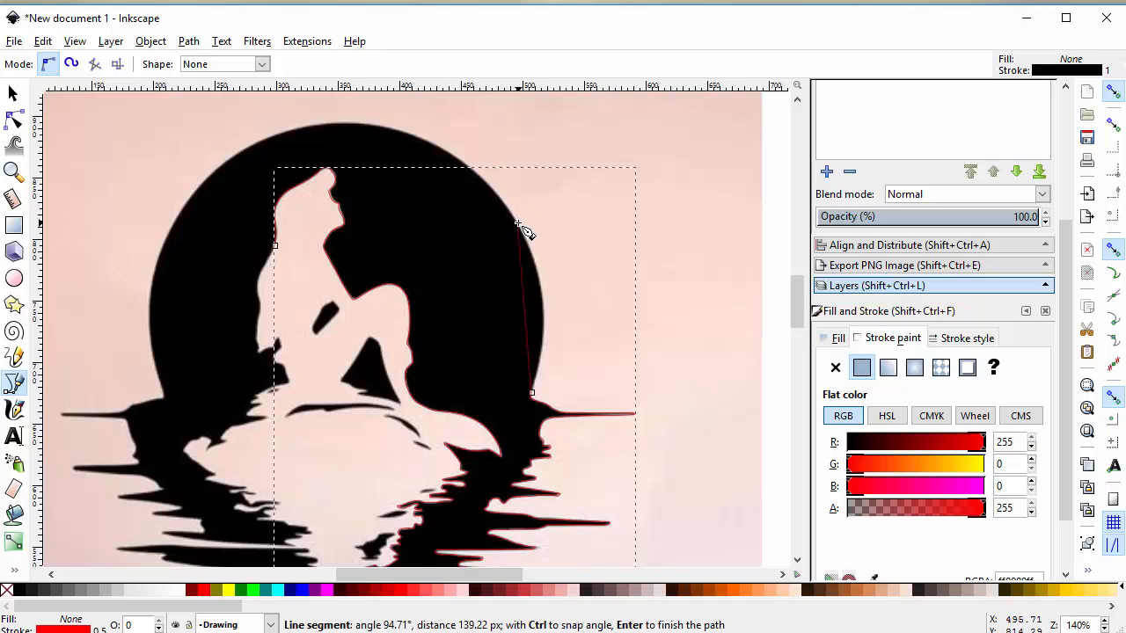
{"action": "left_click_drag", "start_coordinate": [519, 225], "coordinate": [475, 152]}
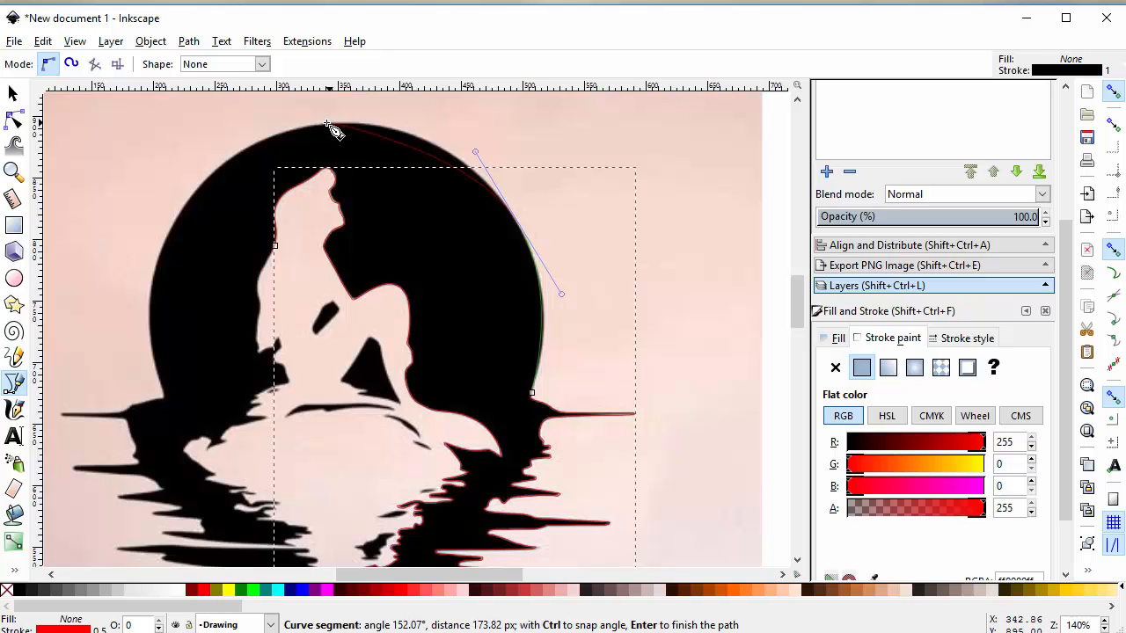
{"action": "left_click_drag", "start_coordinate": [327, 124], "coordinate": [270, 130]}
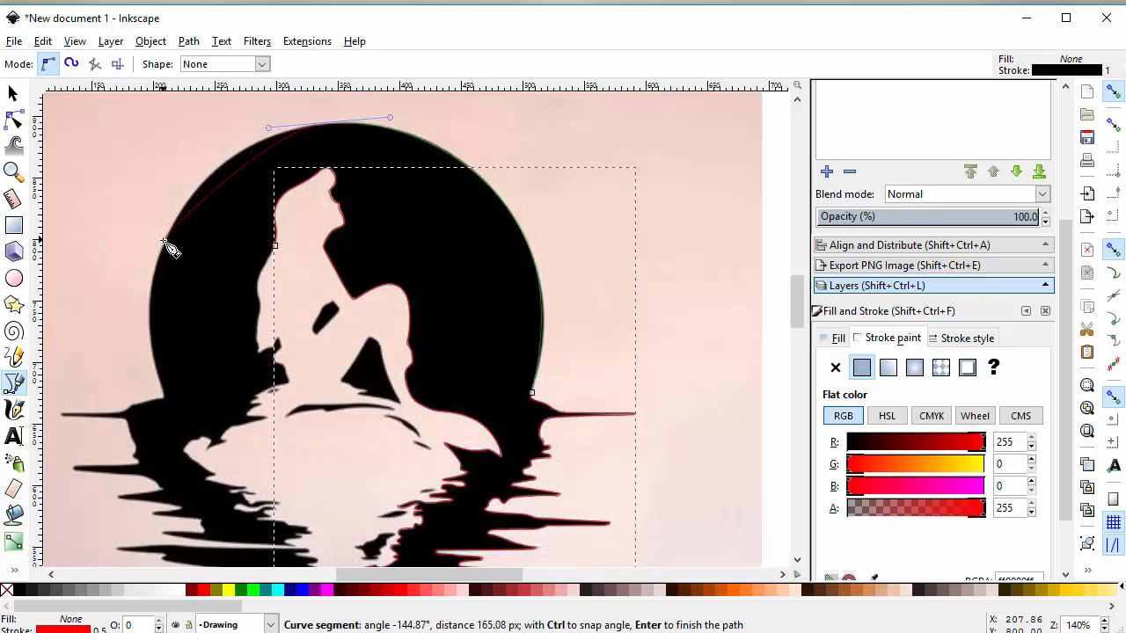
{"action": "left_click_drag", "start_coordinate": [164, 242], "coordinate": [133, 314]}
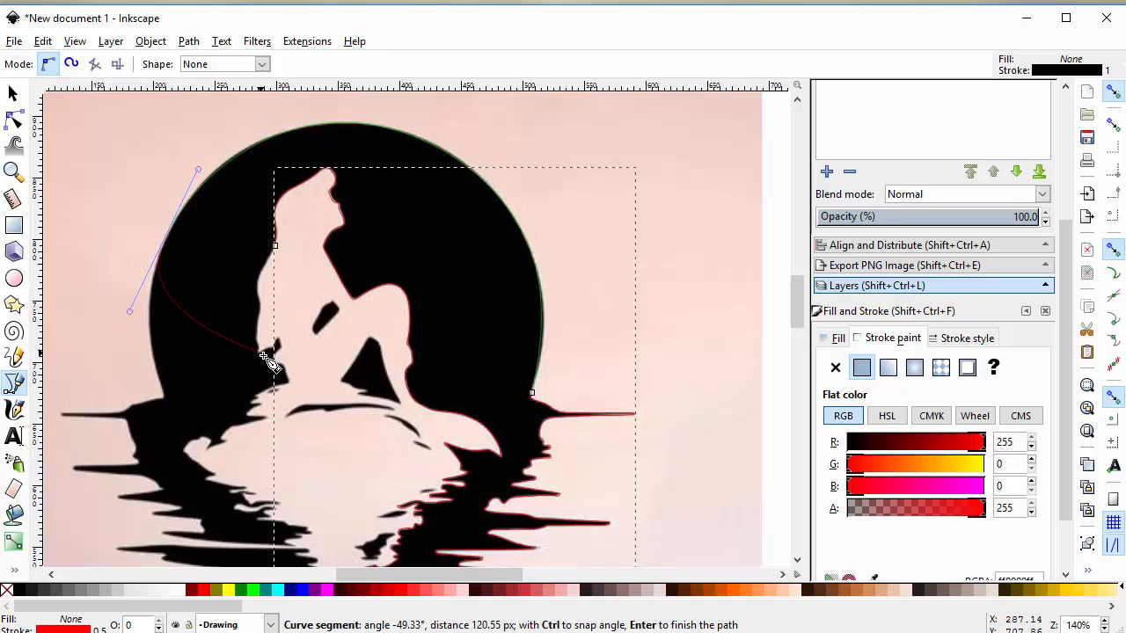
{"action": "left_click", "coordinate": [167, 396]}
{"action": "key", "text": "Return"}
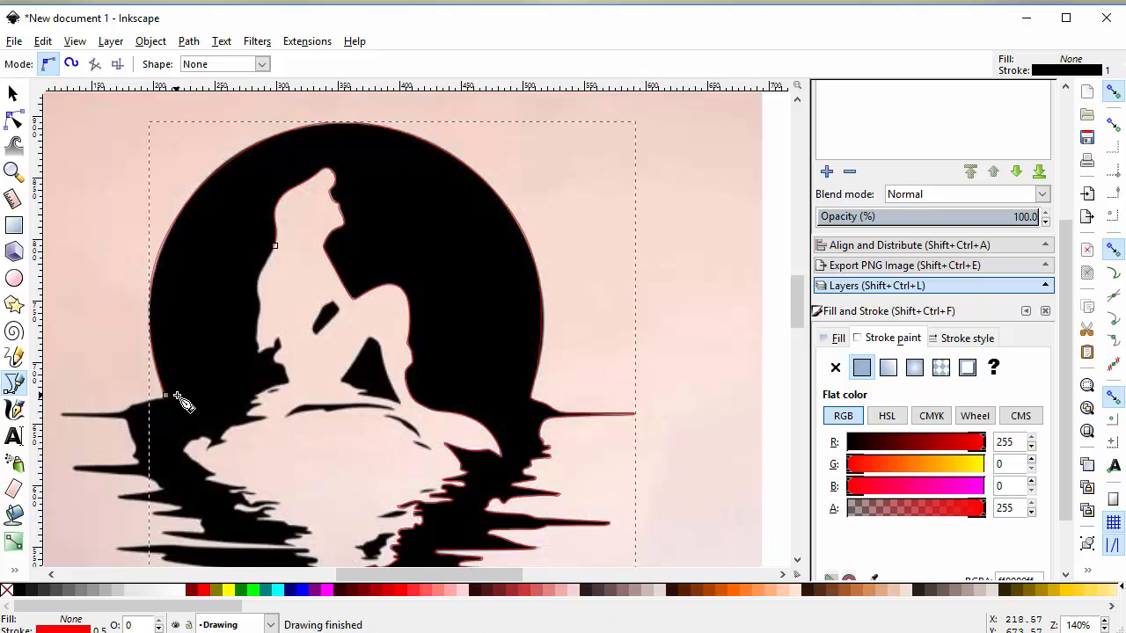
Fit the moon's left arc to the artwork by moving its node to X 207.265, Y 793.903 and adjusting its handle
{"action": "left_click", "coordinate": [19, 121]}
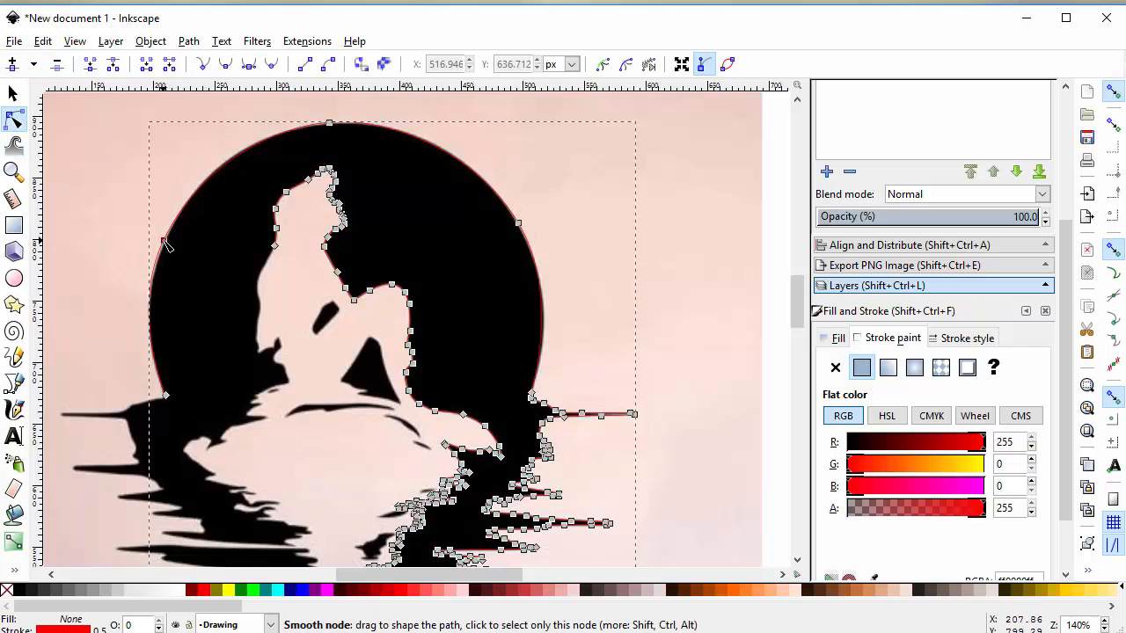
{"action": "mouse_move", "coordinate": [163, 241]}
{"action": "left_mouse_down"}
{"action": "mouse_move", "coordinate": [173, 232]}
{"action": "mouse_move", "coordinate": [166, 250]}
{"action": "left_mouse_up"}
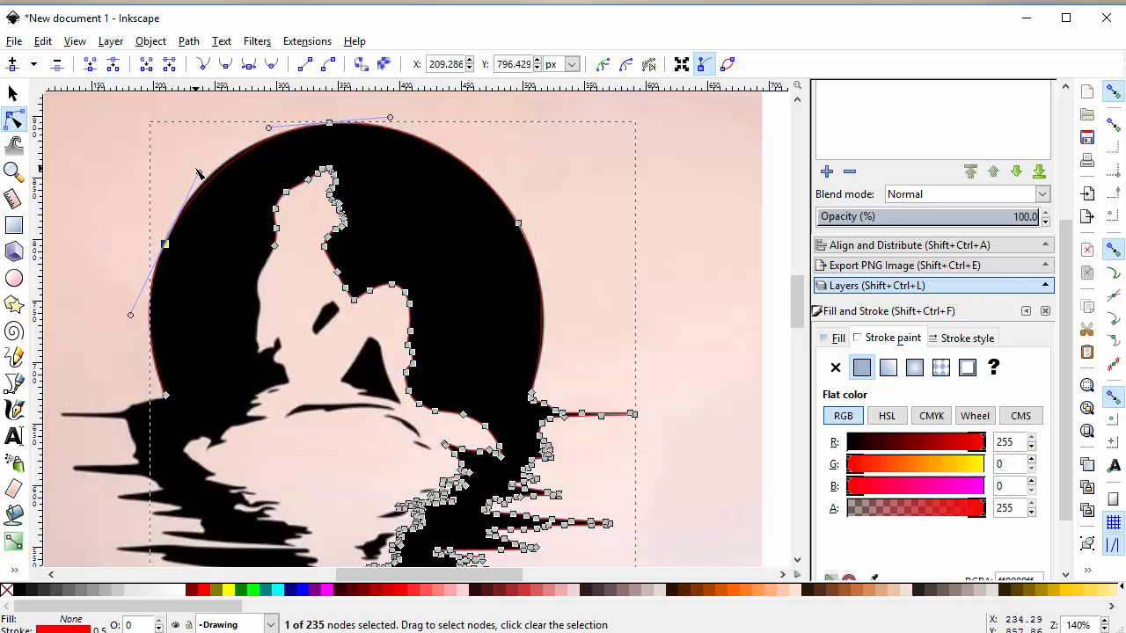
{"action": "left_click_drag", "start_coordinate": [202, 170], "coordinate": [201, 167]}
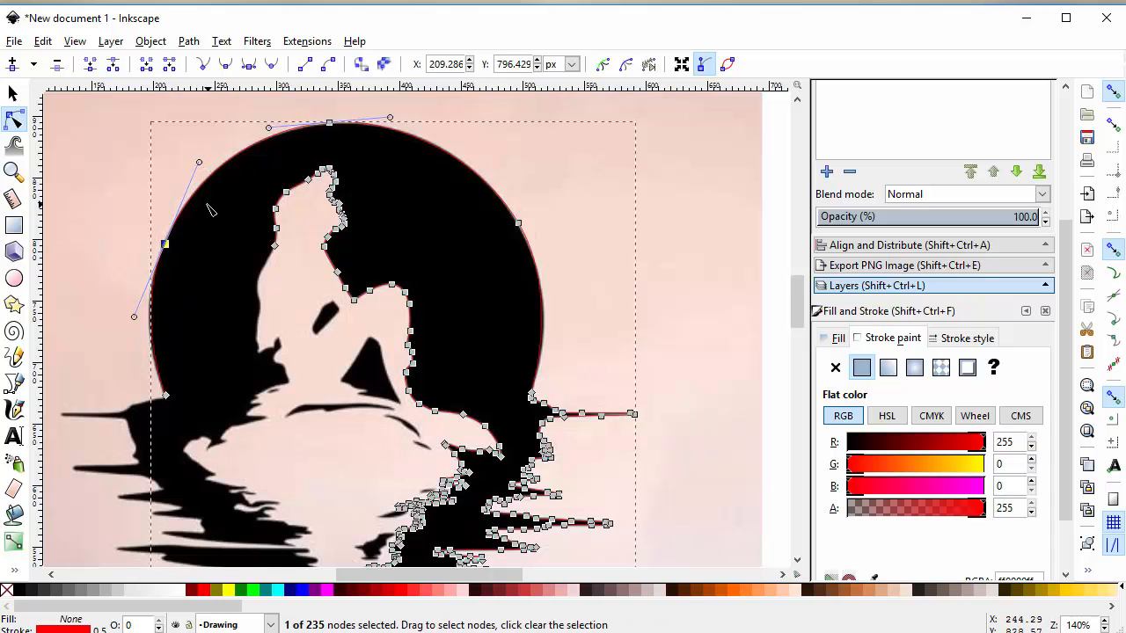
{"action": "key", "text": "plus"}
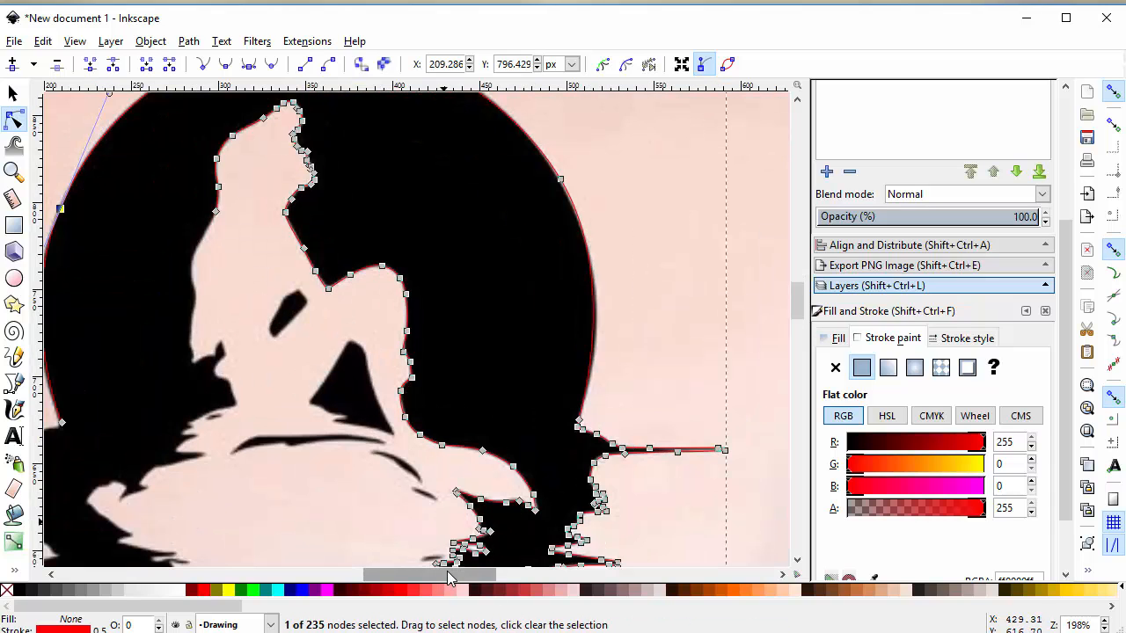
{"action": "left_click_drag", "start_coordinate": [447, 573], "coordinate": [418, 574]}
{"action": "scroll", "coordinate": [379, 517], "scroll_direction": "up", "scroll_amount": 1}
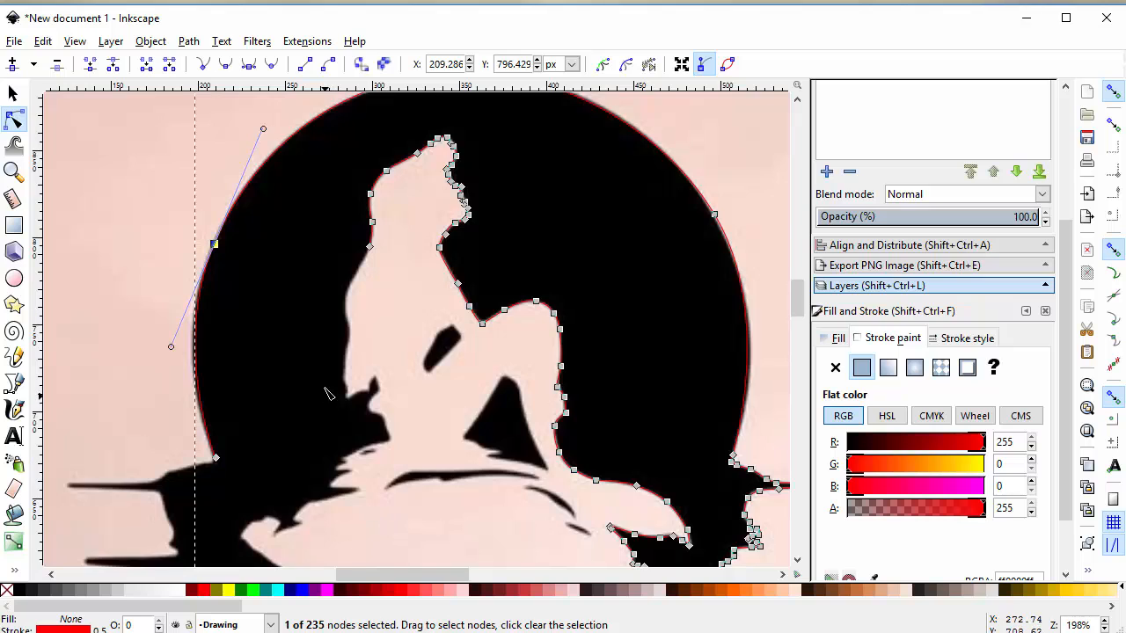
{"action": "scroll", "coordinate": [327, 391], "scroll_direction": "up", "scroll_amount": 2}
{"action": "left_click_drag", "start_coordinate": [216, 314], "coordinate": [214, 320]}
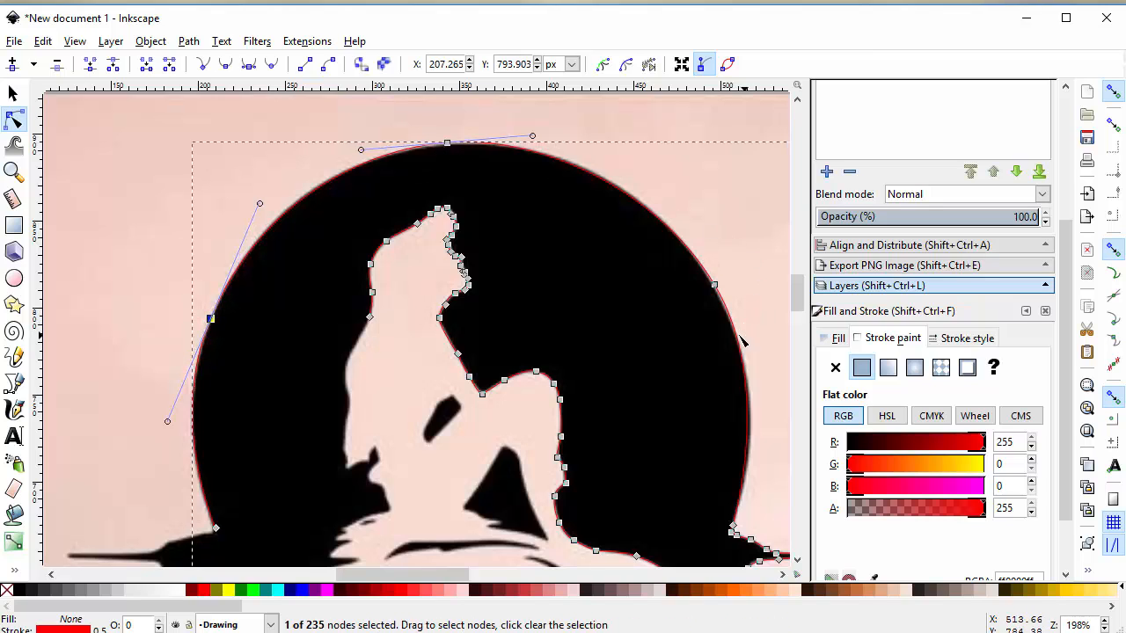
Refine the moon's right arc with its node at X 497.944, Y 809.026, and move the top node to X 340.837, Y 893.990
{"action": "left_click", "coordinate": [714, 285]}
{"action": "left_click_drag", "start_coordinate": [714, 285], "coordinate": [722, 300]}
{"action": "left_click_drag", "start_coordinate": [657, 193], "coordinate": [657, 181]}
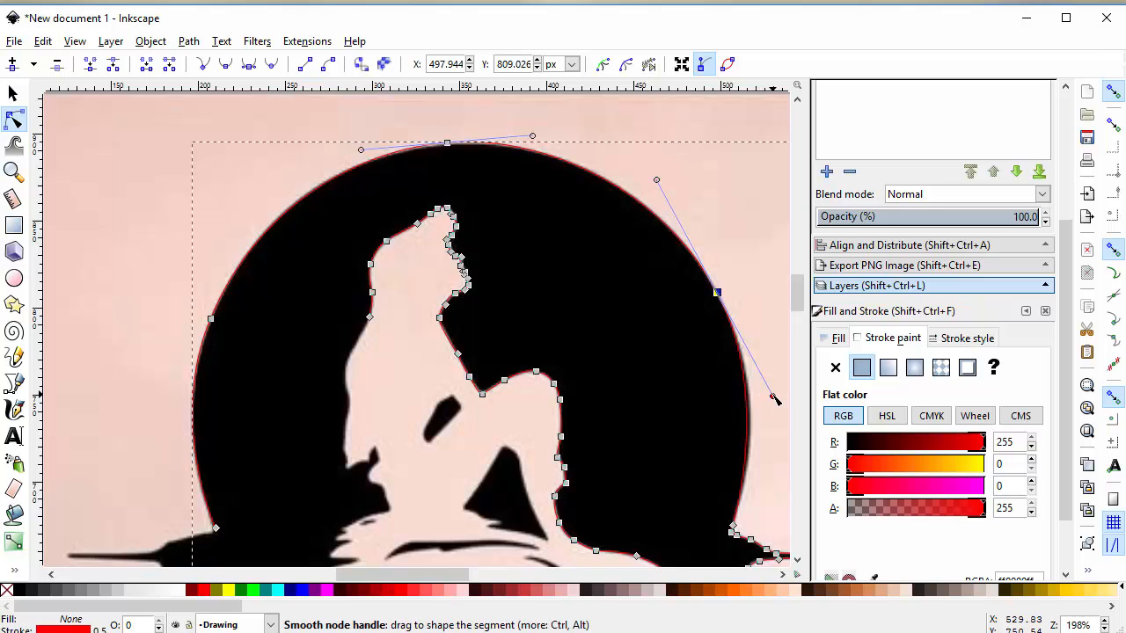
{"action": "left_click_drag", "start_coordinate": [773, 397], "coordinate": [776, 404]}
{"action": "left_click_drag", "start_coordinate": [449, 150], "coordinate": [448, 151]}
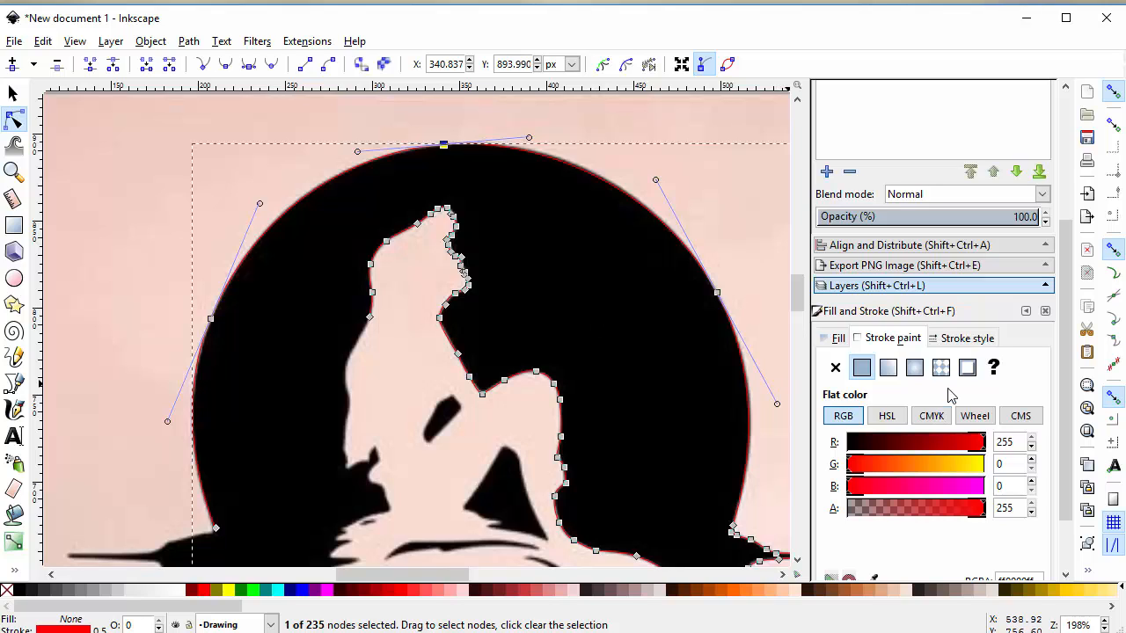
Fill the traced path with flat black and hide the Background layer to inspect the silhouette on its own
{"action": "left_click", "coordinate": [837, 339]}
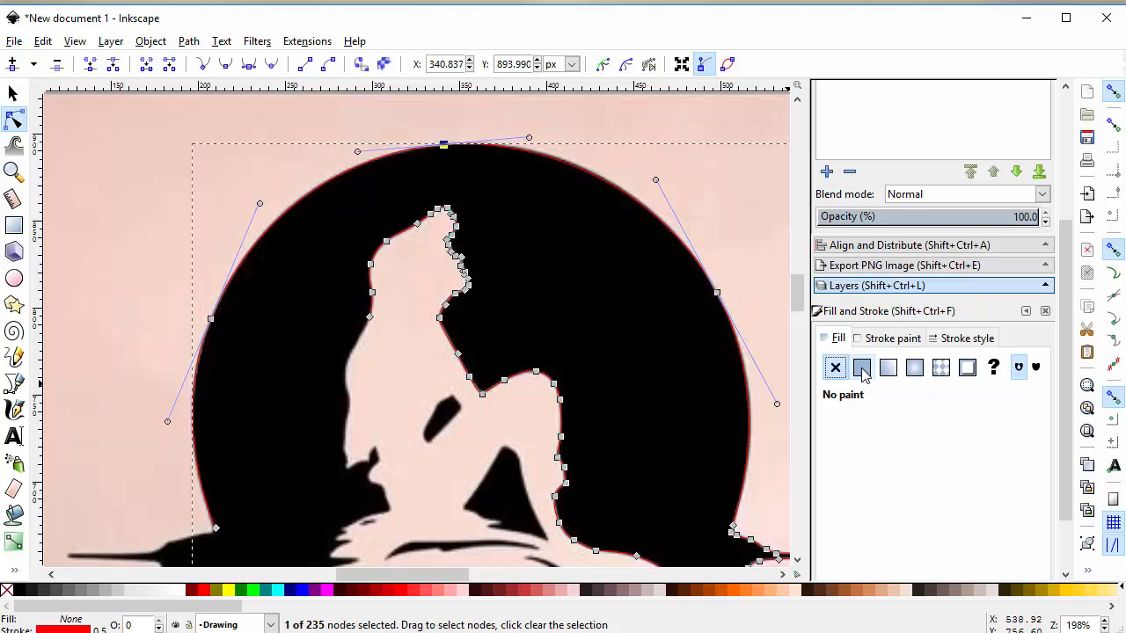
{"action": "left_click", "coordinate": [862, 369]}
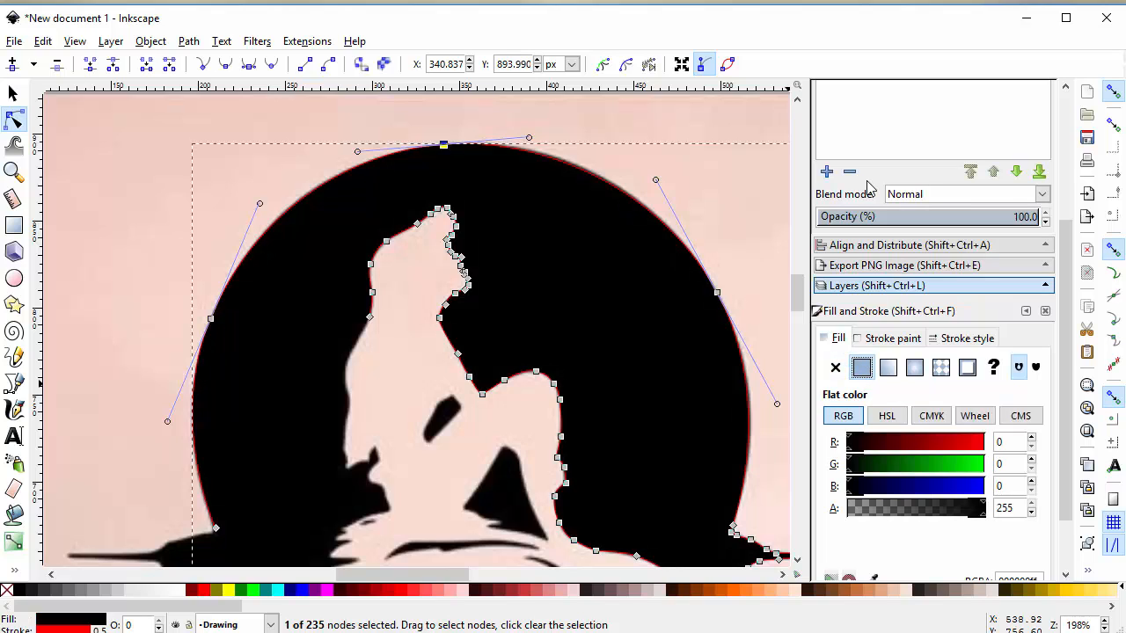
{"action": "left_click_drag", "start_coordinate": [1071, 271], "coordinate": [1071, 146]}
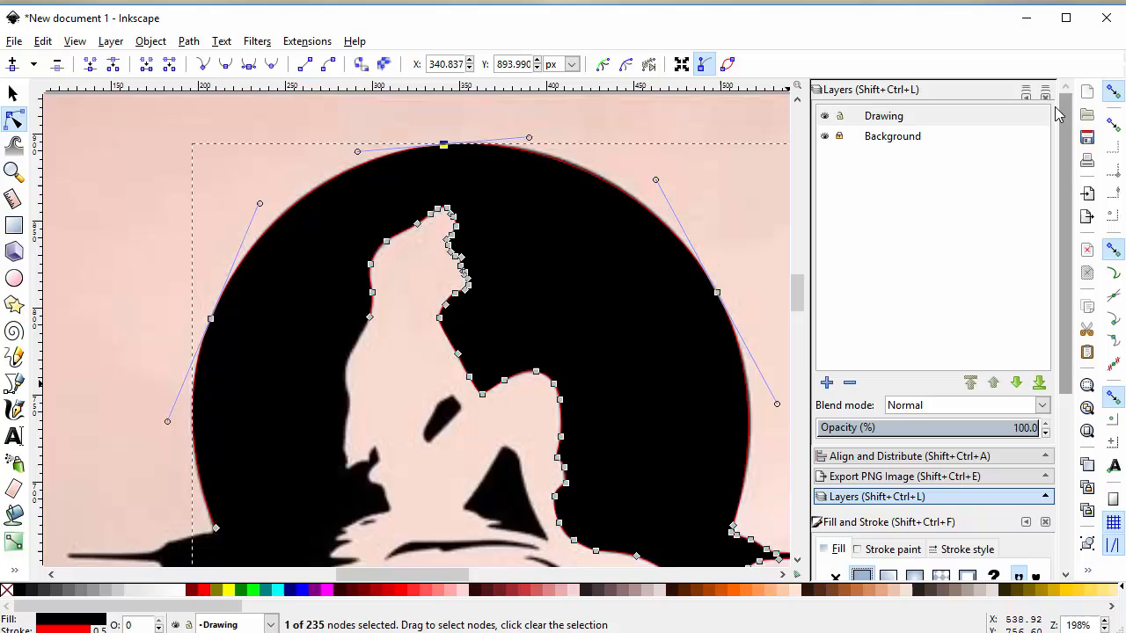
{"action": "left_click", "coordinate": [825, 137]}
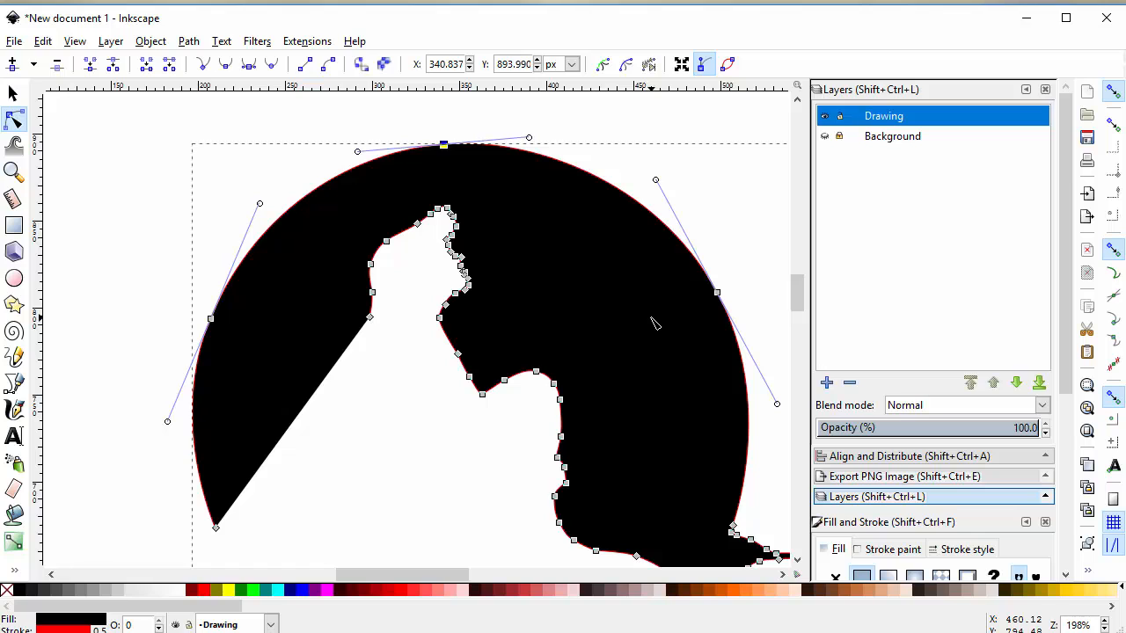
{"action": "type", "text": "-"}
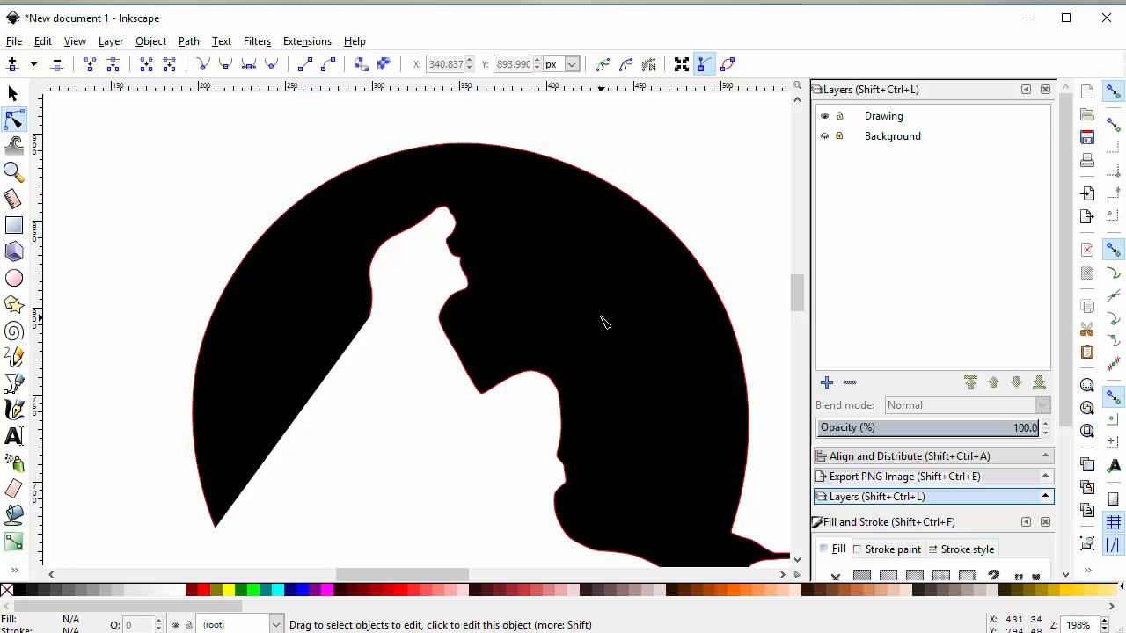
{"action": "left_click", "coordinate": [482, 378]}
{"action": "key", "text": "minus"}
{"action": "key", "text": "minus"}
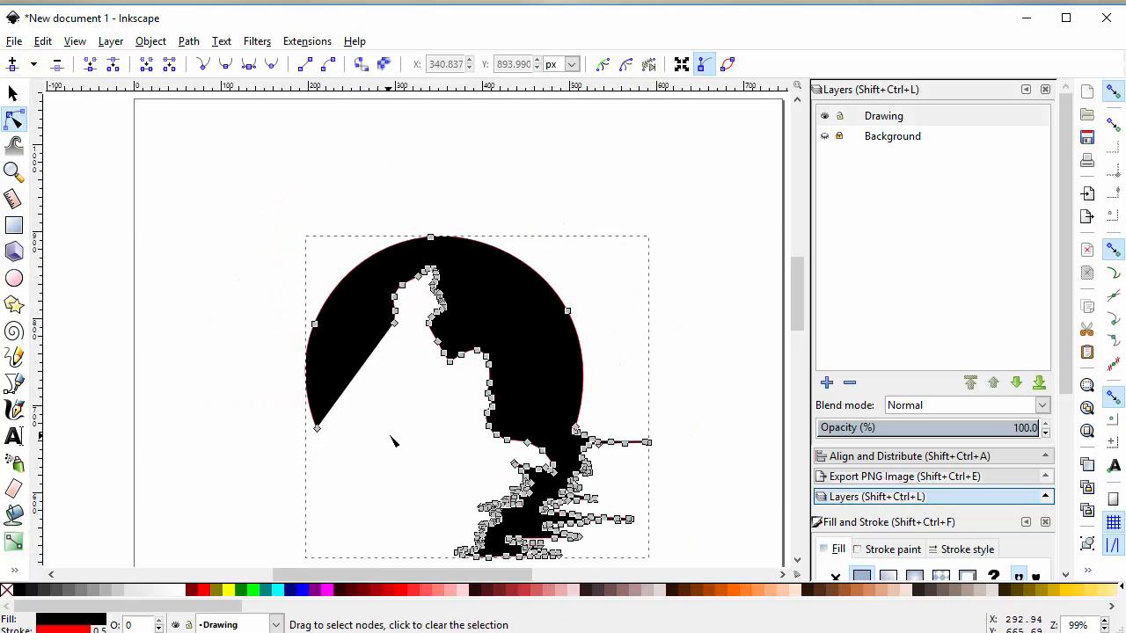
{"action": "left_click", "coordinate": [406, 453]}
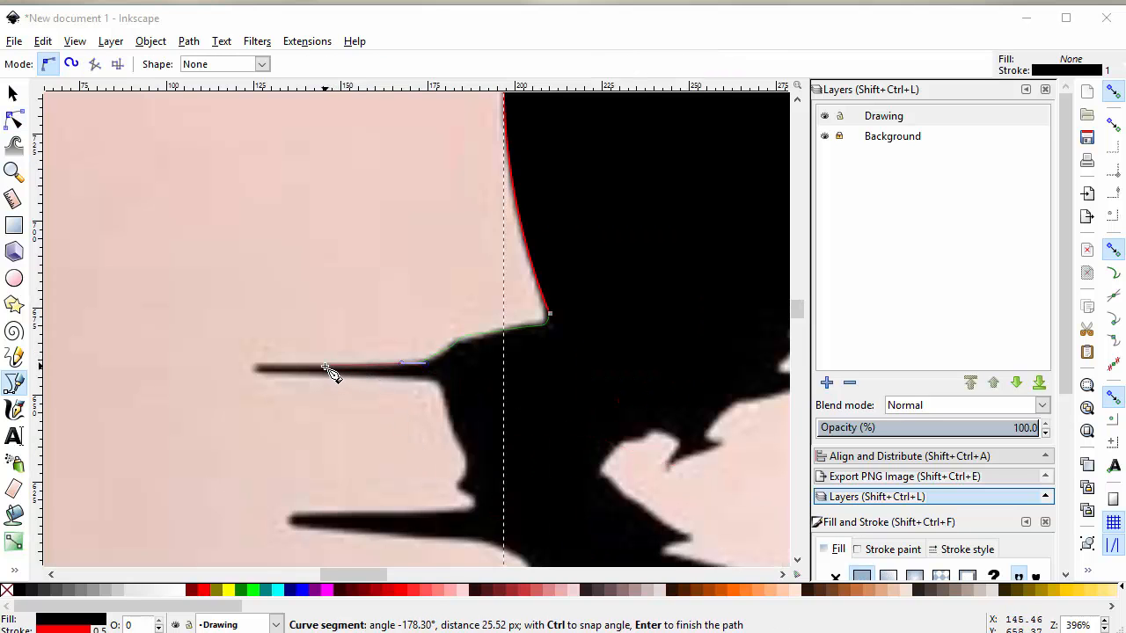
Continue the outline around the long thin spike at the moon's left waterline and along the spike below it
{"action": "left_click_drag", "start_coordinate": [321, 365], "coordinate": [304, 365]}
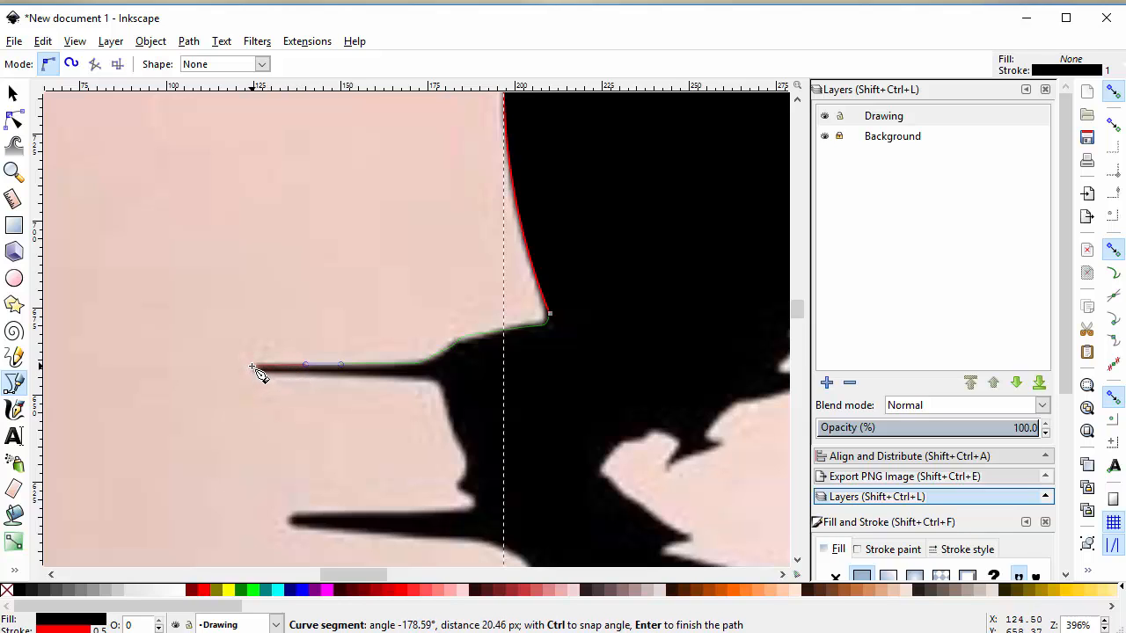
{"action": "left_click_drag", "start_coordinate": [255, 369], "coordinate": [444, 515]}
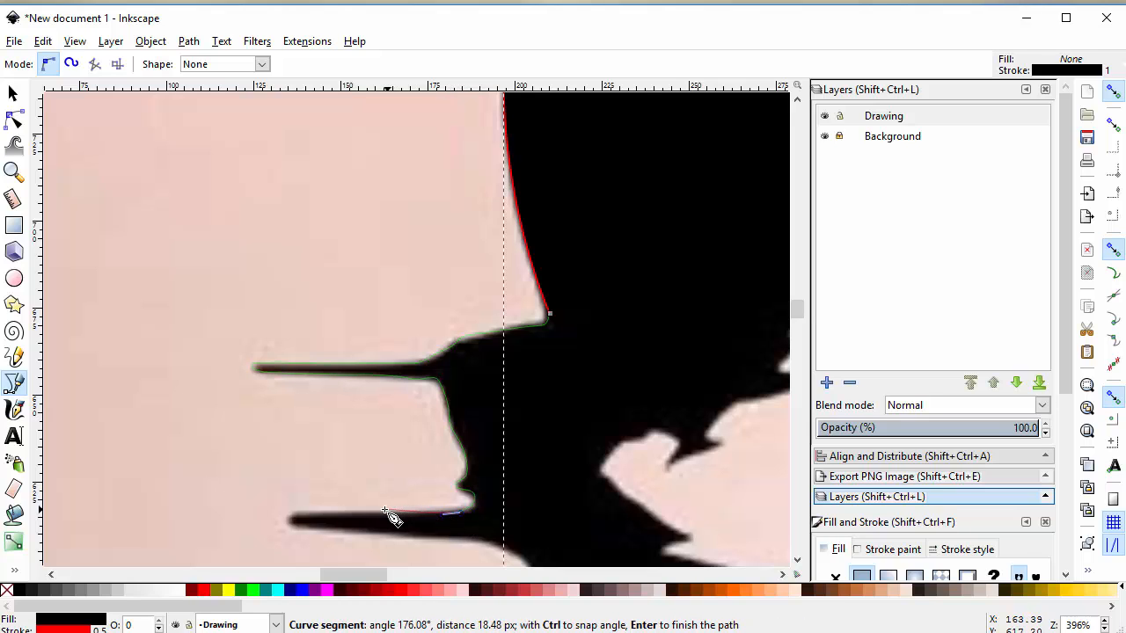
{"action": "left_click_drag", "start_coordinate": [374, 514], "coordinate": [508, 557]}
Trace the underside of the lowest spike in the upper-left reflection to its pointed inner tip and around the small notch above it
{"action": "scroll", "coordinate": [554, 545], "scroll_direction": "down", "scroll_amount": 2}
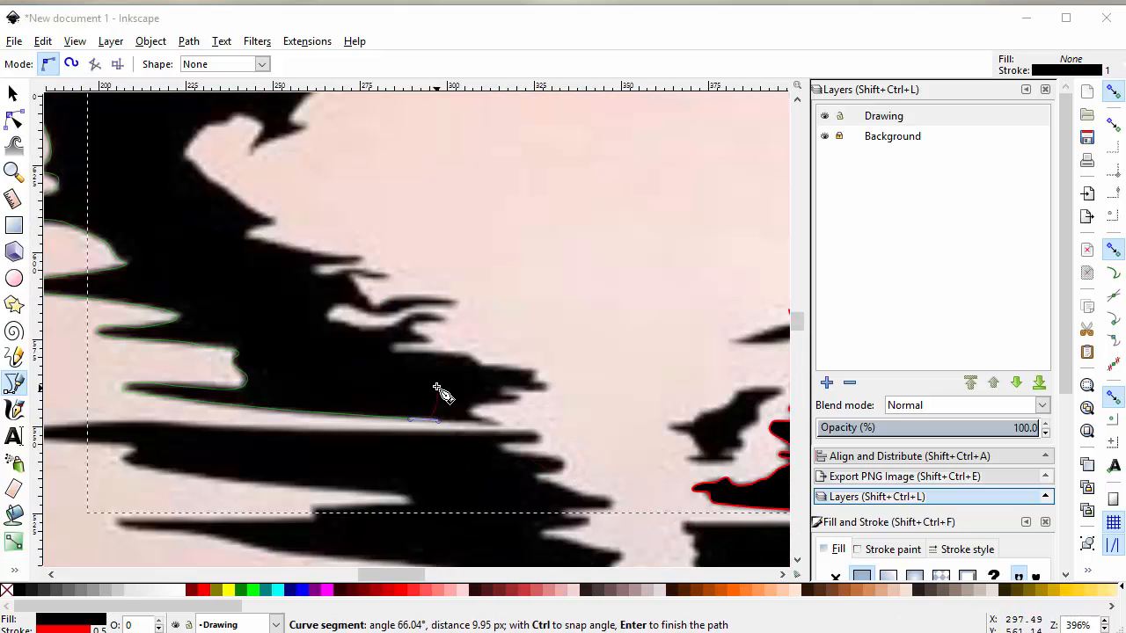
{"action": "scroll", "coordinate": [435, 385], "scroll_direction": "down", "scroll_amount": 5}
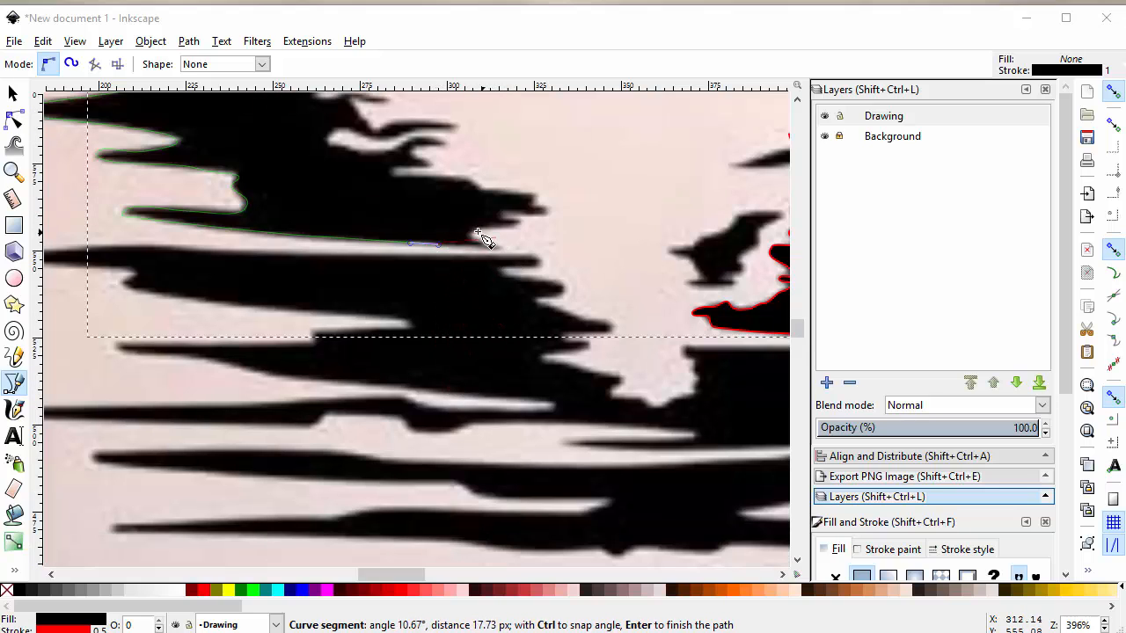
{"action": "scroll", "coordinate": [523, 312], "scroll_direction": "up", "scroll_amount": 1}
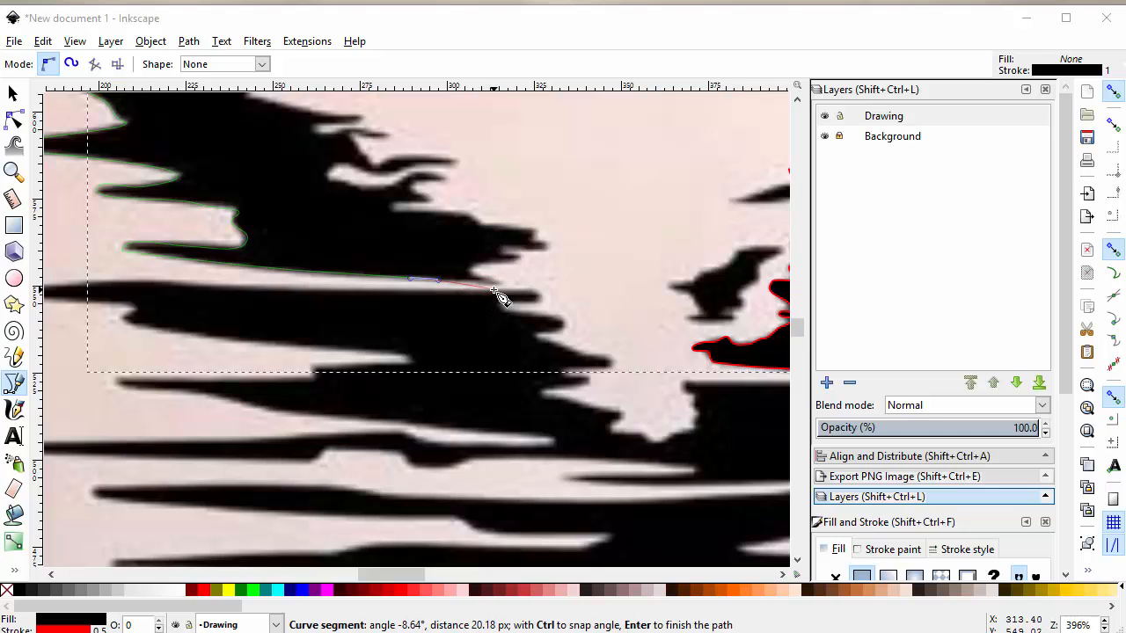
{"action": "scroll", "coordinate": [526, 318], "scroll_direction": "up", "scroll_amount": 2}
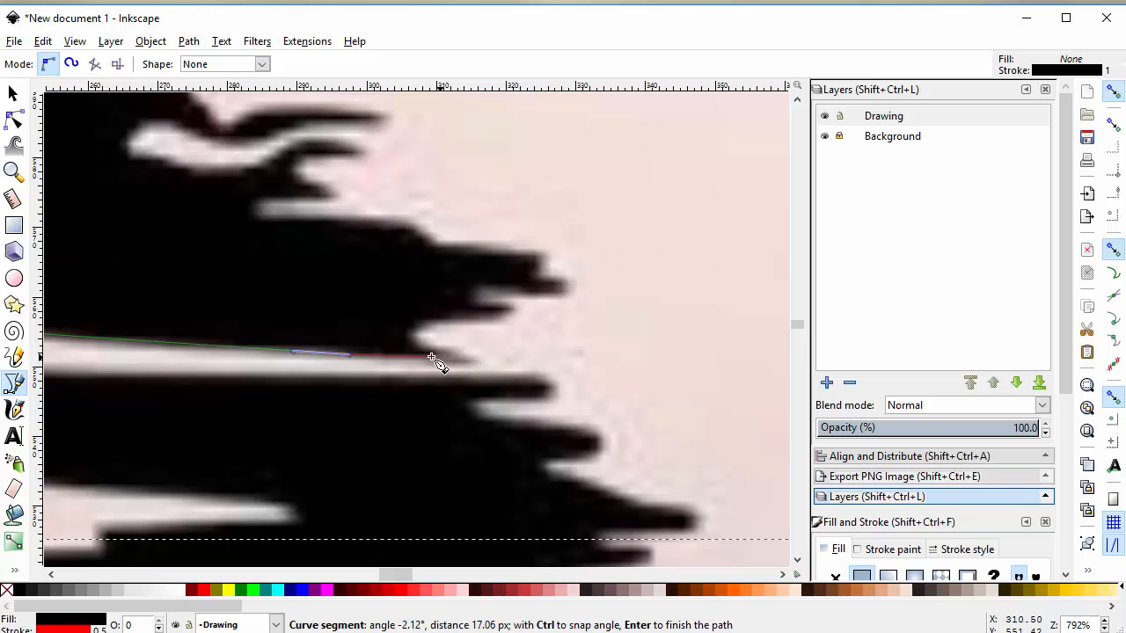
{"action": "left_click_drag", "start_coordinate": [423, 360], "coordinate": [484, 359]}
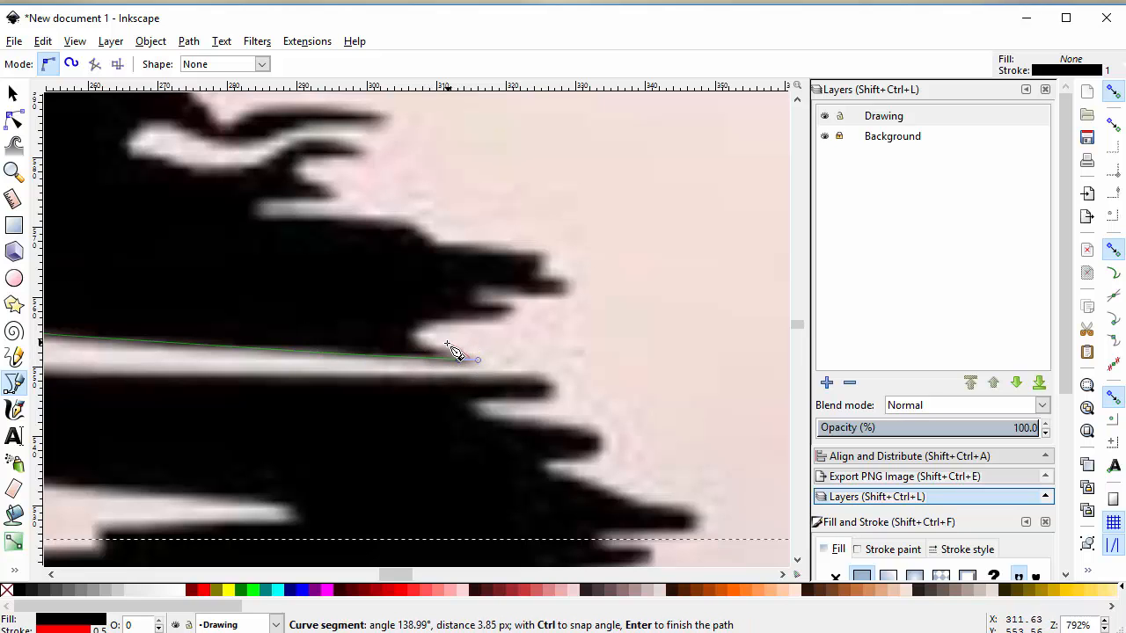
{"action": "left_click_drag", "start_coordinate": [409, 332], "coordinate": [421, 327]}
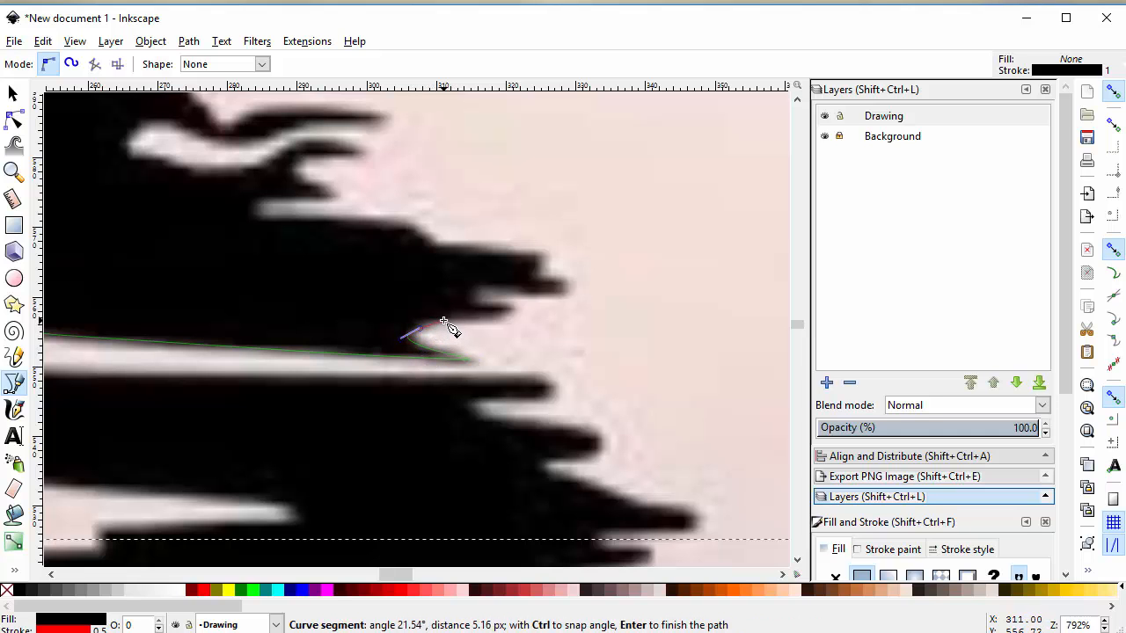
Continue the outline up the mermaid's lower back and around the small pointed black spike to the lower tip of her hair
{"action": "scroll", "coordinate": [443, 323], "scroll_direction": "down", "scroll_amount": 4}
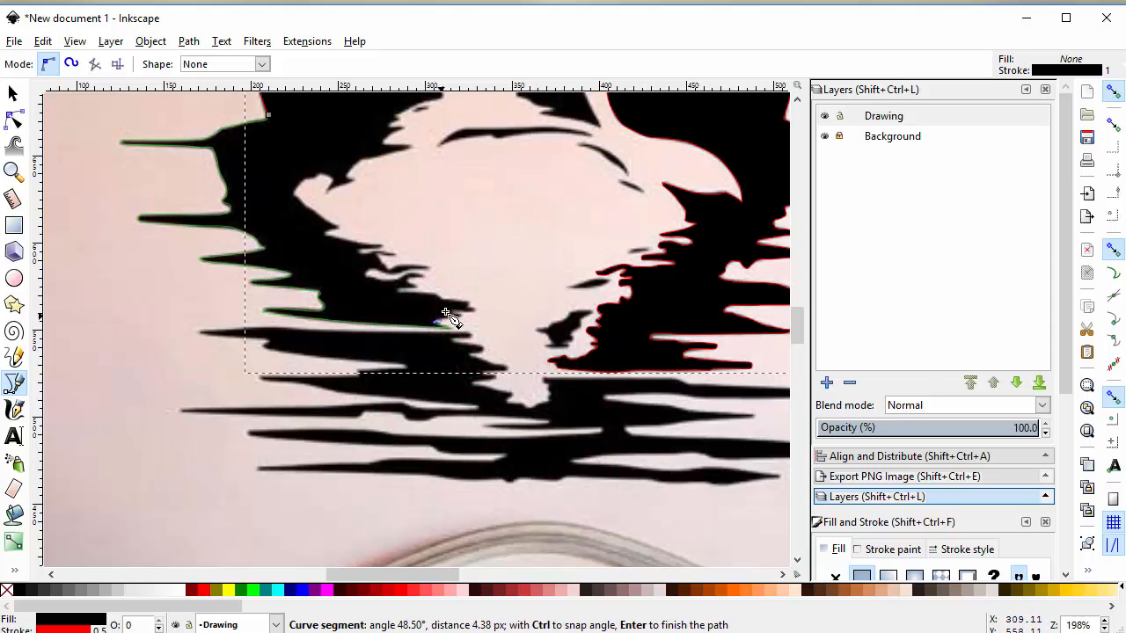
{"action": "scroll", "coordinate": [451, 330], "scroll_direction": "down", "scroll_amount": 1}
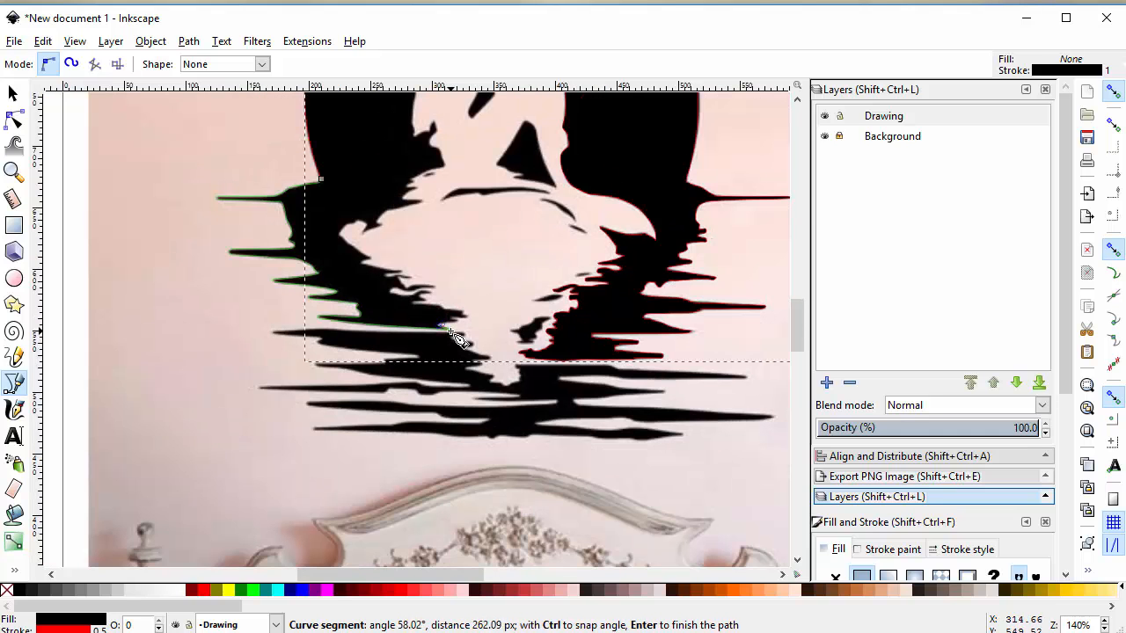
{"action": "scroll", "coordinate": [453, 335], "scroll_direction": "up", "scroll_amount": 4}
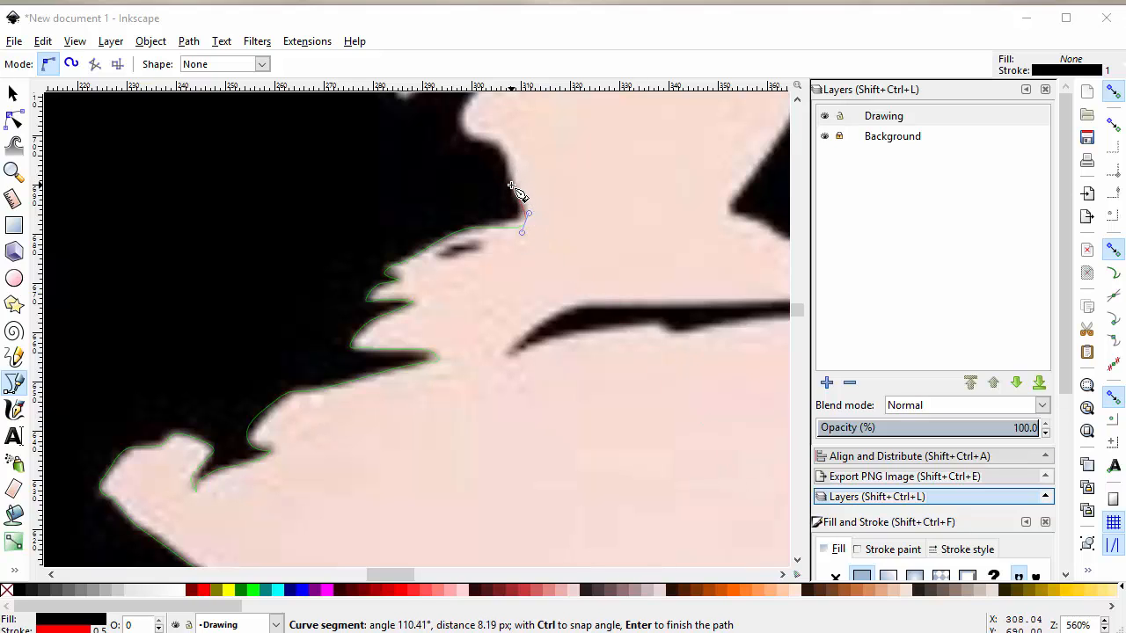
{"action": "left_click_drag", "start_coordinate": [513, 183], "coordinate": [504, 156]}
{"action": "scroll", "coordinate": [506, 162], "scroll_direction": "up", "scroll_amount": 3}
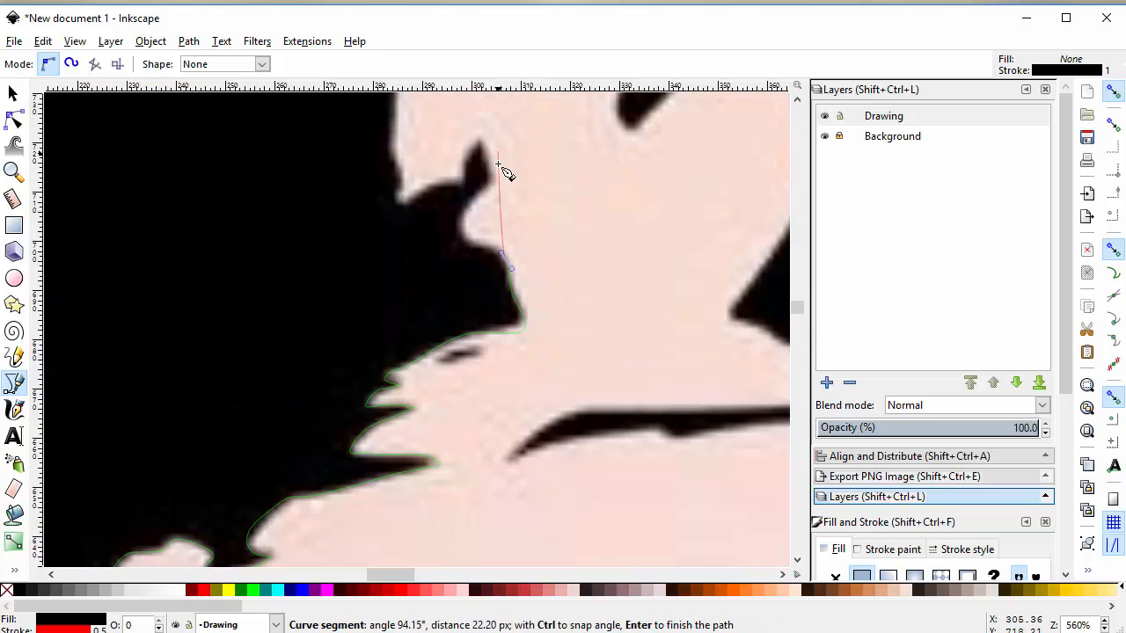
{"action": "left_click_drag", "start_coordinate": [475, 249], "coordinate": [494, 174]}
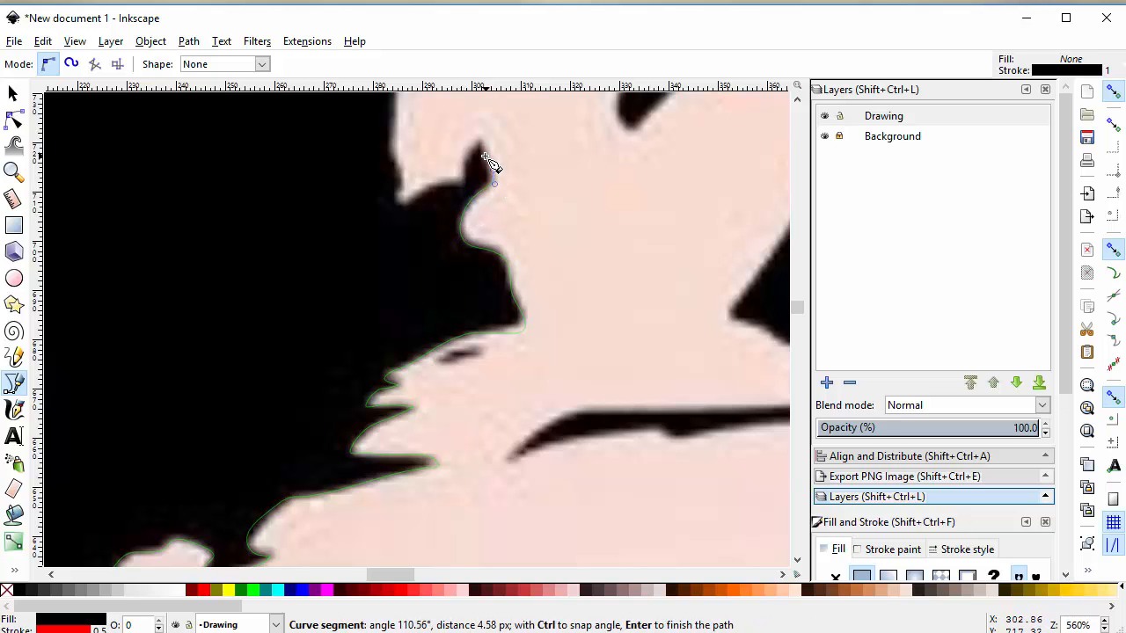
{"action": "left_click", "coordinate": [482, 151]}
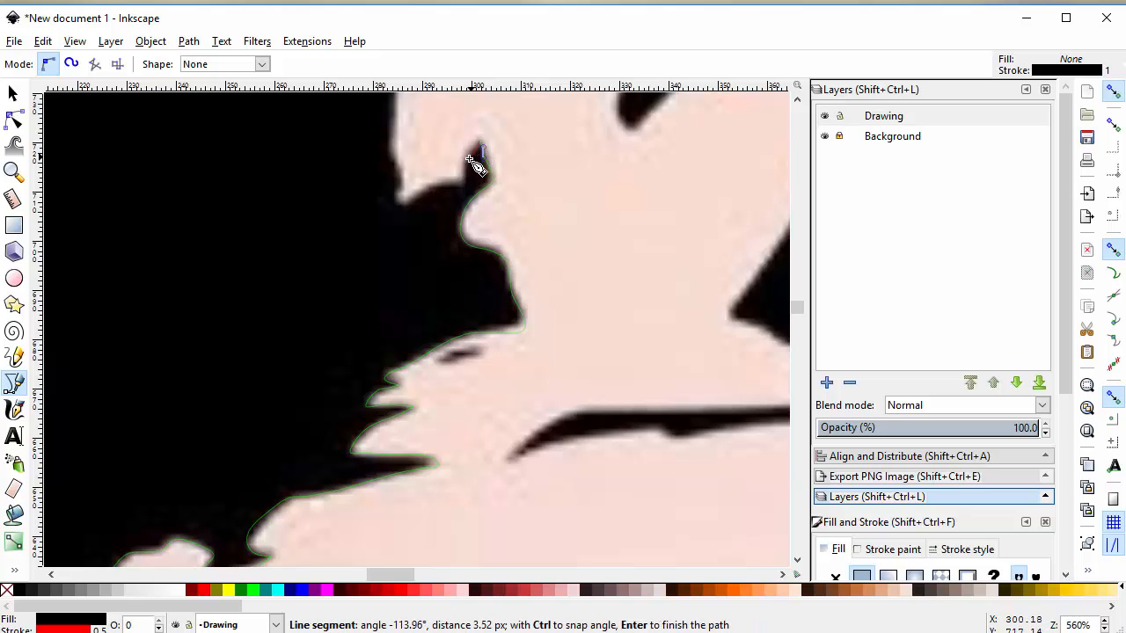
{"action": "left_click_drag", "start_coordinate": [473, 169], "coordinate": [401, 205]}
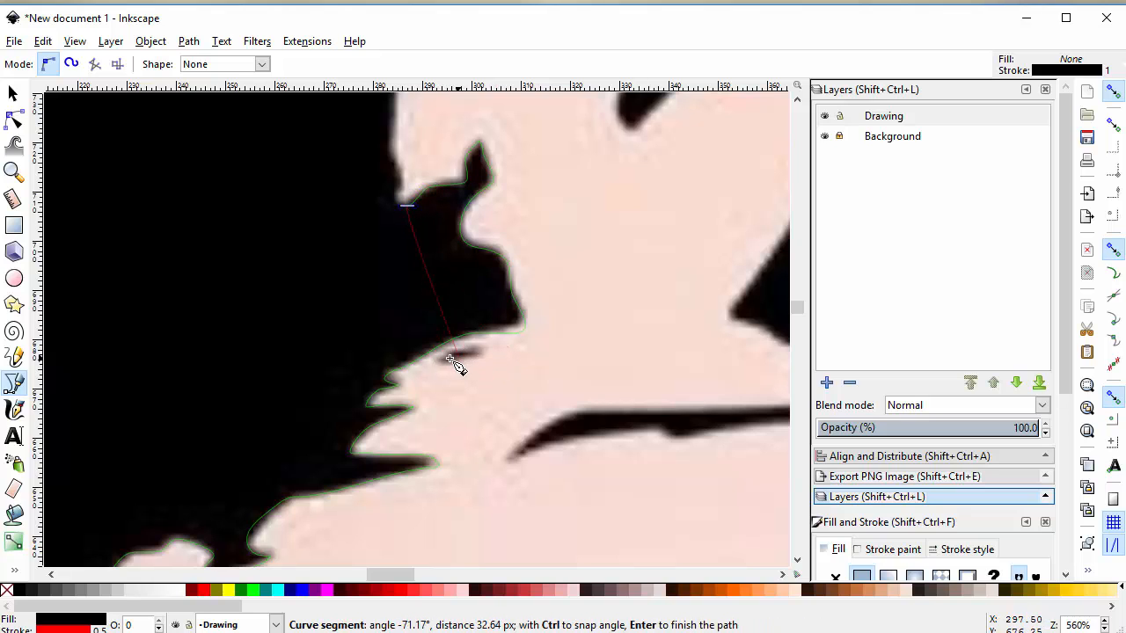
Trace the wavy back edge of the mermaid's long hair upward from its lower tip and close the path at its starting node
{"action": "left_click_drag", "start_coordinate": [395, 192], "coordinate": [391, 136]}
{"action": "scroll", "coordinate": [393, 140], "scroll_direction": "up", "scroll_amount": 6}
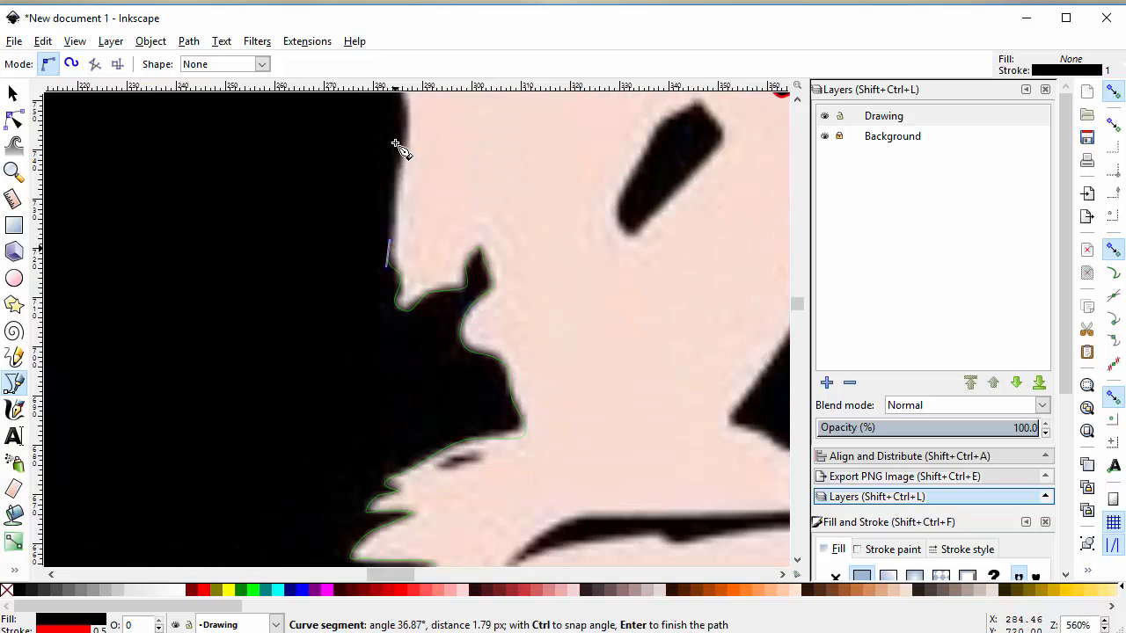
{"action": "left_click_drag", "start_coordinate": [399, 279], "coordinate": [406, 269]}
{"action": "left_click_drag", "start_coordinate": [410, 227], "coordinate": [408, 209]}
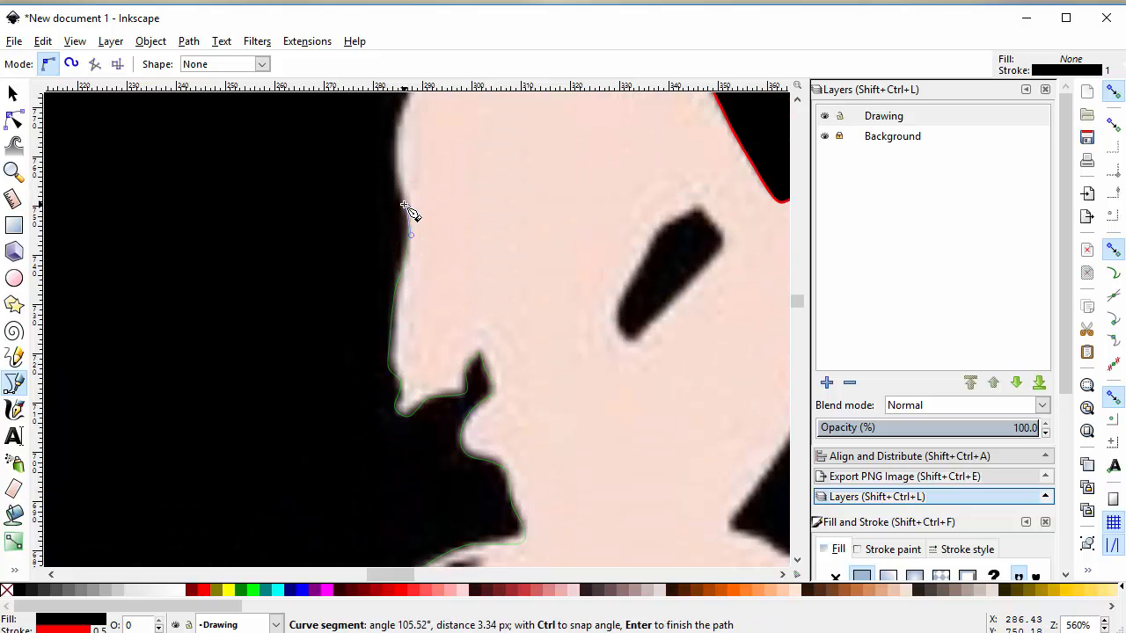
{"action": "scroll", "coordinate": [407, 209], "scroll_direction": "up", "scroll_amount": 4}
{"action": "left_click_drag", "start_coordinate": [395, 270], "coordinate": [397, 251]}
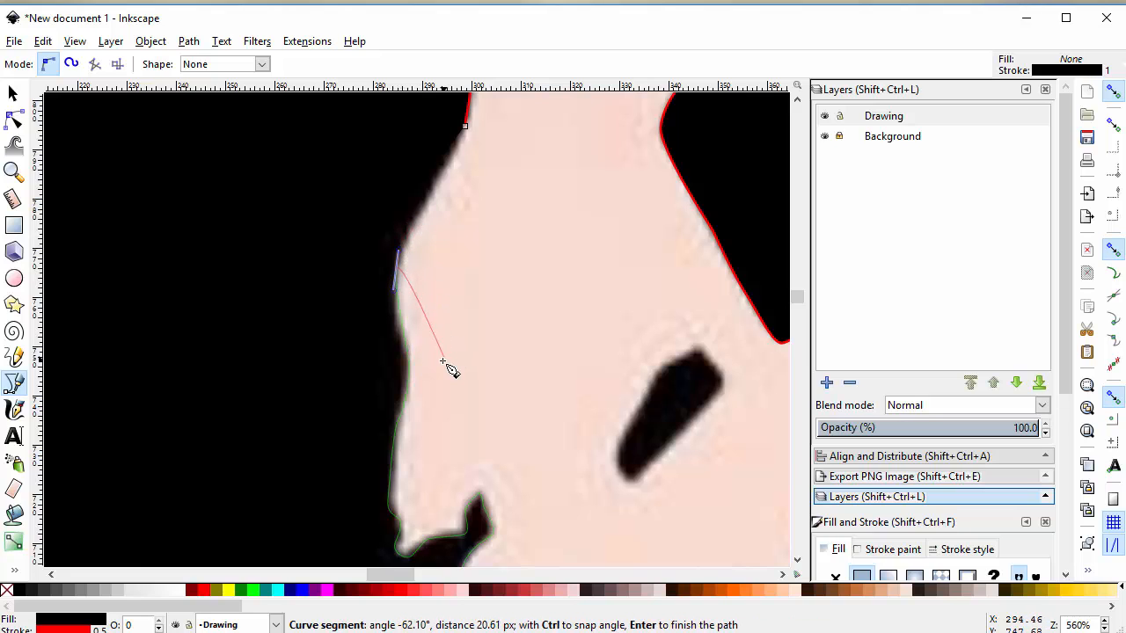
{"action": "scroll", "coordinate": [448, 373], "scroll_direction": "down", "scroll_amount": 3}
{"action": "scroll", "coordinate": [451, 373], "scroll_direction": "up", "scroll_amount": 5}
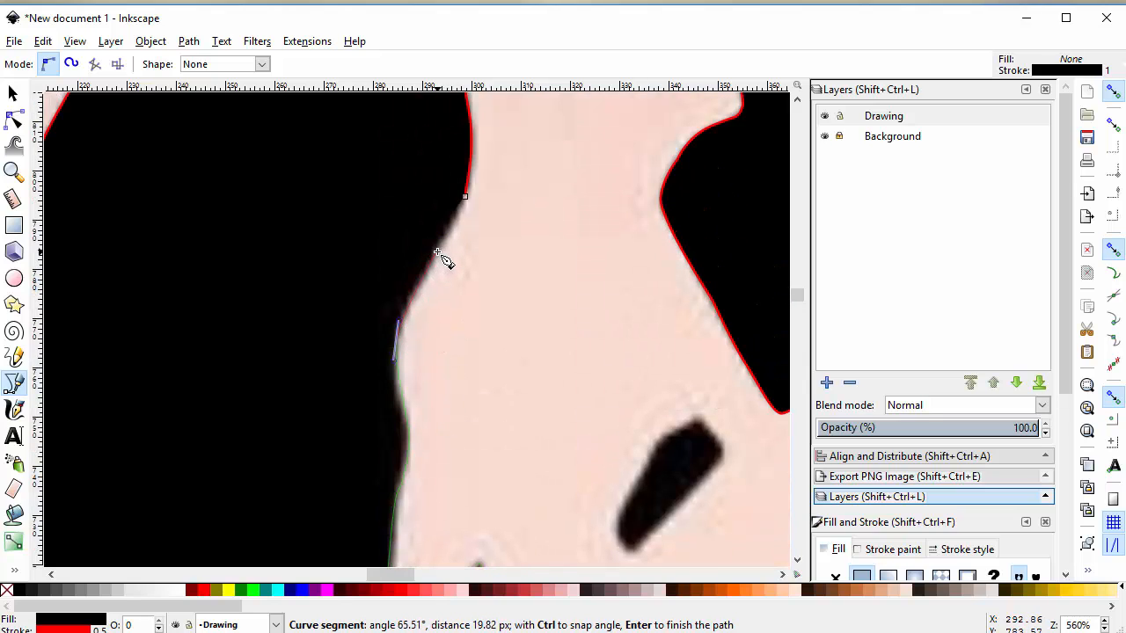
{"action": "left_click_drag", "start_coordinate": [437, 254], "coordinate": [451, 227]}
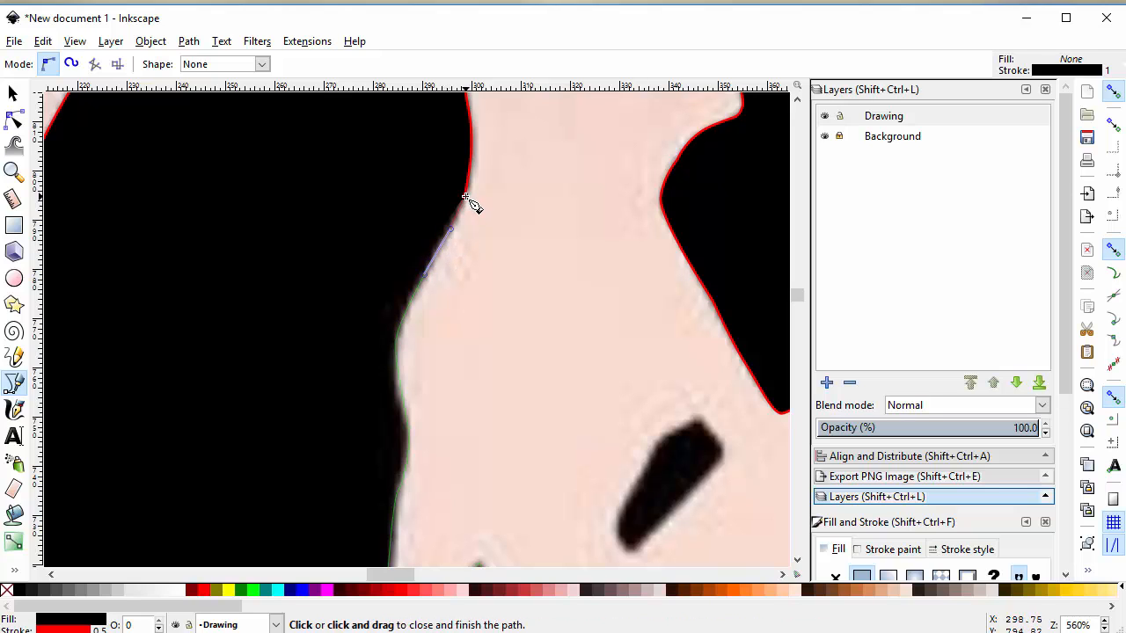
{"action": "left_click", "coordinate": [467, 200]}
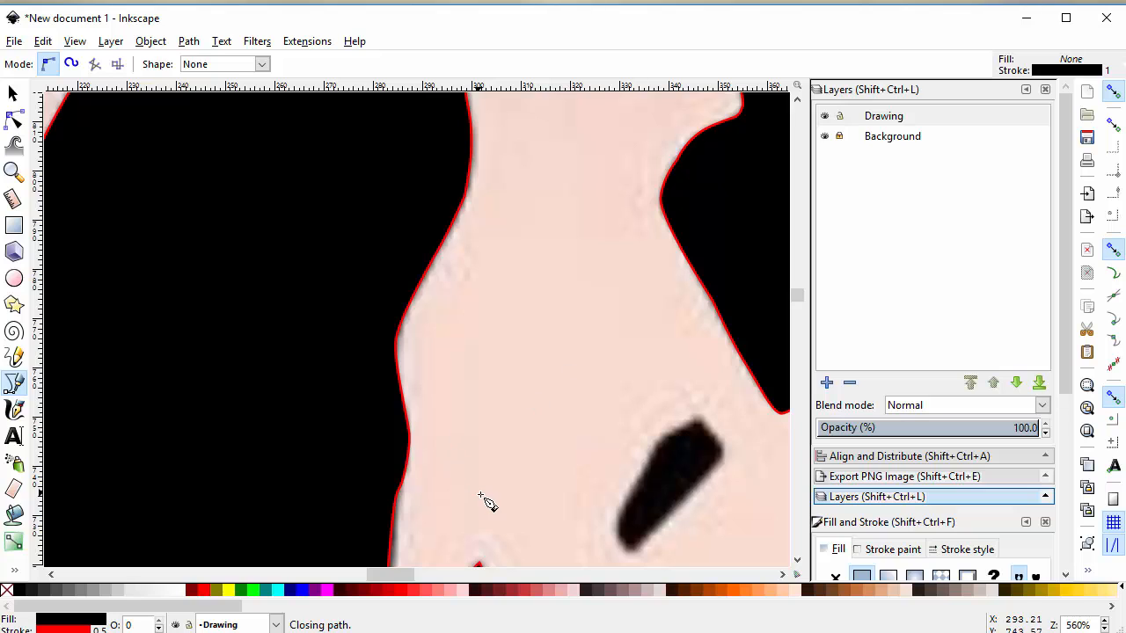
Display the nodes of the closed silhouette path and examine the outline around the mermaid's body and the moon
{"action": "key", "text": "minus"}
{"action": "key", "text": "minus"}
{"action": "key", "text": "minus"}
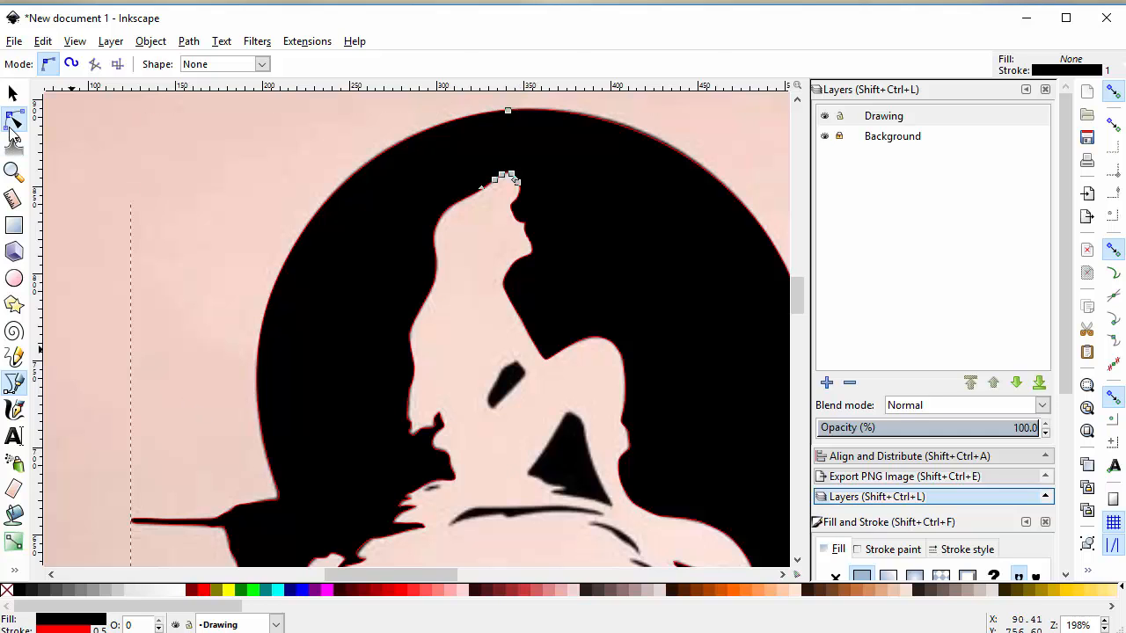
{"action": "left_click", "coordinate": [13, 119]}
{"action": "scroll", "coordinate": [594, 415], "scroll_direction": "down", "scroll_amount": 4}
{"action": "scroll", "coordinate": [593, 415], "scroll_direction": "up", "scroll_amount": 4}
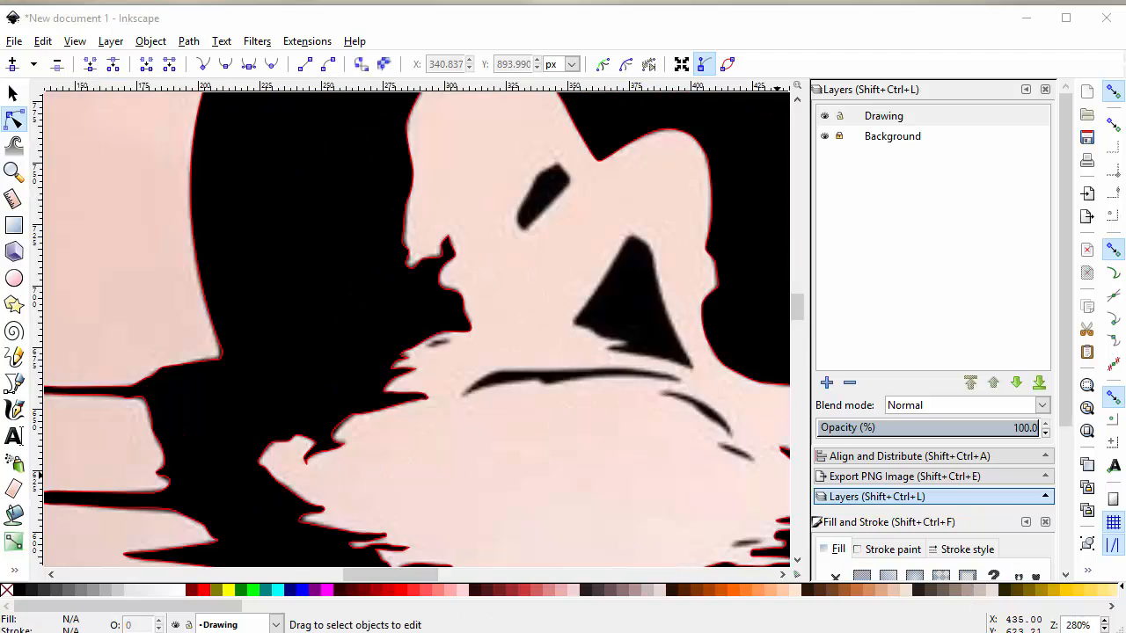
{"action": "scroll", "coordinate": [497, 315], "scroll_direction": "up", "scroll_amount": 6}
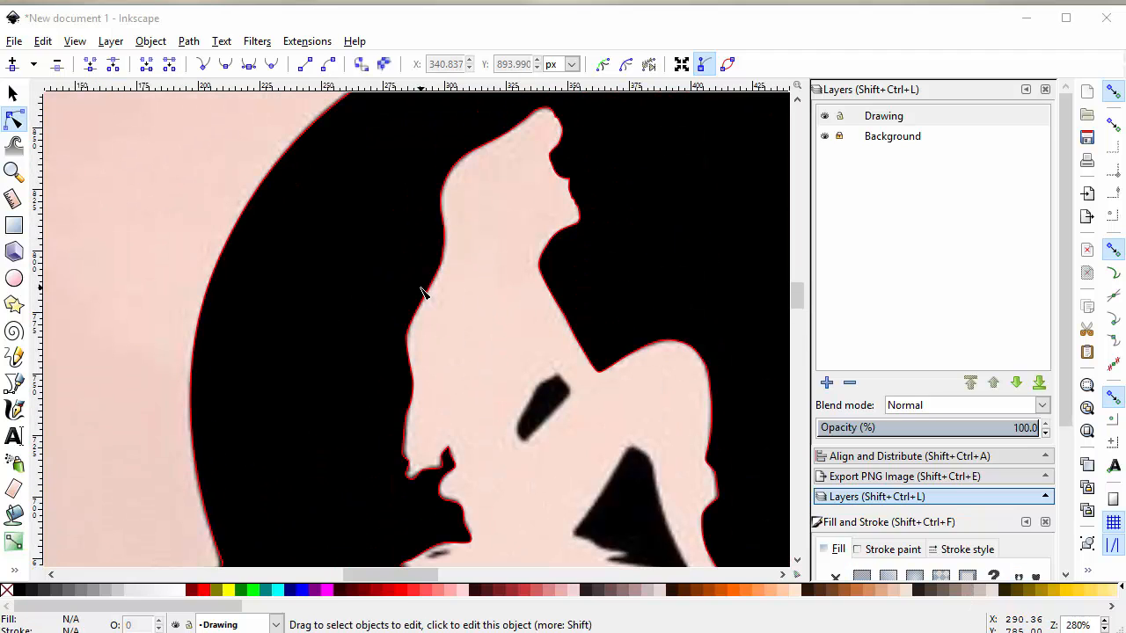
{"action": "left_click", "coordinate": [432, 293]}
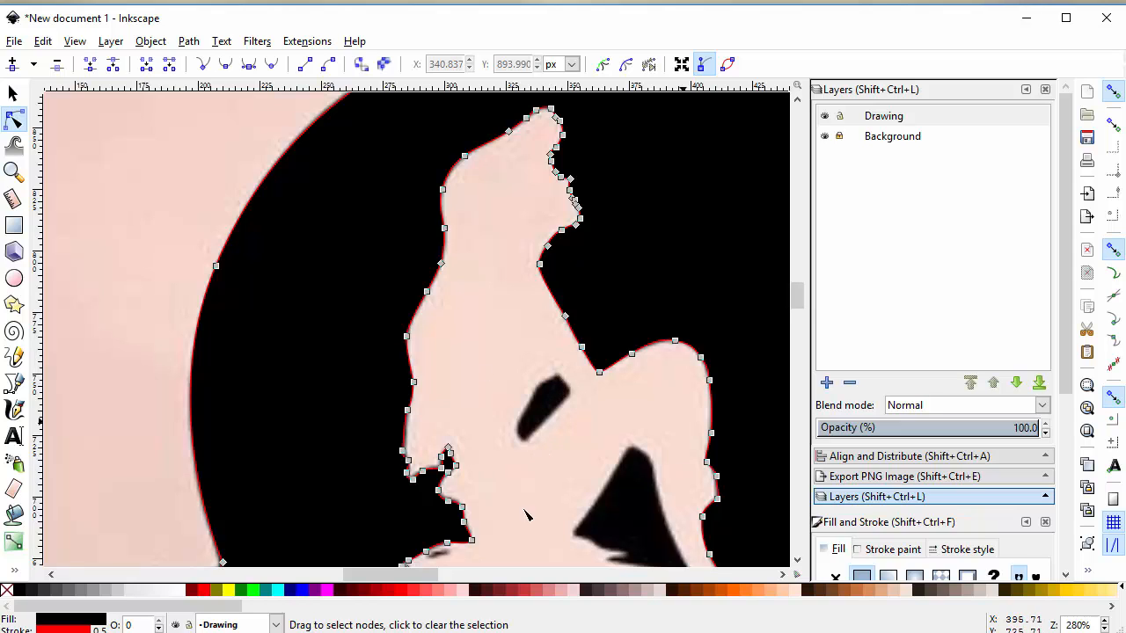
{"action": "scroll", "coordinate": [576, 453], "scroll_direction": "down", "scroll_amount": 3}
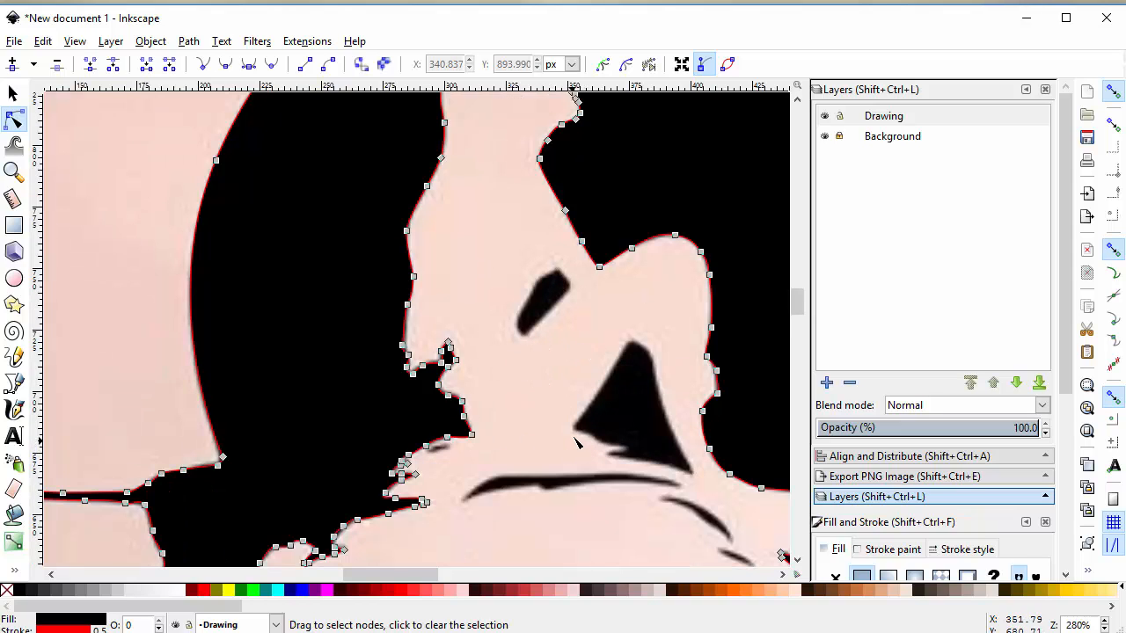
Trace the small slanted black opening inside the mermaid's body as a separate closed Bezier path
{"action": "left_click", "coordinate": [14, 383]}
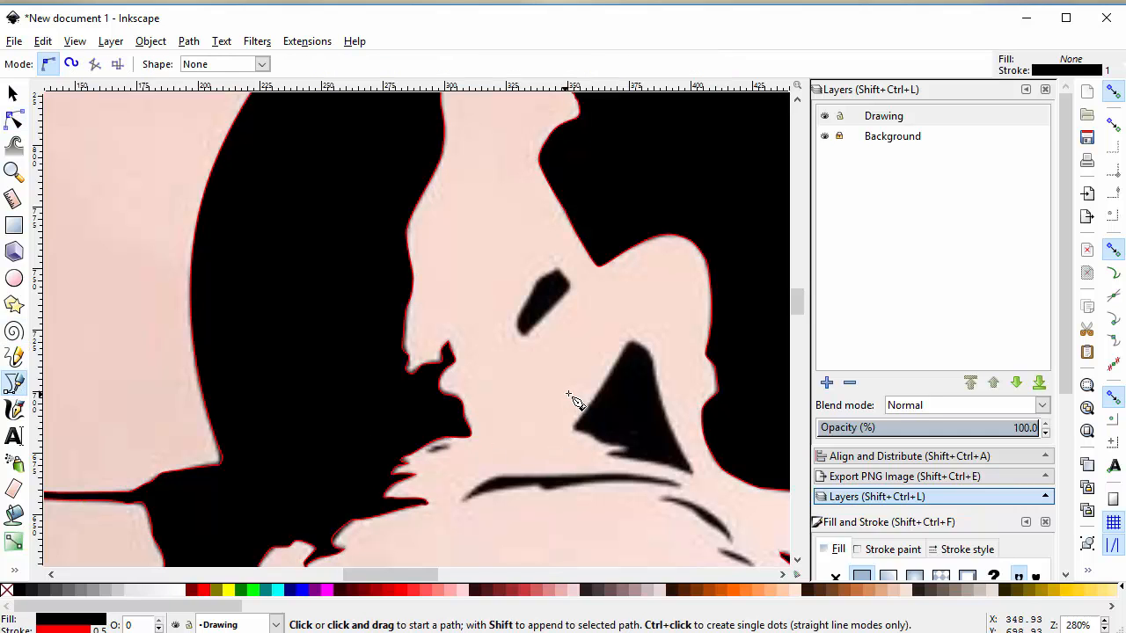
{"action": "scroll", "coordinate": [571, 400], "scroll_direction": "up", "scroll_amount": 3}
{"action": "mouse_move", "coordinate": [399, 572]}
{"action": "left_mouse_down"}
{"action": "mouse_move", "coordinate": [420, 576]}
{"action": "mouse_move", "coordinate": [410, 576]}
{"action": "left_mouse_up"}
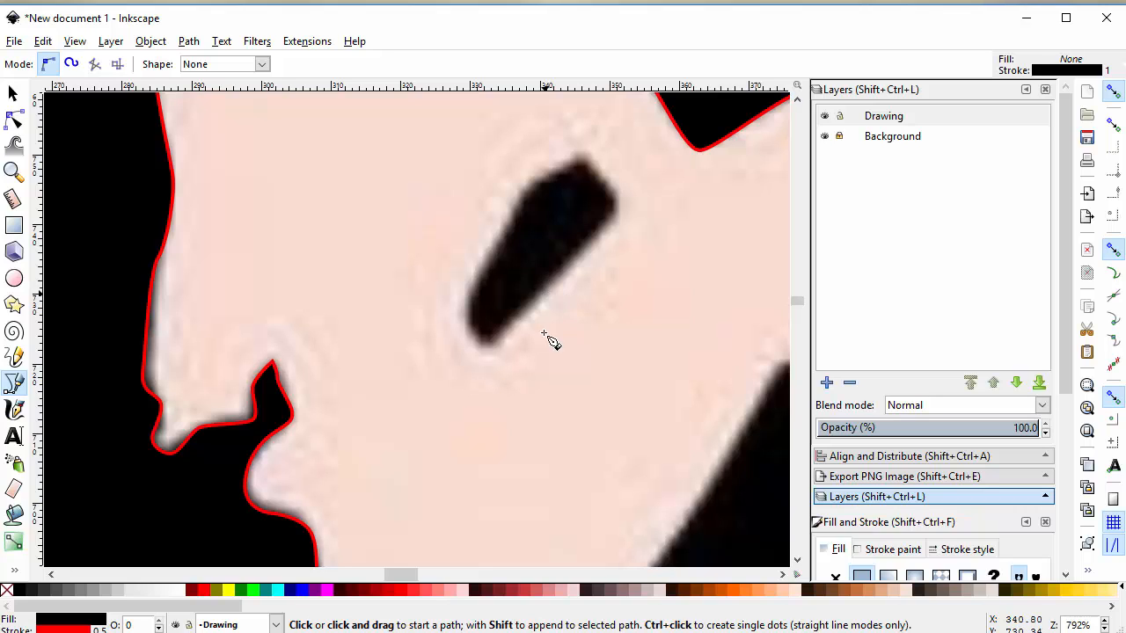
{"action": "key", "text": "minus"}
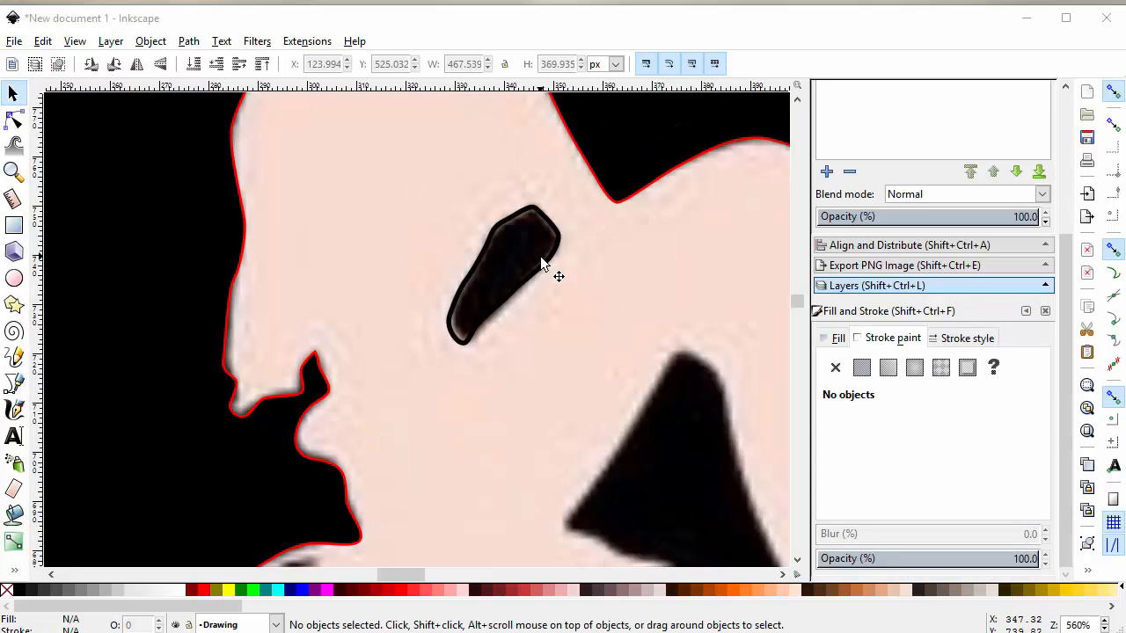
Combine the small slanted opening's path with the main silhouette path
{"action": "left_click", "coordinate": [543, 270]}
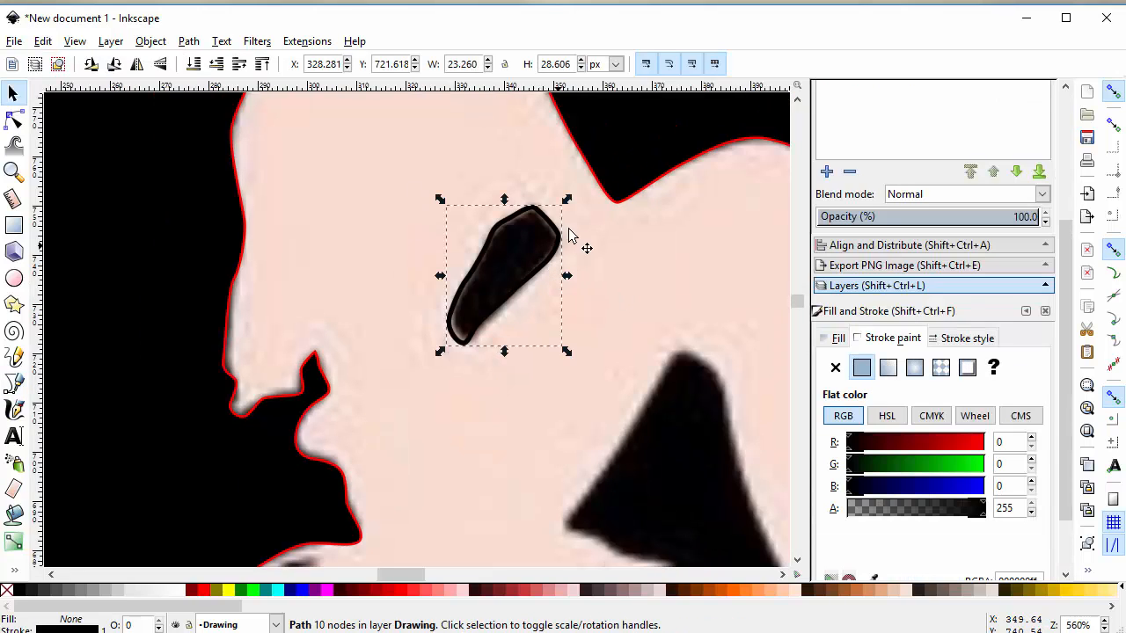
{"action": "left_click", "coordinate": [616, 206], "text": "shift"}
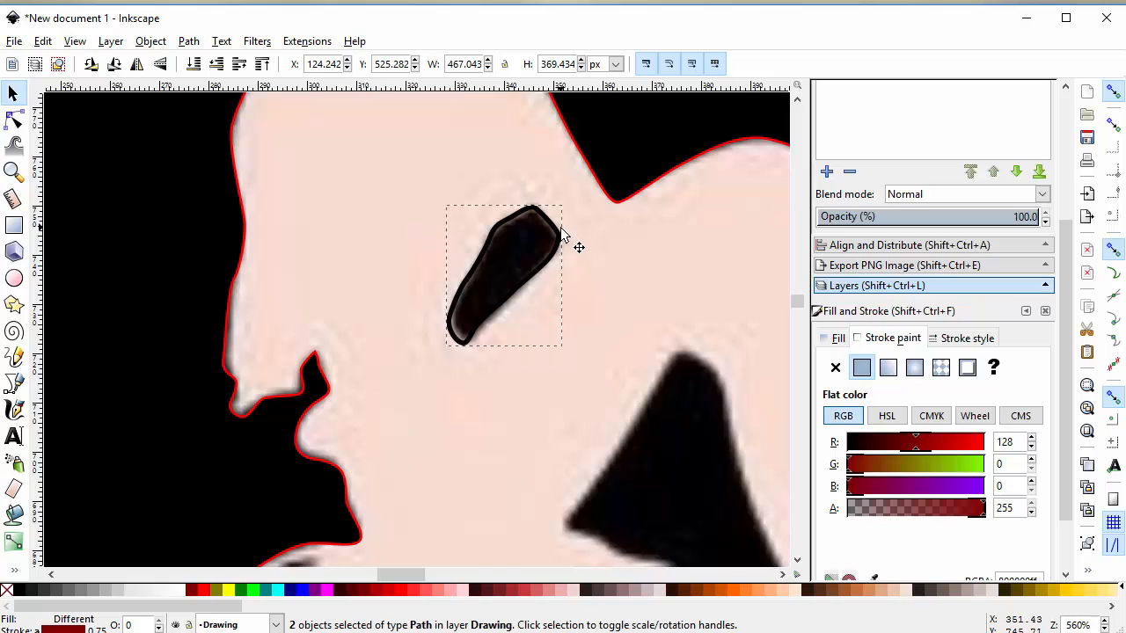
{"action": "key", "text": "ctrl+k"}
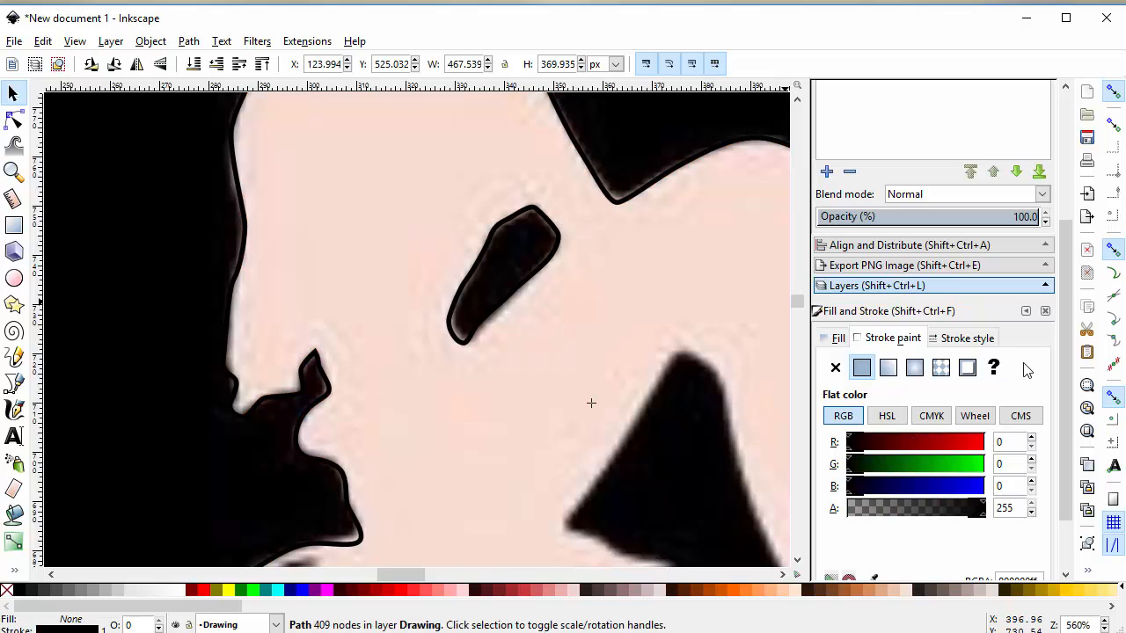
Give the combined path a 0.5 px stroke in flat red with RGB 255, 0, 0, and deselect it
{"action": "left_click", "coordinate": [957, 341]}
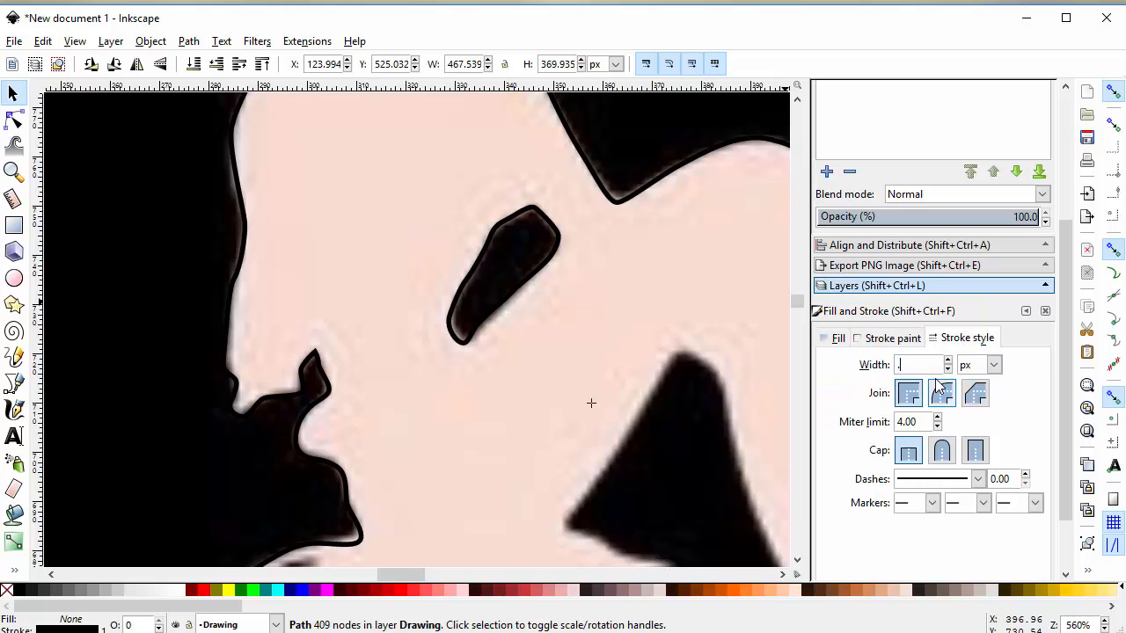
{"action": "key", "text": "Return"}
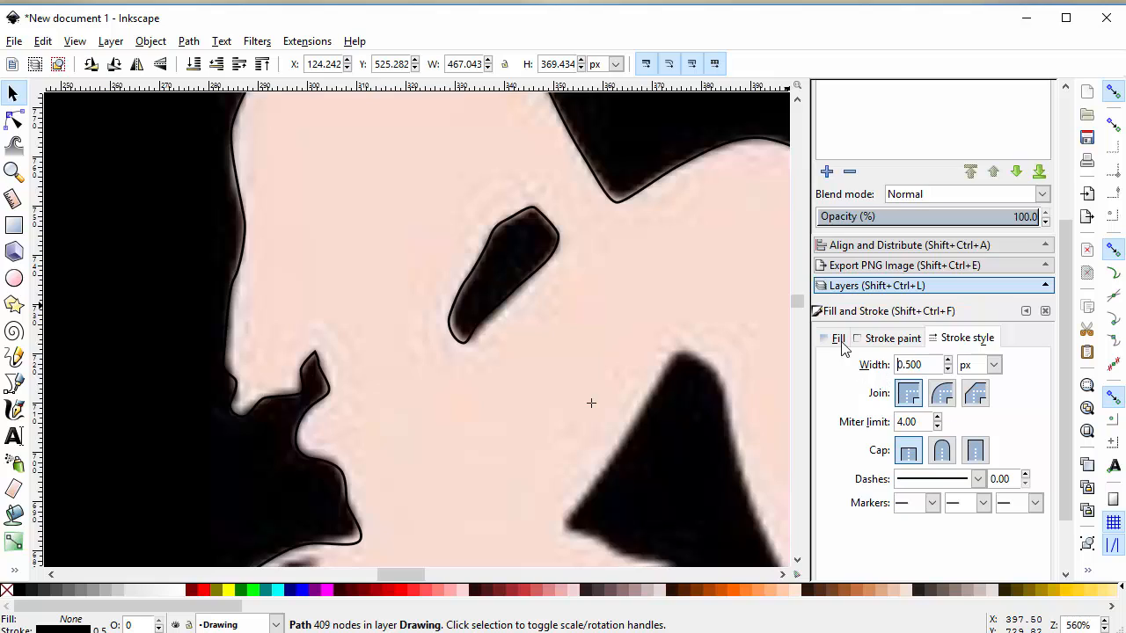
{"action": "left_click", "coordinate": [872, 343]}
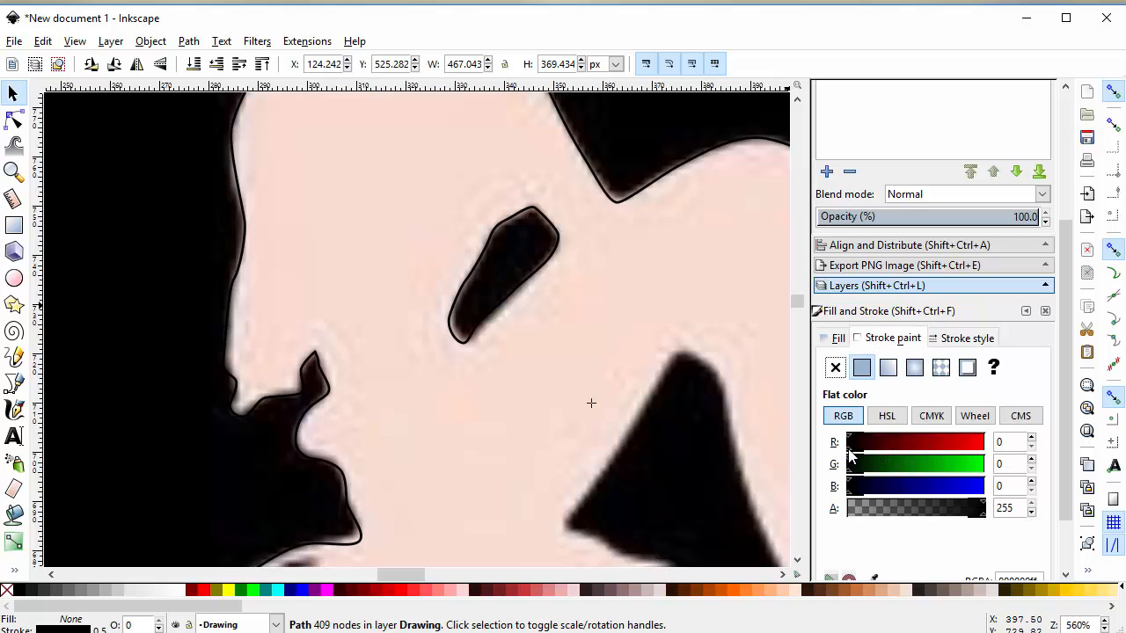
{"action": "left_click_drag", "start_coordinate": [849, 444], "coordinate": [993, 459]}
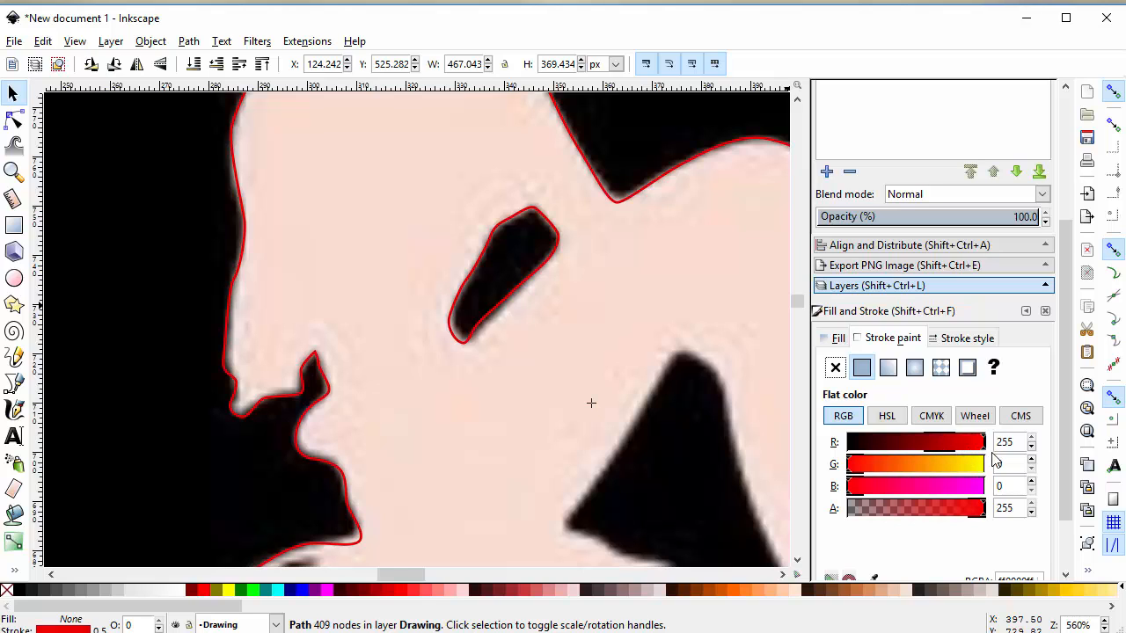
{"action": "left_click", "coordinate": [649, 367]}
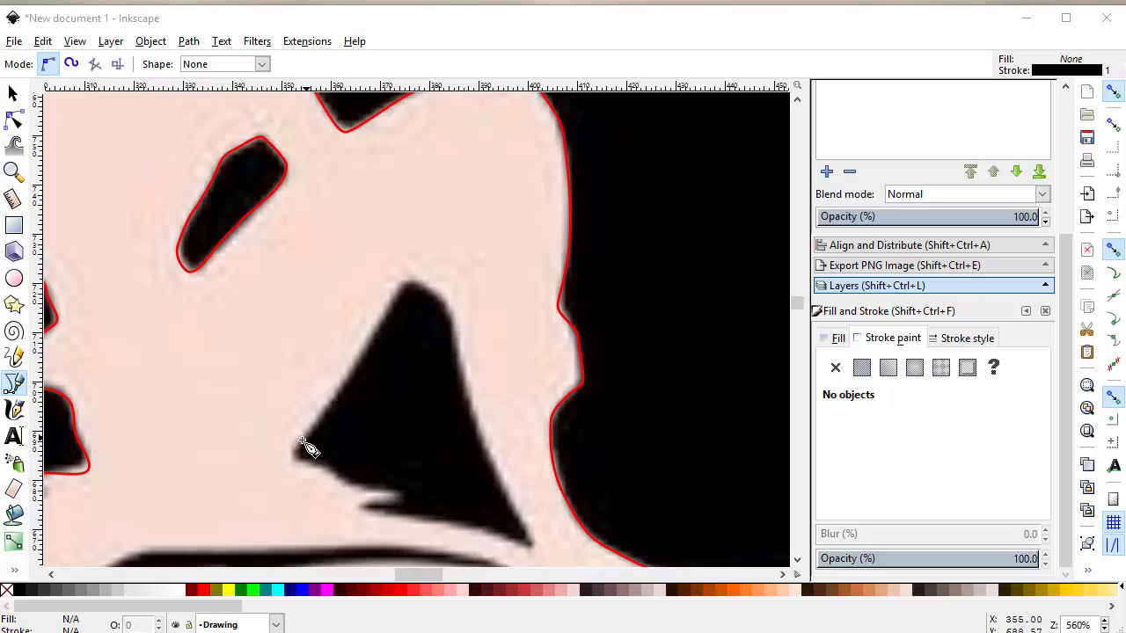
Trace the triangular black opening beside the mermaid's arm as a closed Bezier path, including the small notch in its lower edge
{"action": "left_click", "coordinate": [293, 454]}
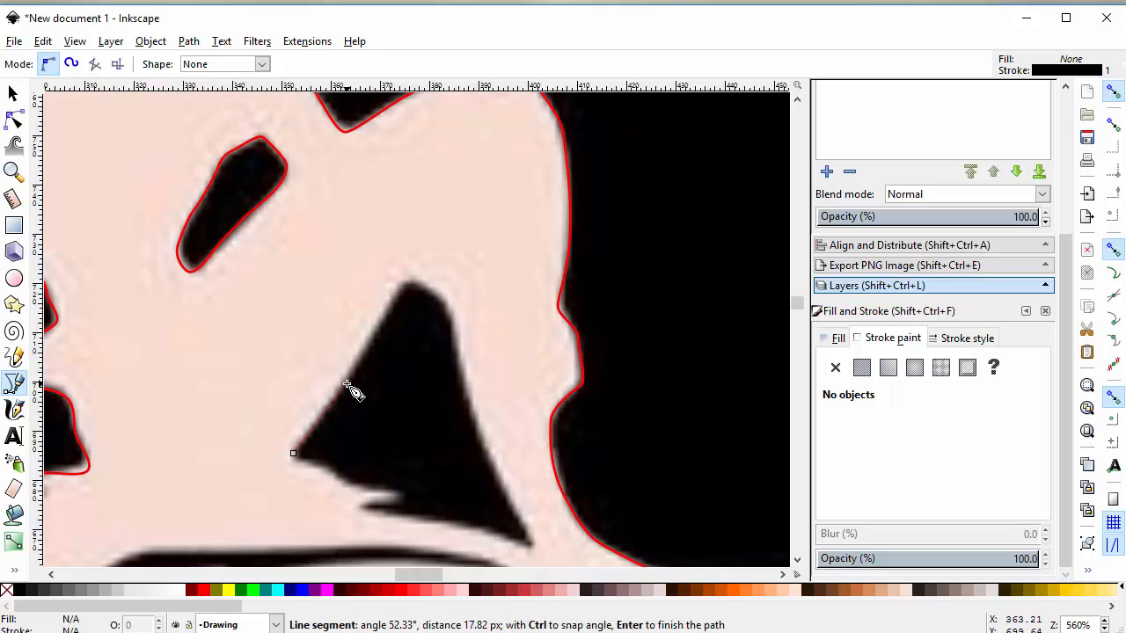
{"action": "left_click_drag", "start_coordinate": [349, 379], "coordinate": [363, 355]}
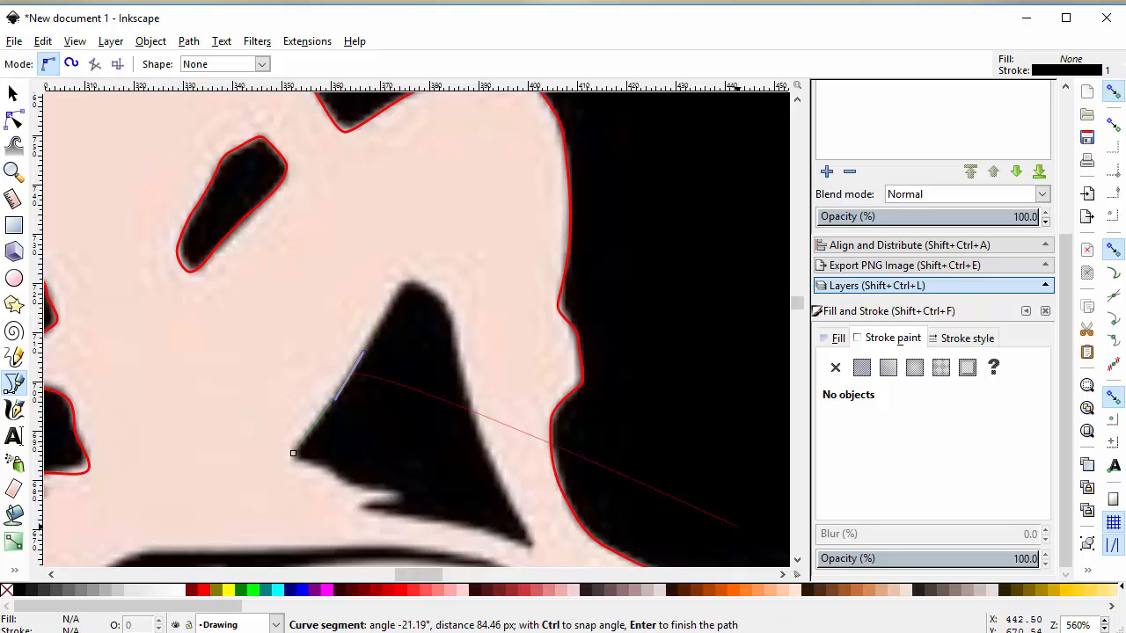
{"action": "left_click_drag", "start_coordinate": [456, 368], "coordinate": [465, 403]}
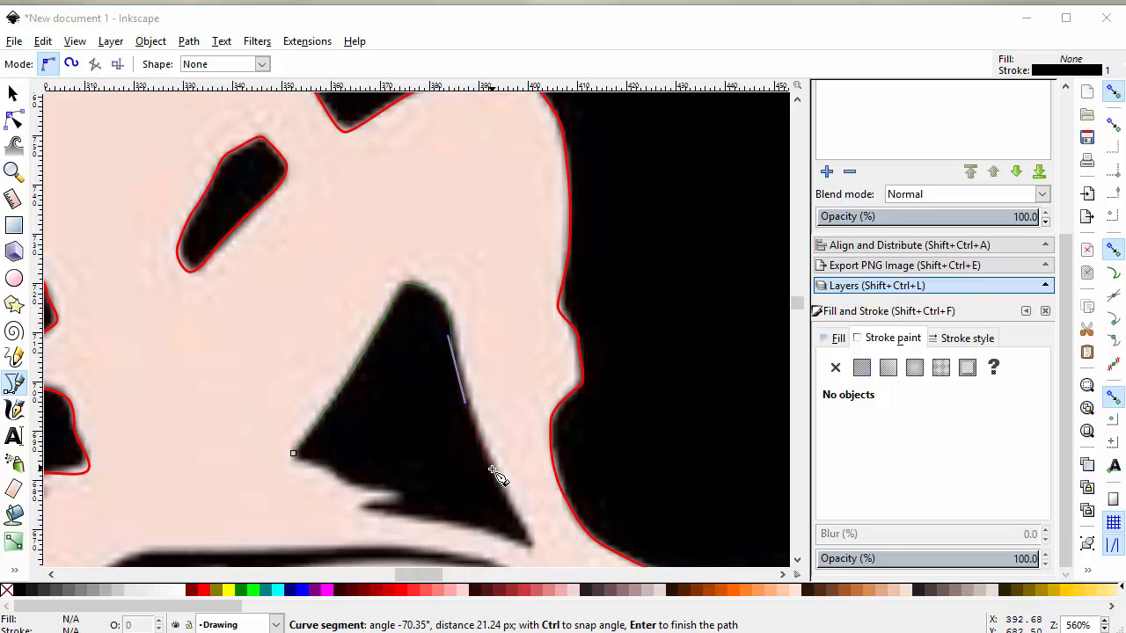
{"action": "left_click_drag", "start_coordinate": [493, 472], "coordinate": [506, 496]}
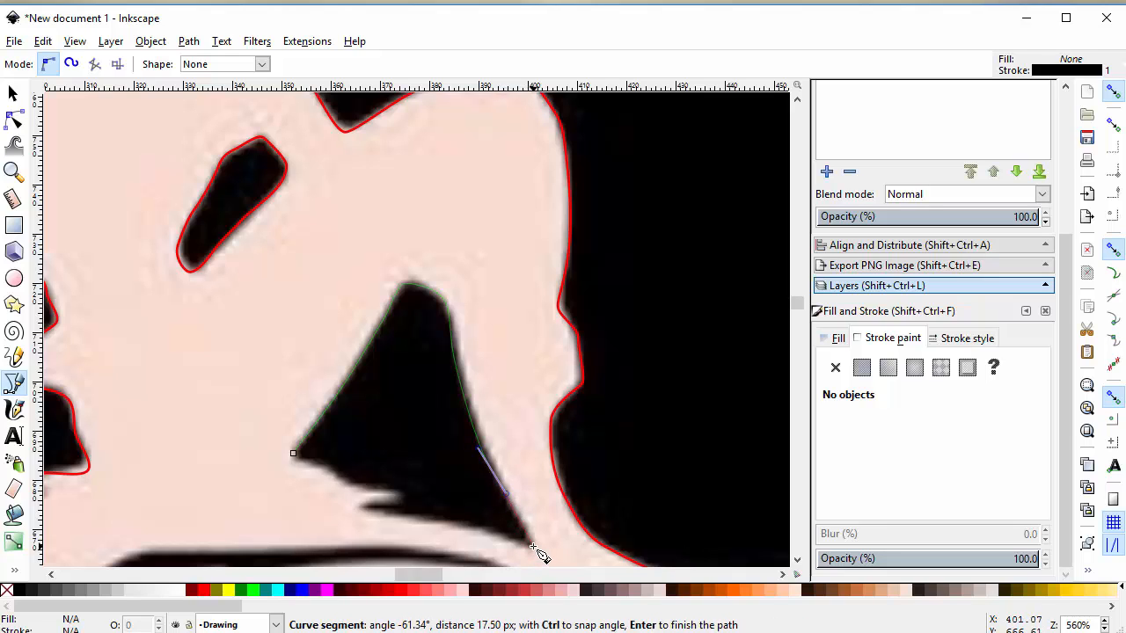
{"action": "left_click", "coordinate": [531, 546]}
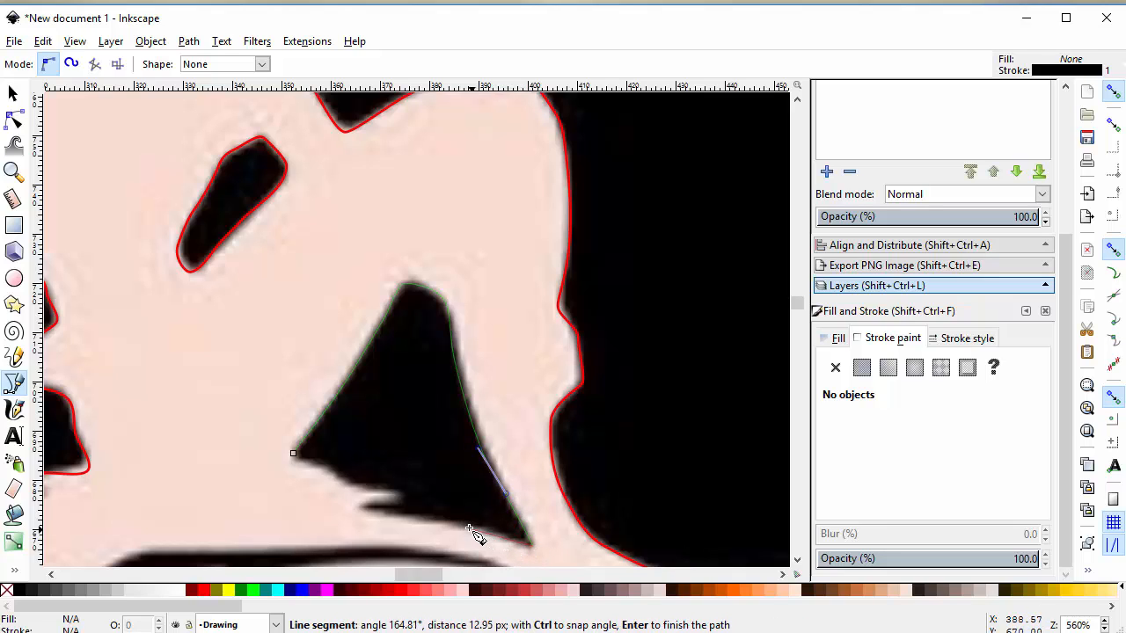
{"action": "left_click_drag", "start_coordinate": [466, 527], "coordinate": [368, 512]}
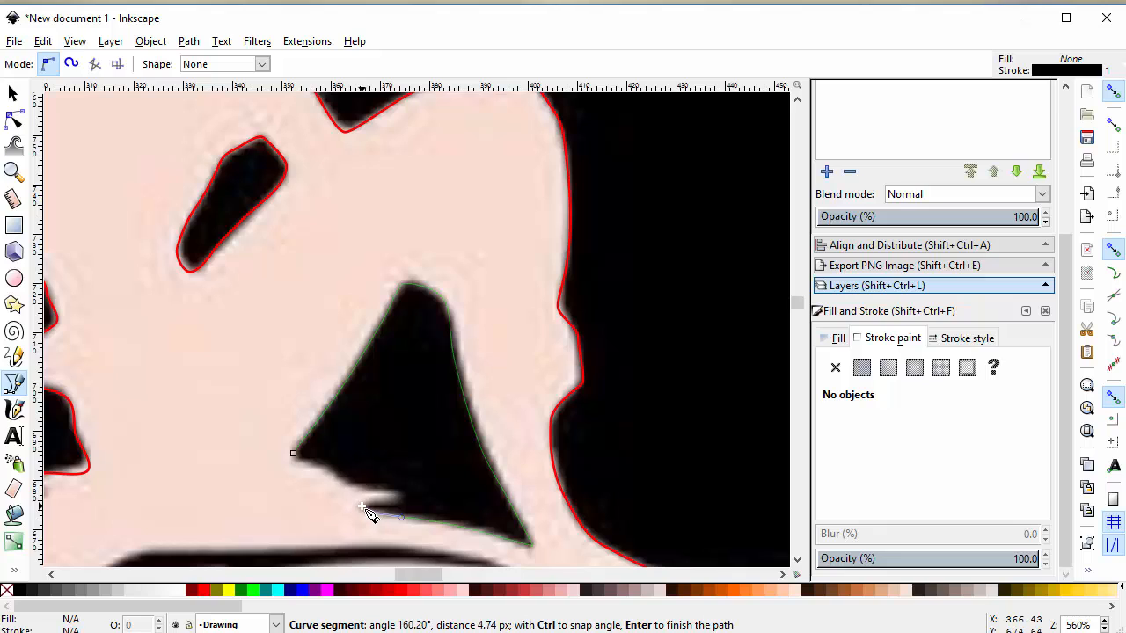
{"action": "left_click_drag", "start_coordinate": [387, 505], "coordinate": [397, 503]}
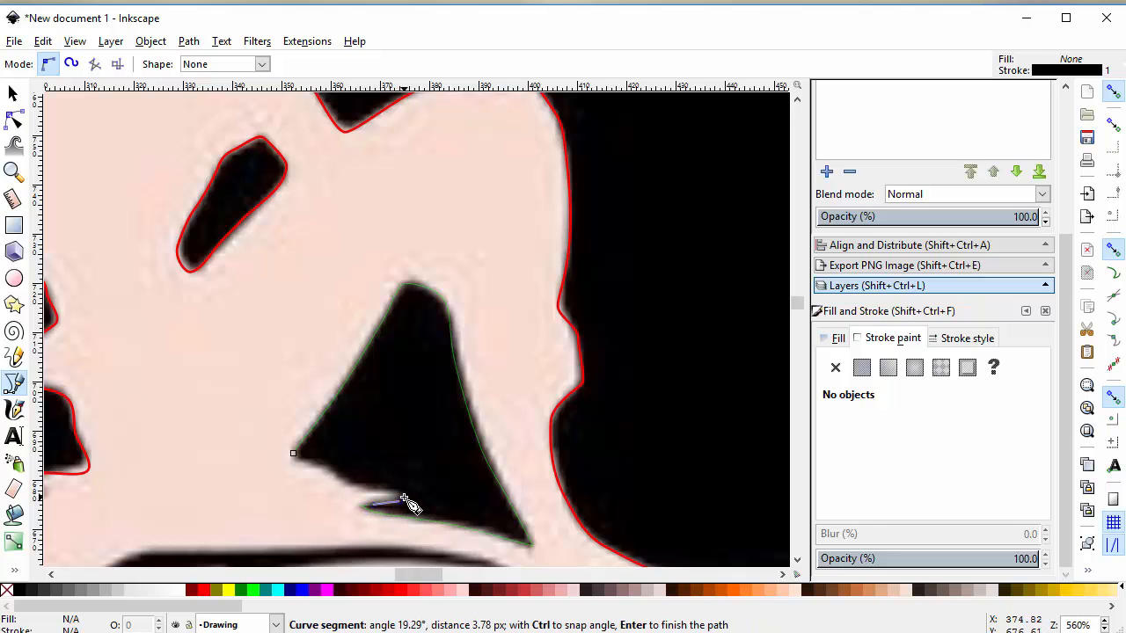
{"action": "left_click", "coordinate": [405, 498]}
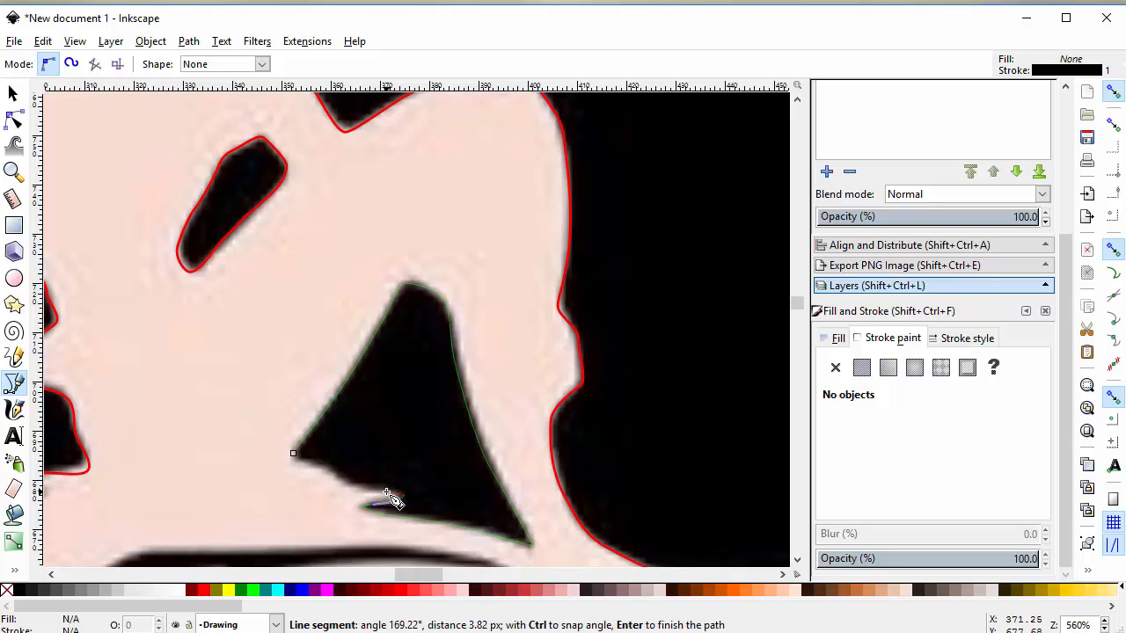
{"action": "left_click_drag", "start_coordinate": [374, 493], "coordinate": [365, 494]}
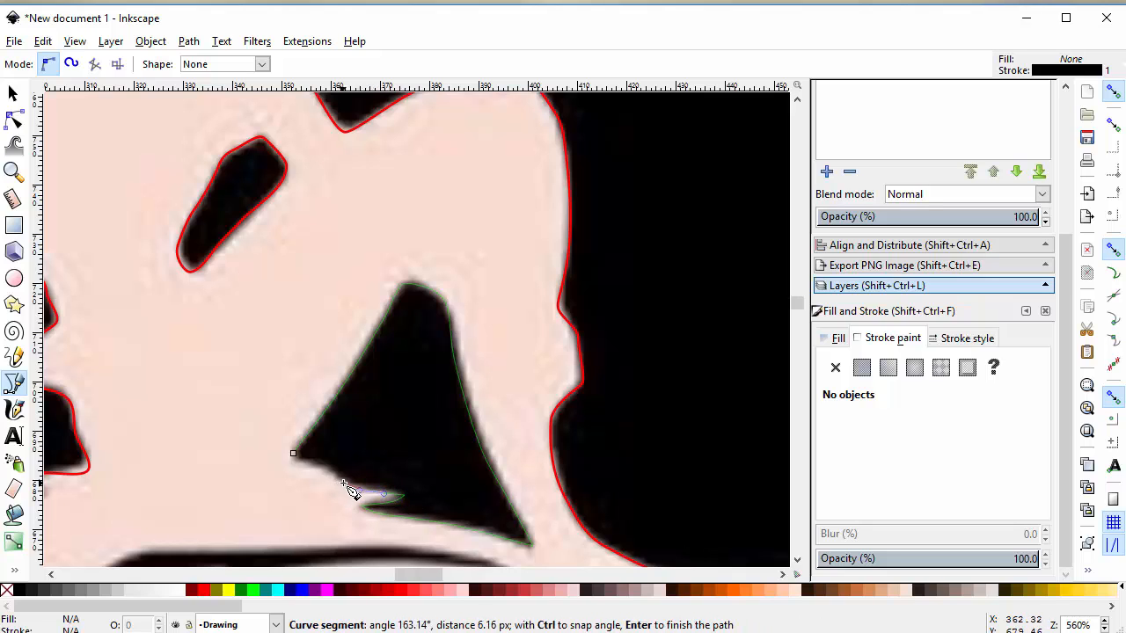
{"action": "left_click", "coordinate": [344, 486]}
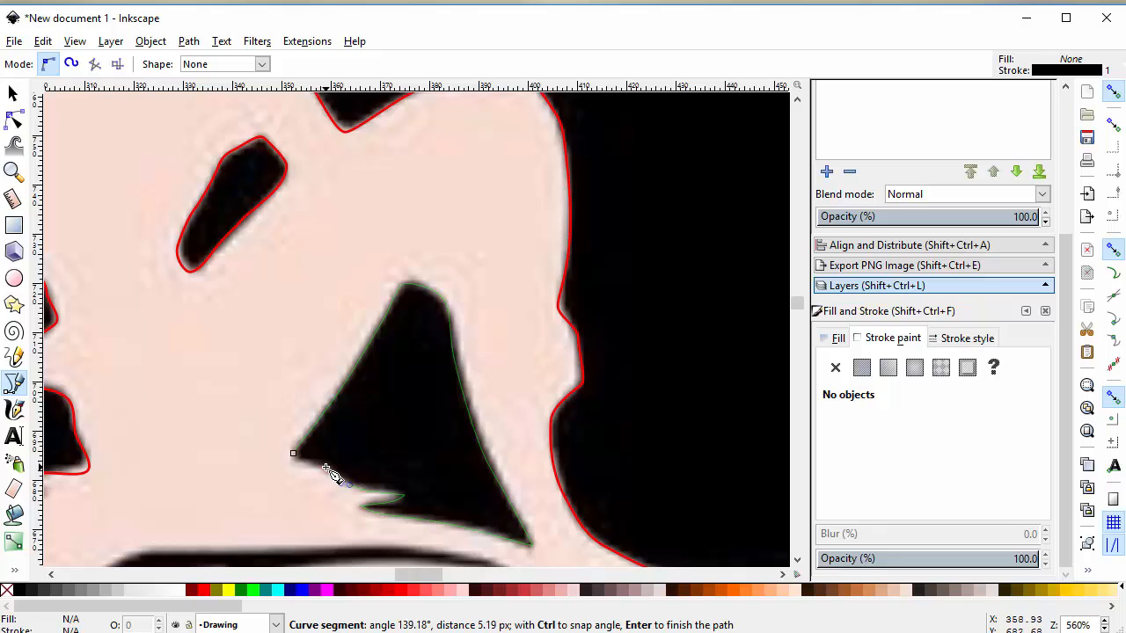
{"action": "left_click_drag", "start_coordinate": [305, 466], "coordinate": [298, 460]}
{"action": "left_click", "coordinate": [295, 458]}
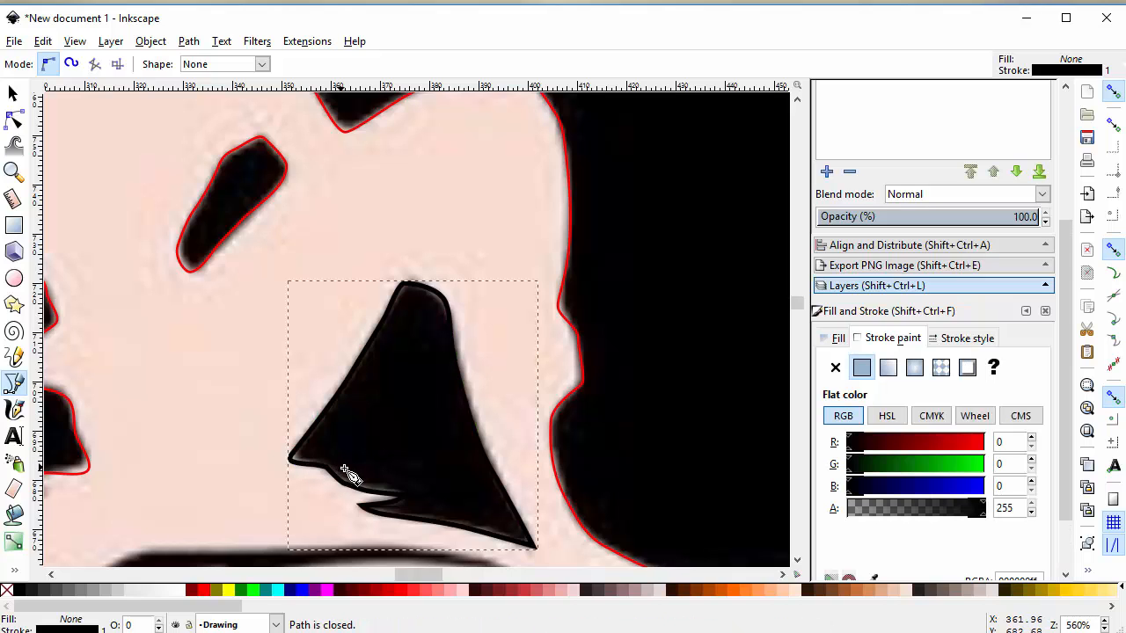
Combine the triangular opening's path with the main silhouette path
{"action": "key", "text": "s"}
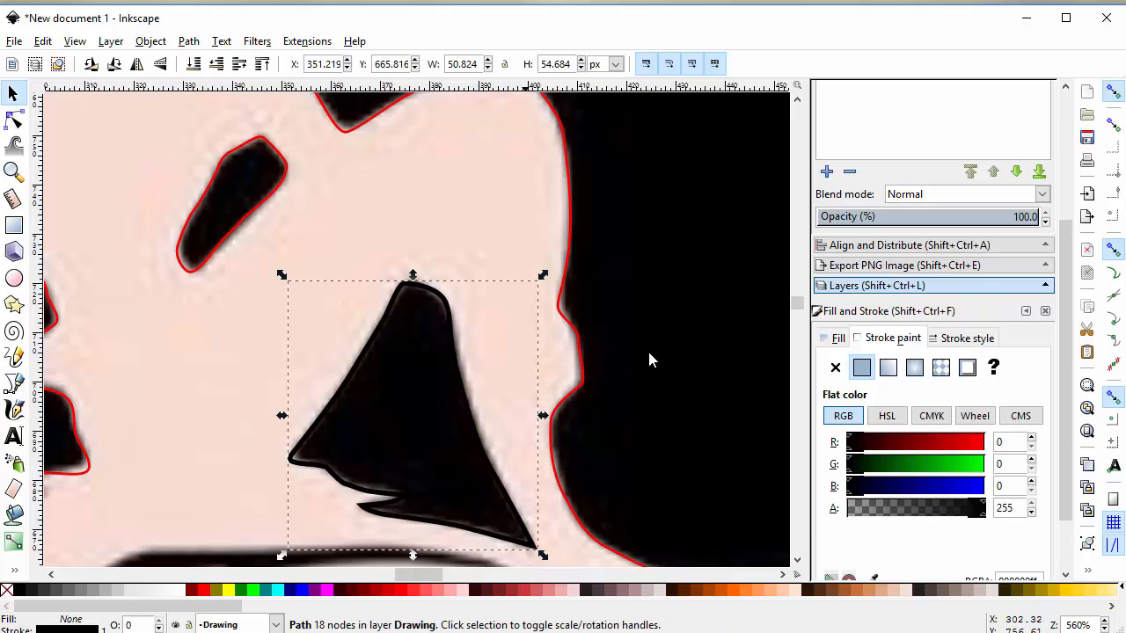
{"action": "left_click", "coordinate": [579, 269], "text": "shift"}
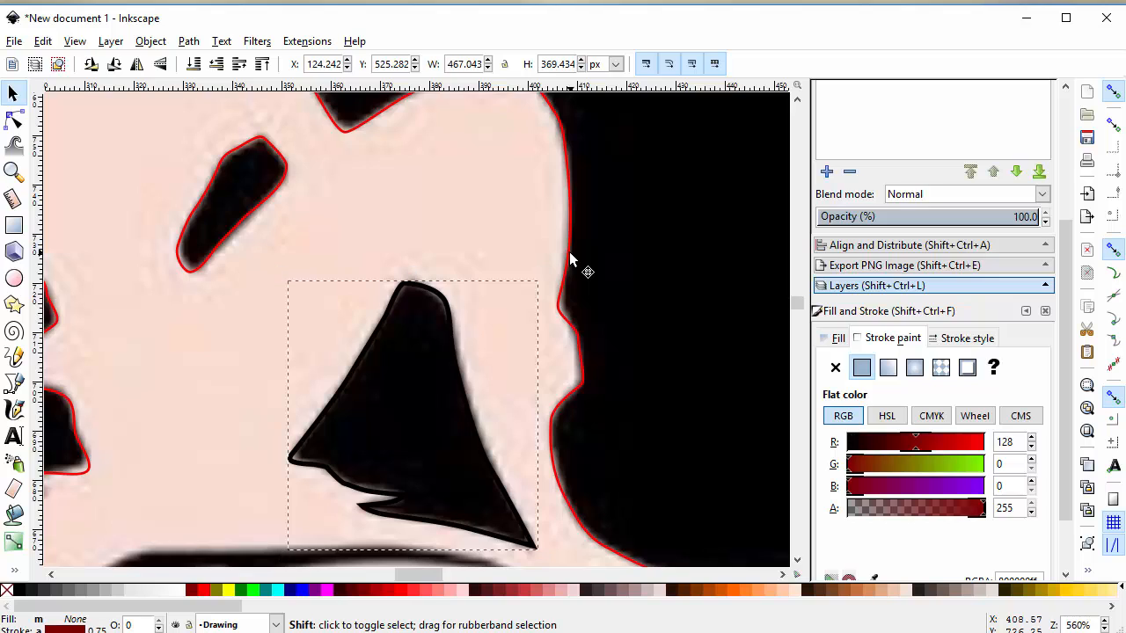
{"action": "key", "text": "ctrl+k"}
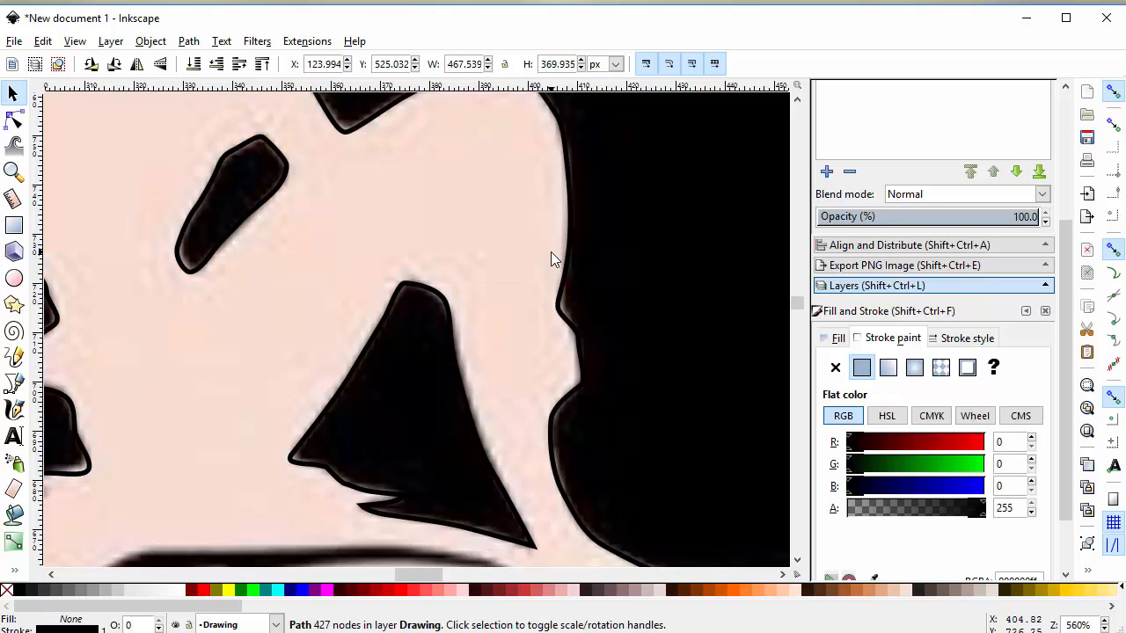
Set the combined path's stroke to 0.5 px wide in flat red with RGB 255, 0, 0, and deselect it
{"action": "left_click", "coordinate": [967, 338]}
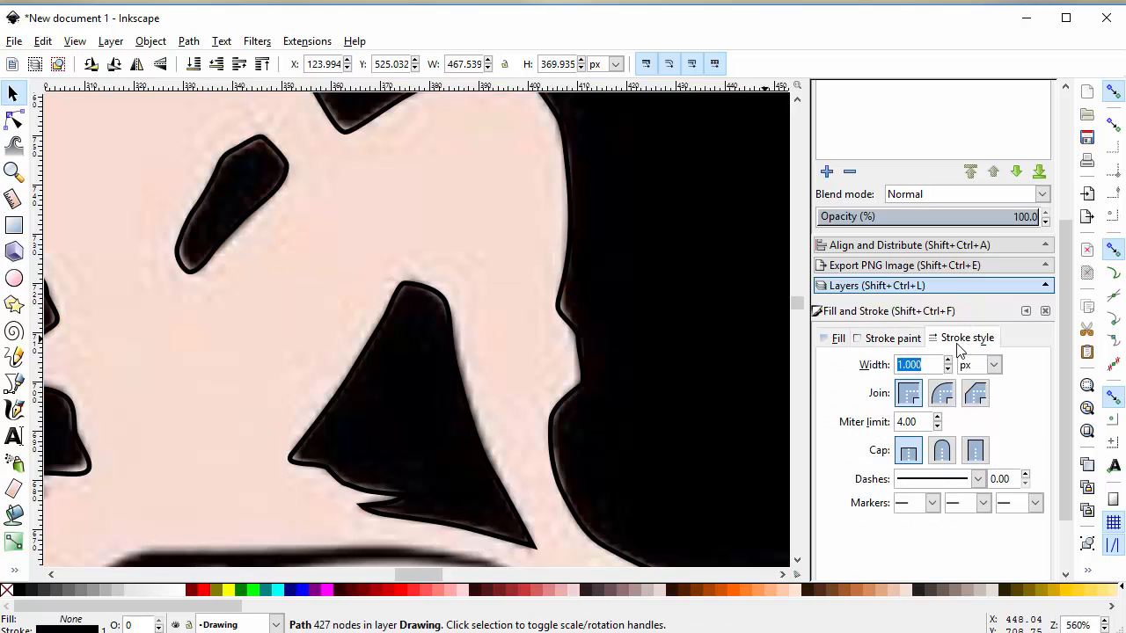
{"action": "type", "text": ".5"}
{"action": "key", "text": "Return"}
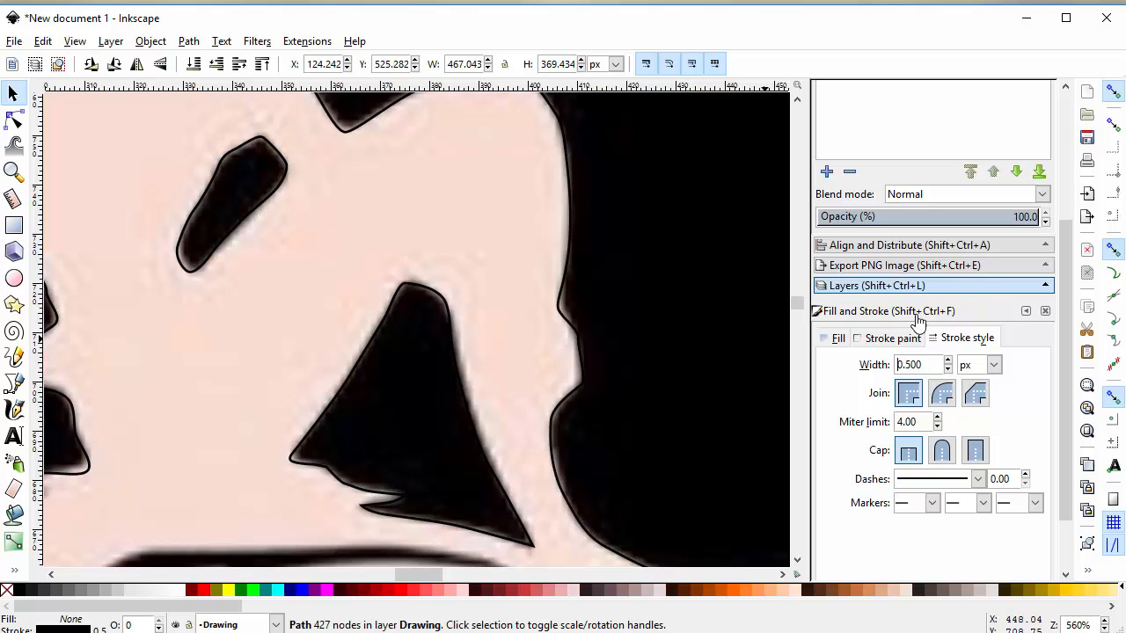
{"action": "left_click", "coordinate": [884, 339]}
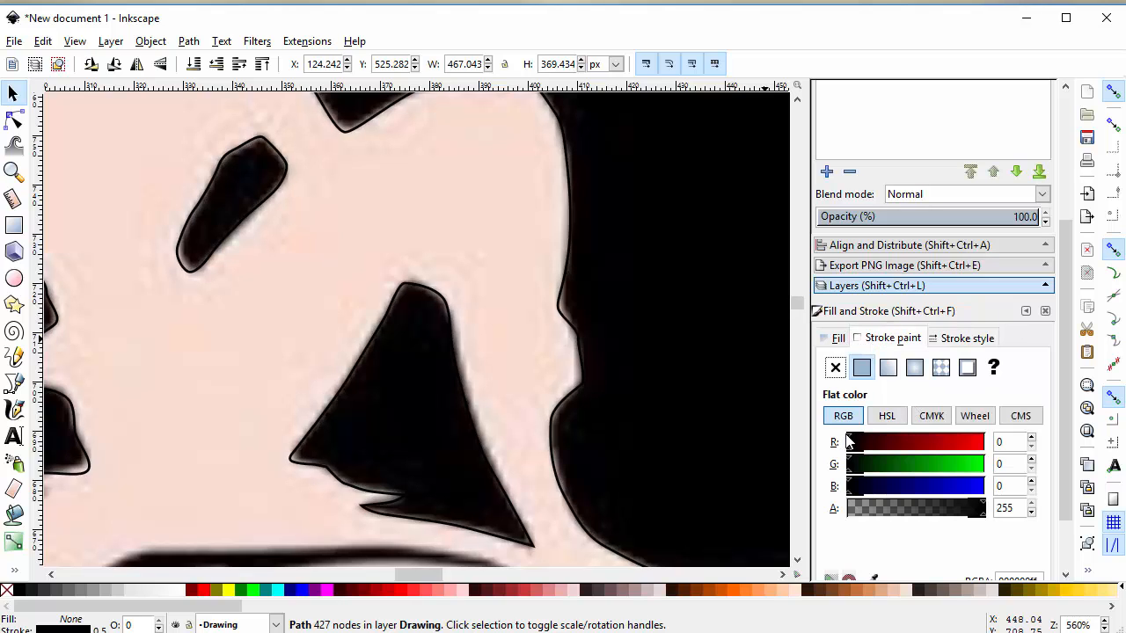
{"action": "left_click_drag", "start_coordinate": [884, 447], "coordinate": [1018, 463]}
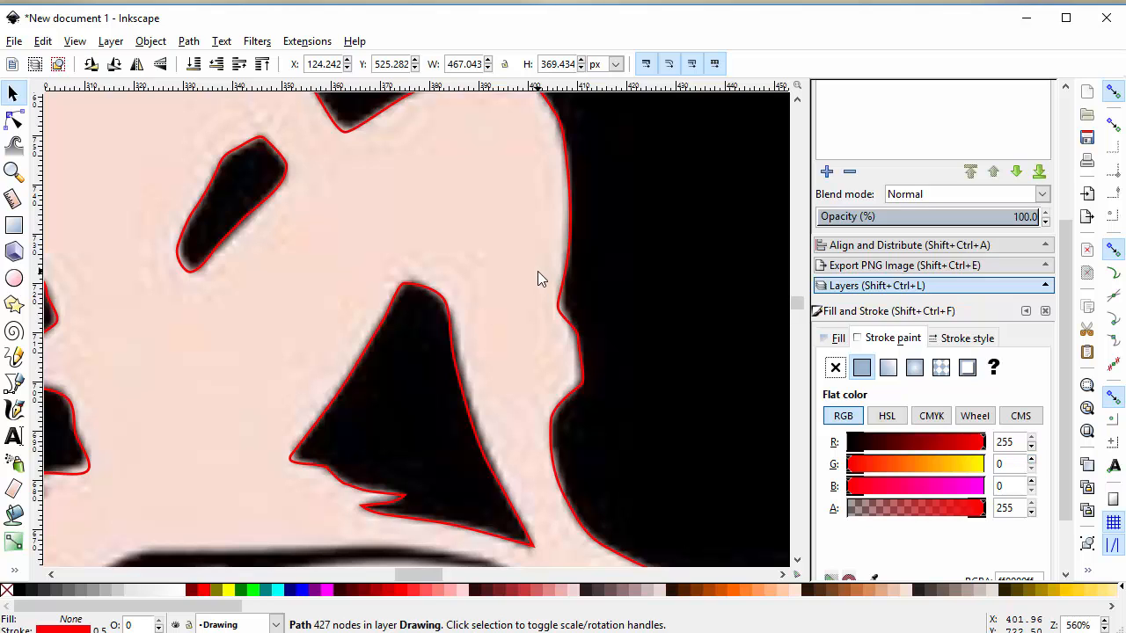
{"action": "key", "text": "Escape"}
Continue the open Bezier outline of the lower water reflection along the third streak's underside and around the thin black spike near the center
{"action": "key", "text": "minus"}
{"action": "key", "text": "minus"}
{"action": "key", "text": "minus"}
{"action": "key", "text": "minus"}
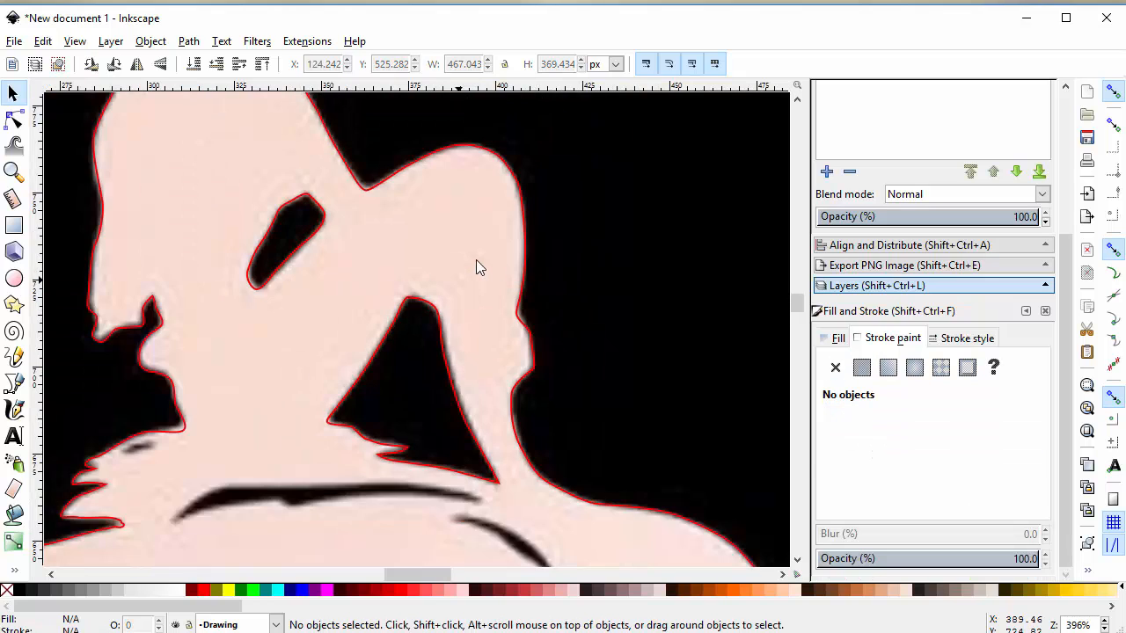
{"action": "scroll", "coordinate": [477, 267], "scroll_direction": "down", "scroll_amount": 3}
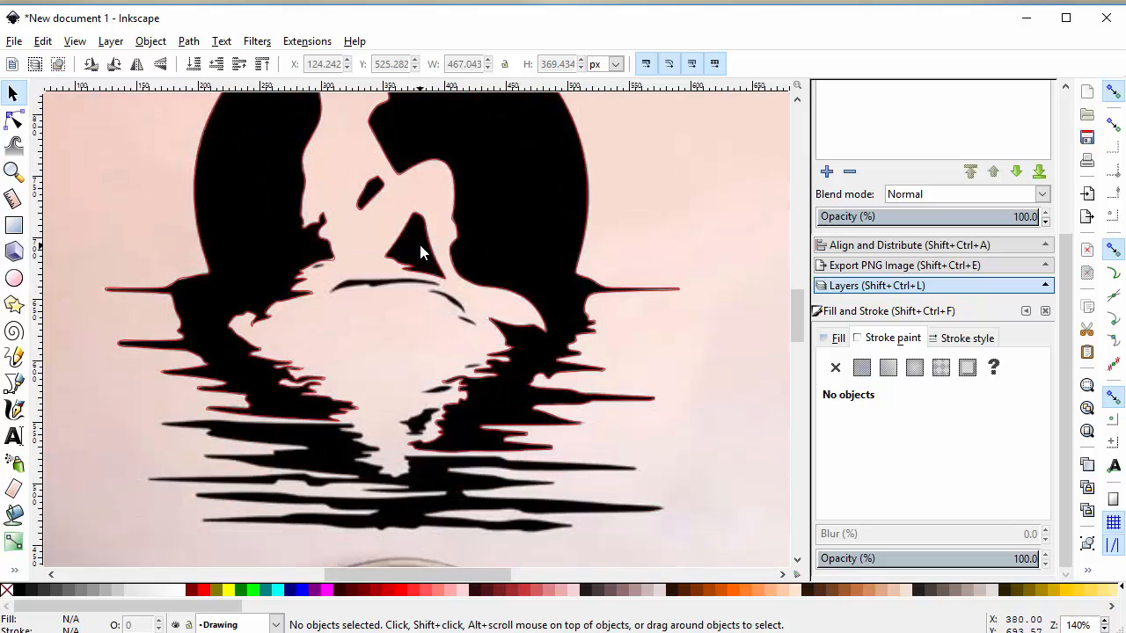
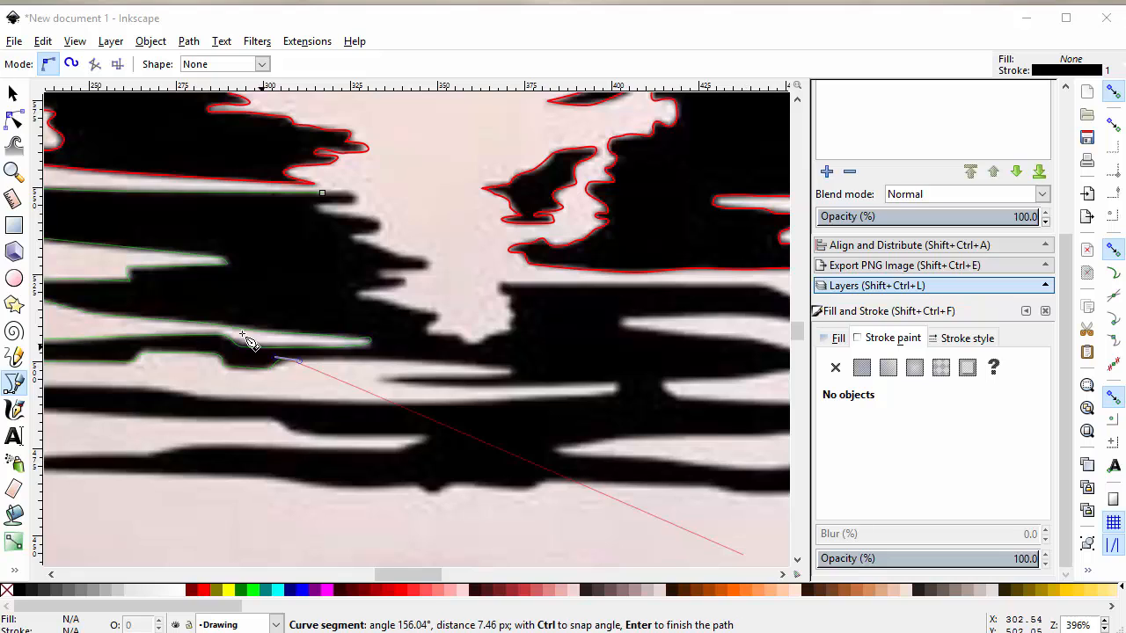
{"action": "left_click", "coordinate": [295, 359]}
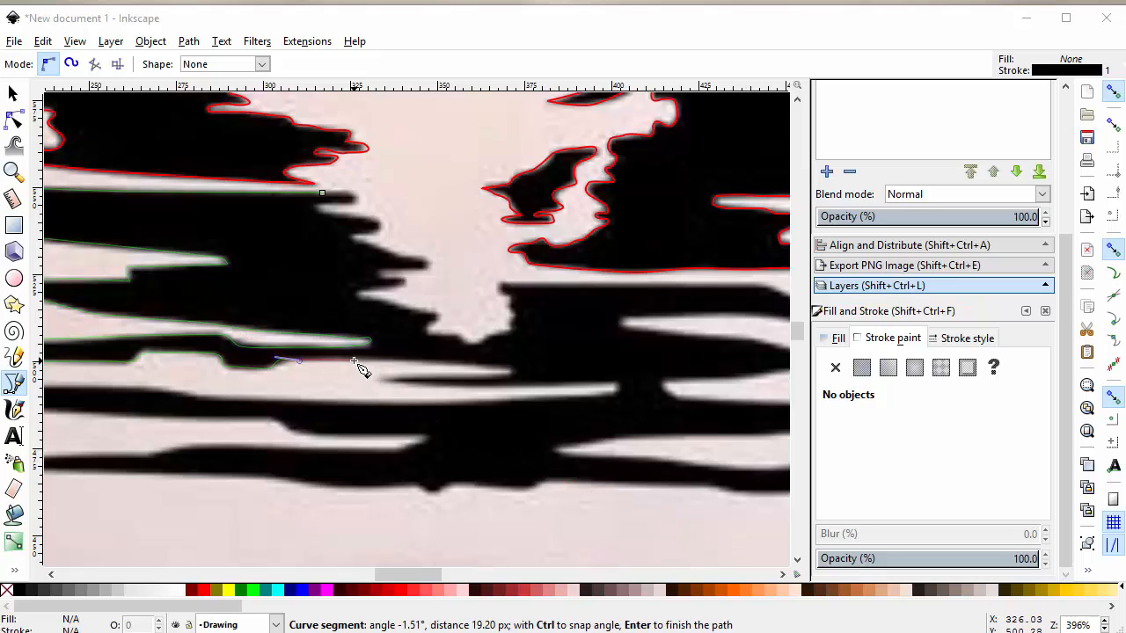
{"action": "left_click_drag", "start_coordinate": [355, 360], "coordinate": [368, 361]}
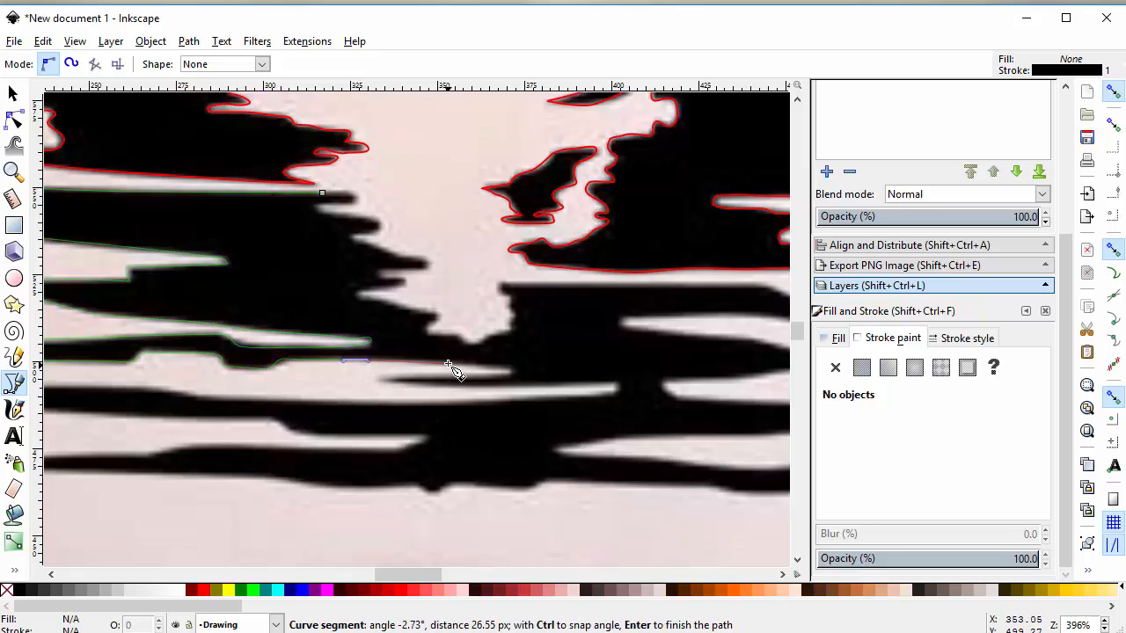
{"action": "left_click_drag", "start_coordinate": [447, 364], "coordinate": [459, 366]}
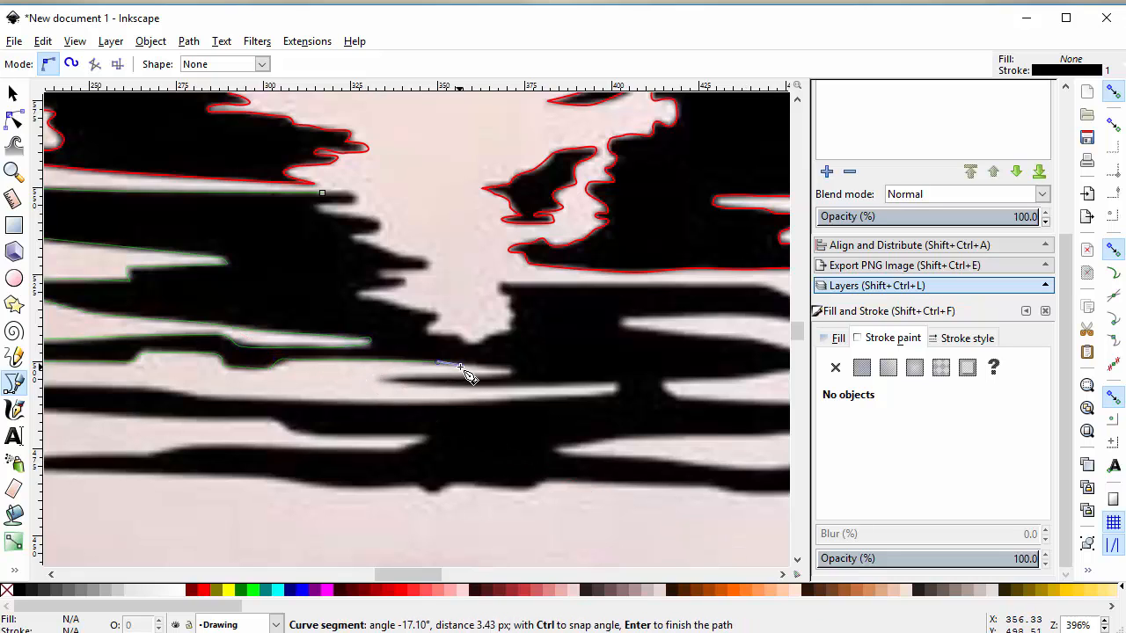
{"action": "left_click", "coordinate": [514, 374]}
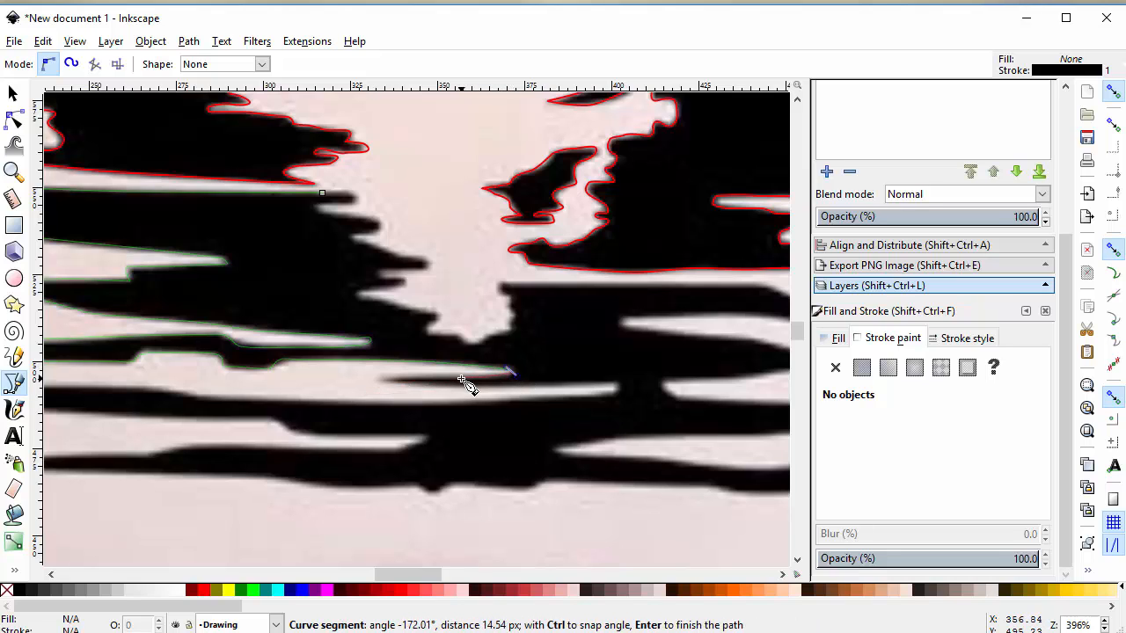
{"action": "left_click_drag", "start_coordinate": [457, 378], "coordinate": [495, 389]}
{"action": "left_click", "coordinate": [386, 382]}
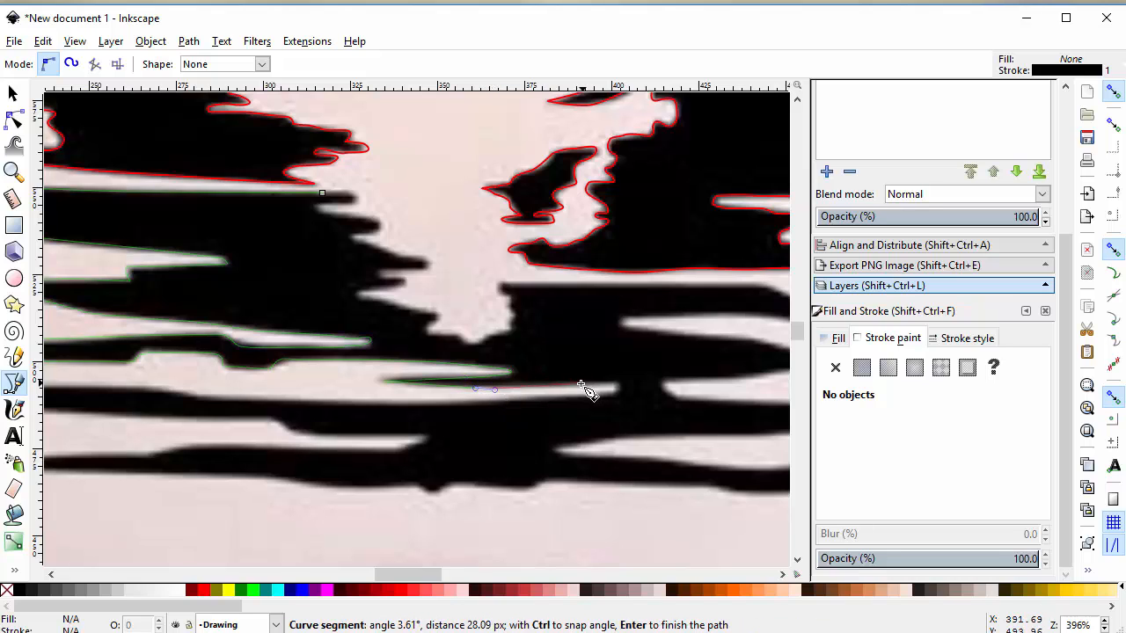
Extend the reflection outline around the light gap's right end, along the fourth streak's upper edge, around its left tip and along its underside
{"action": "left_click_drag", "start_coordinate": [584, 387], "coordinate": [556, 402]}
{"action": "left_click", "coordinate": [404, 404]}
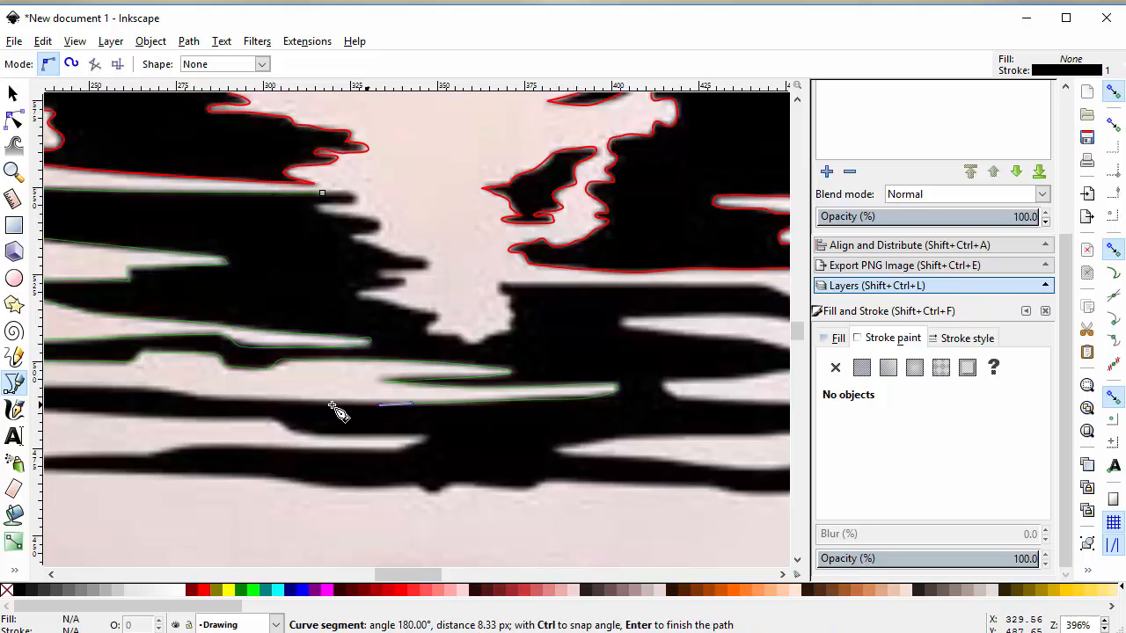
{"action": "left_click_drag", "start_coordinate": [219, 404], "coordinate": [134, 388]}
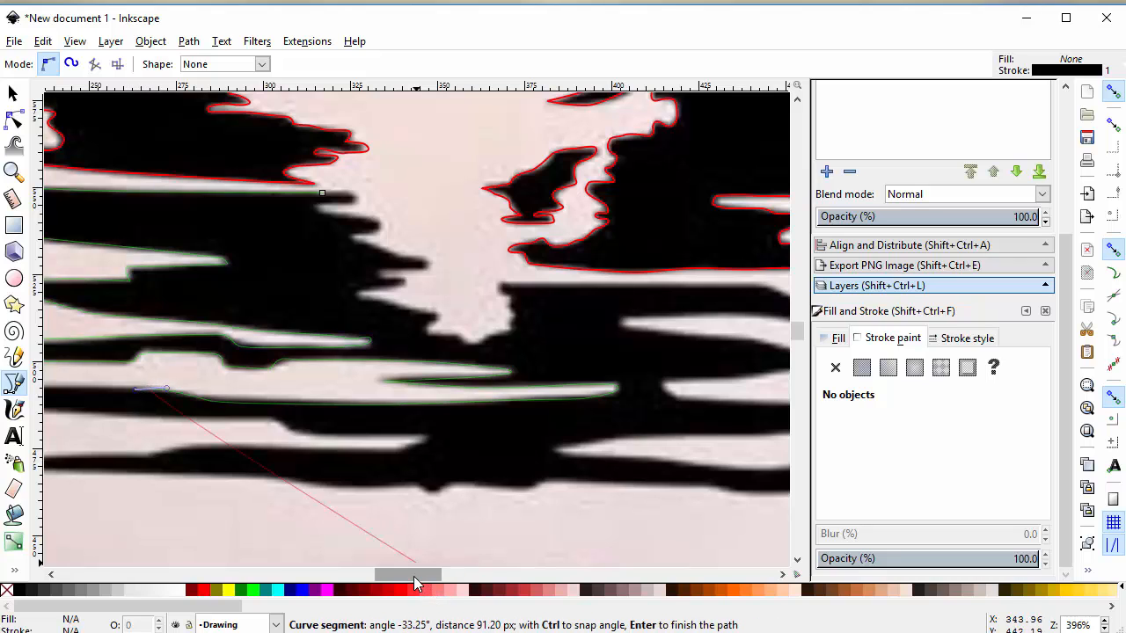
{"action": "left_click_drag", "start_coordinate": [412, 578], "coordinate": [379, 570]}
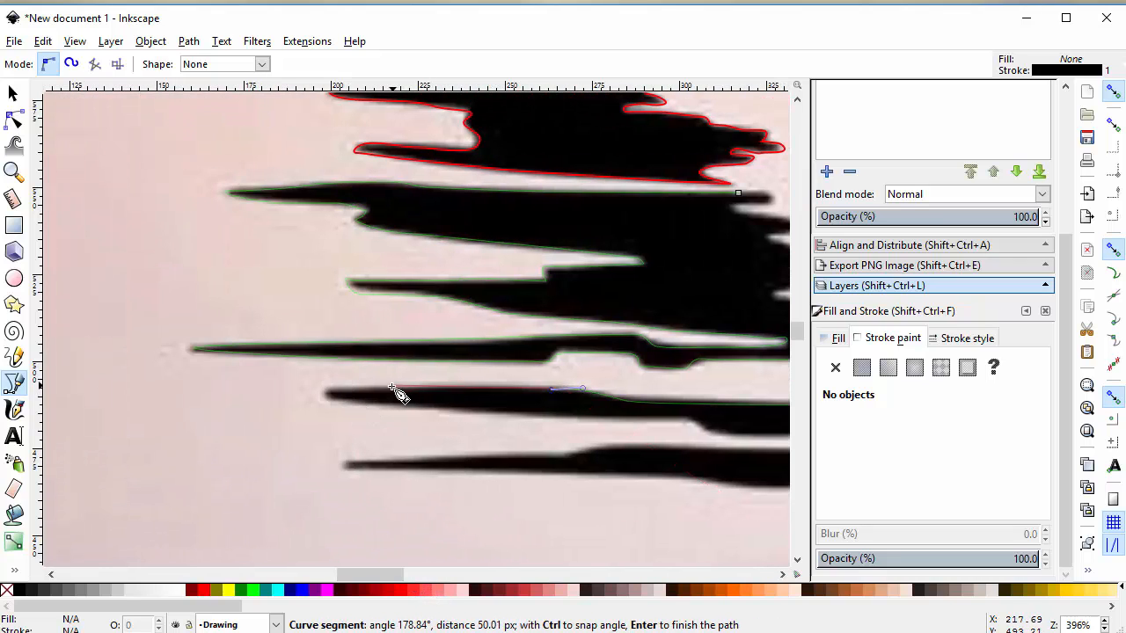
{"action": "mouse_move", "coordinate": [392, 388]}
{"action": "left_mouse_down"}
{"action": "mouse_move", "coordinate": [326, 392]}
{"action": "mouse_move", "coordinate": [389, 406]}
{"action": "left_mouse_up"}
{"action": "left_click_drag", "start_coordinate": [517, 412], "coordinate": [530, 412]}
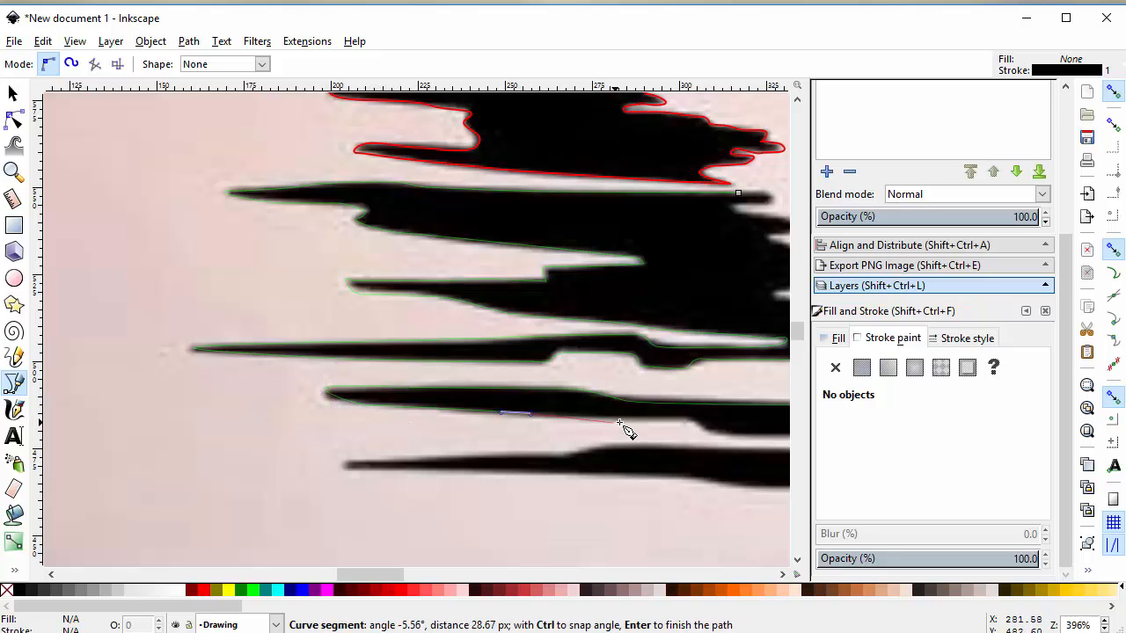
{"action": "left_click_drag", "start_coordinate": [690, 421], "coordinate": [736, 437]}
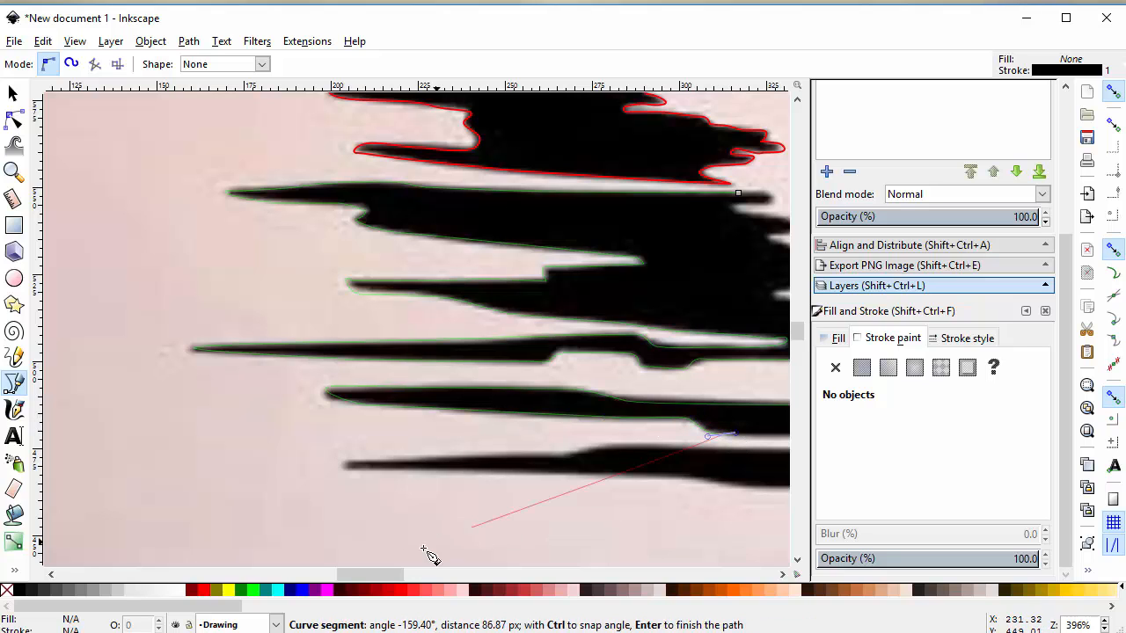
Continue the reflection outline around the light gap's right end, along the lowest streak's upper edge and around its left tip
{"action": "left_click_drag", "start_coordinate": [377, 575], "coordinate": [428, 575]}
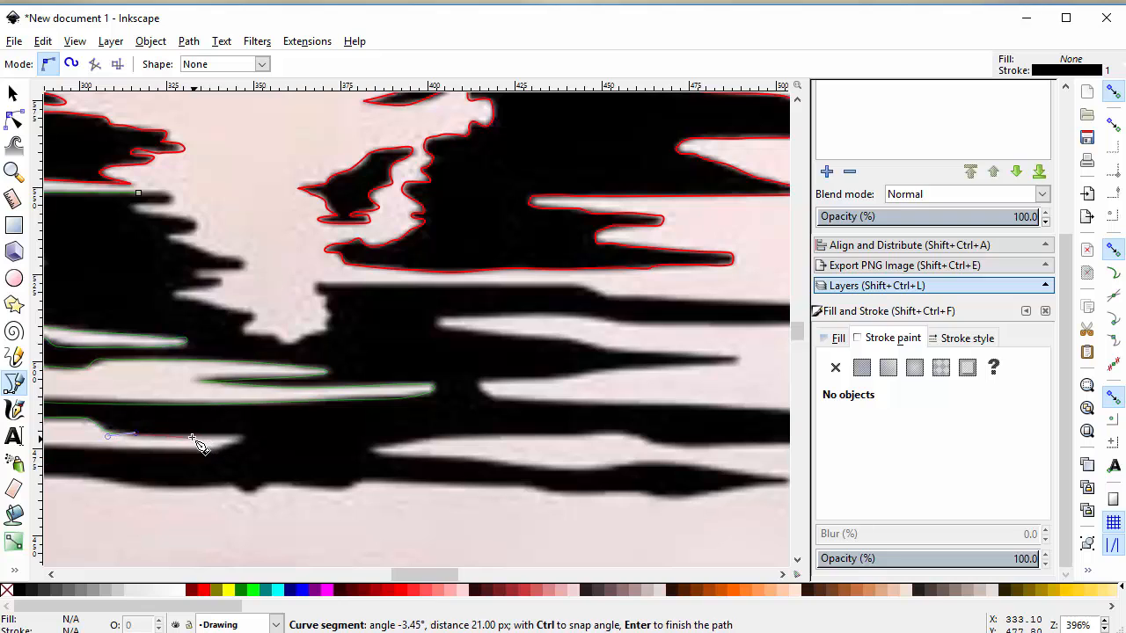
{"action": "left_click_drag", "start_coordinate": [193, 436], "coordinate": [246, 438]}
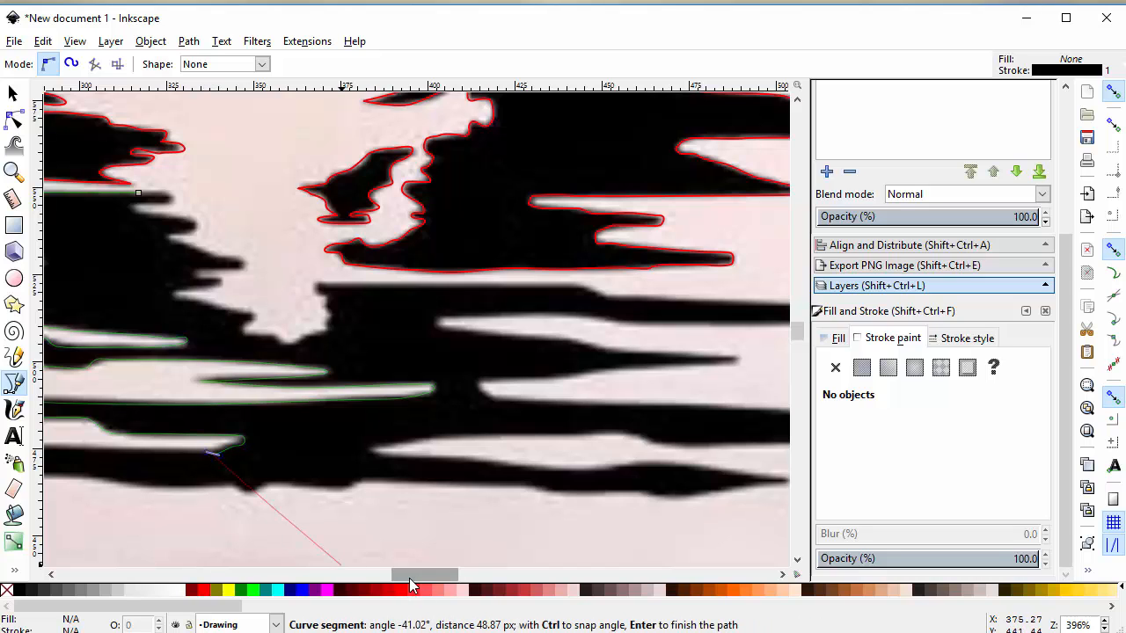
{"action": "left_click_drag", "start_coordinate": [405, 577], "coordinate": [366, 578]}
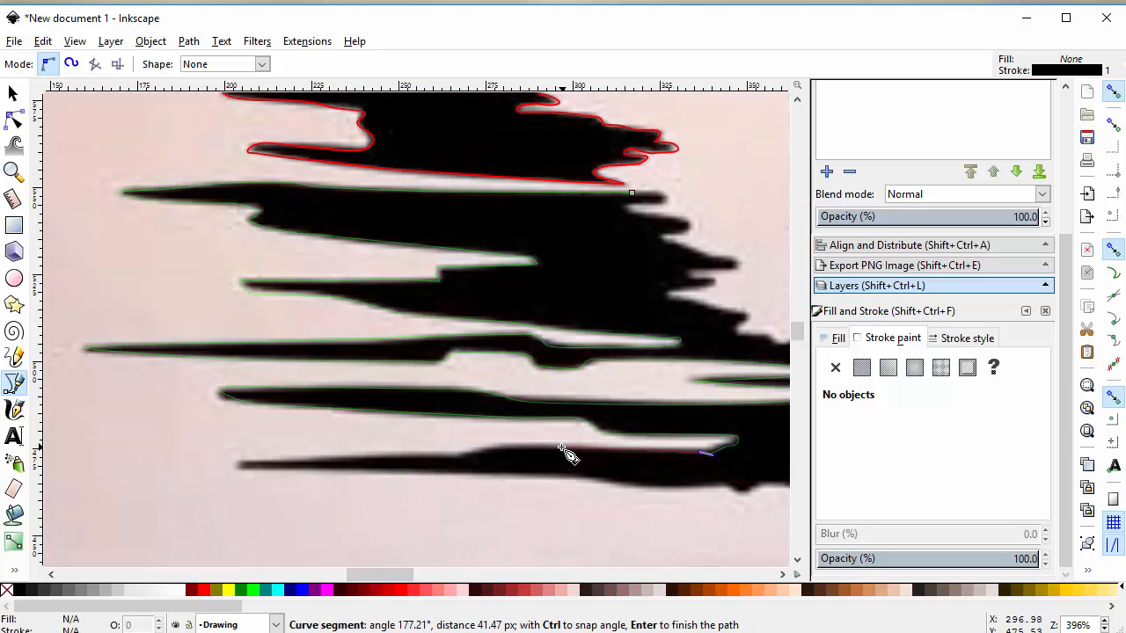
{"action": "left_click_drag", "start_coordinate": [563, 447], "coordinate": [447, 459]}
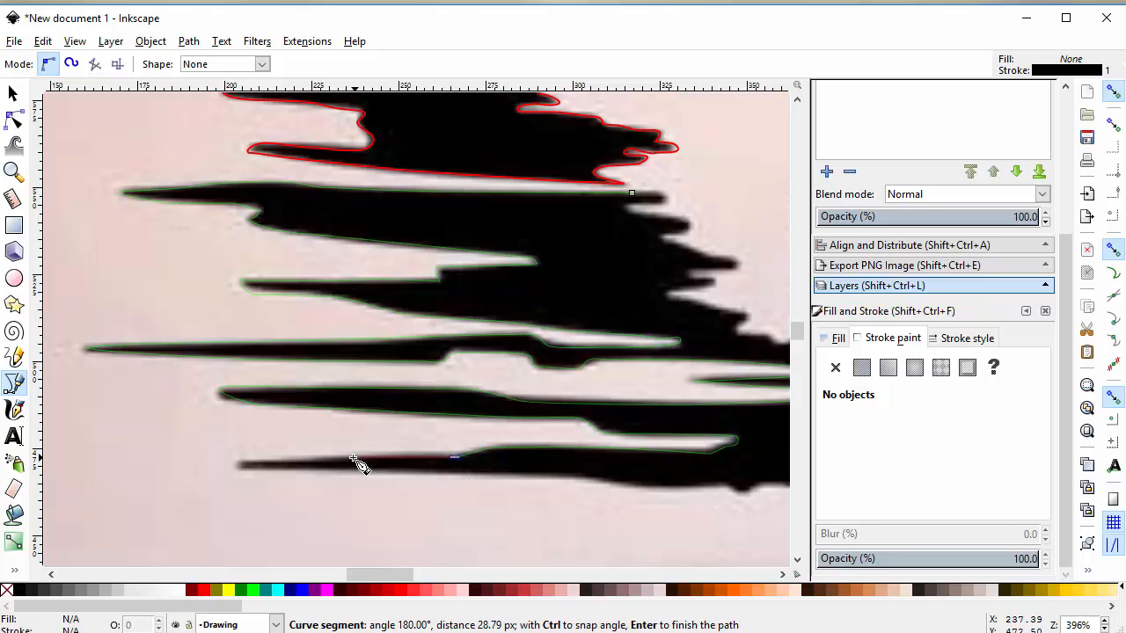
{"action": "left_click_drag", "start_coordinate": [355, 458], "coordinate": [337, 458]}
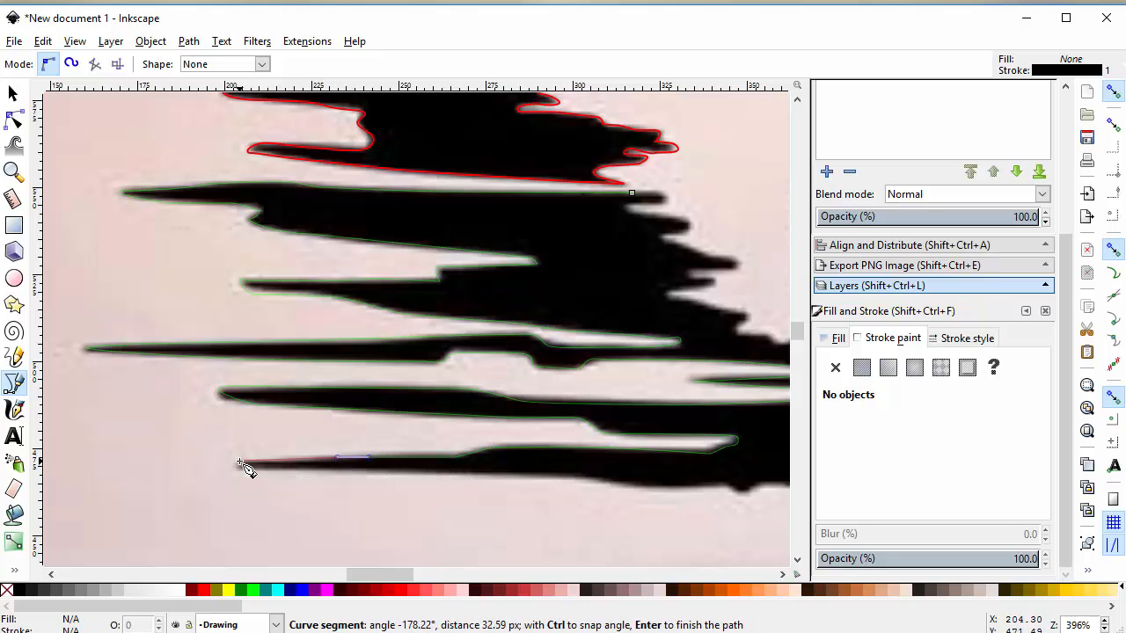
{"action": "left_click_drag", "start_coordinate": [242, 462], "coordinate": [257, 470]}
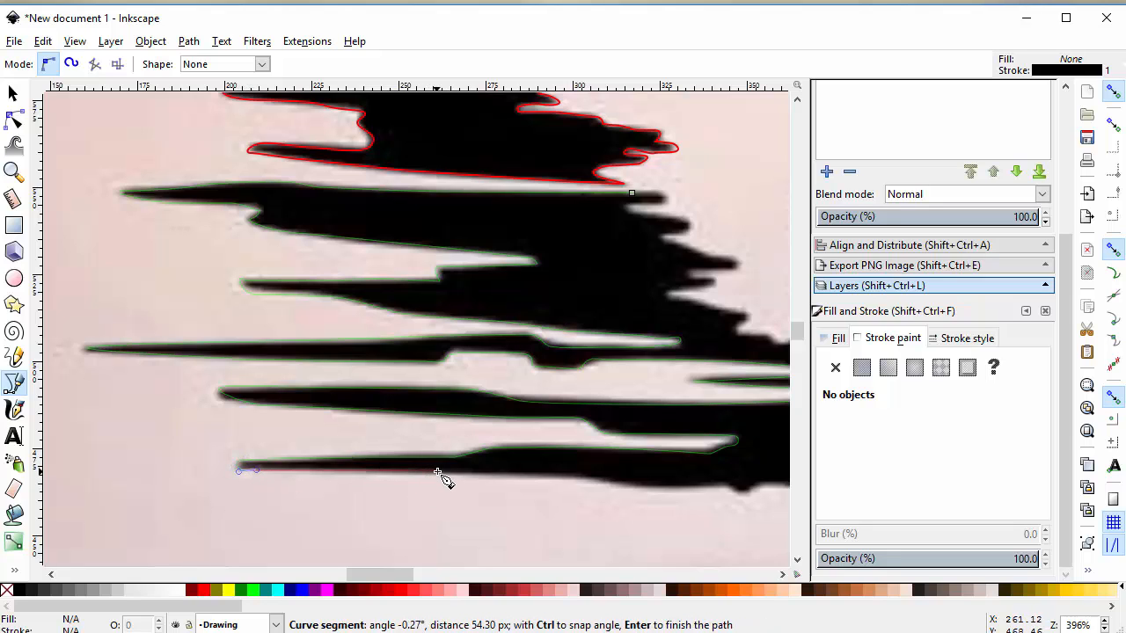
Trace the lowest streak's underside and the remaining right-hand streaks and central notch, closing the reflection outline at its starting node
{"action": "left_click_drag", "start_coordinate": [436, 471], "coordinate": [449, 471]}
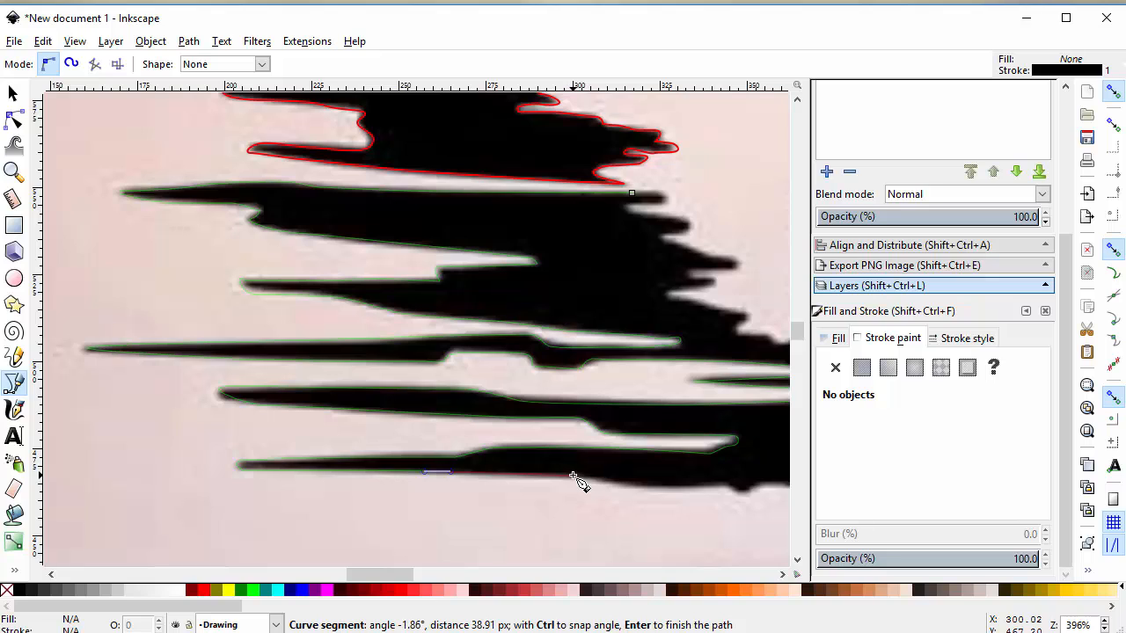
{"action": "left_click_drag", "start_coordinate": [572, 477], "coordinate": [774, 484]}
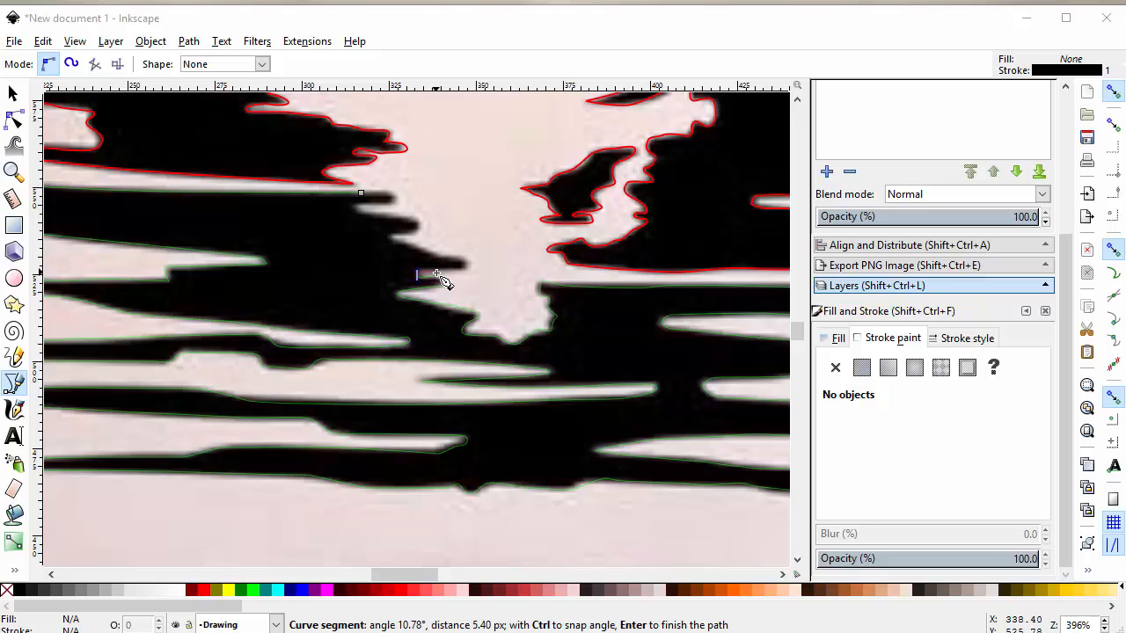
{"action": "left_click_drag", "start_coordinate": [437, 271], "coordinate": [393, 197]}
{"action": "left_click", "coordinate": [360, 194]}
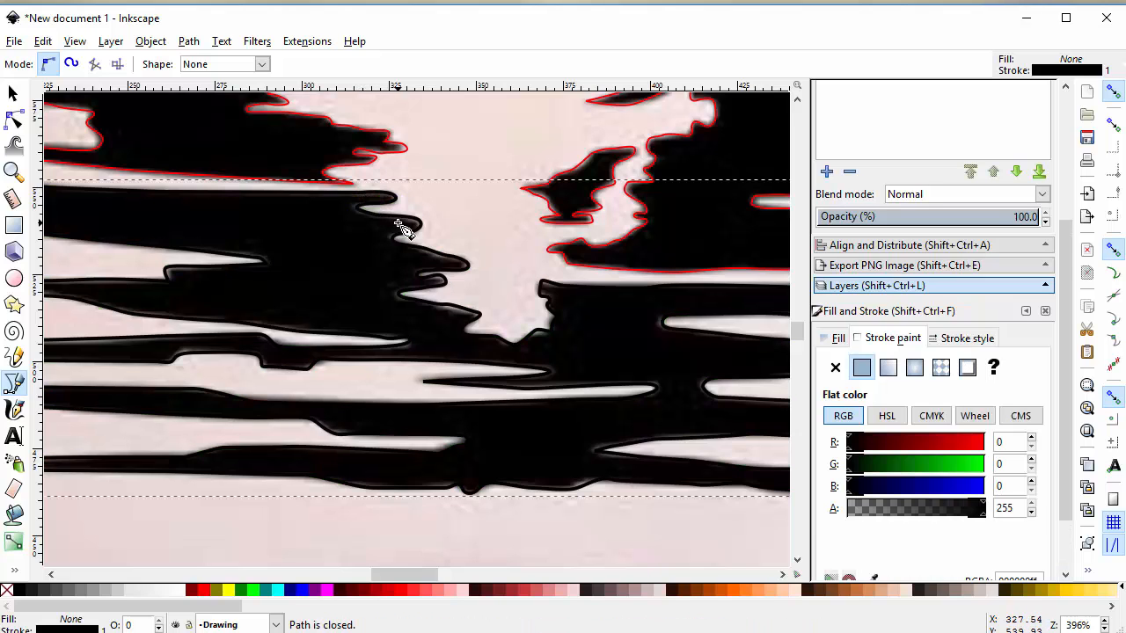
Combine the closed lower reflection path with the main silhouette path into one path
{"action": "key", "text": "minus"}
{"action": "key", "text": "minus"}
{"action": "key", "text": "minus"}
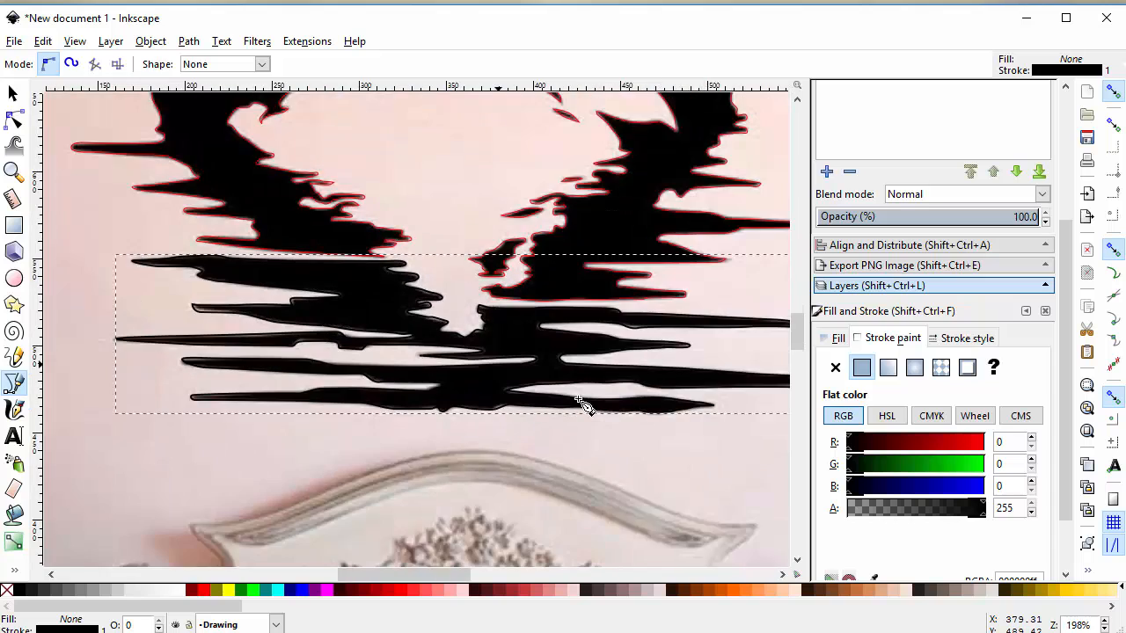
{"action": "left_click", "coordinate": [15, 91]}
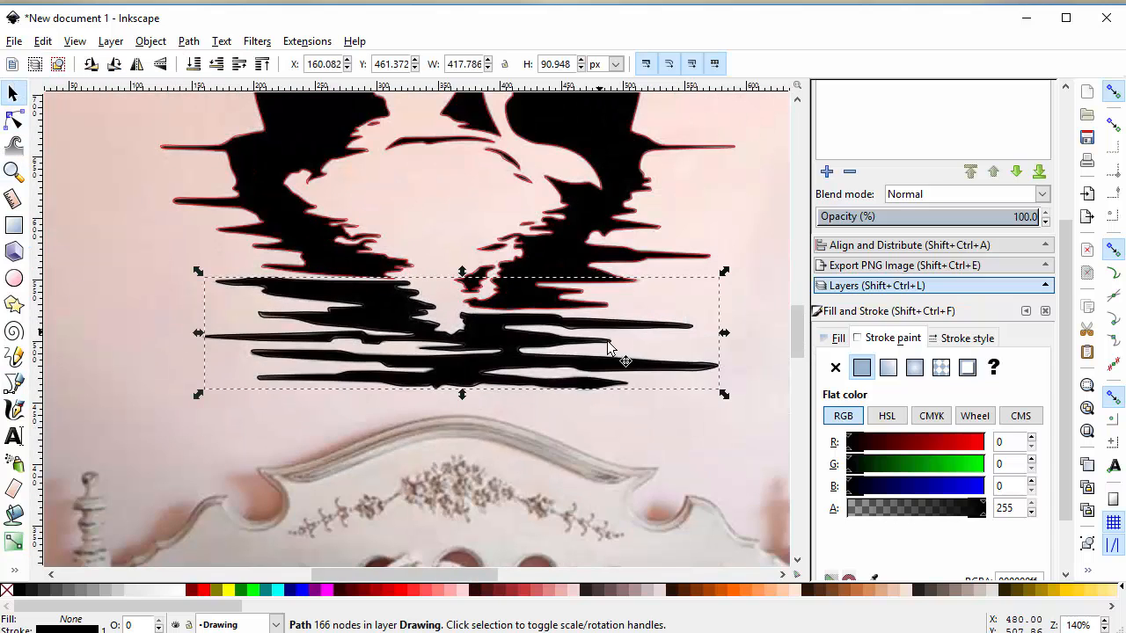
{"action": "left_click", "coordinate": [565, 202], "text": "shift"}
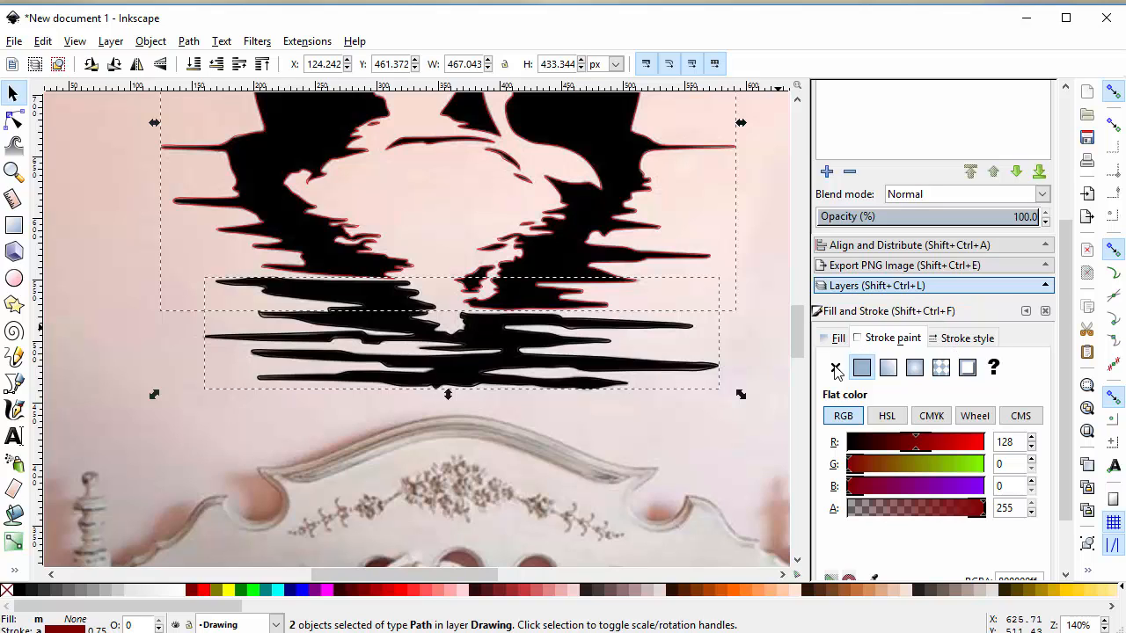
{"action": "key", "text": "ctrl+k"}
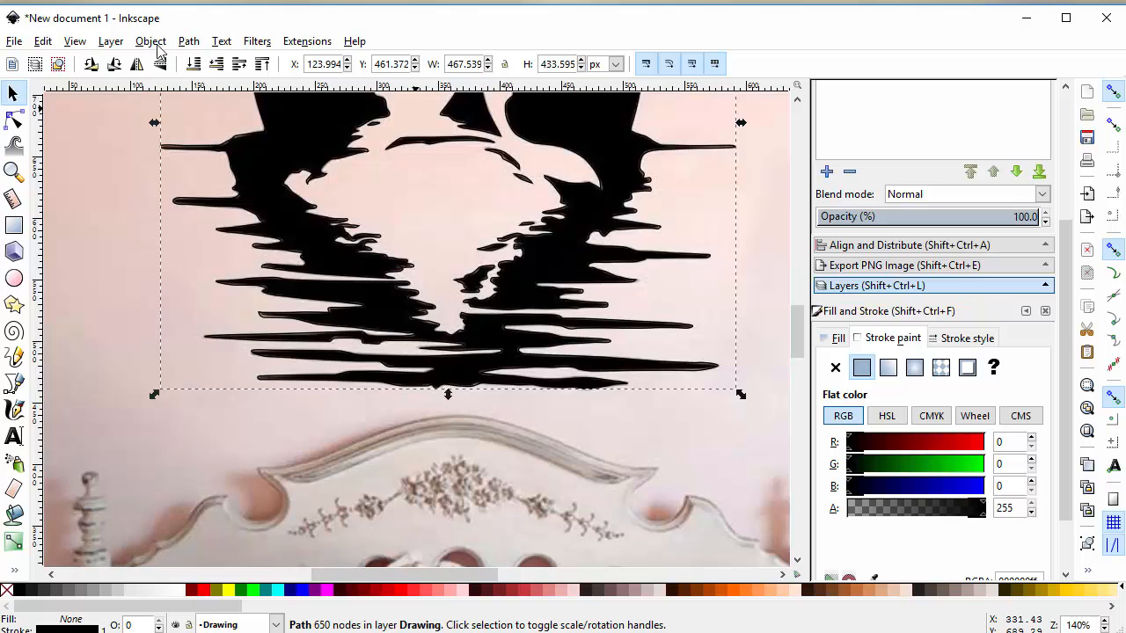
{"action": "left_click", "coordinate": [192, 44]}
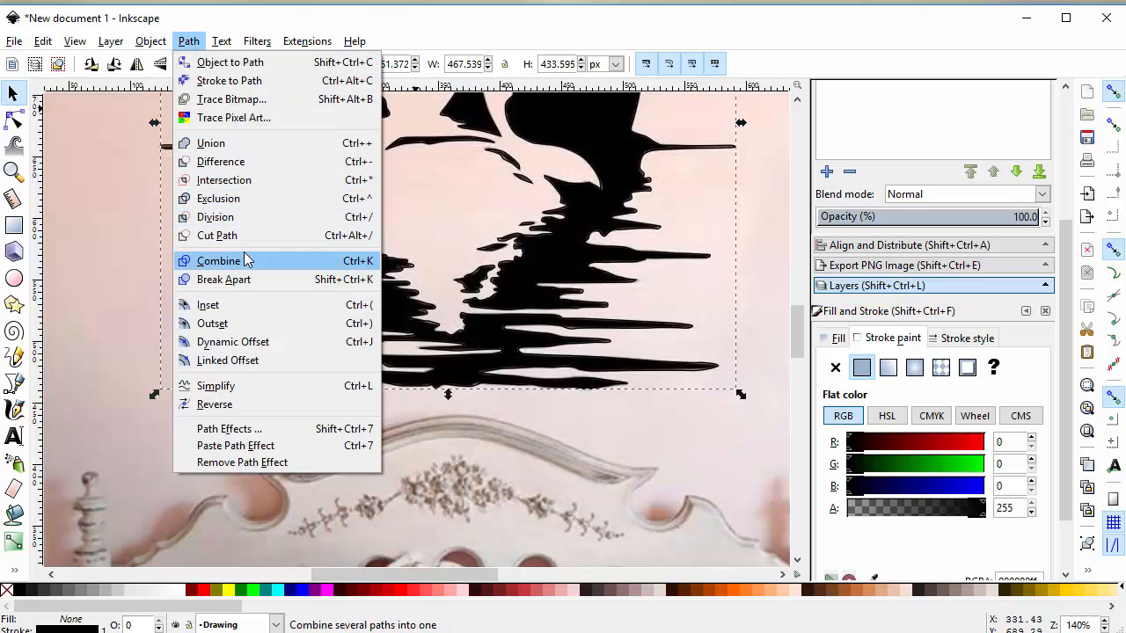
{"action": "left_click", "coordinate": [746, 12]}
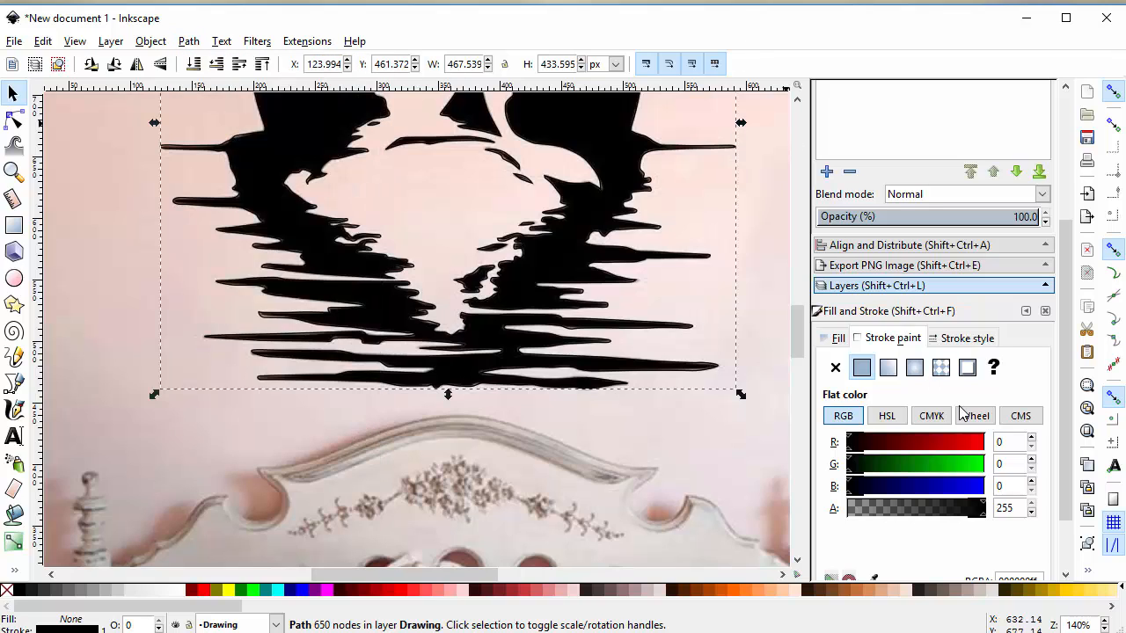
Hide the Background layer so only the traced path on the Drawing layer is displayed
{"action": "left_click", "coordinate": [981, 341]}
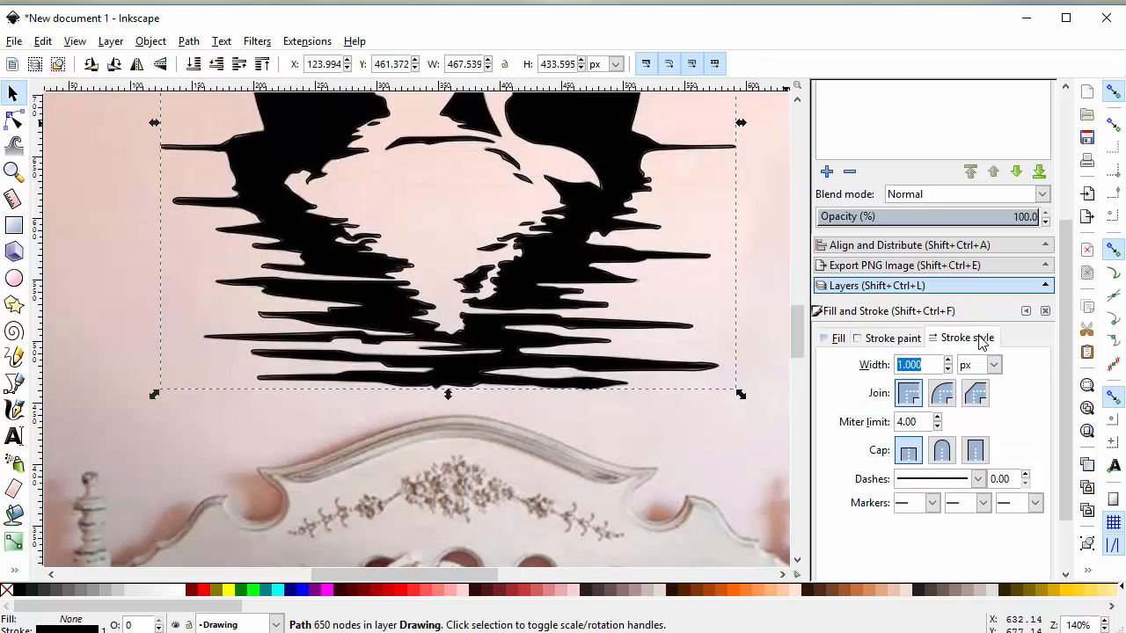
{"action": "scroll", "coordinate": [898, 383], "scroll_direction": "up", "scroll_amount": 2}
{"action": "left_click", "coordinate": [906, 369]}
{"action": "scroll", "coordinate": [956, 279], "scroll_direction": "up", "scroll_amount": 2}
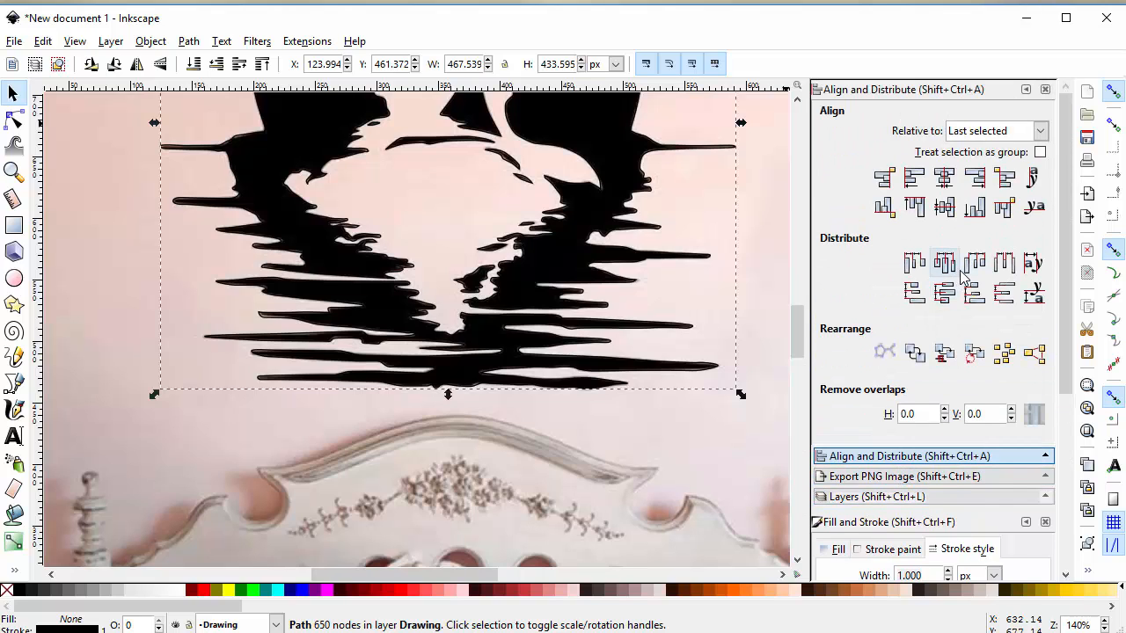
{"action": "left_click", "coordinate": [888, 497]}
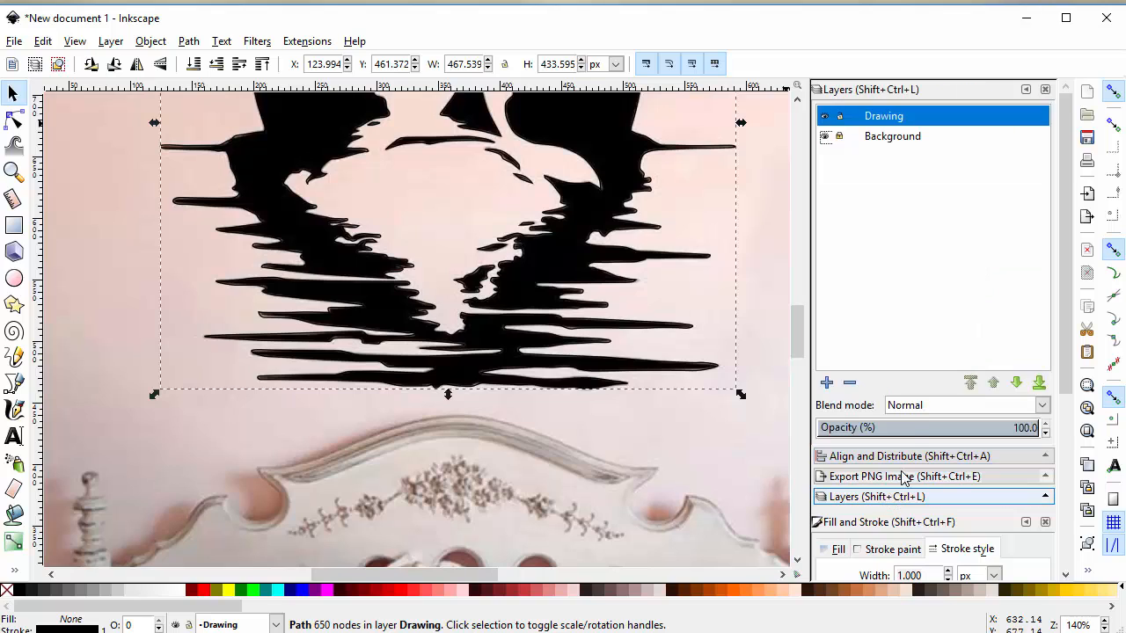
{"action": "left_click", "coordinate": [825, 138]}
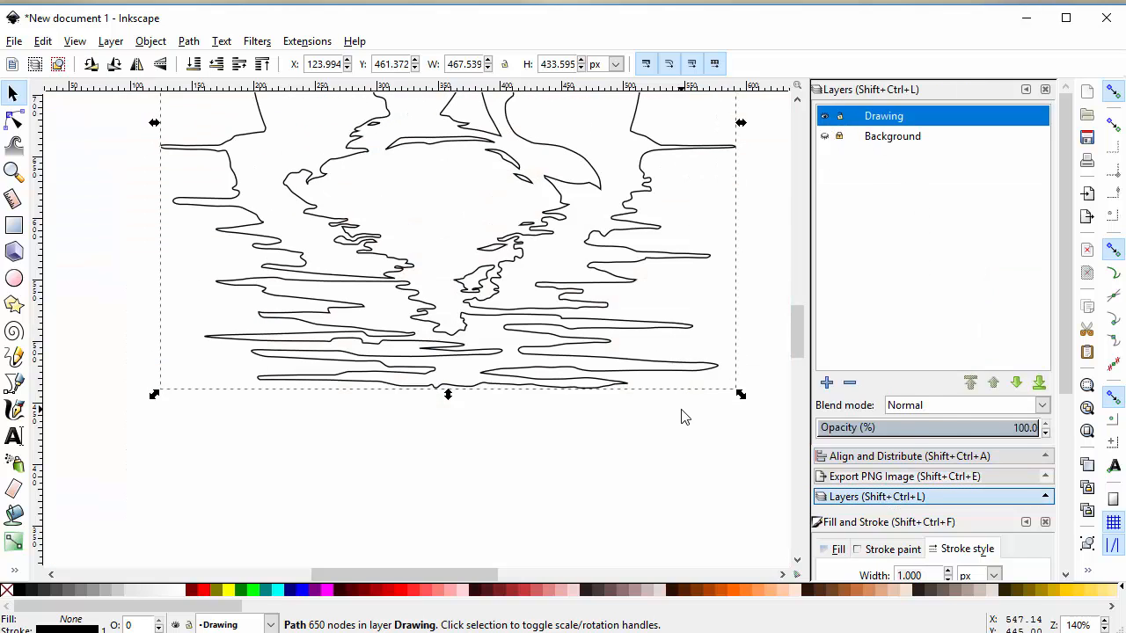
{"action": "mouse_move", "coordinate": [801, 325]}
{"action": "left_mouse_down"}
{"action": "mouse_move", "coordinate": [801, 297]}
{"action": "mouse_move", "coordinate": [801, 313]}
{"action": "left_mouse_up"}
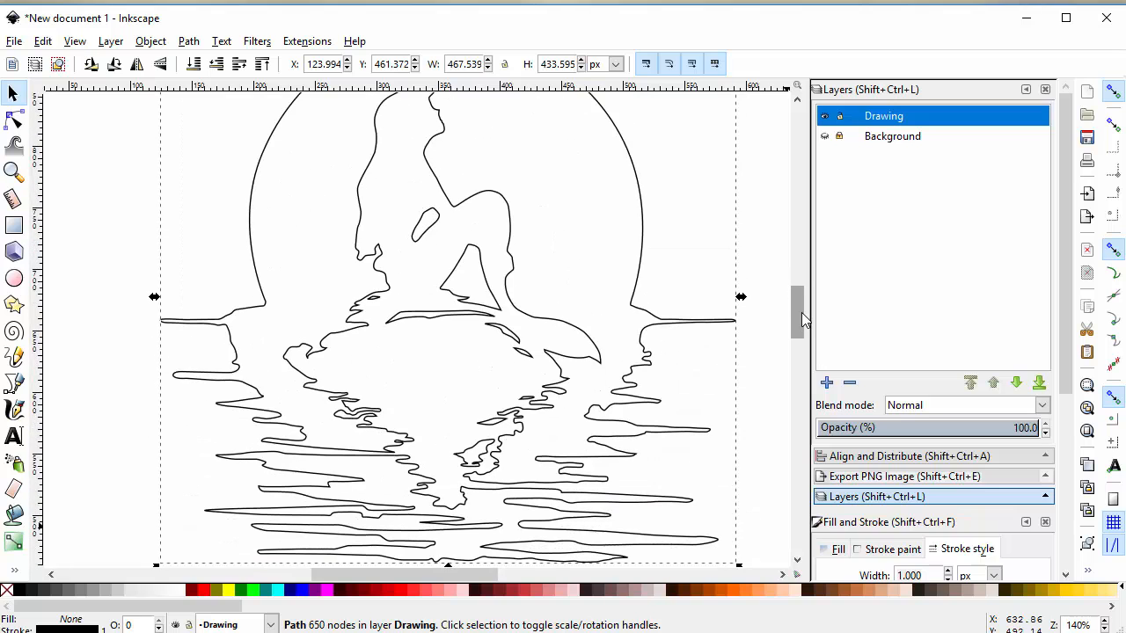
{"action": "left_click", "coordinate": [825, 138]}
{"action": "left_click", "coordinate": [825, 137]}
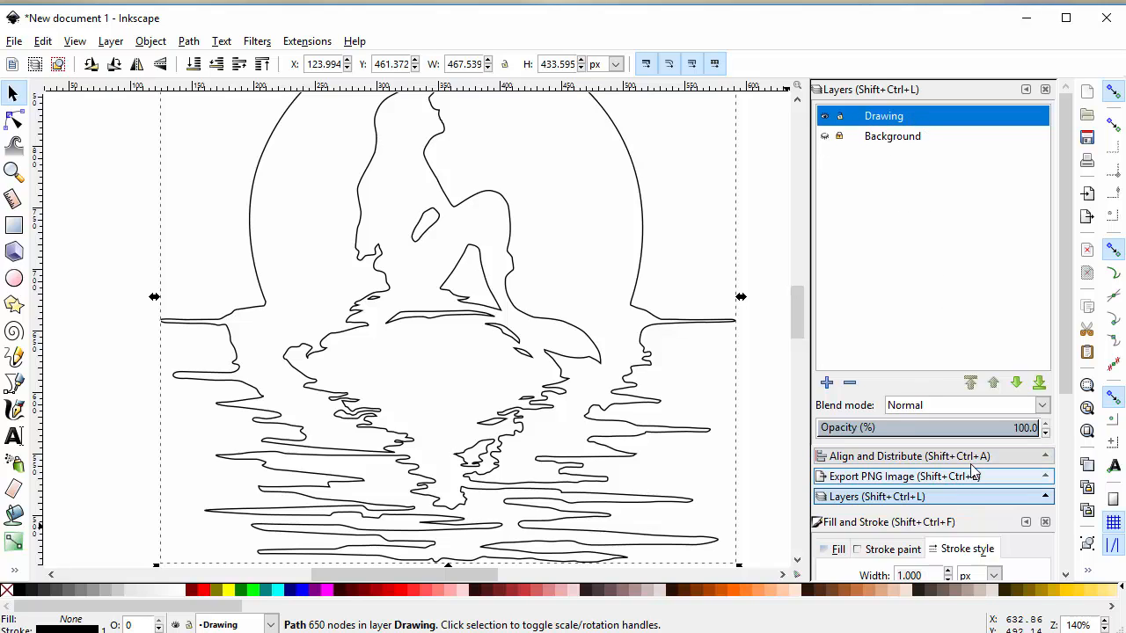
Remove the combined path's stroke, give it a flat black fill with RGB 0, 0, 0, and deselect it
{"action": "left_click_drag", "start_coordinate": [1067, 348], "coordinate": [1067, 519]}
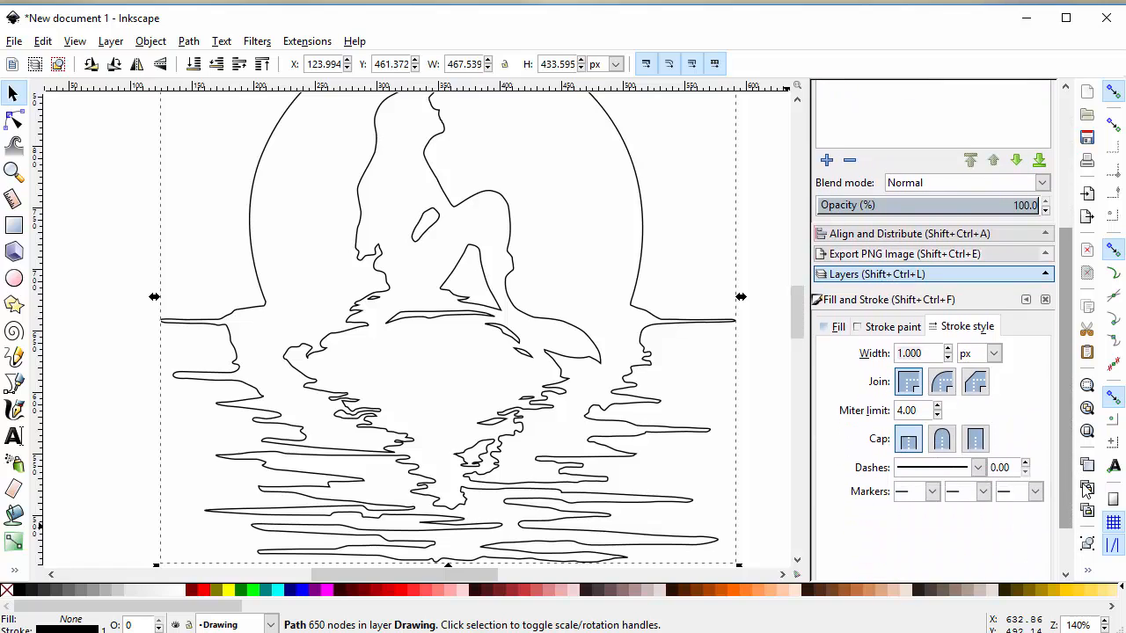
{"action": "left_click", "coordinate": [906, 334]}
{"action": "left_click", "coordinate": [836, 356]}
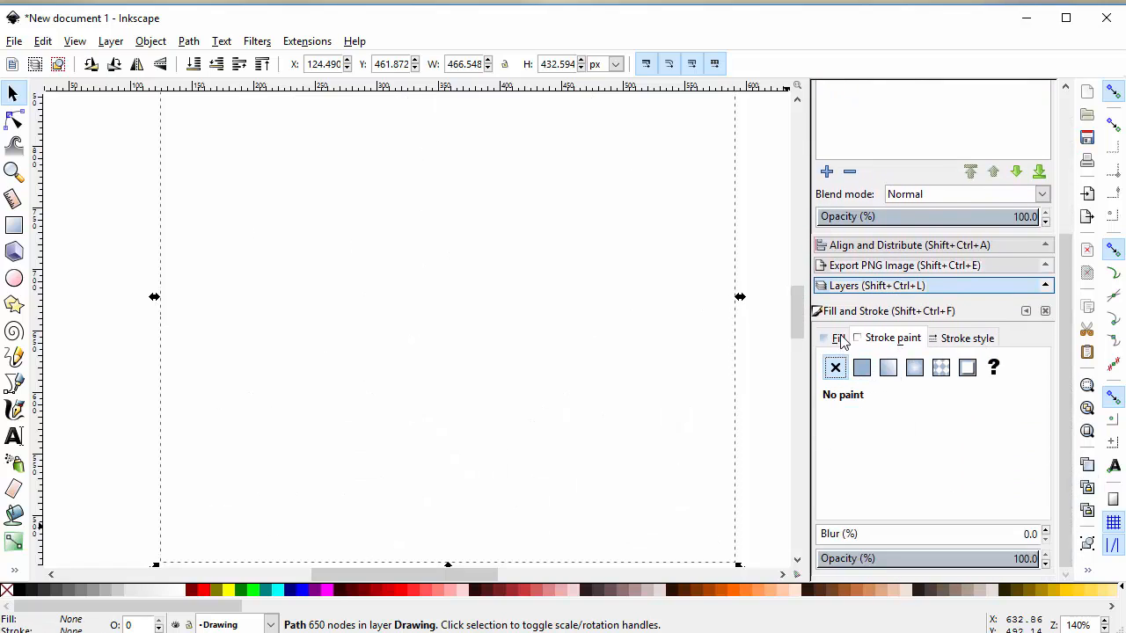
{"action": "left_click", "coordinate": [837, 339]}
{"action": "left_click", "coordinate": [862, 368]}
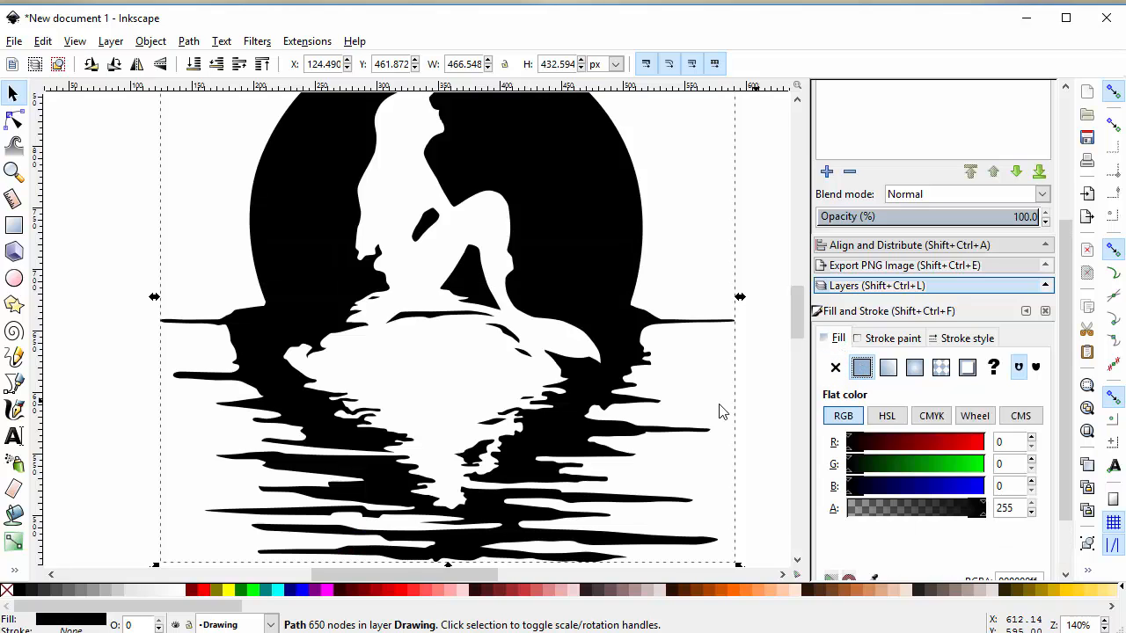
{"action": "scroll", "coordinate": [695, 417], "scroll_direction": "up", "scroll_amount": 2}
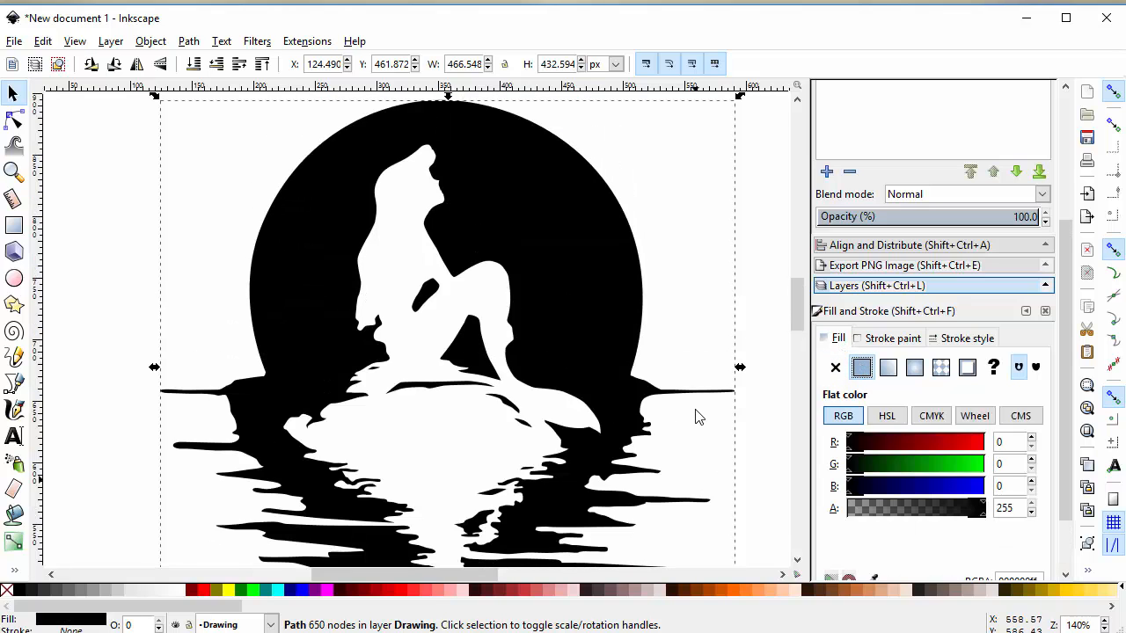
{"action": "scroll", "coordinate": [695, 417], "scroll_direction": "down", "scroll_amount": 3}
{"action": "scroll", "coordinate": [699, 420], "scroll_direction": "up", "scroll_amount": 3}
{"action": "key", "text": "minus"}
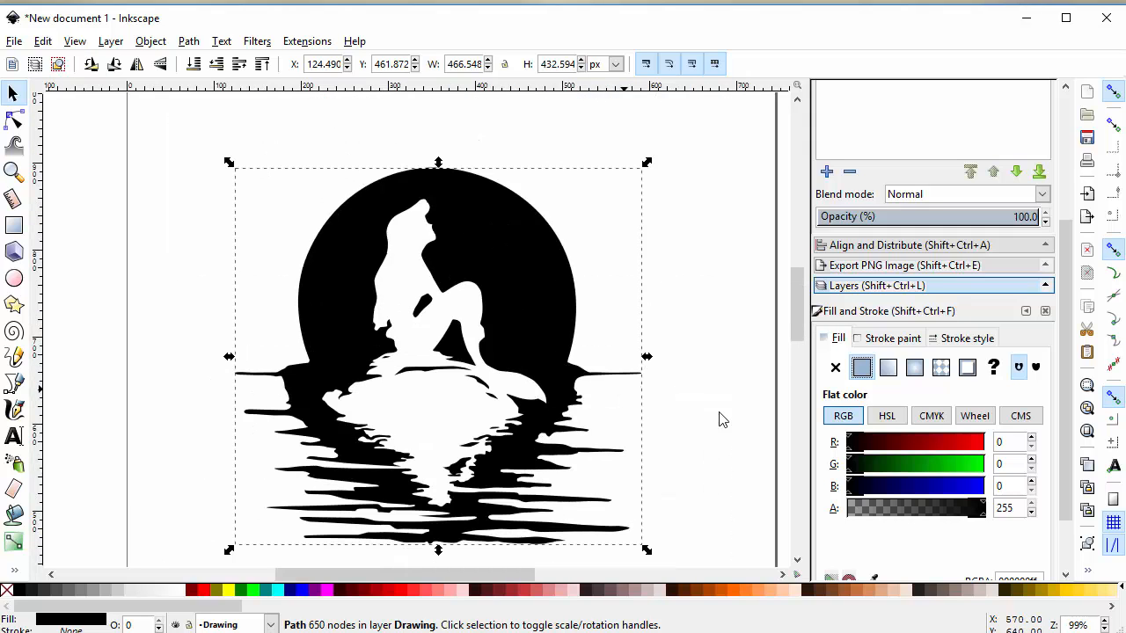
{"action": "left_click", "coordinate": [713, 413]}
{"action": "scroll", "coordinate": [714, 413], "scroll_direction": "down", "scroll_amount": 1}
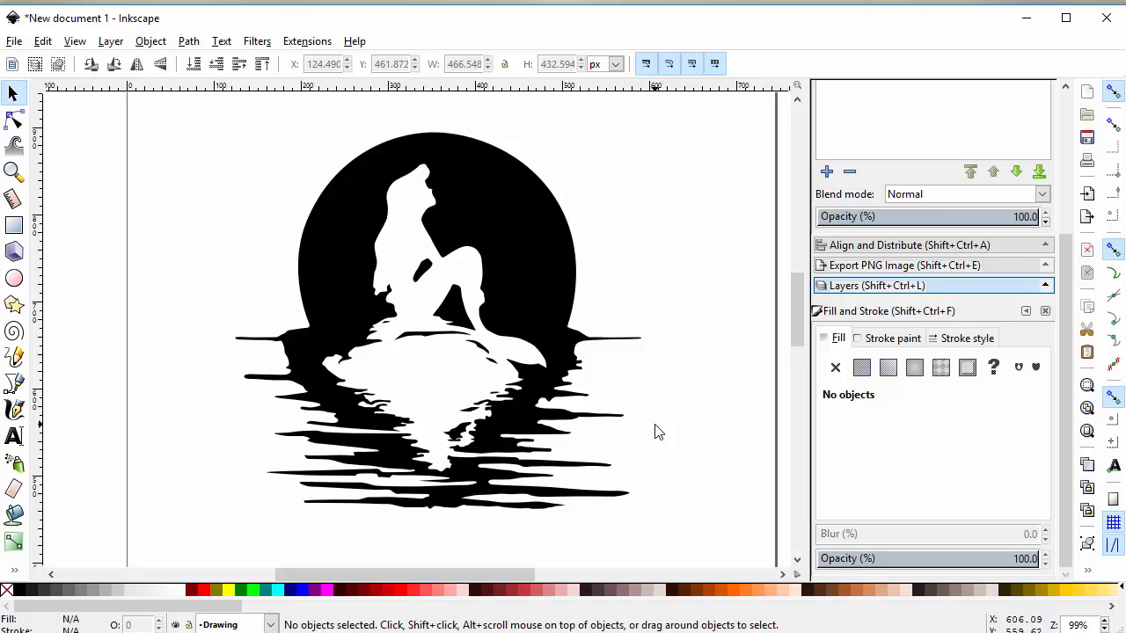
Start saving the document under a new name
{"action": "left_click", "coordinate": [16, 44]}
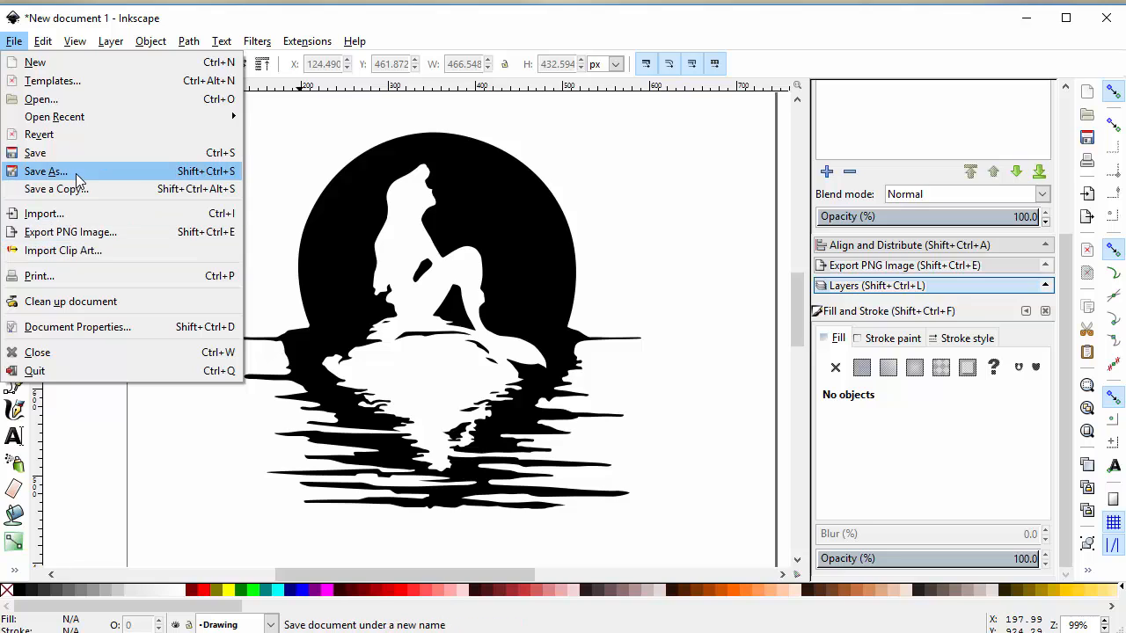